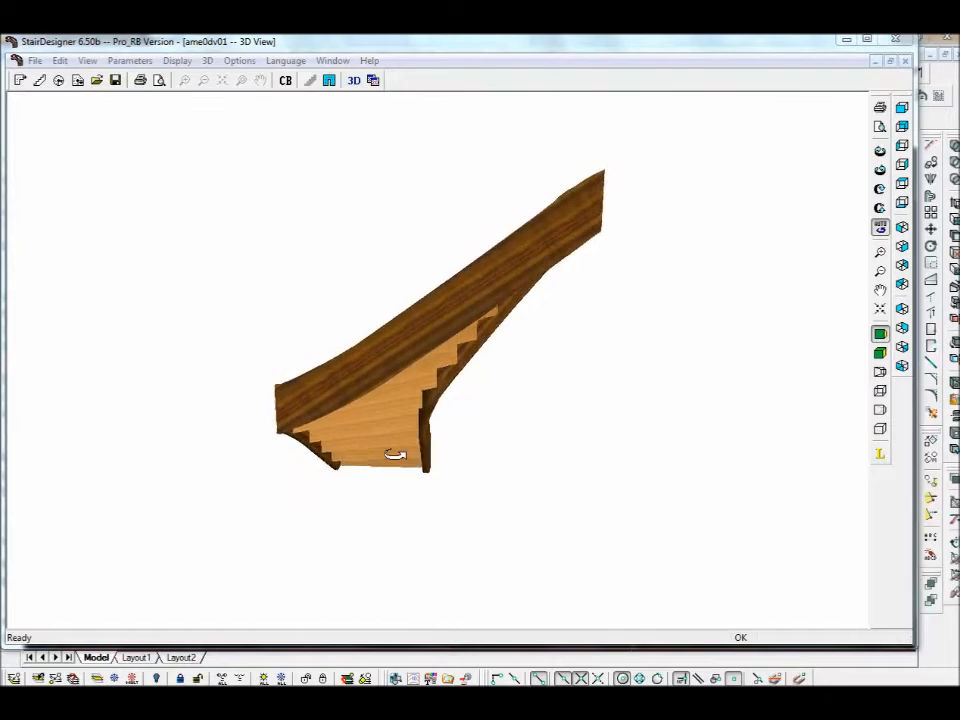
- Export the stair from StairDesigner as a DXF 2D drawing and open it in progeCAD
left_click(37, 62)
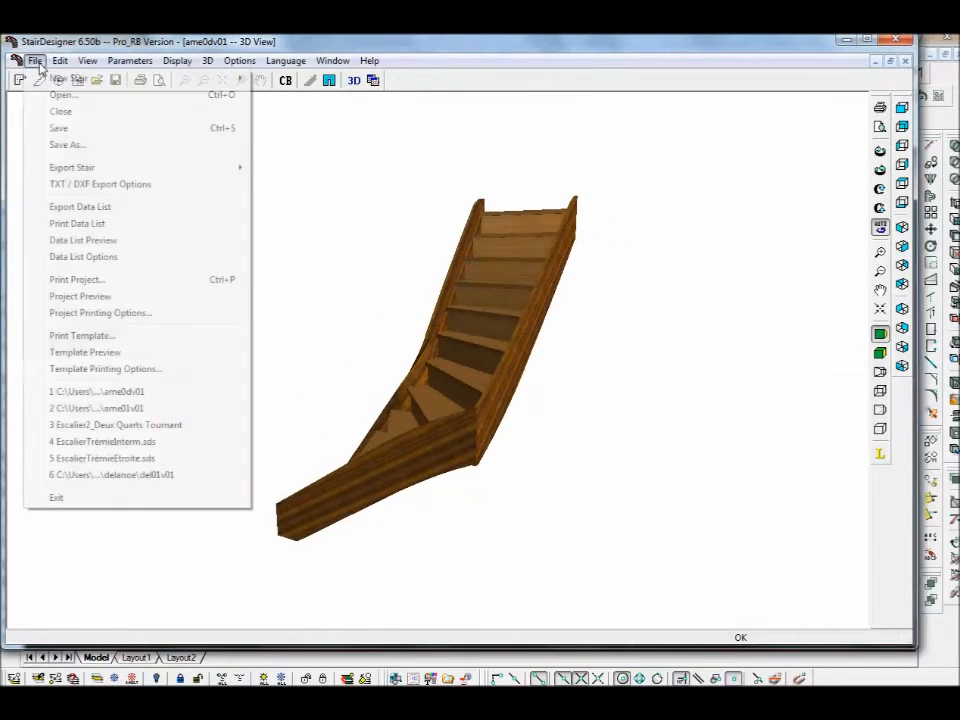
mouse_move(65, 175)
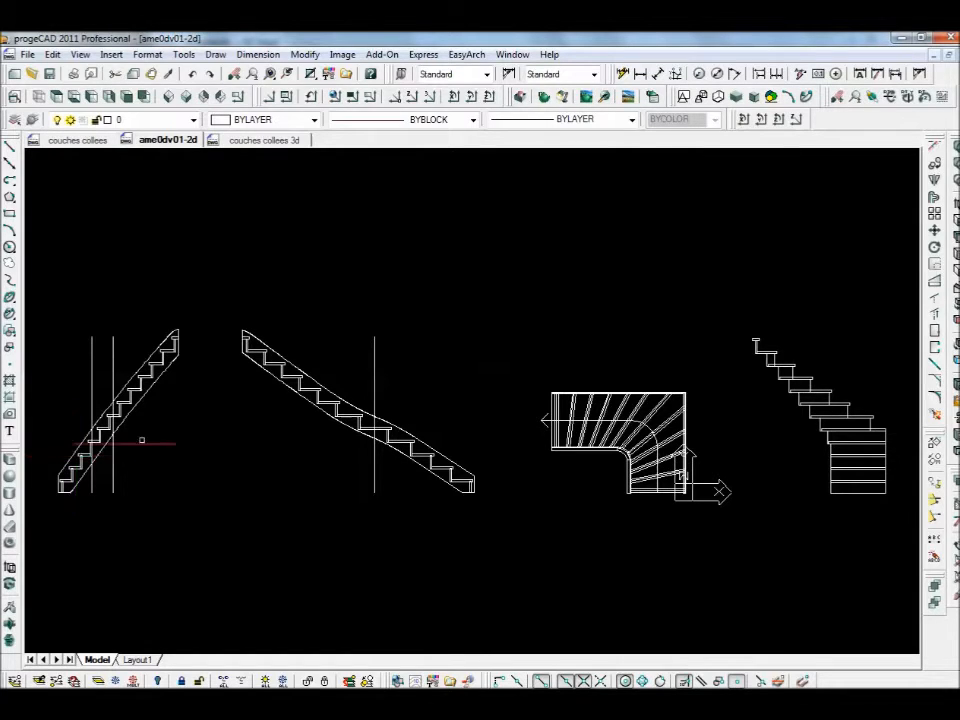
- Copy the left stair elevation, its vertical line and the plan's bent handrail outline
left_click(51, 54)
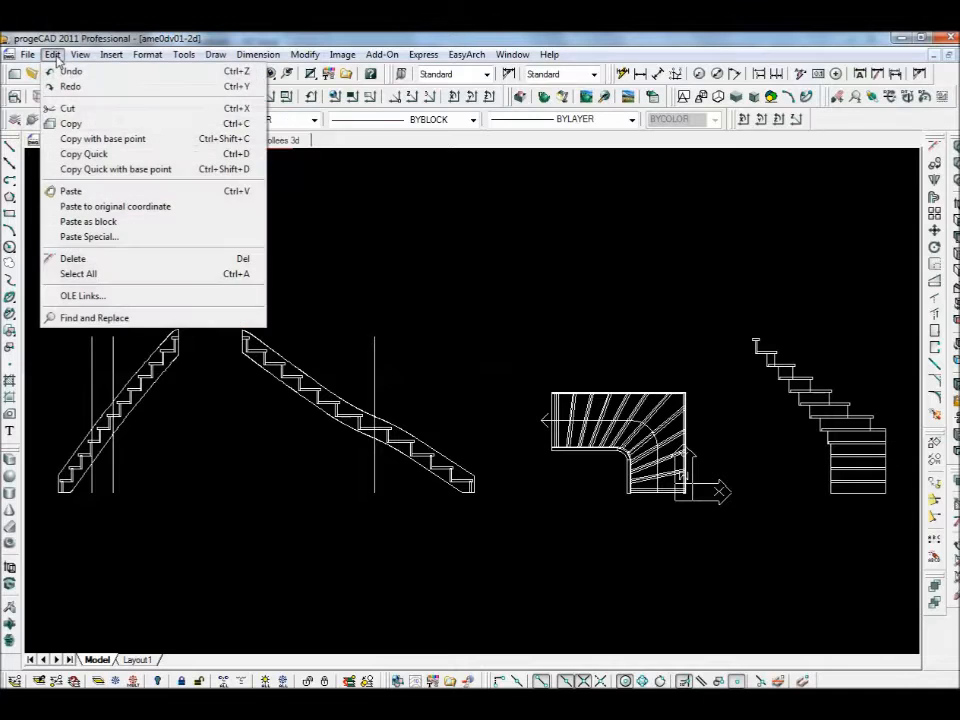
left_click(70, 123)
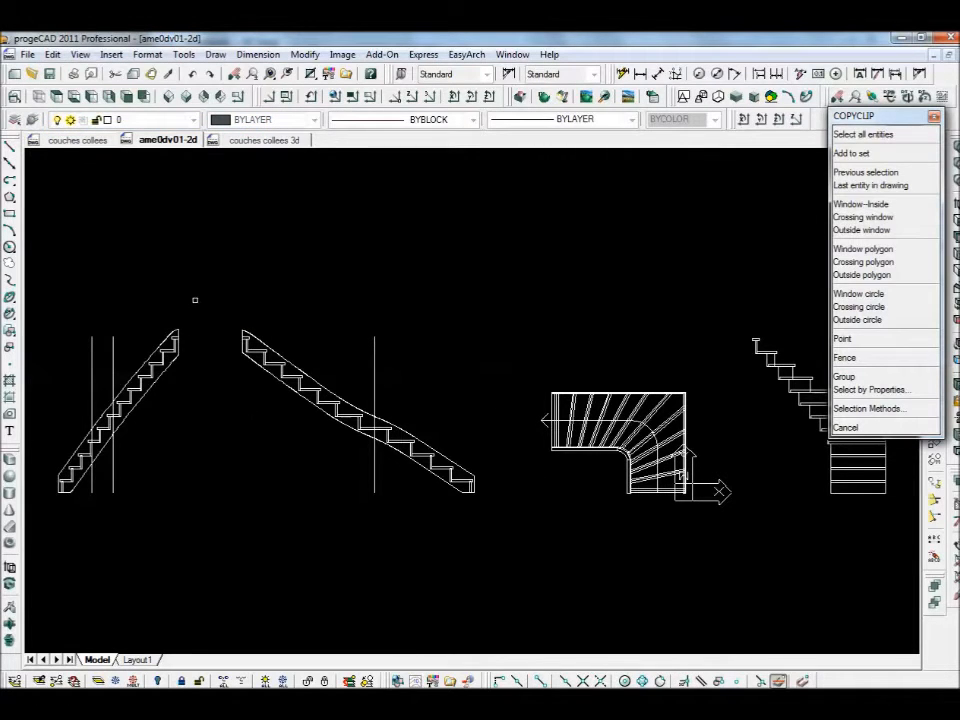
left_click(196, 297)
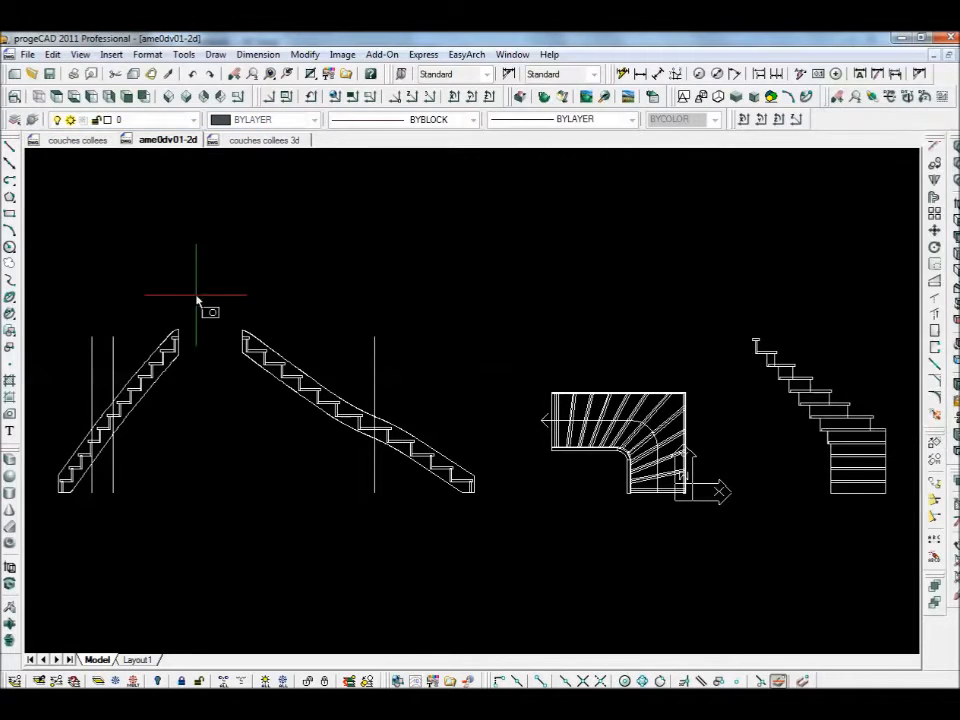
left_click(59, 540)
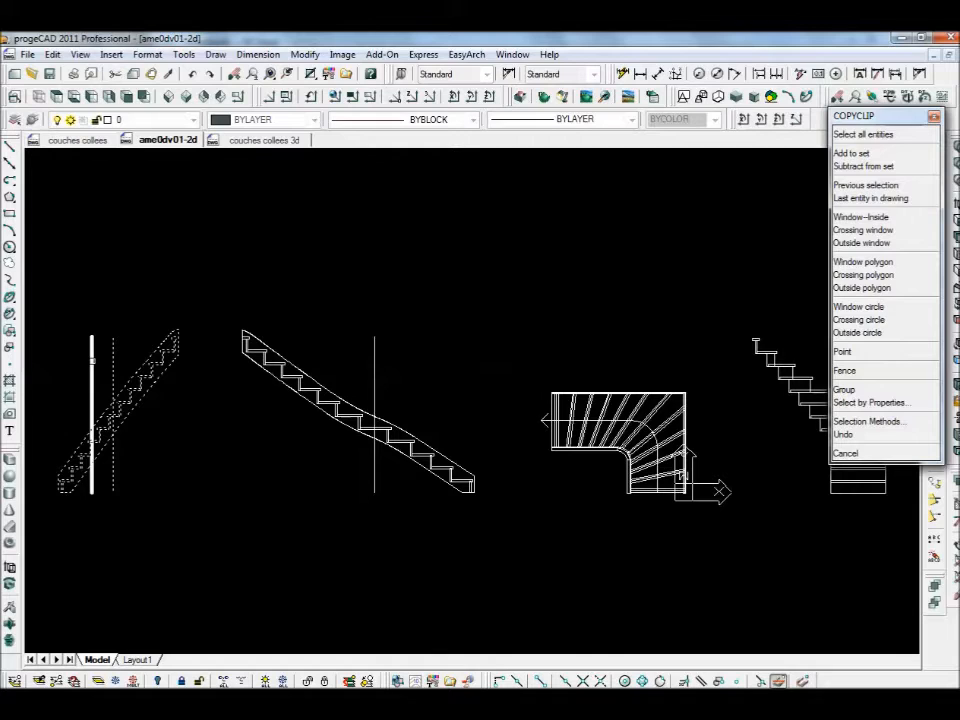
left_click(95, 361)
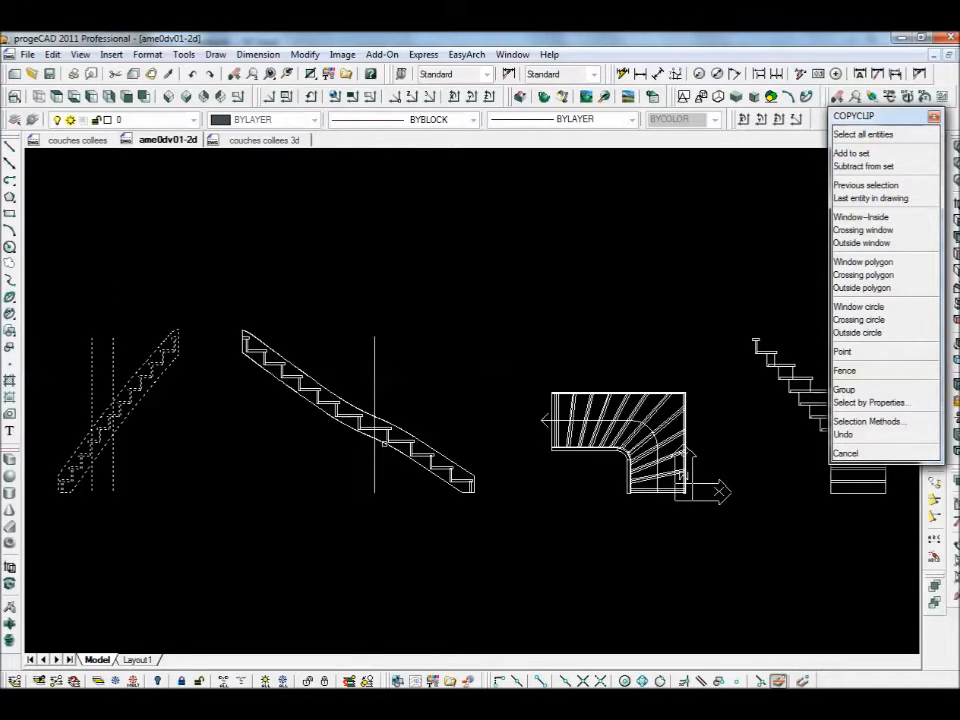
scroll(598, 488, "up", 3)
scroll(366, 433, "up", 2)
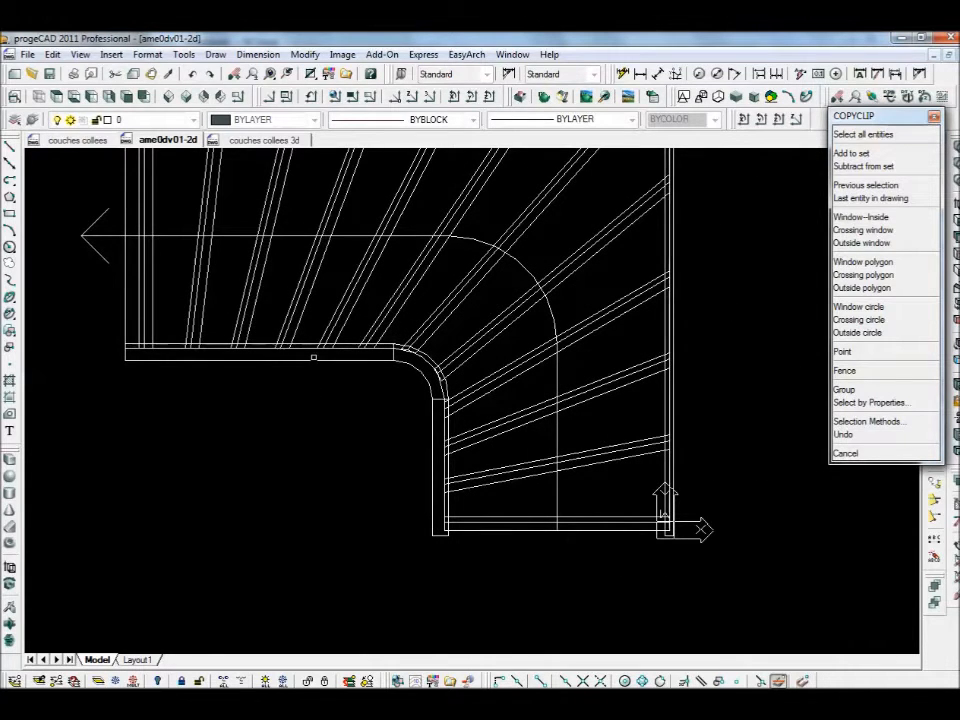
left_click(420, 372)
left_click(437, 432)
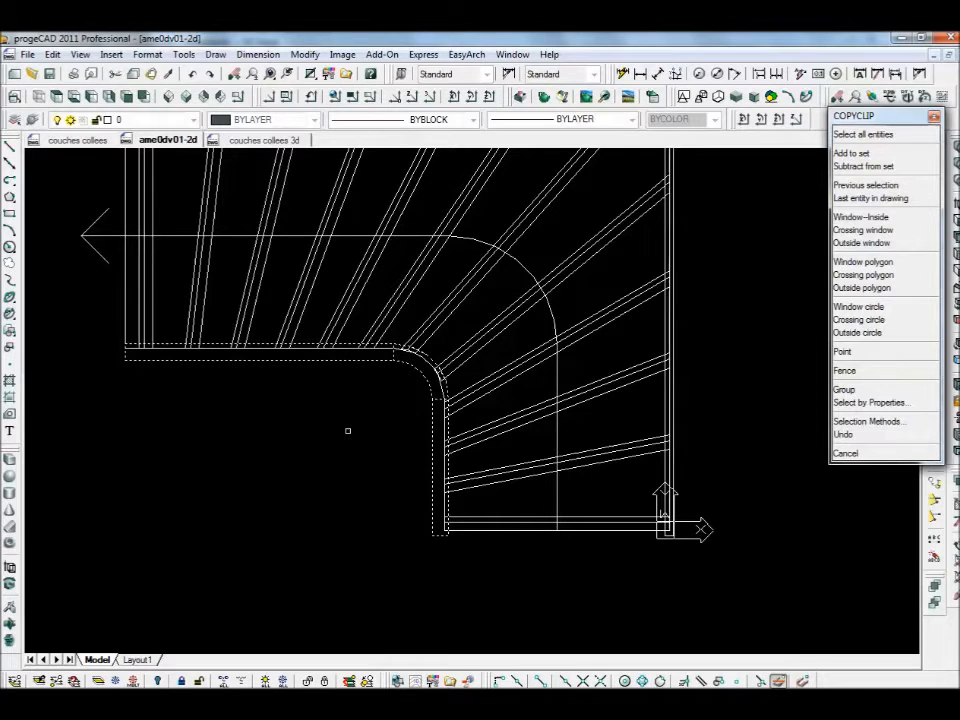
right_click(348, 431)
- Switch to the empty 'couches collees' drawing
scroll(189, 493, "down", 3)
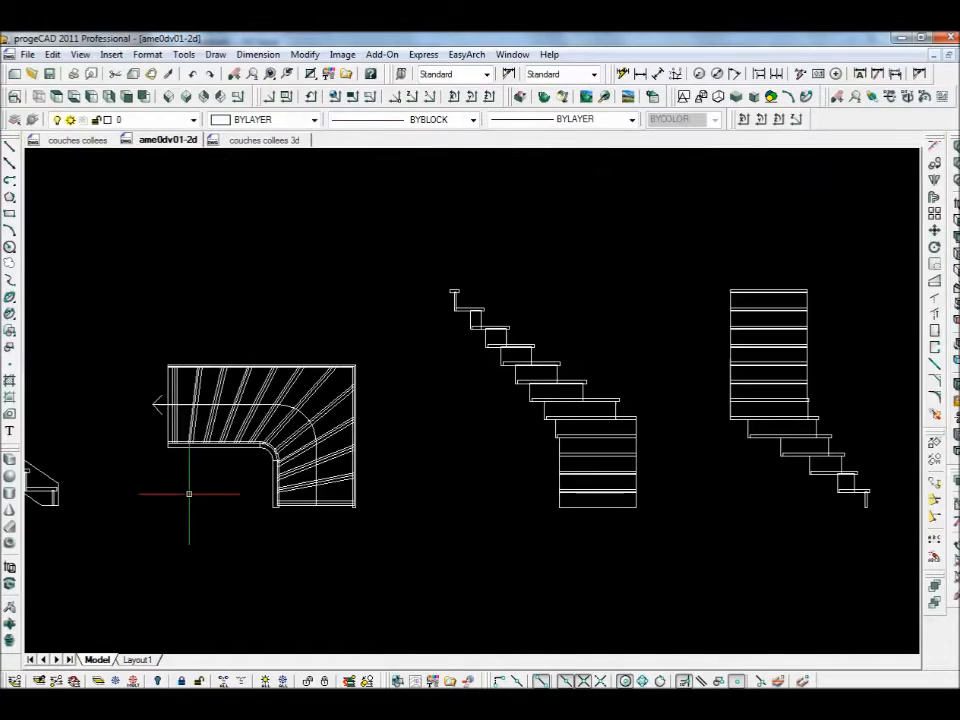
middle_click_drag(182, 488, 336, 484)
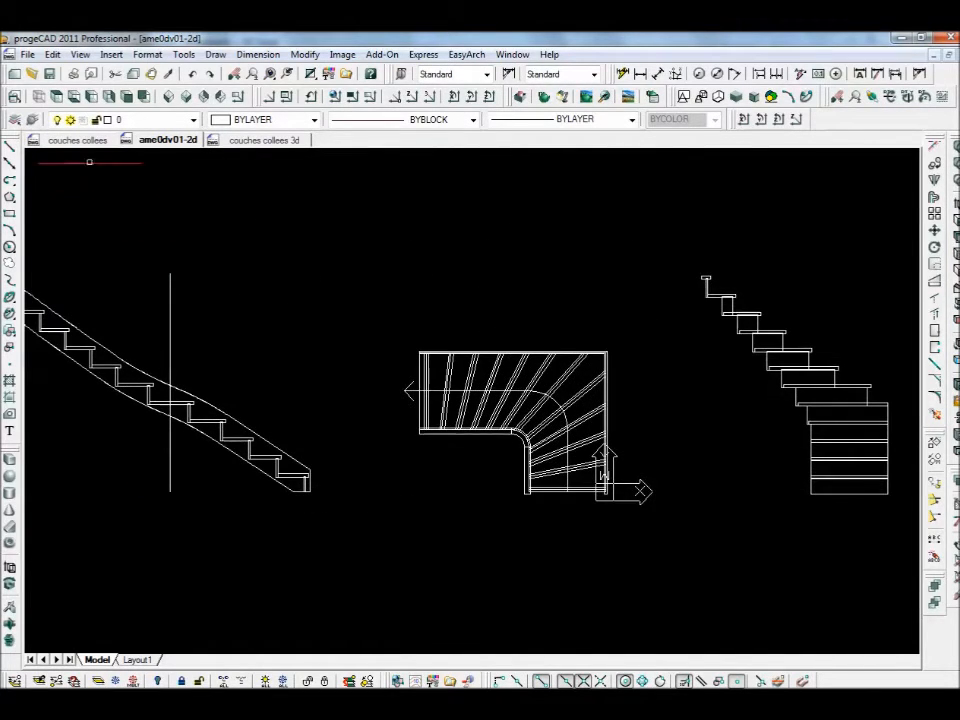
left_click(80, 140)
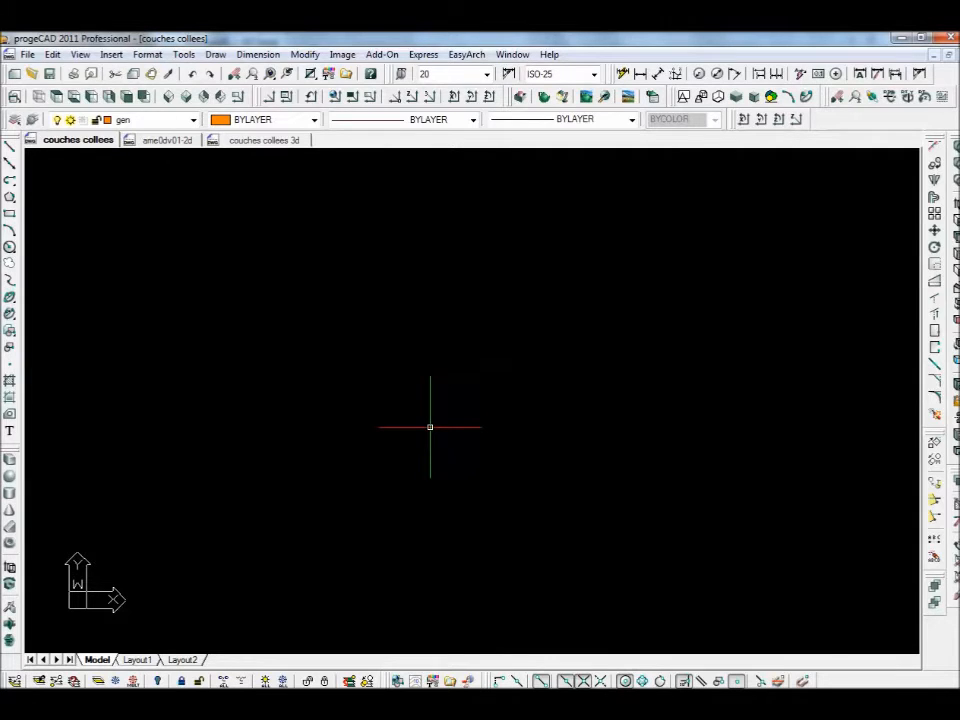
- Paste the copied stair and handrail outline at their original coordinates
left_click(55, 55)
left_click(90, 206)
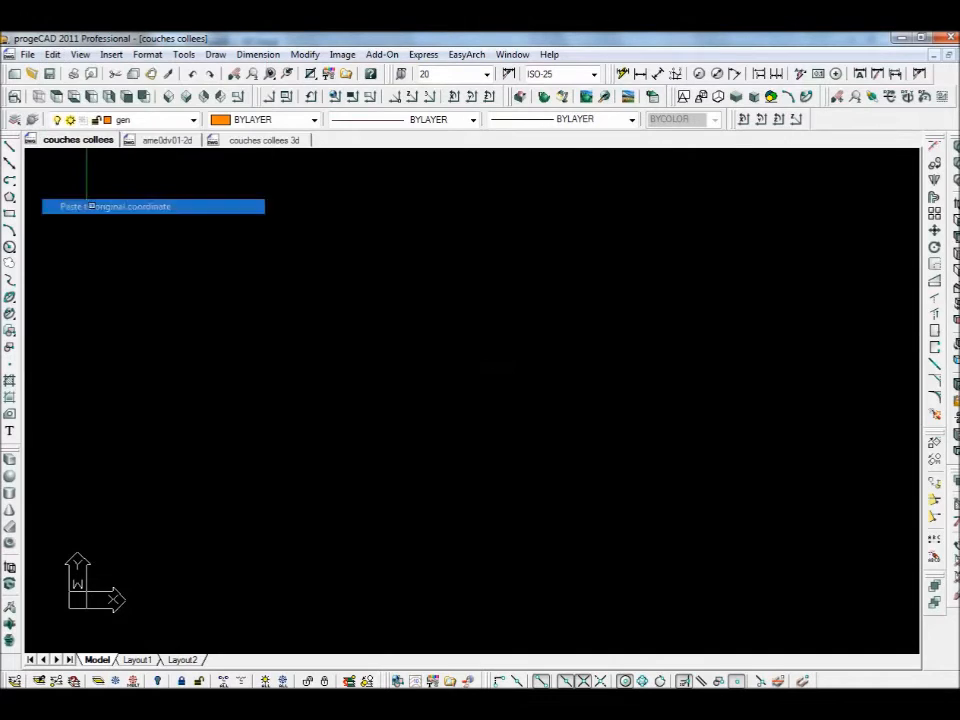
scroll(281, 521, "down", 5)
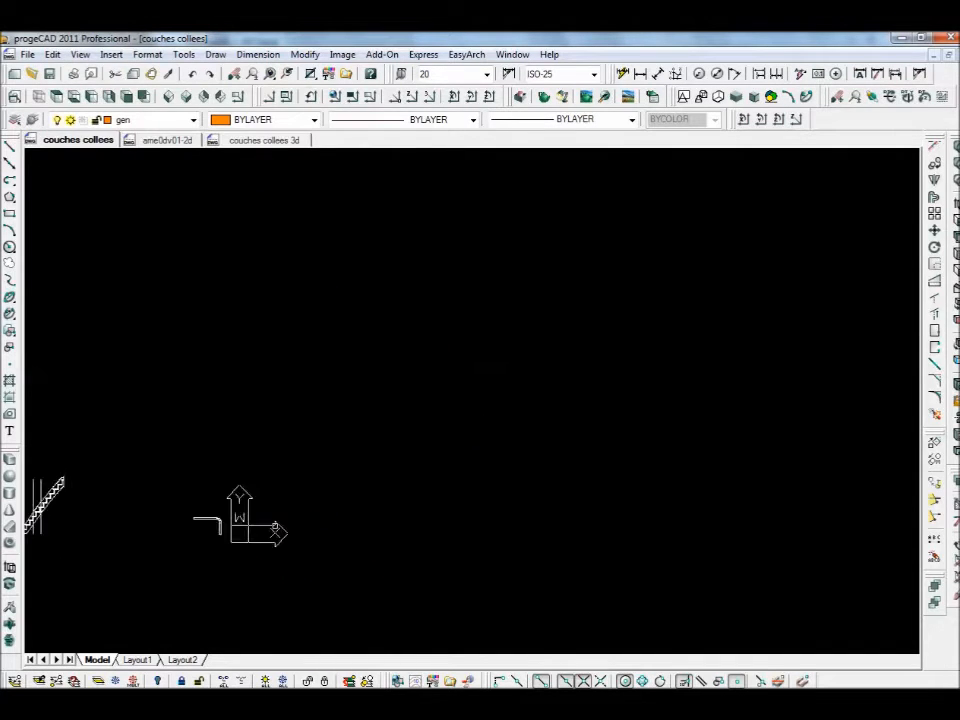
mouse_move(181, 516)
middle_mouse_down()
mouse_move(364, 497)
mouse_move(366, 444)
middle_mouse_up()
scroll(362, 497, "up", 2)
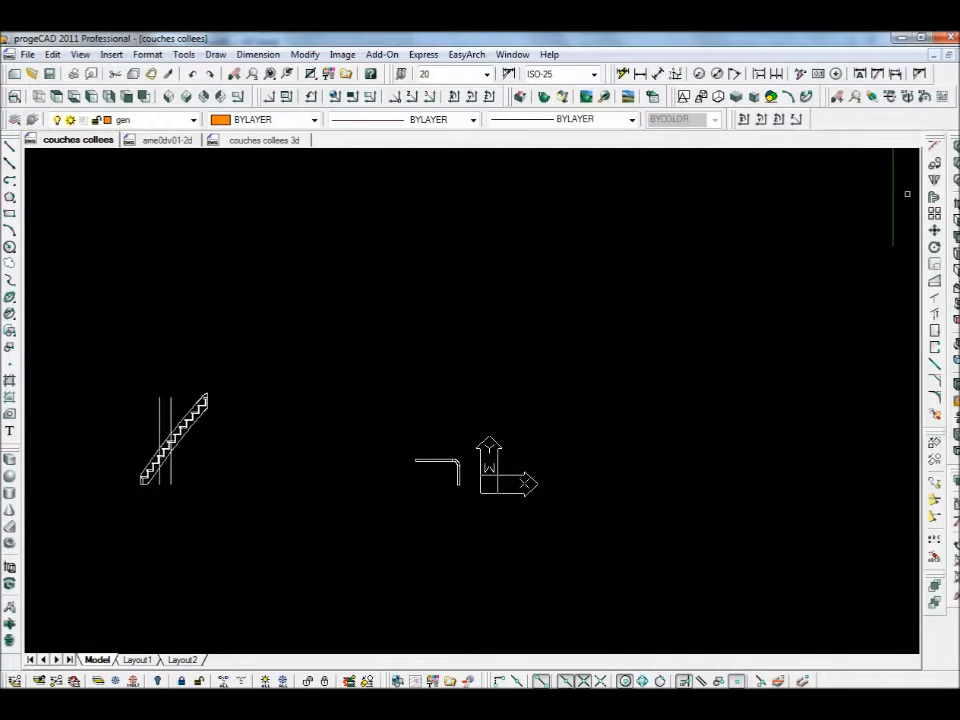
- Move the bent handrail outline further to the right
left_click(934, 230)
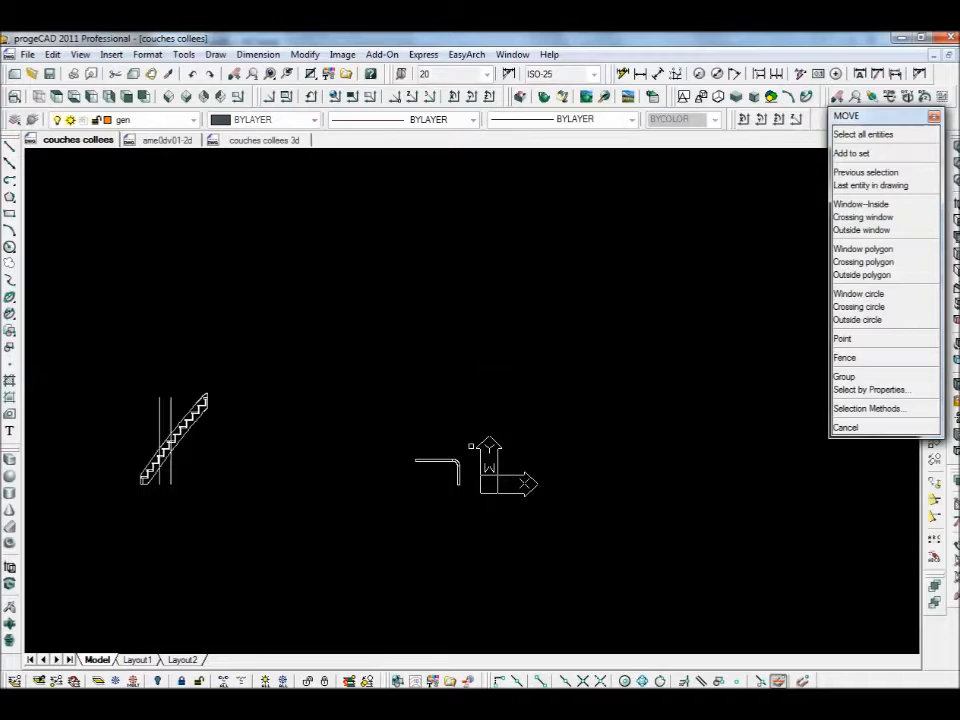
left_click(476, 448)
left_click(416, 519)
key("Return")
left_click(430, 517)
left_click(536, 519)
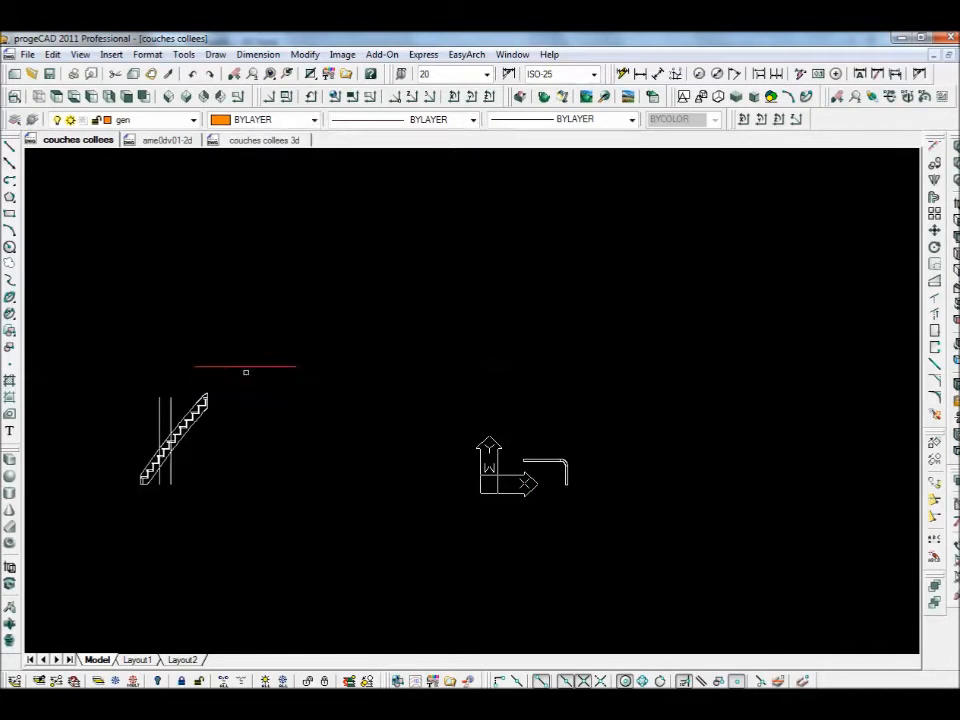
- Move the stair elevation to sit beside the handrail outline
key("Return")
left_click(246, 369)
left_click(130, 530)
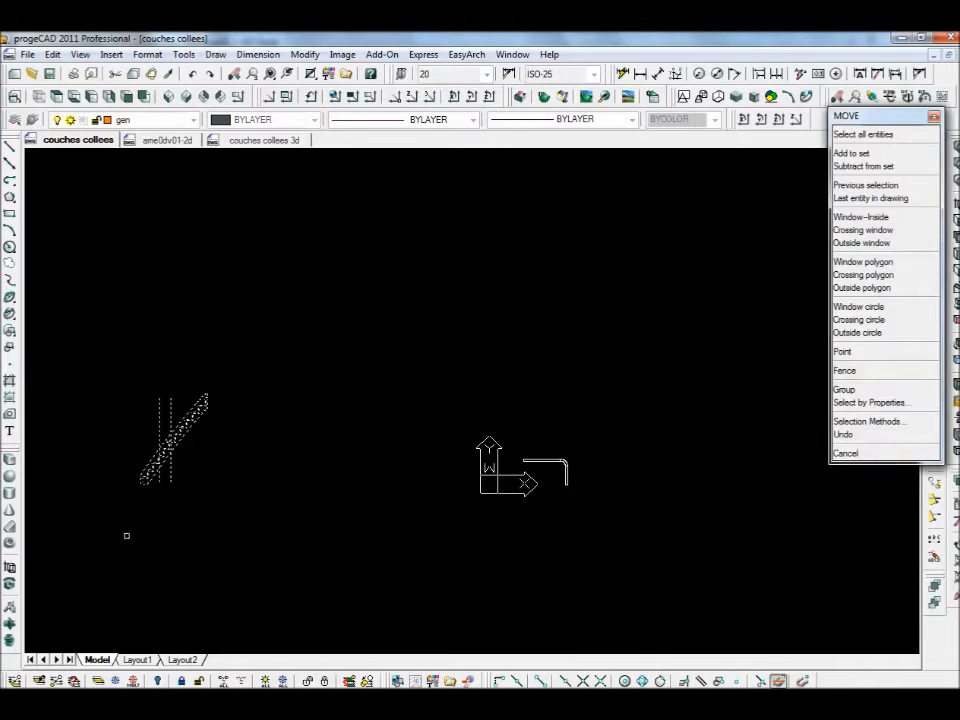
key("Return")
left_click(124, 537)
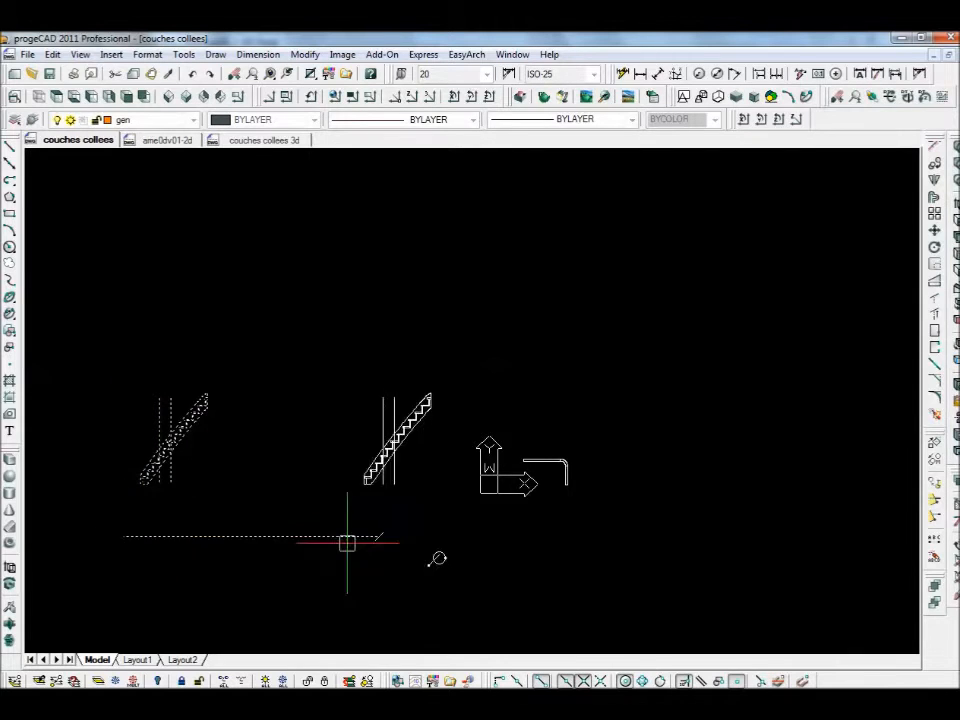
left_click(555, 560)
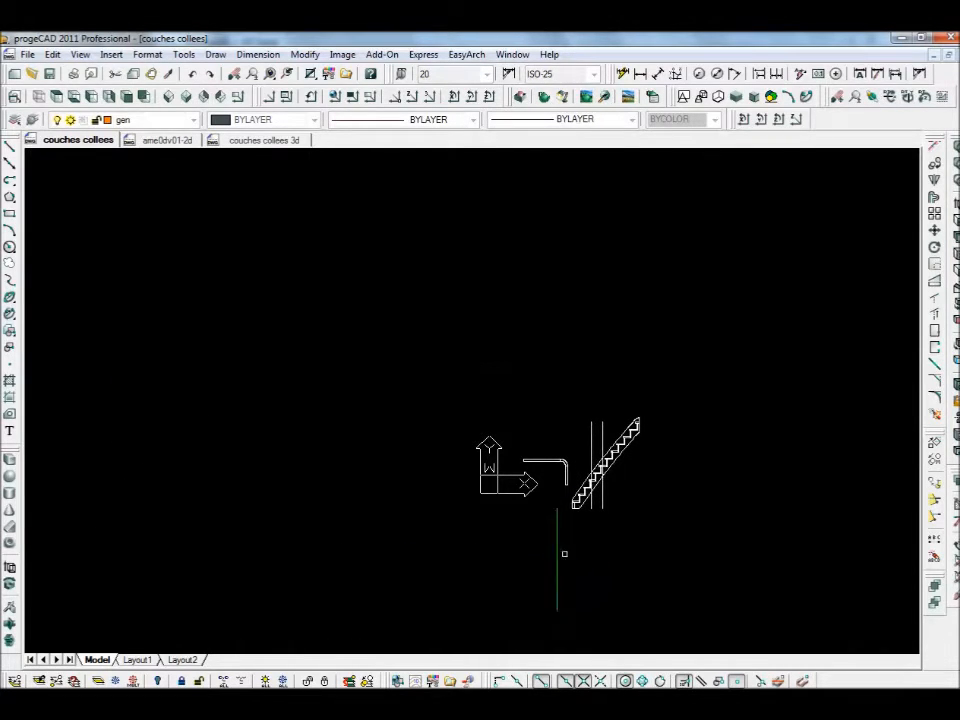
scroll(570, 470, "up", 4)
middle_click_drag(487, 416, 384, 390)
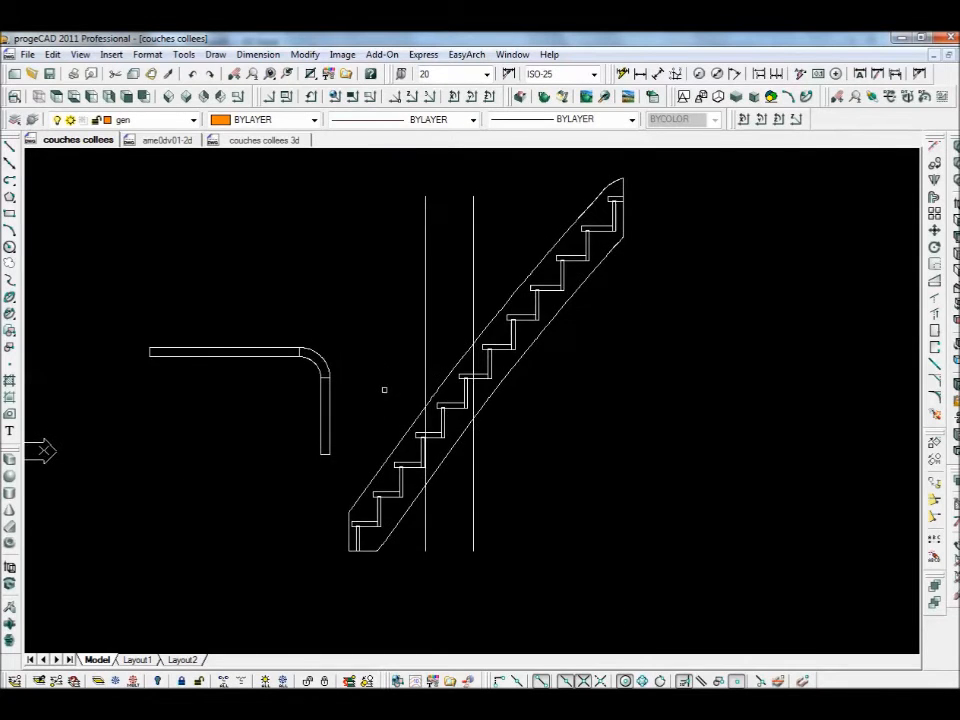
middle_click_drag(514, 422, 568, 439)
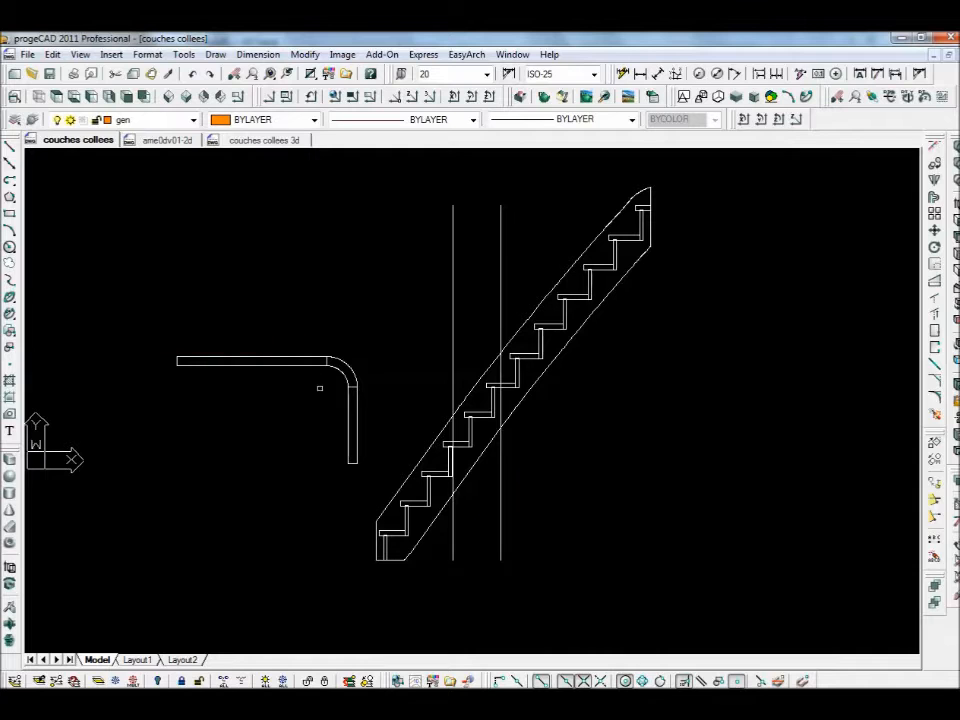
- Draw a diagonal construction line across the stair flight
left_click(10, 163)
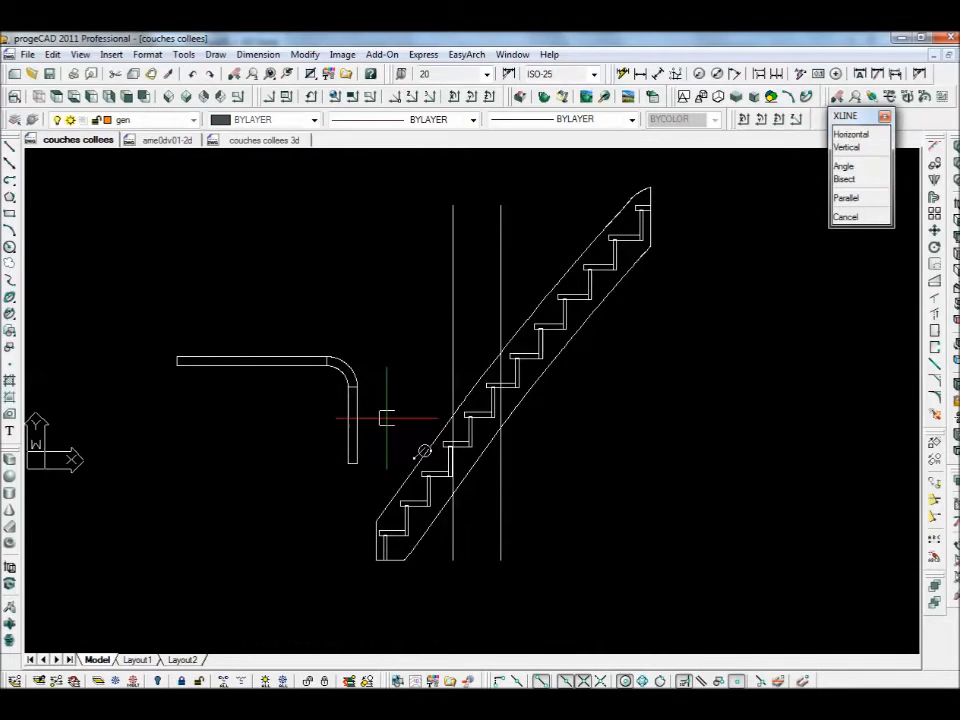
scroll(452, 555, "up", 6)
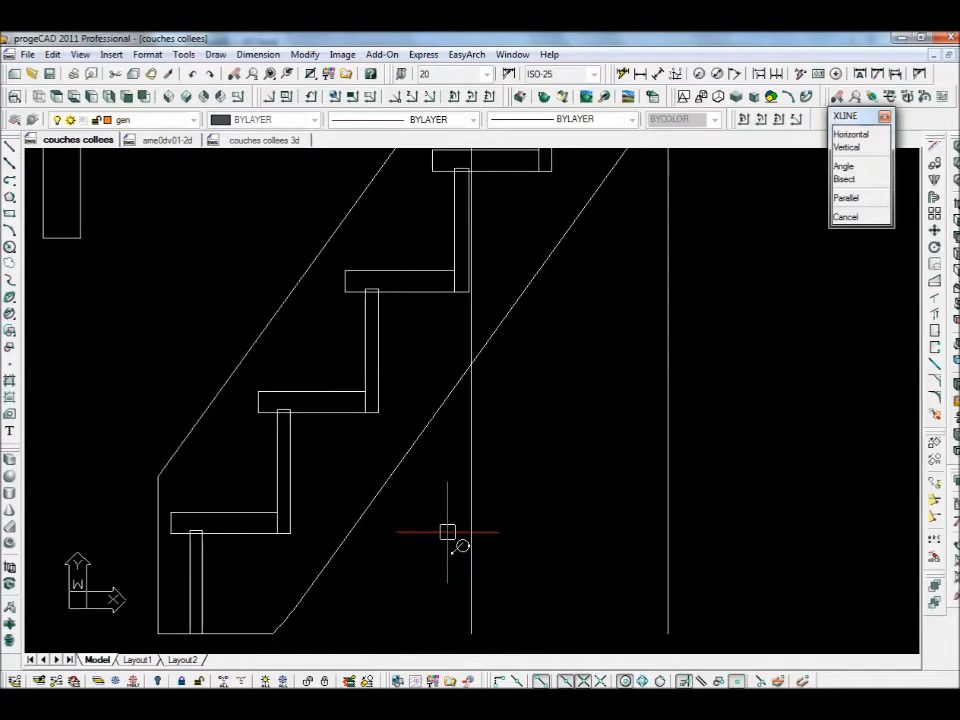
scroll(456, 542, "down", 2)
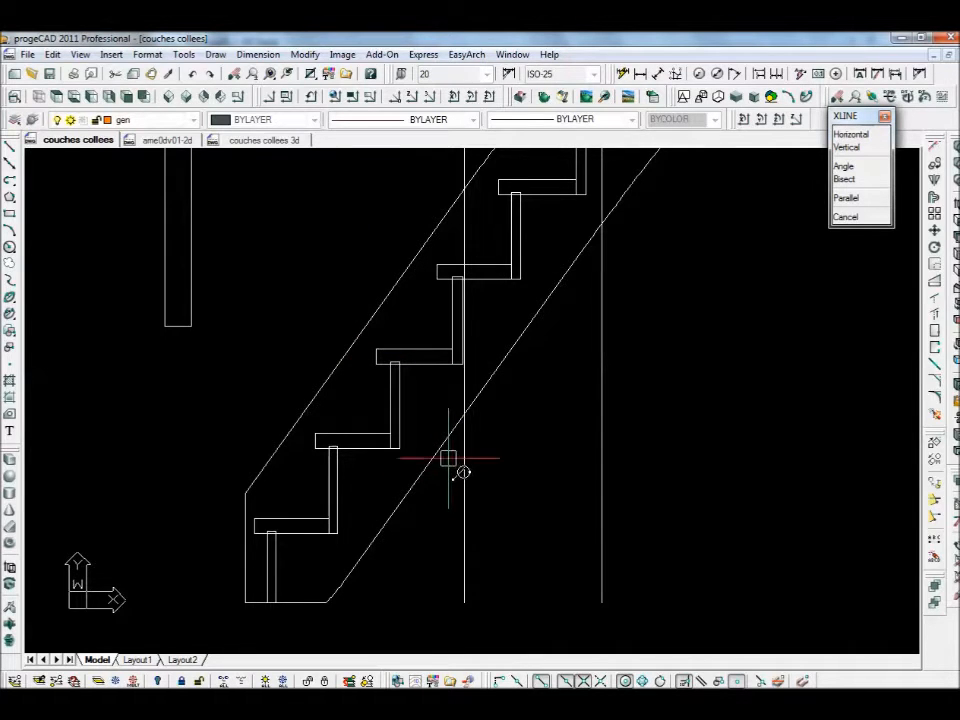
key("Escape")
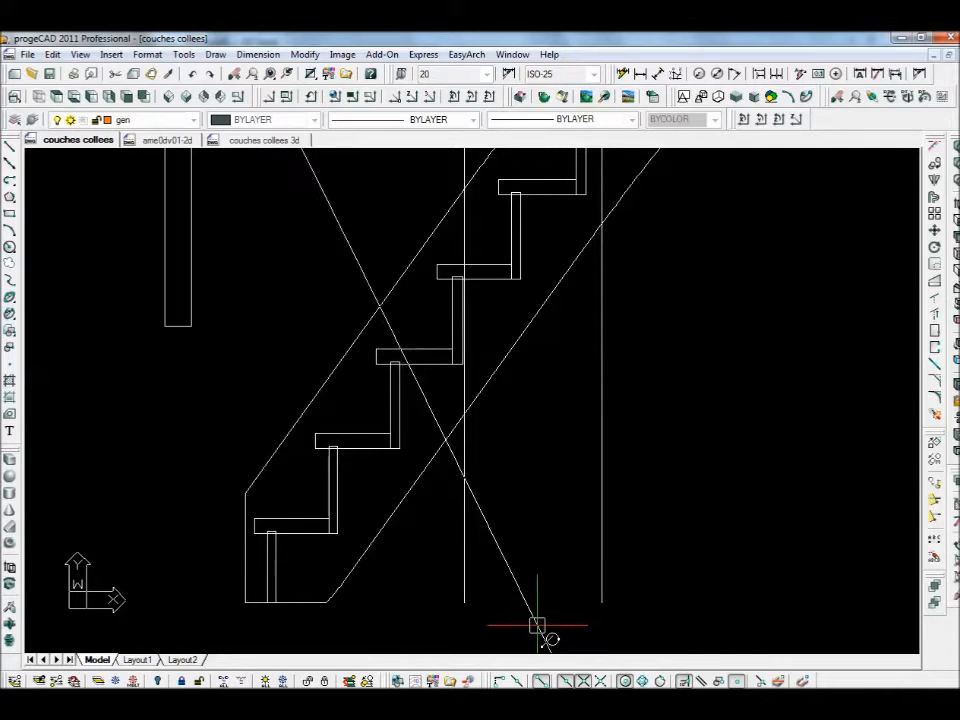
left_click(541, 623)
key("Escape")
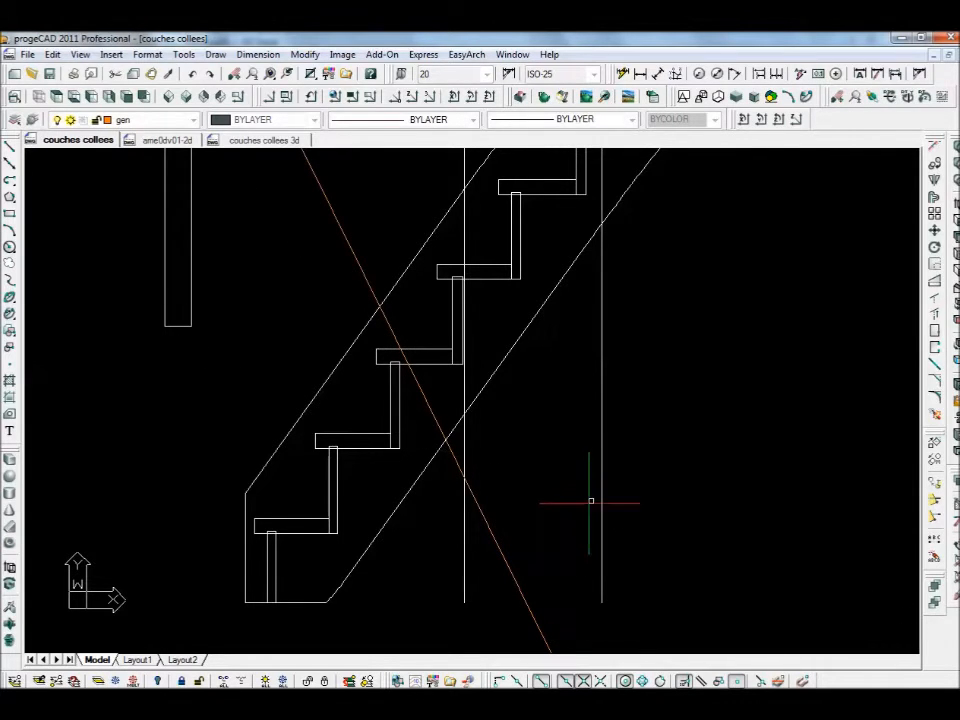
scroll(616, 404, "down", 2)
middle_click_drag(675, 388, 617, 459)
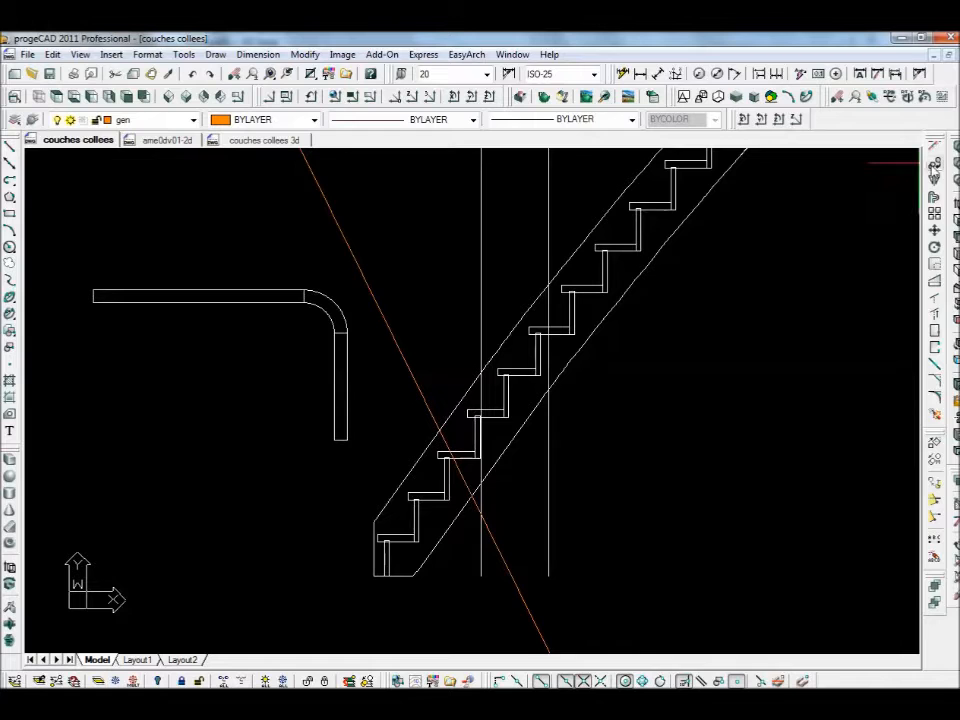
- Copy the orange diagonal line to a parallel position beside the original
left_click(934, 164)
left_click(401, 350)
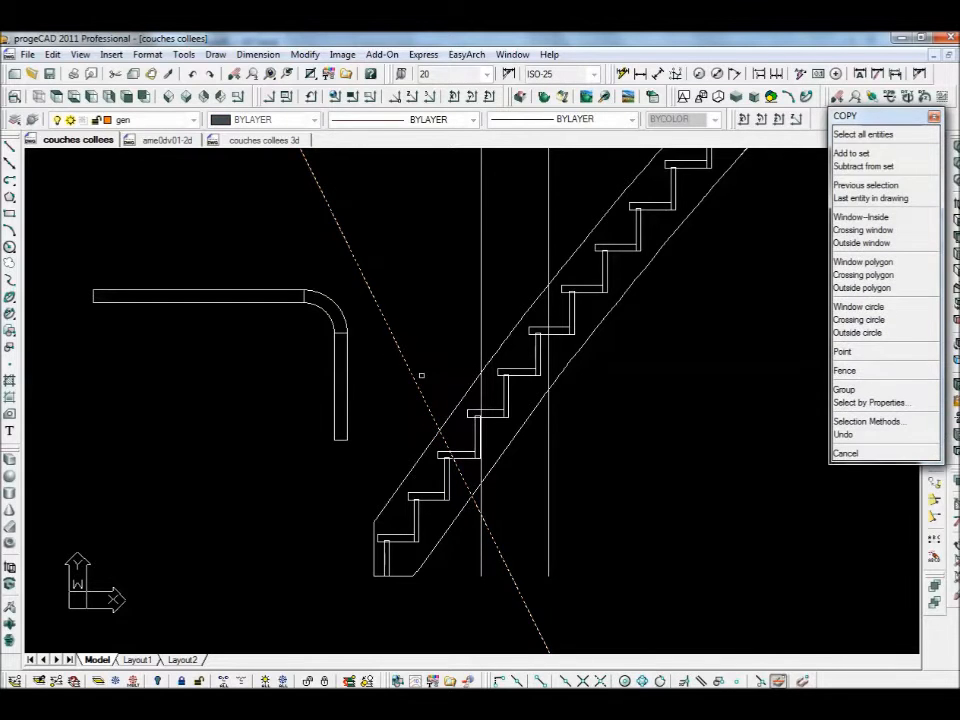
right_click(632, 457)
left_click(590, 565)
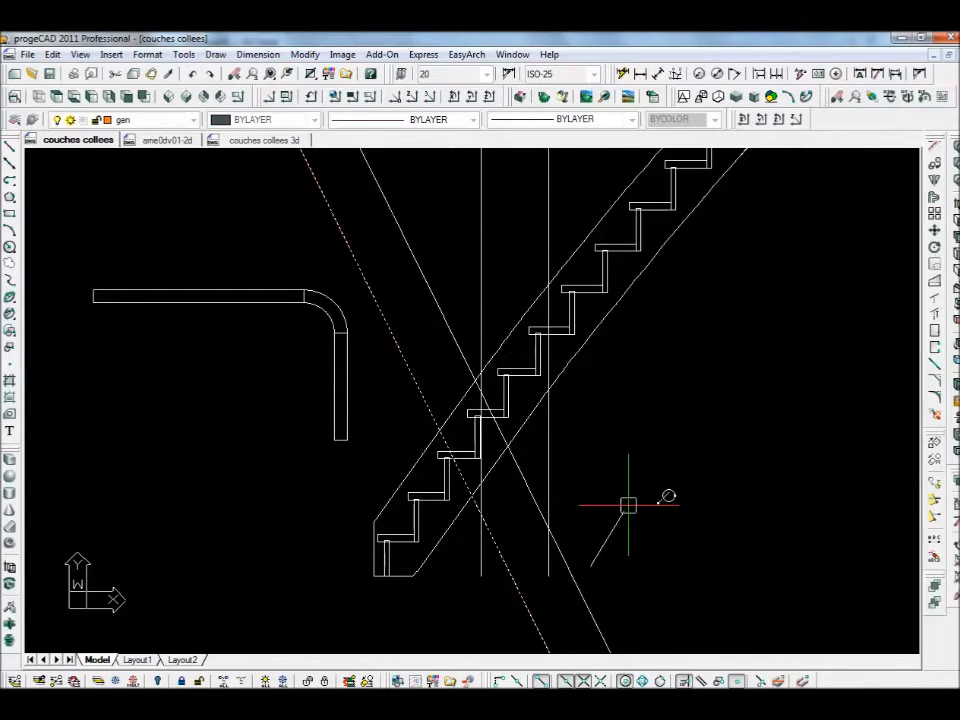
left_click(730, 441)
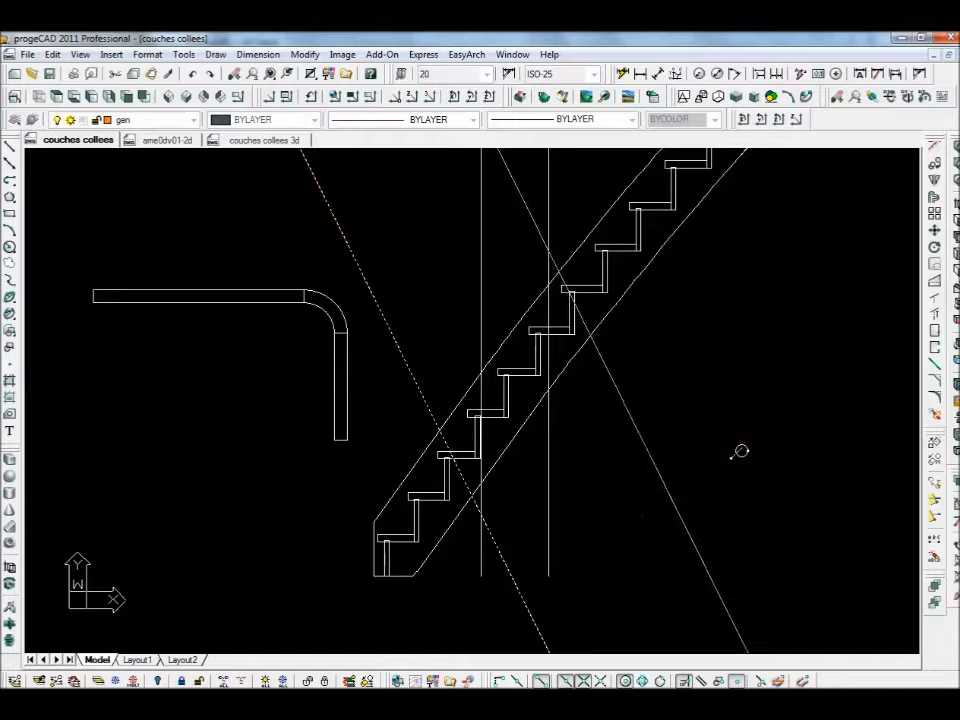
right_click(720, 444)
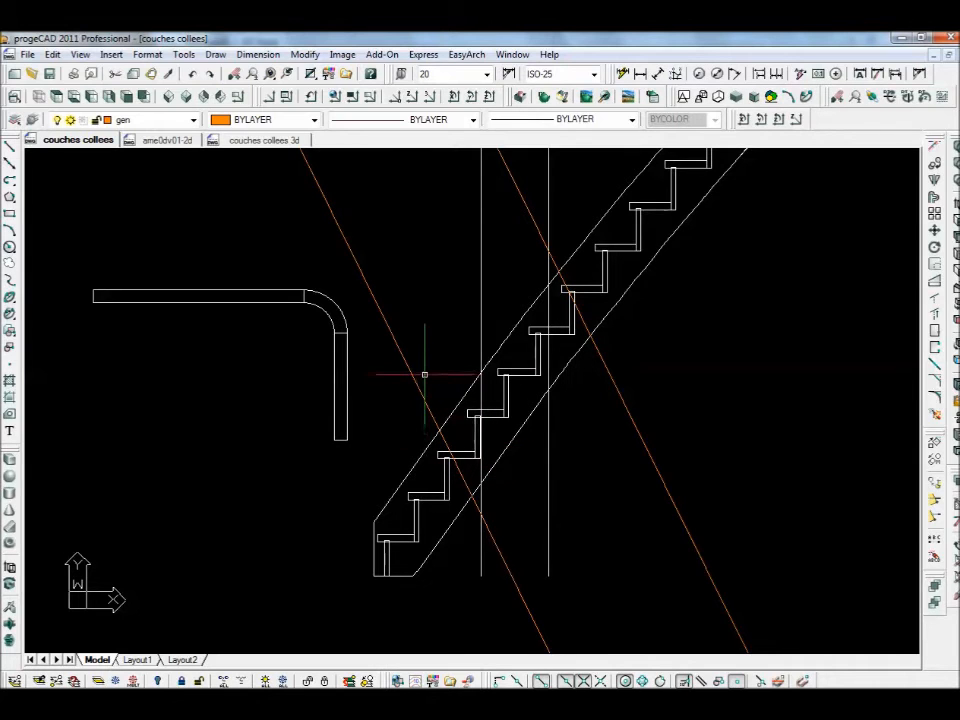
- Offset each of the two orange diagonals with a parallel copy
key("Return")
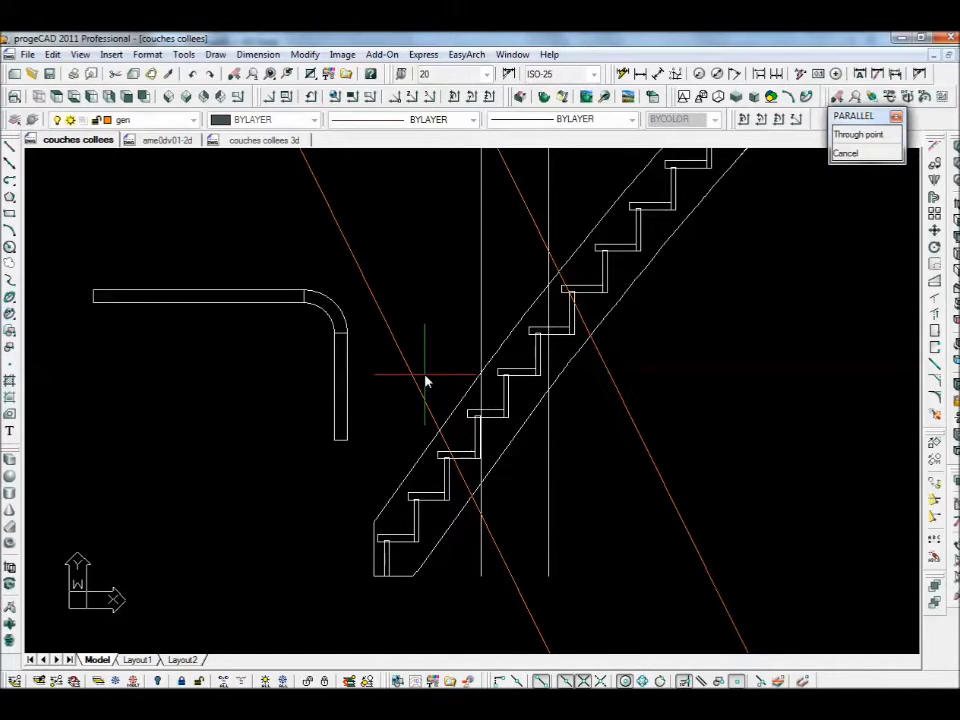
left_click(425, 375)
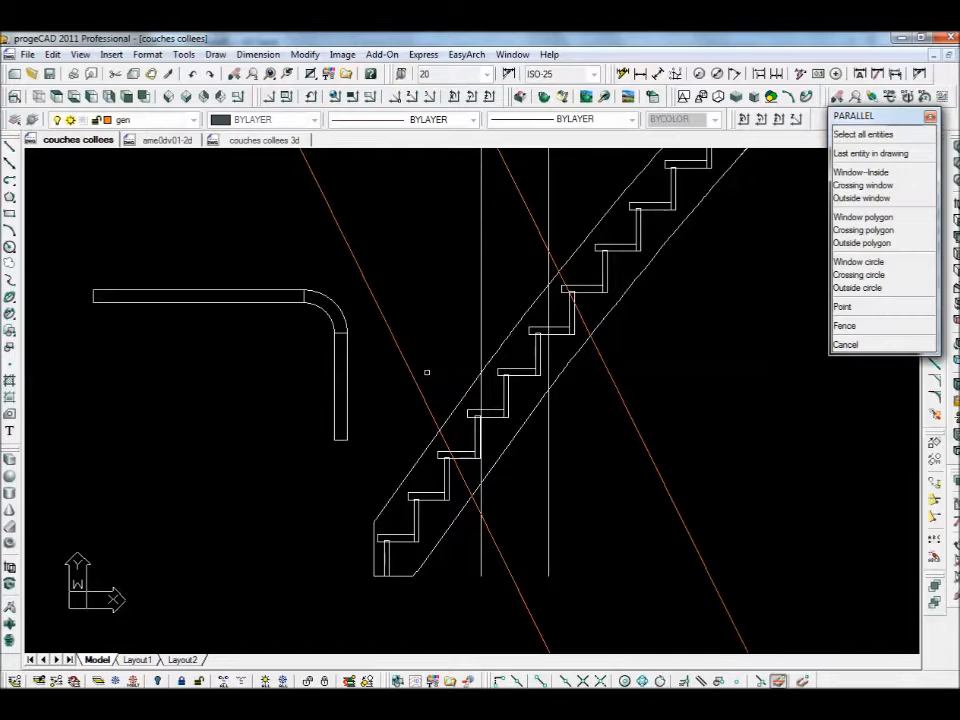
left_click(422, 380)
left_click(418, 386)
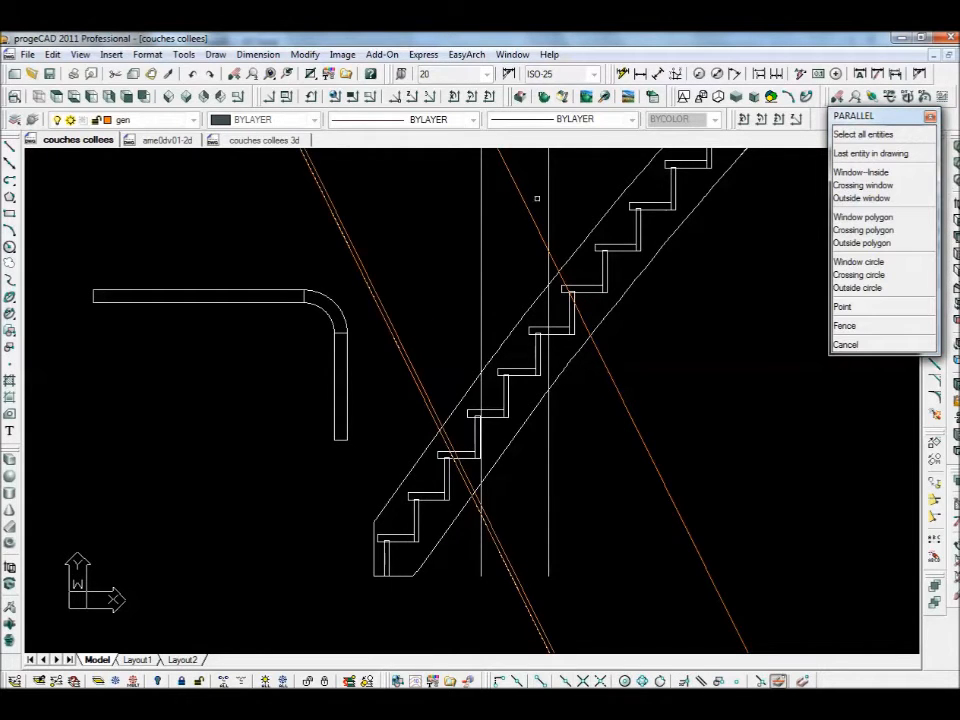
left_click(533, 210)
left_click(590, 240)
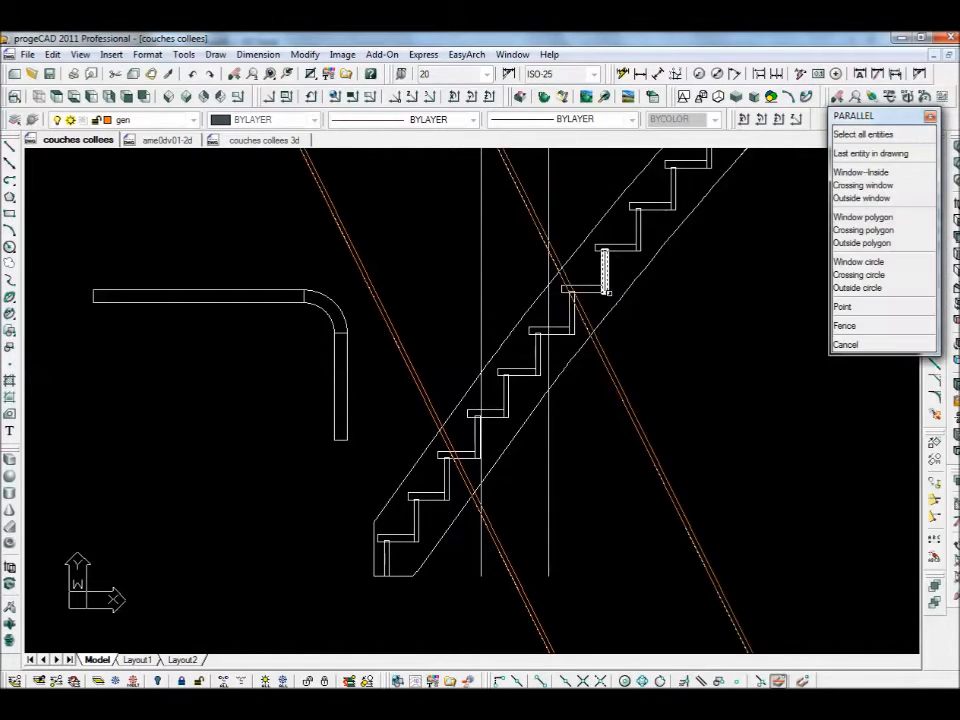
key("Escape")
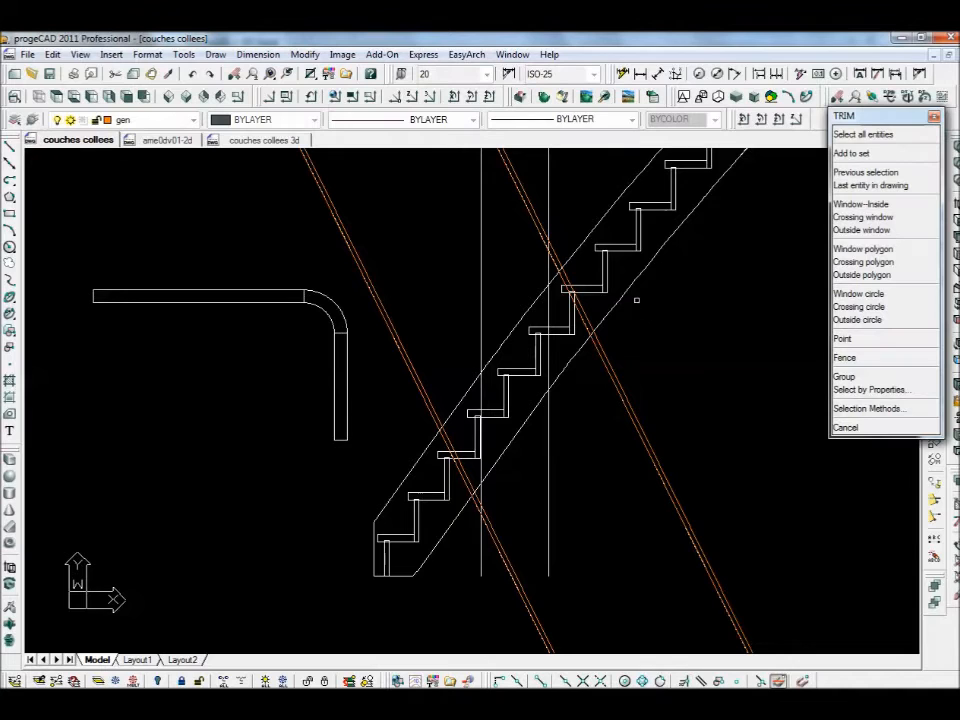
- Trim both double diagonal lines to the stair outline above and below
left_click(632, 302)
right_click(682, 341)
left_click(703, 426)
left_click(655, 484)
right_click(563, 601)
left_click(540, 620)
left_click(428, 392)
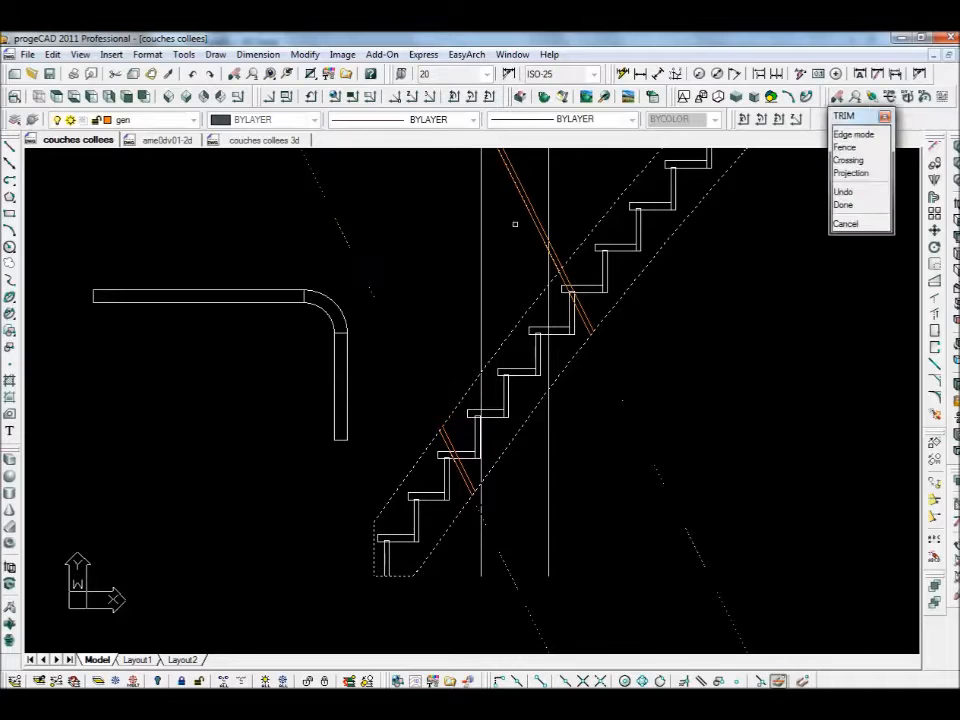
left_click(524, 195)
key("Escape")
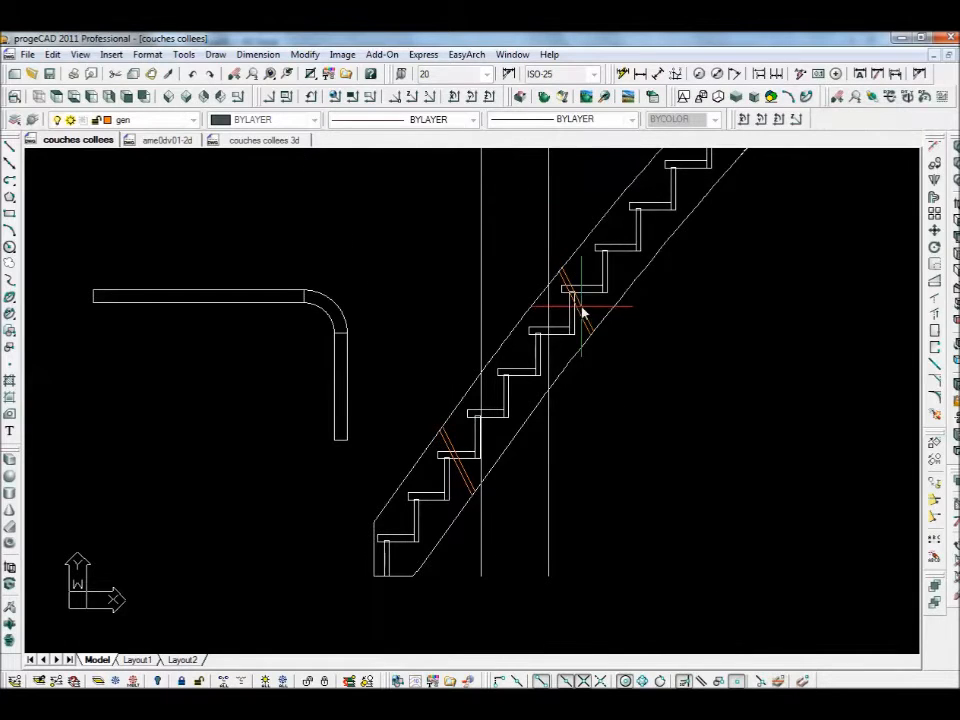
- Draw a short line from the block edge to the upper orange line
scroll(583, 311, "up", 5)
key("Return")
middle_click_drag(574, 328, 548, 429)
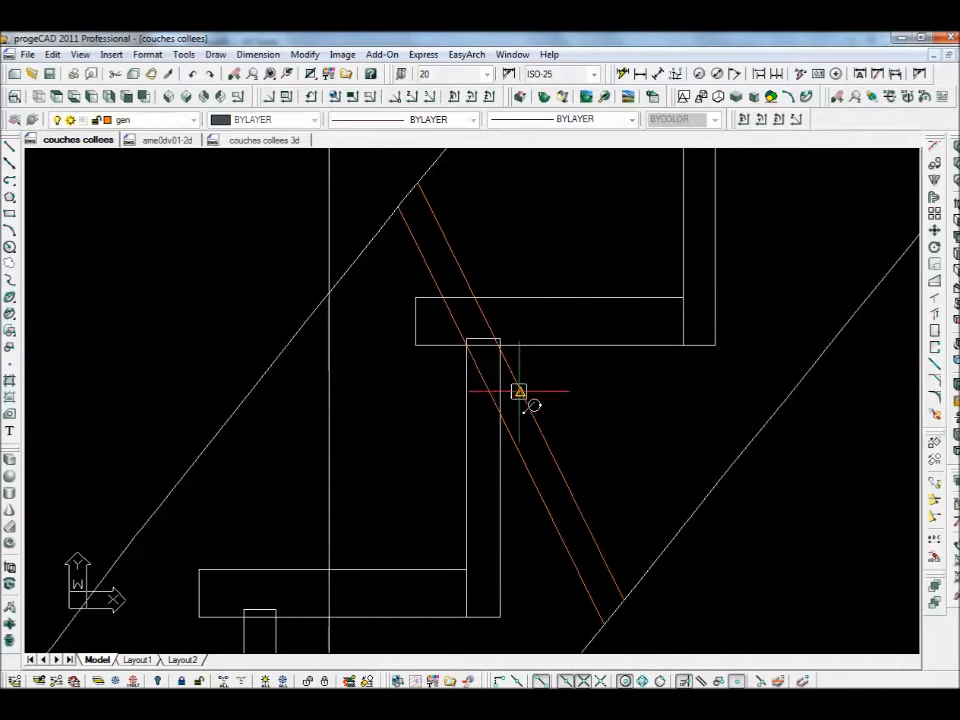
key("l")
key("Return")
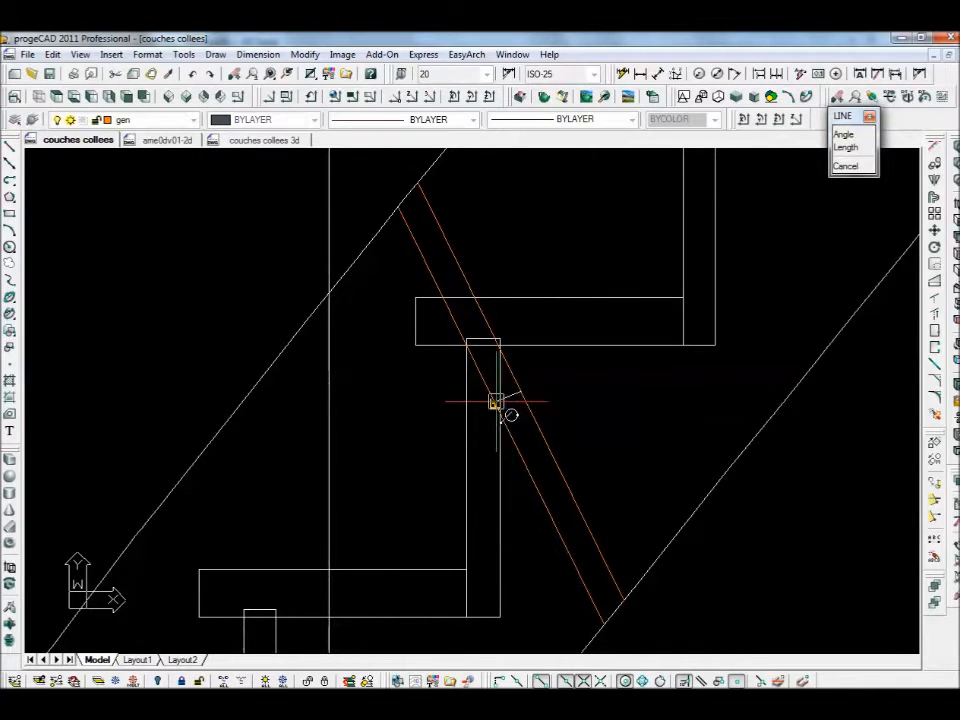
left_click(498, 403)
left_click(527, 393)
key("Return")
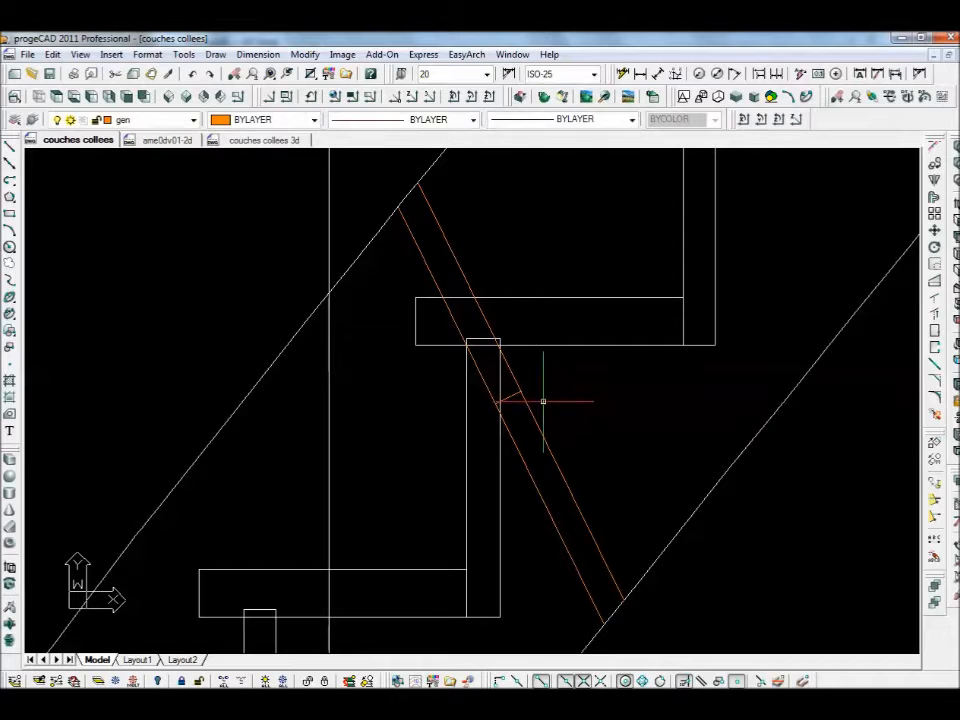
- Fillet the upper orange lines to the short segment, forming one jogged line
type("f")
key("Return")
left_click(486, 386)
left_click(519, 401)
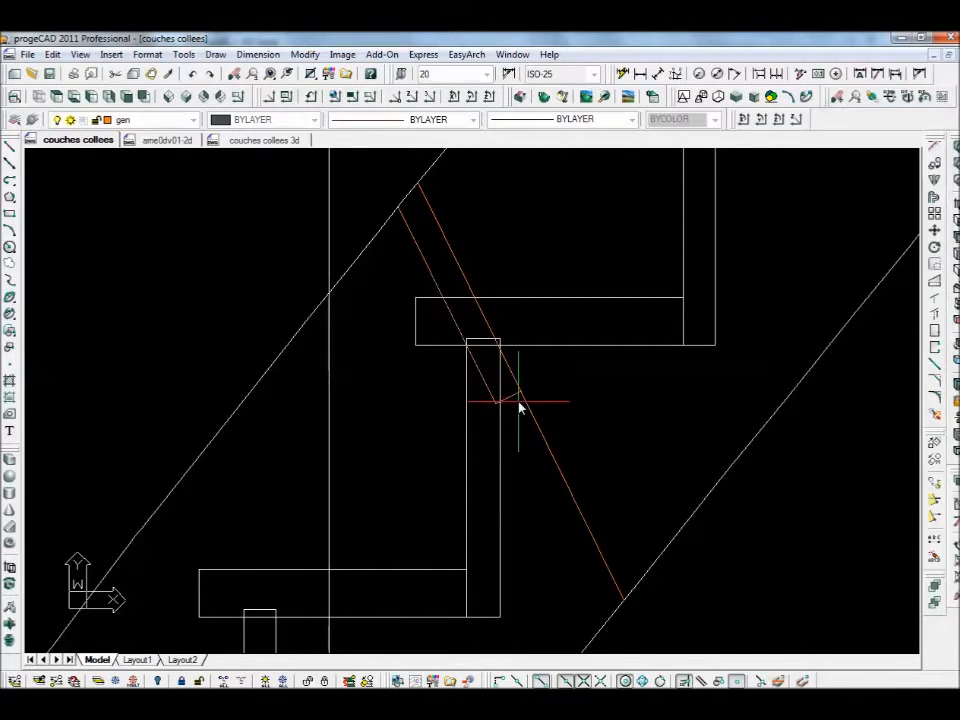
key("Return")
left_click(524, 403)
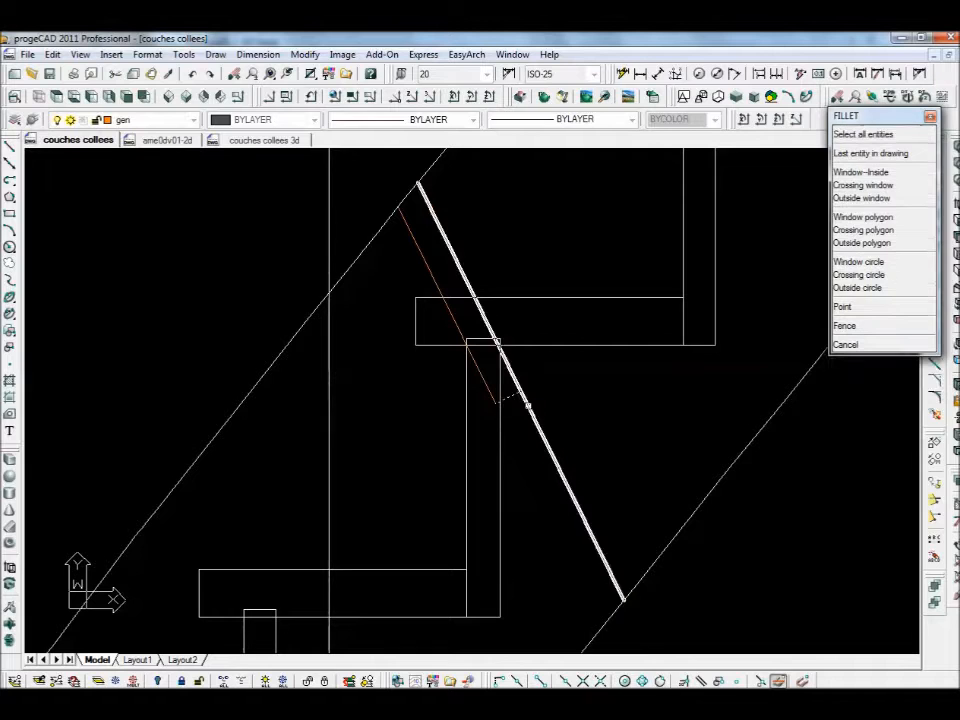
left_click(545, 440)
- Draw a short line between the lower pair of orange lines
scroll(645, 443, "down", 2)
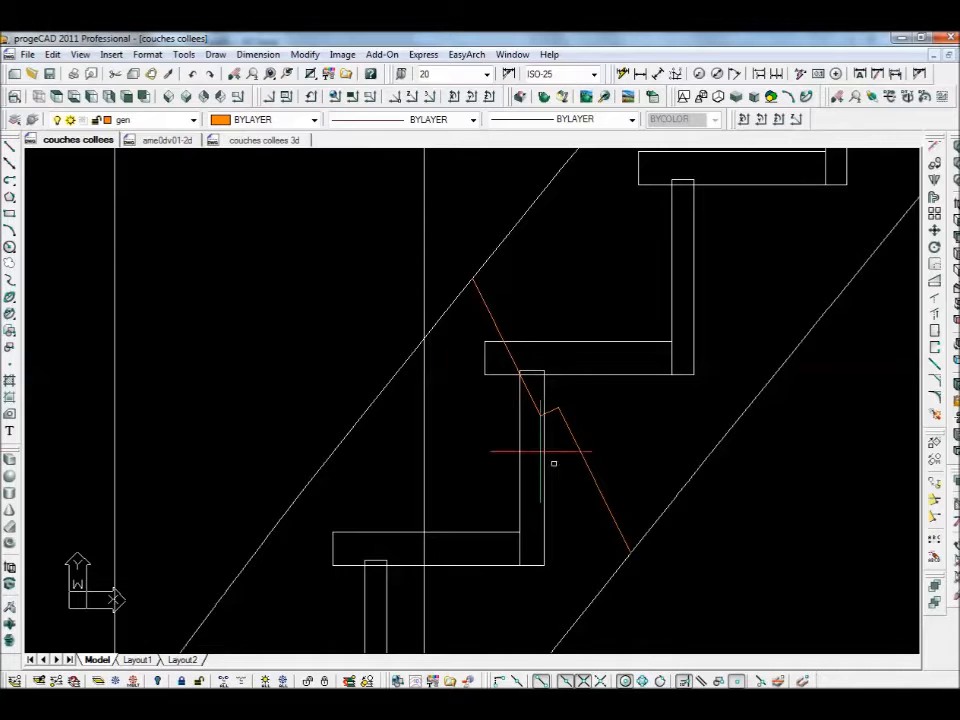
scroll(574, 431, "down", 2)
middle_click_drag(565, 466, 595, 355)
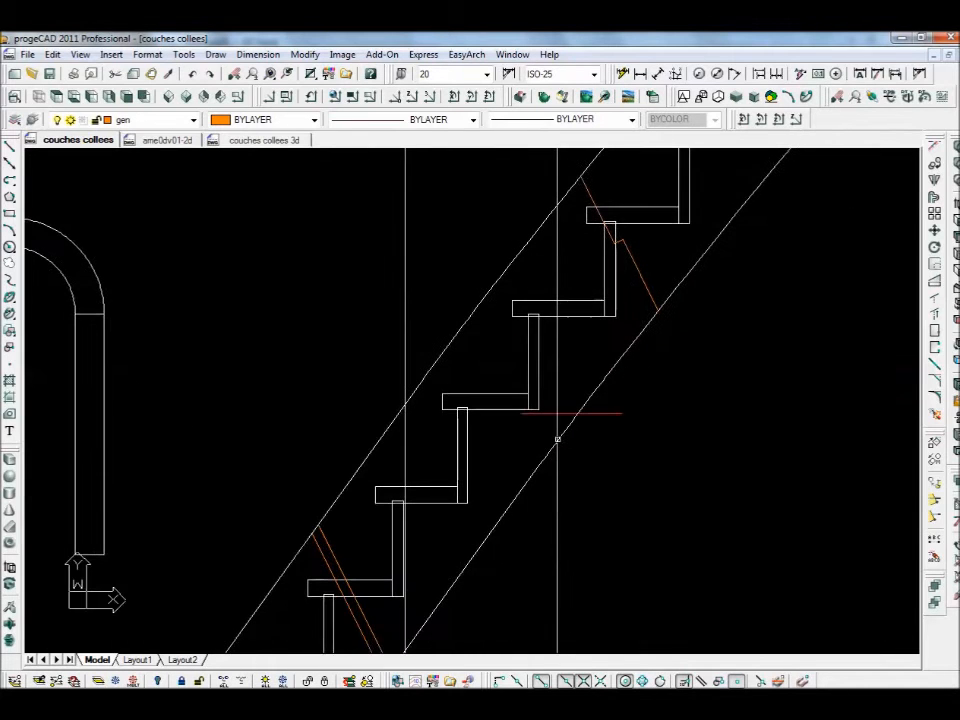
left_click_drag(378, 610, 414, 461)
scroll(390, 469, "up", 1)
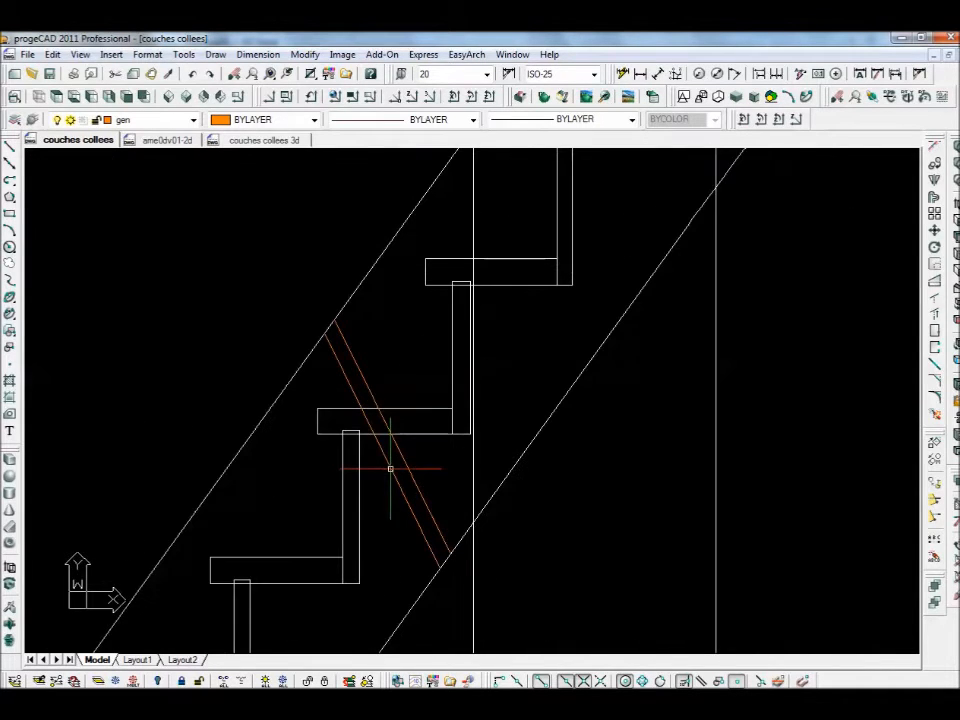
key("l")
key("Return")
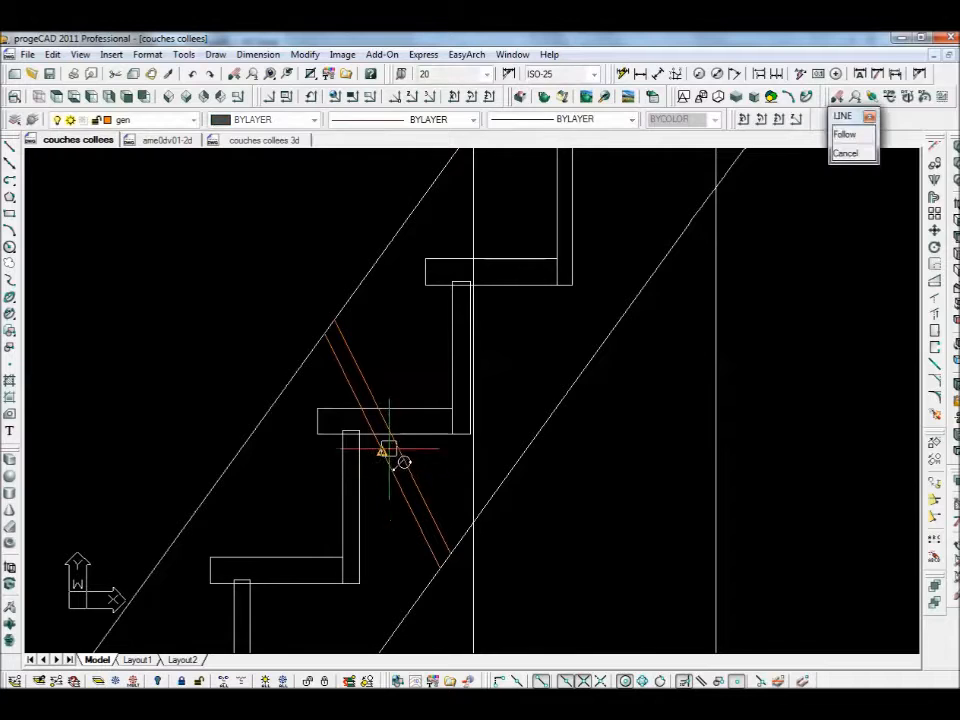
left_click(393, 446)
left_click(376, 446)
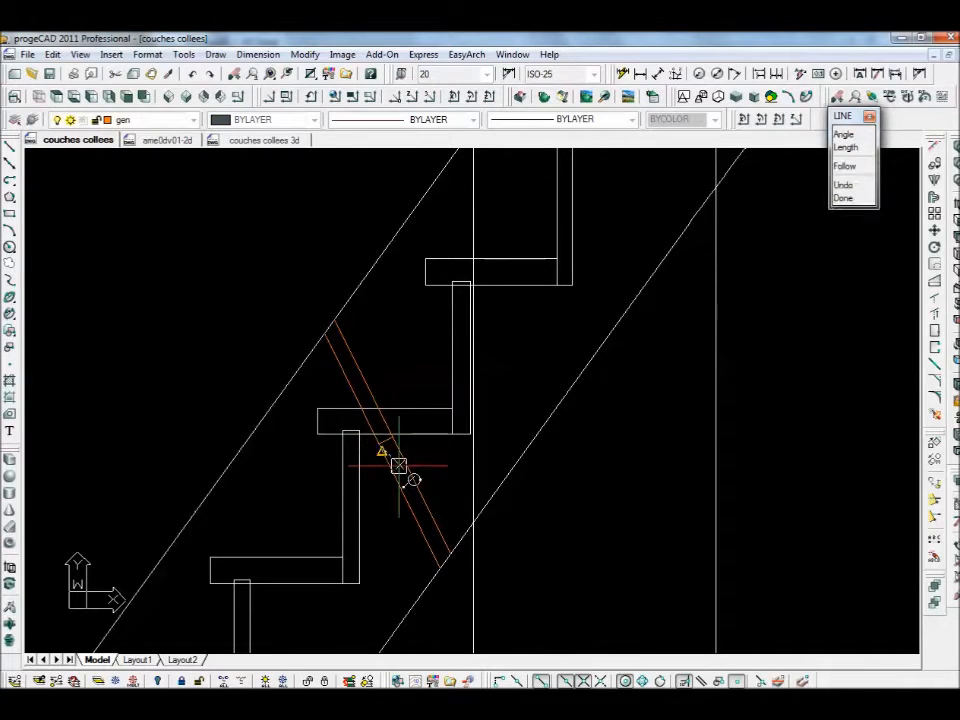
key("Return")
- Fillet the lower orange lines to the short segment into one jogged line
key("f")
key("Return")
left_click(370, 428)
left_click(386, 441)
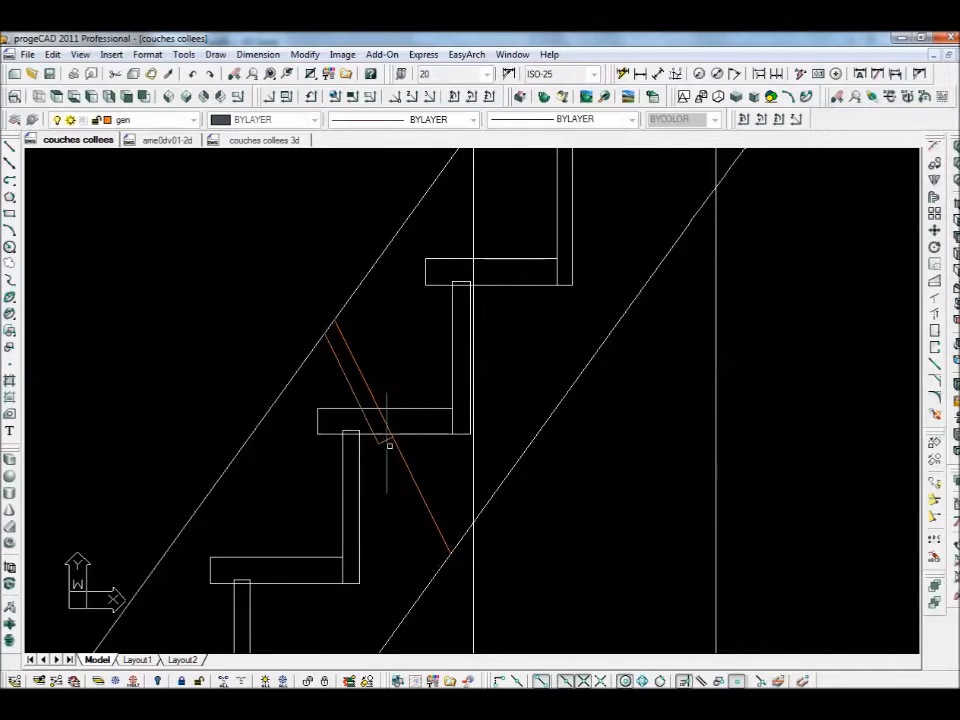
left_click(399, 449)
left_click(386, 440)
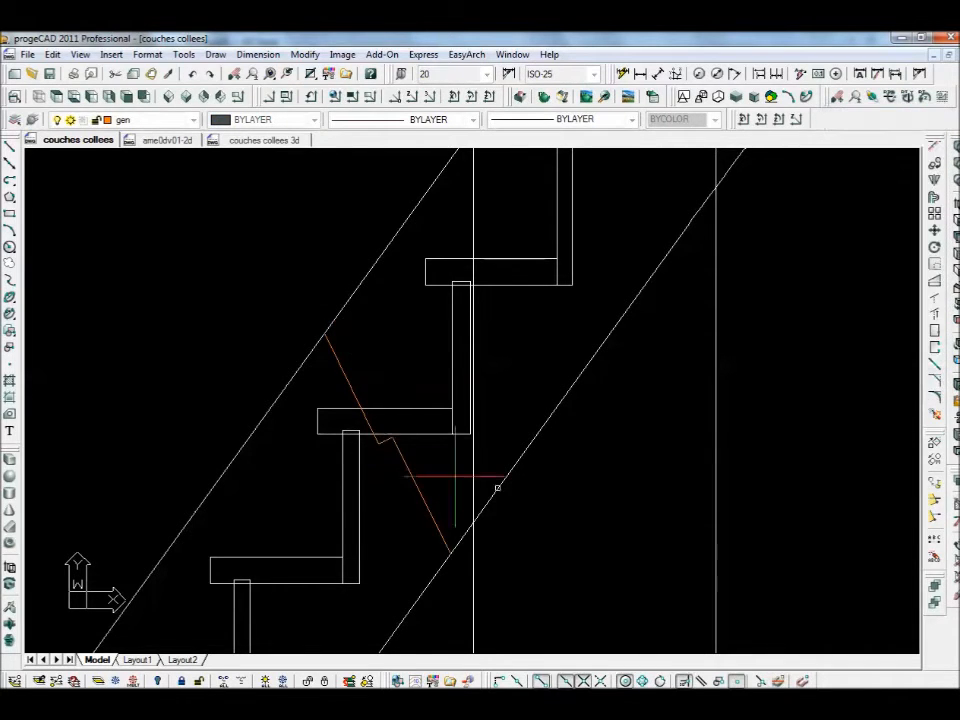
scroll(630, 512, "down", 5)
scroll(560, 550, "up", 2)
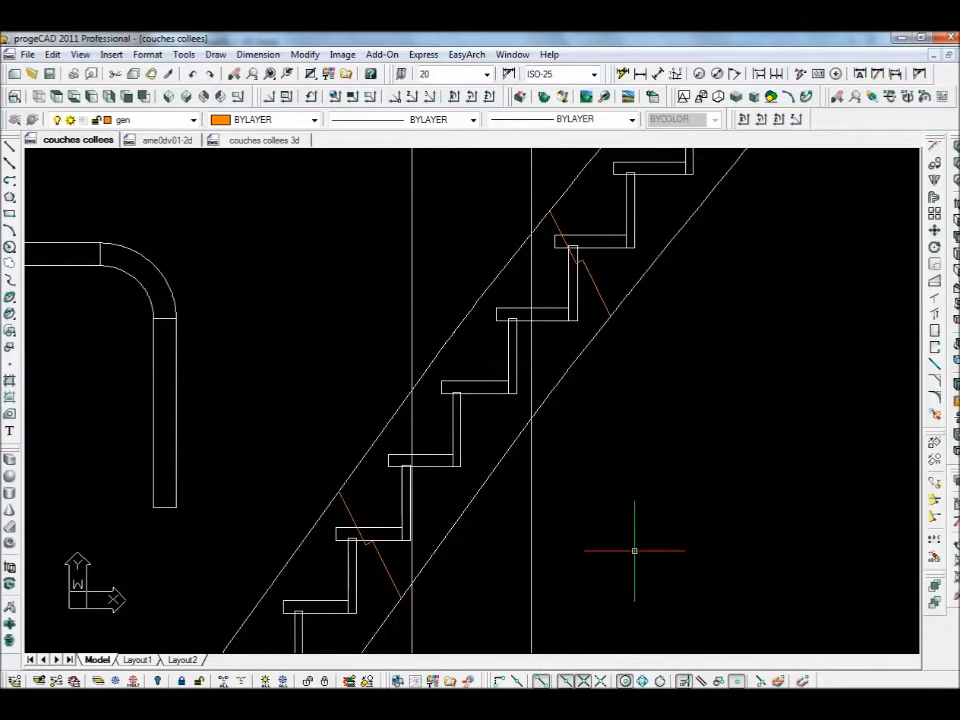
- Place a horizontal construction line through the lower stair corner, then bring up Array
left_click(12, 164)
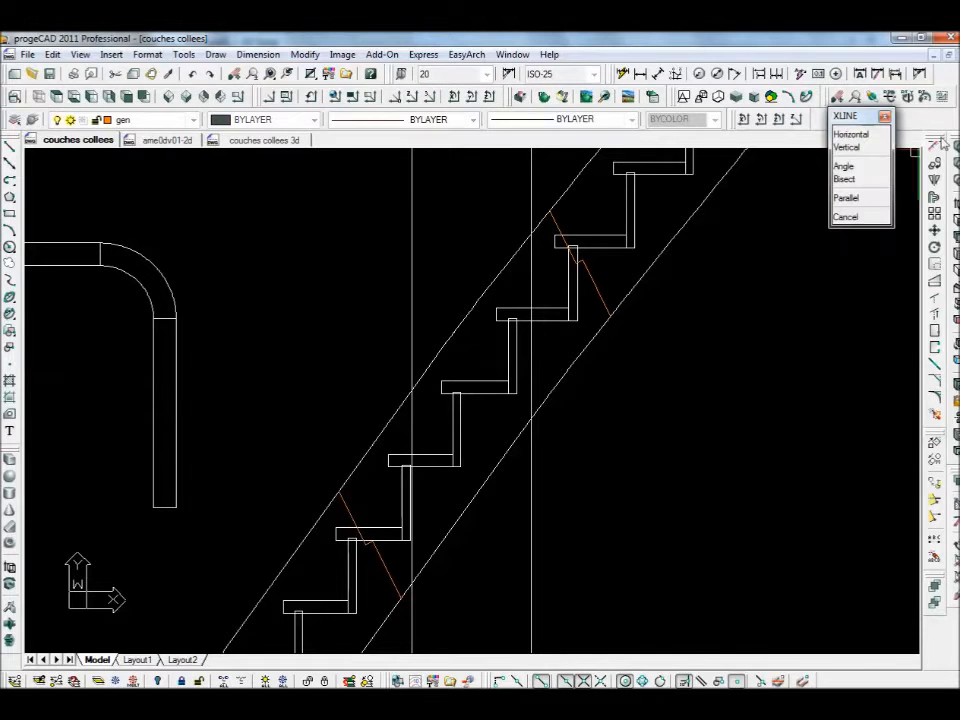
left_click(874, 133)
left_click(401, 599)
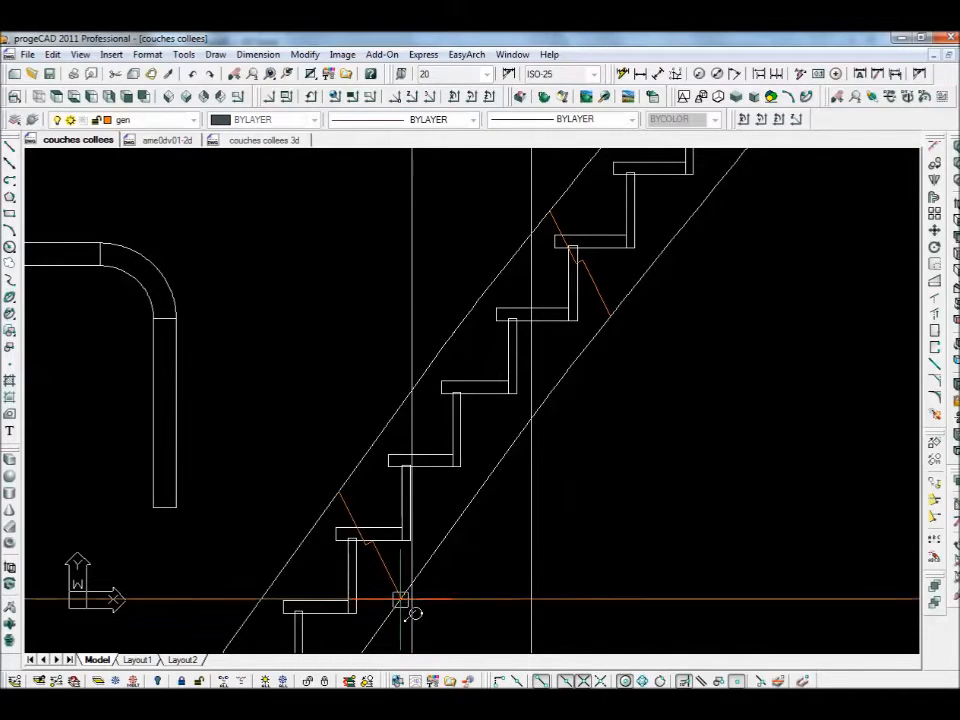
right_click(665, 592)
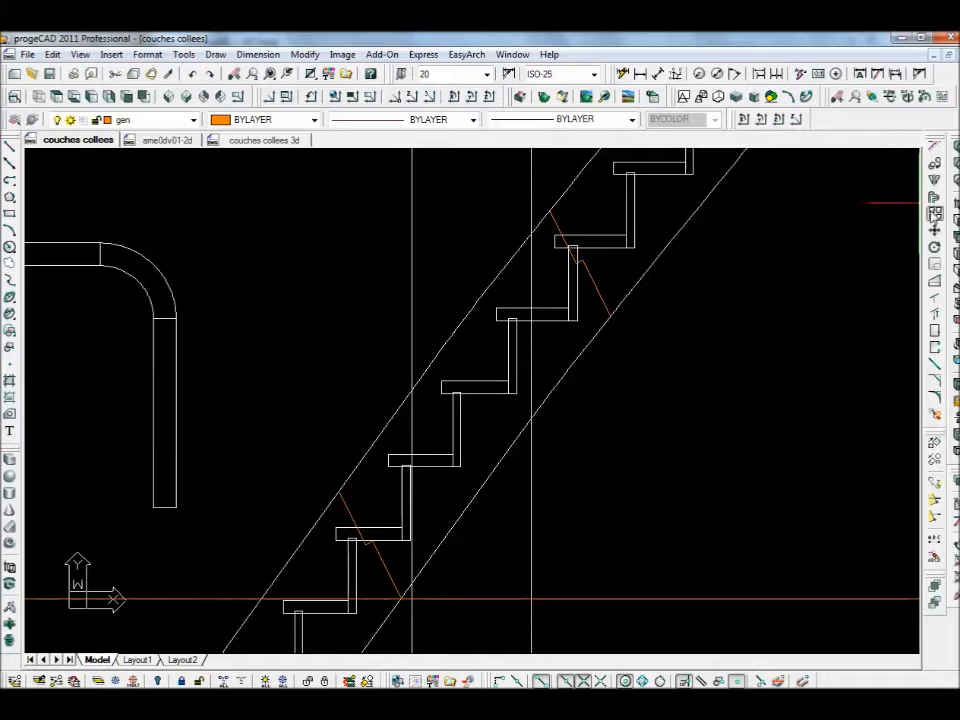
left_click(934, 212)
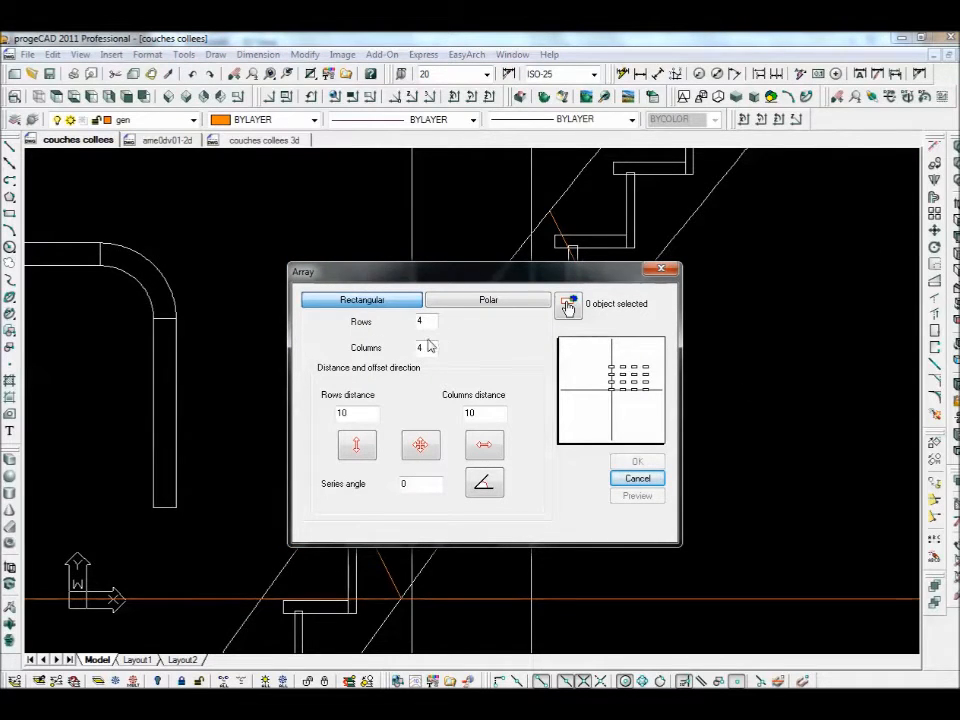
- Array the horizontal orange line into 30 rows, 1 column, 40 apart
type("1")
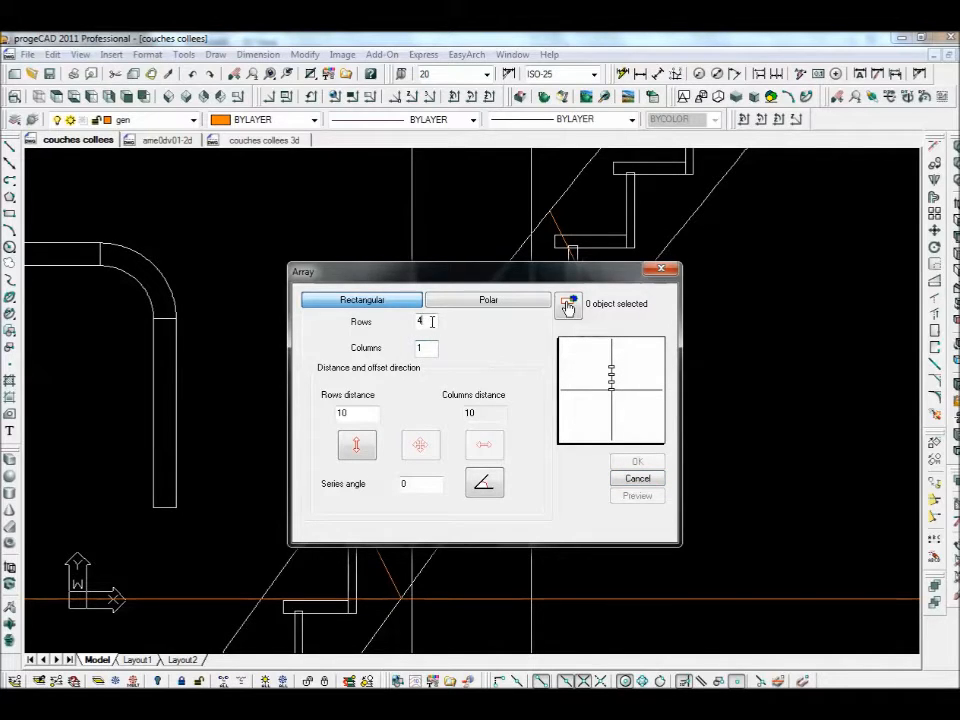
type("30")
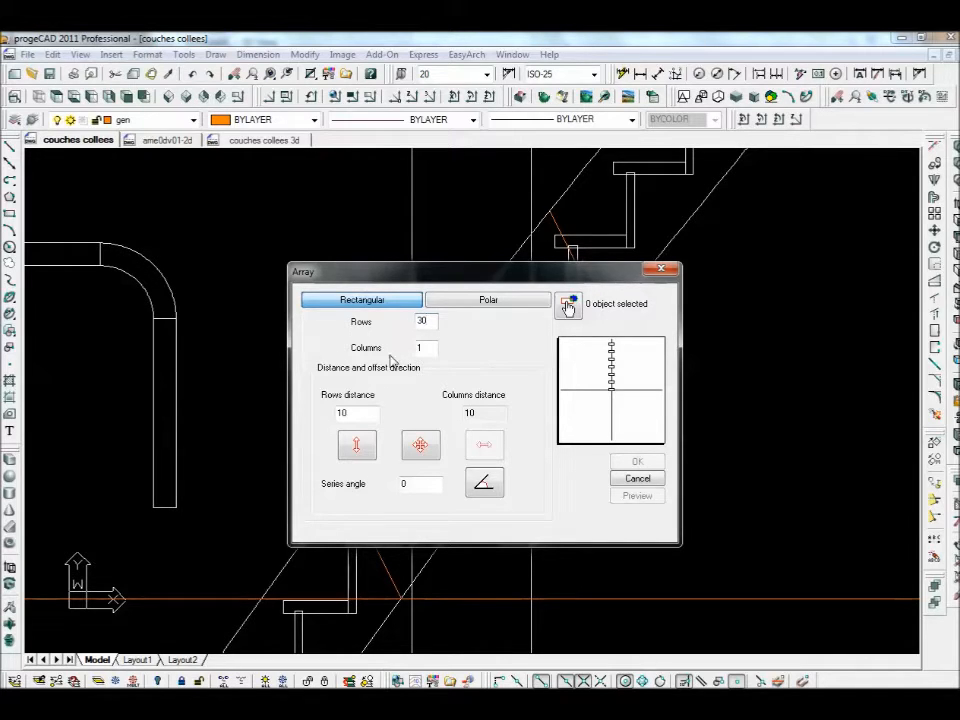
double_click(341, 412)
type("40")
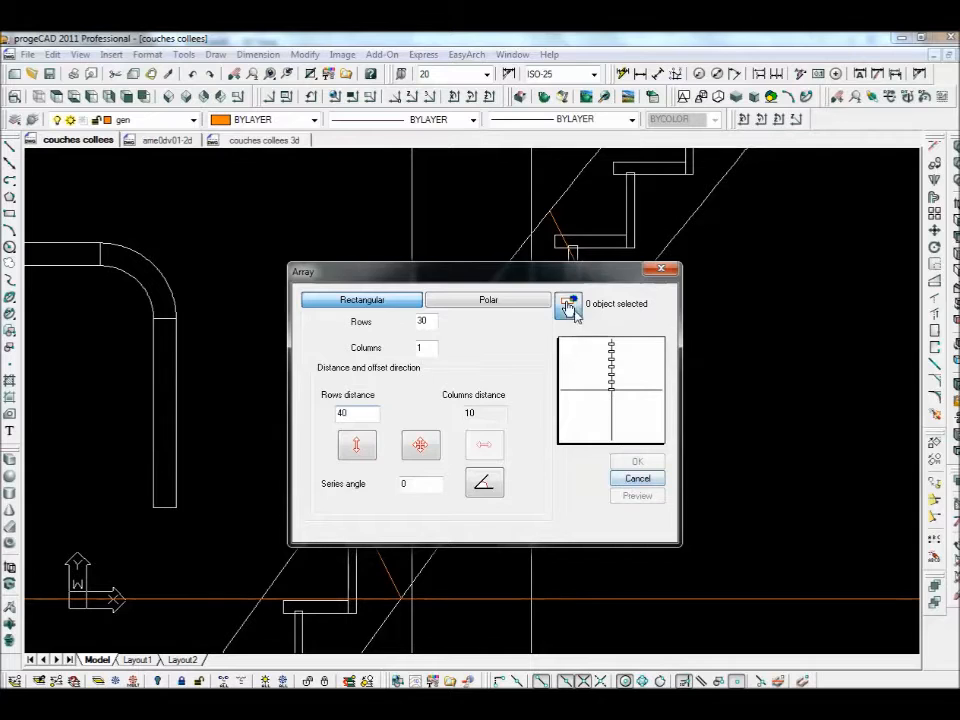
left_click(567, 306)
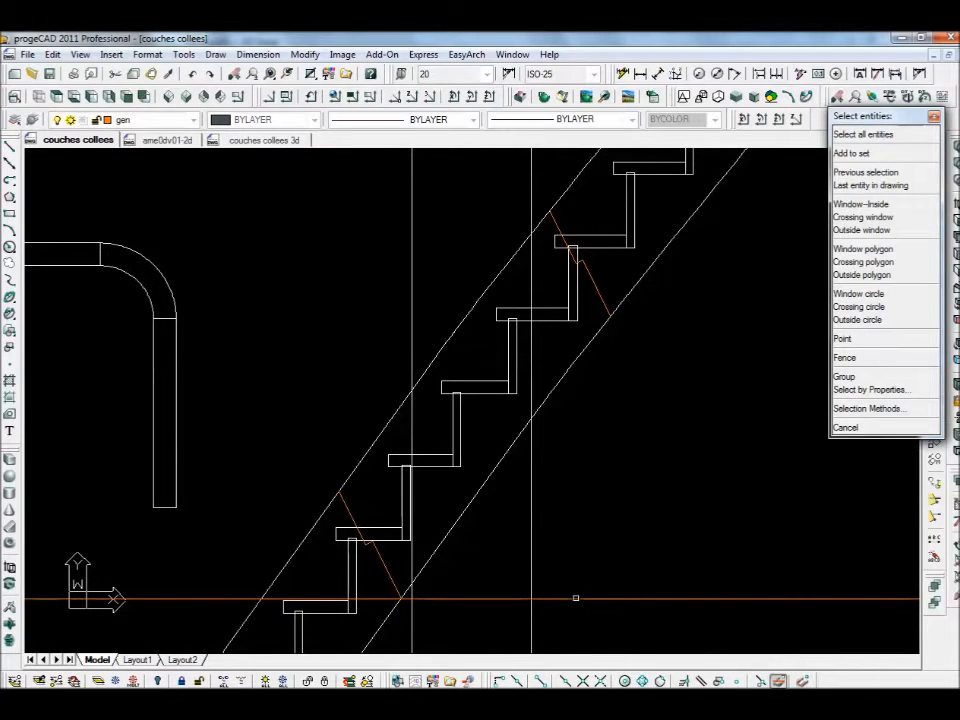
left_click(575, 598)
key("Return")
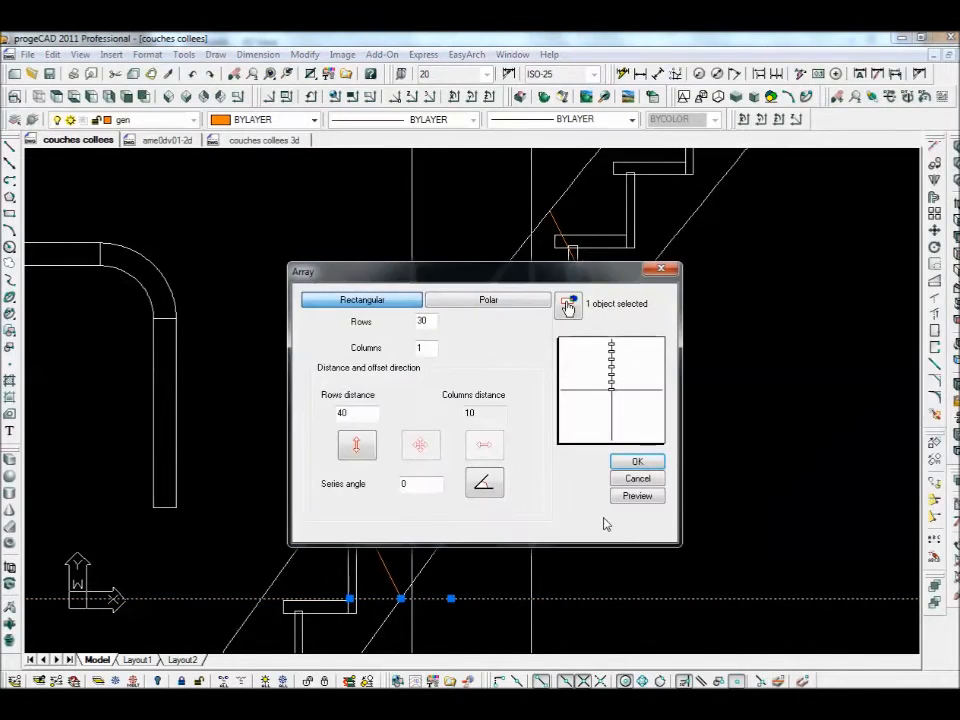
left_click(636, 461)
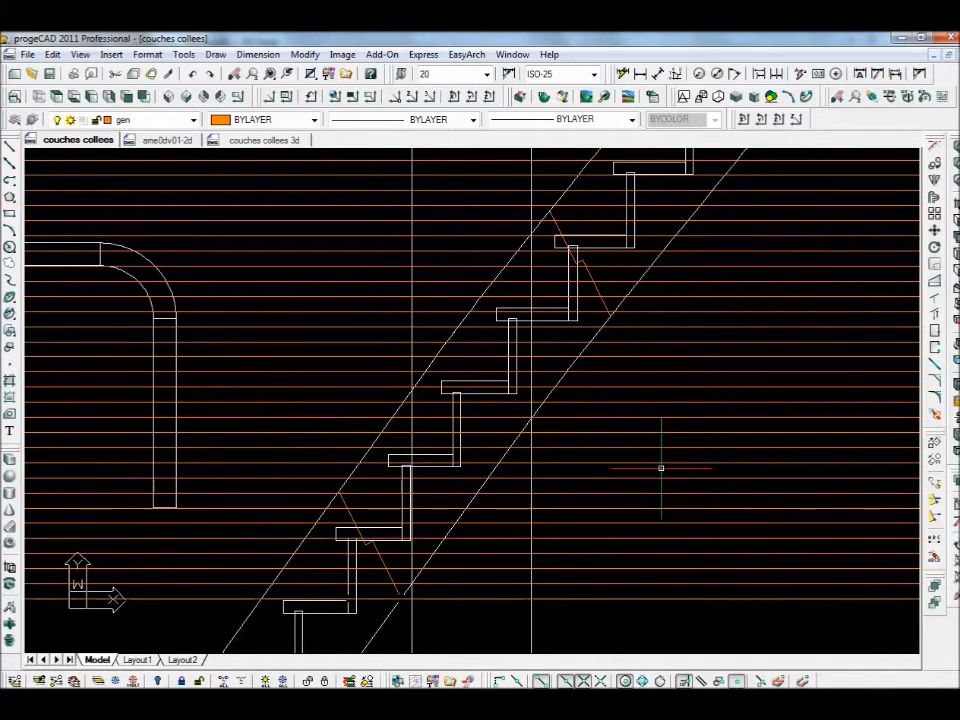
- Delete the four topmost horizontal orange lines above the stair
scroll(660, 467, "down", 2)
scroll(549, 386, "up", 2)
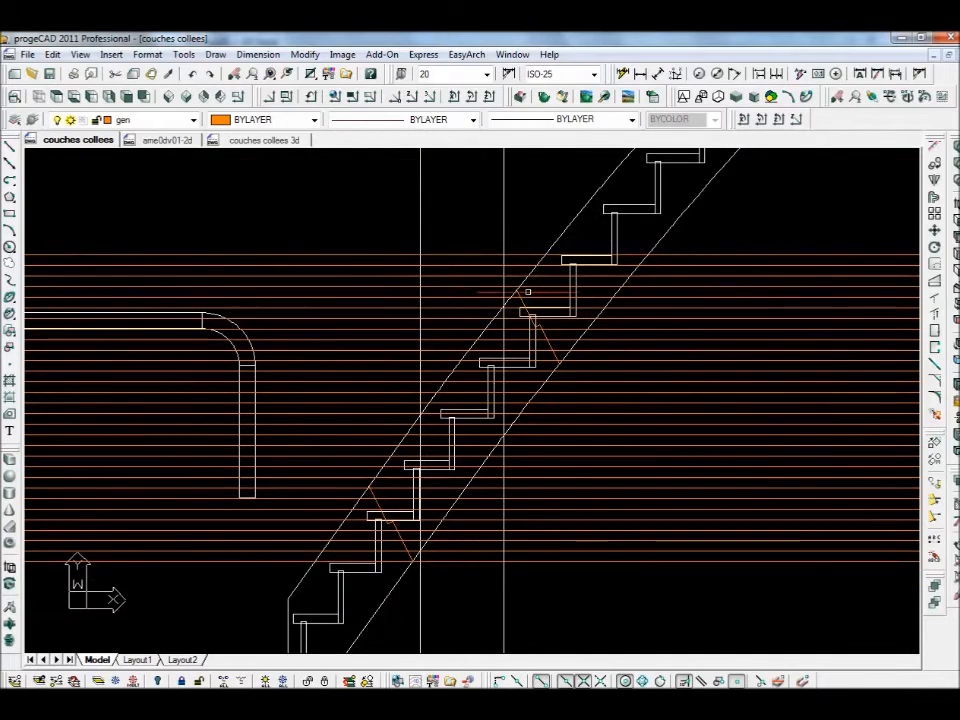
left_click(703, 237)
left_click(680, 289)
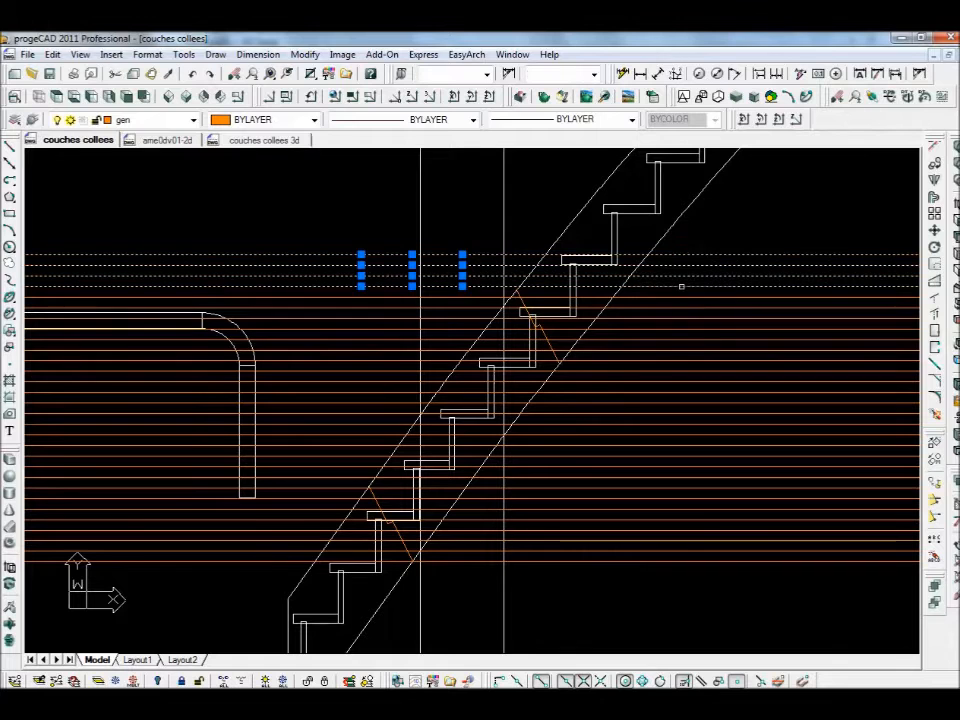
key("Escape")
left_click(707, 247)
left_click(697, 281)
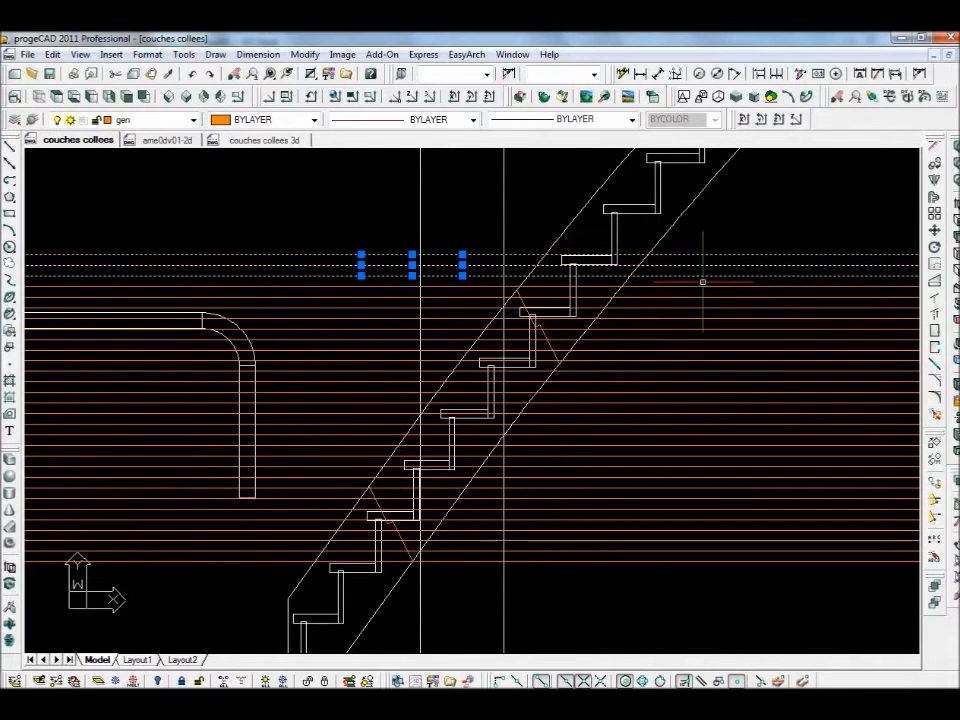
key("Delete")
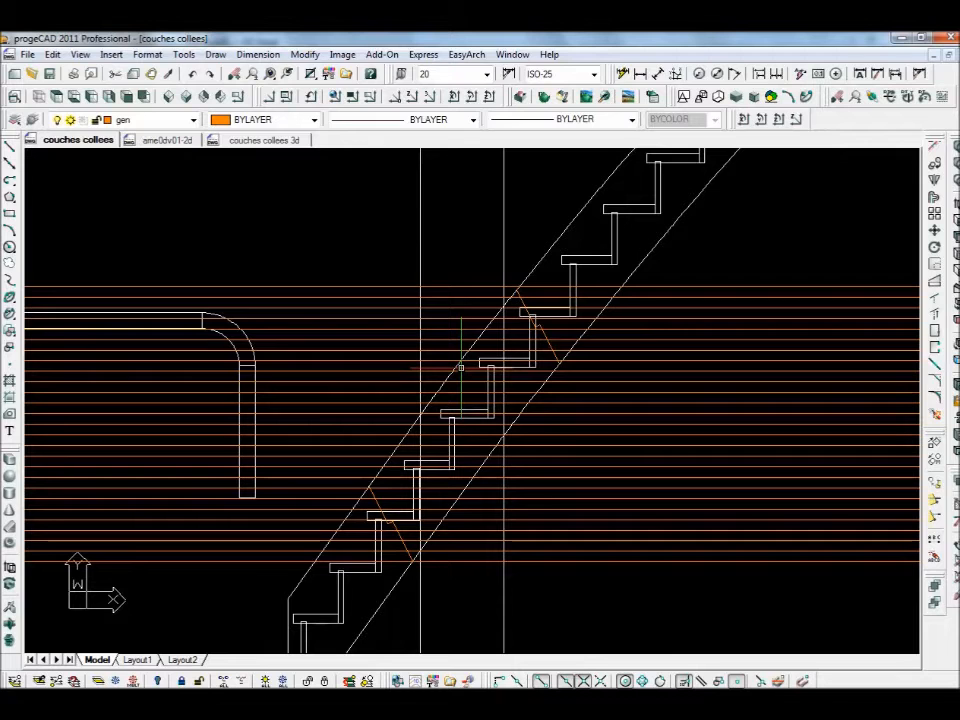
- Trim the orange lines back to the stair stringers on both the right and left sides
type("tr")
key("Return")
left_click(536, 270)
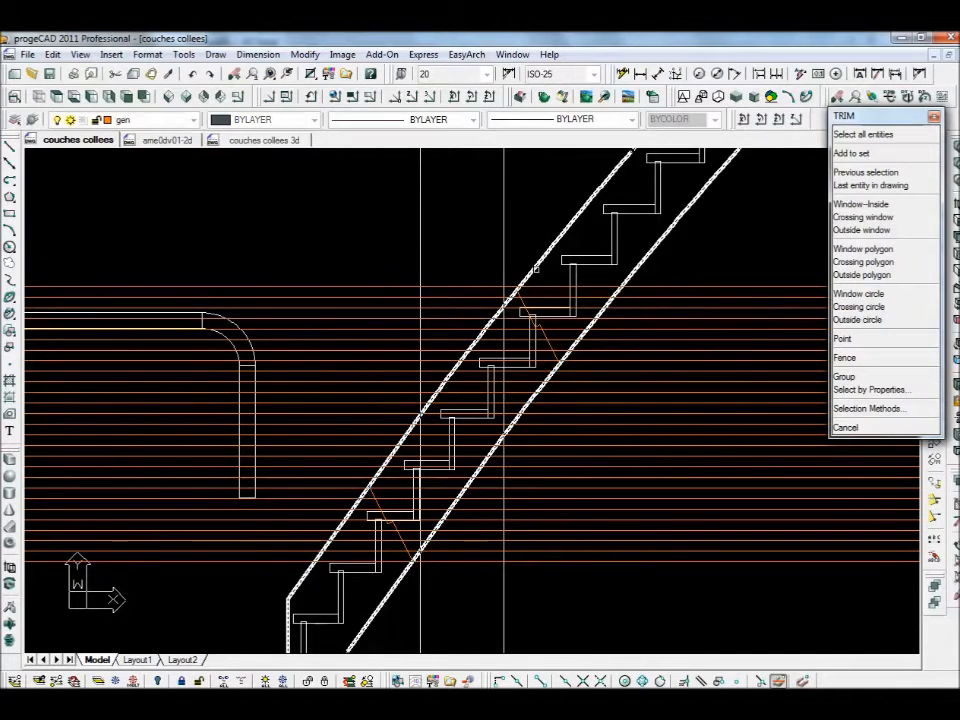
key("Return")
left_click(738, 268)
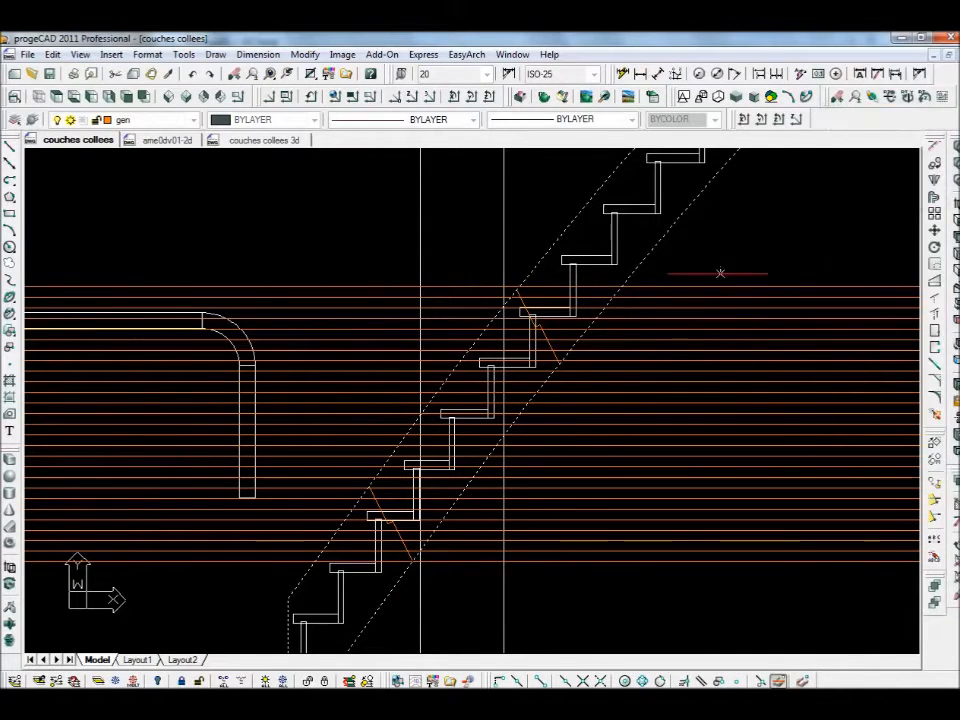
left_click(664, 579)
key("Return")
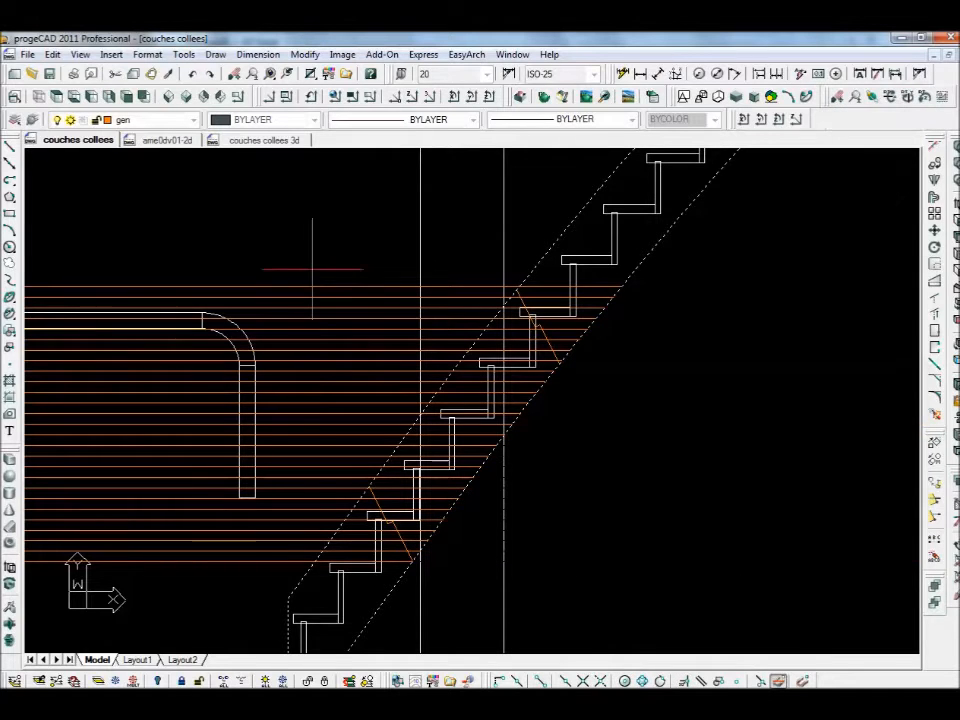
left_click(272, 541)
left_click(273, 537)
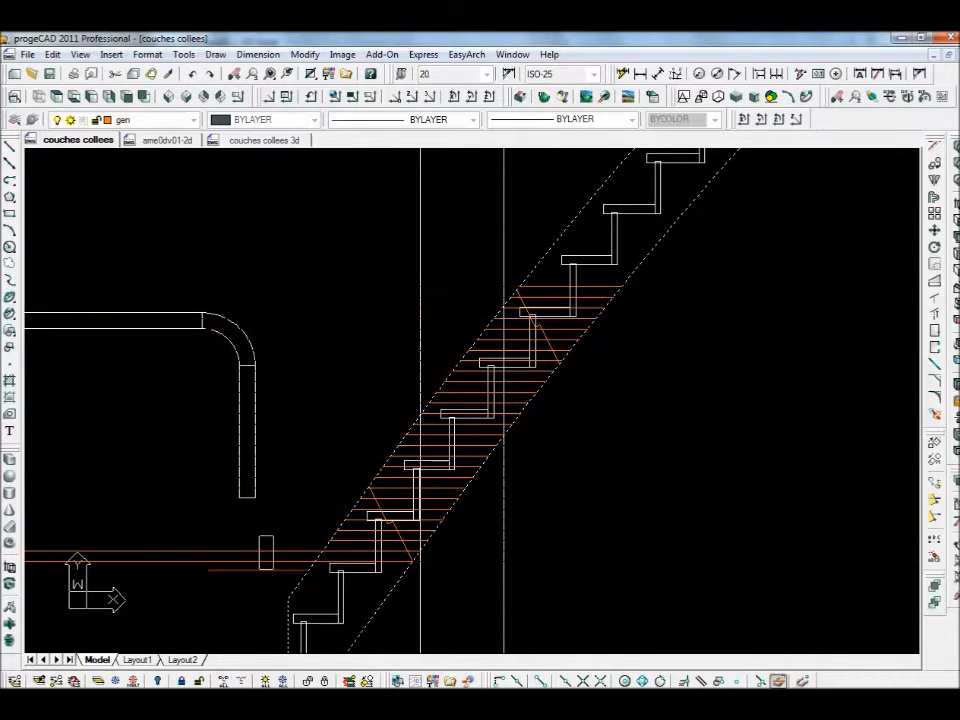
left_click(253, 581)
scroll(393, 519, "up", 6)
middle_click_drag(406, 472, 544, 270)
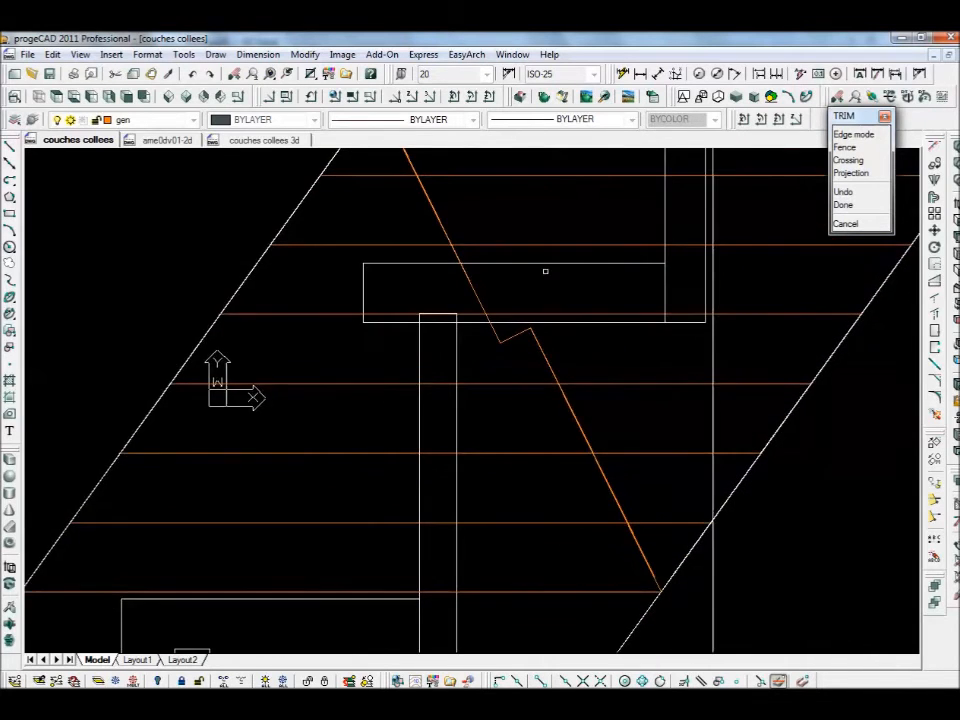
key("Escape")
scroll(501, 249, "down", 2)
- Trim the orange lines left of the upper and lower orange diagonal joints
key("Return")
left_click(456, 229)
key("Return")
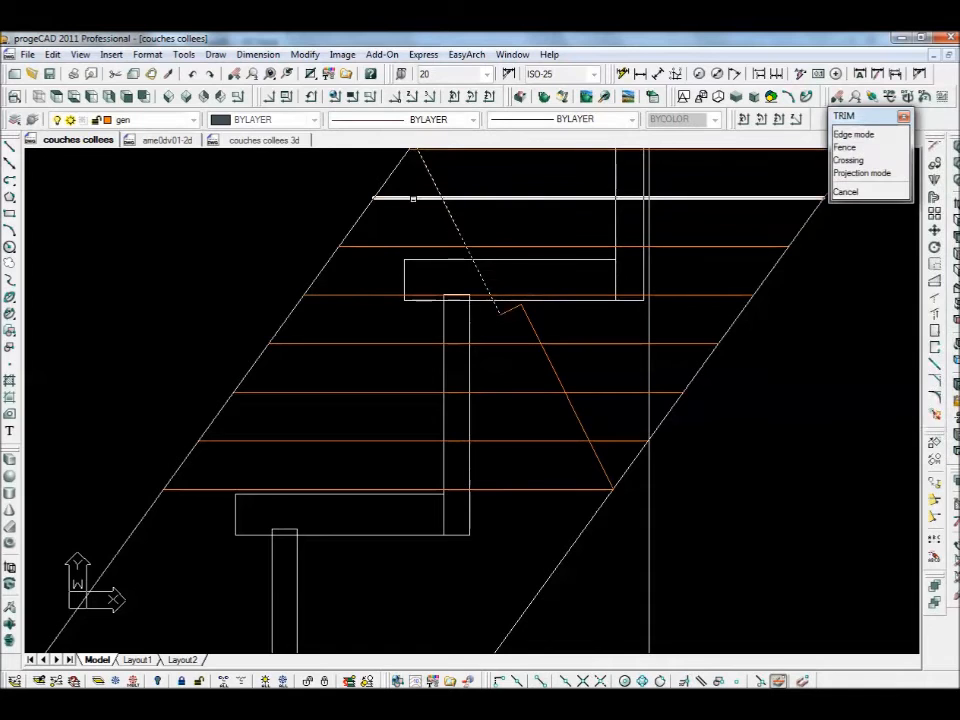
left_click(392, 254)
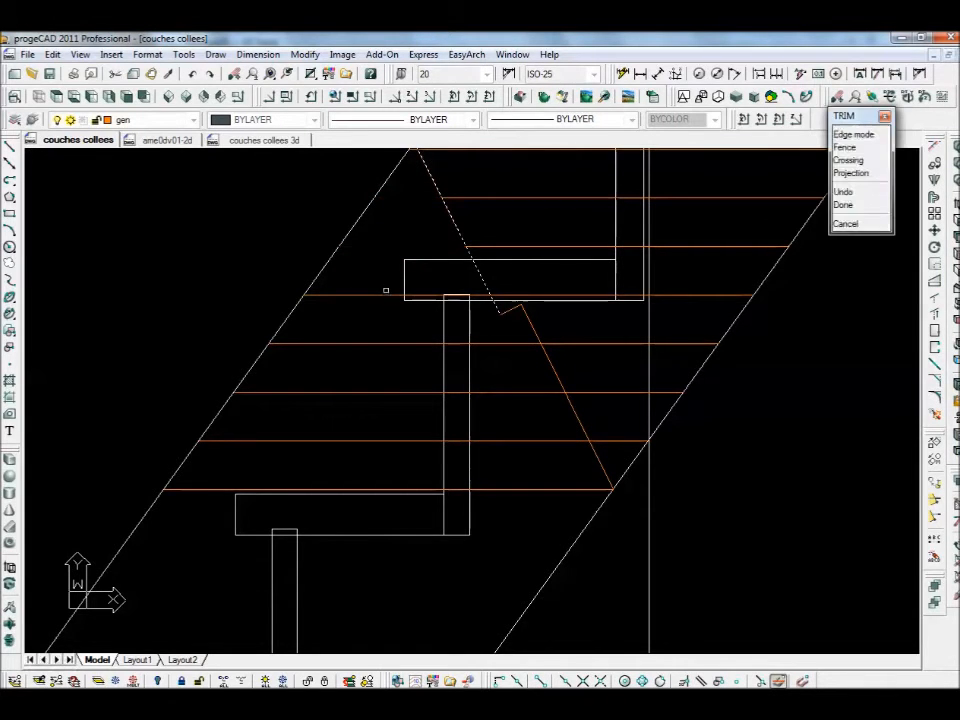
left_click(381, 279)
left_click(366, 314)
key("Return")
key("Return")
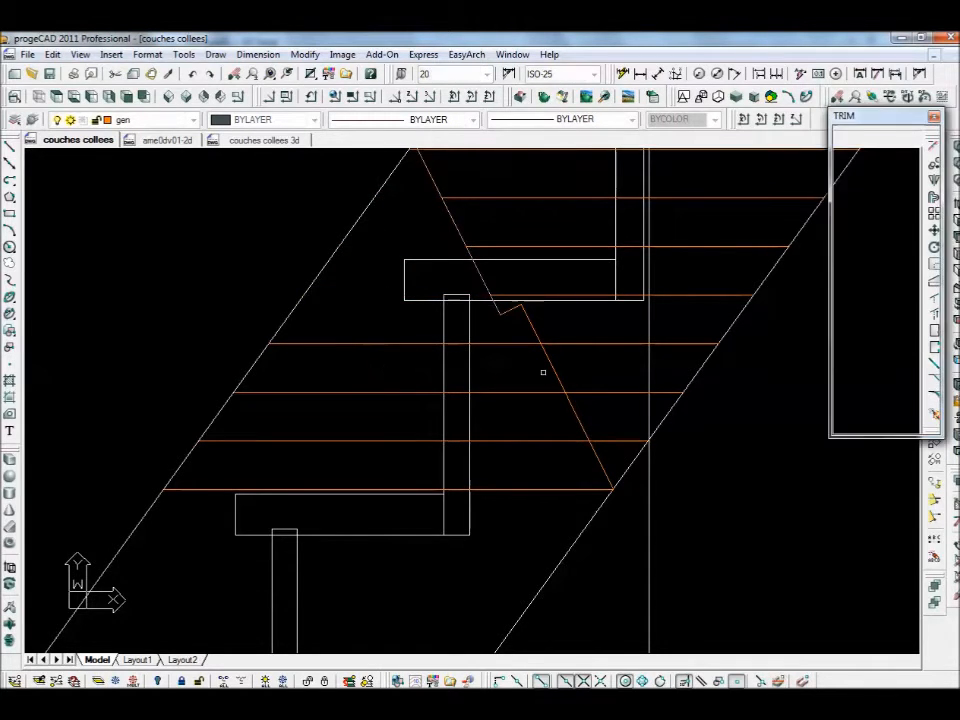
left_click(551, 366)
key("Return")
left_click(388, 332)
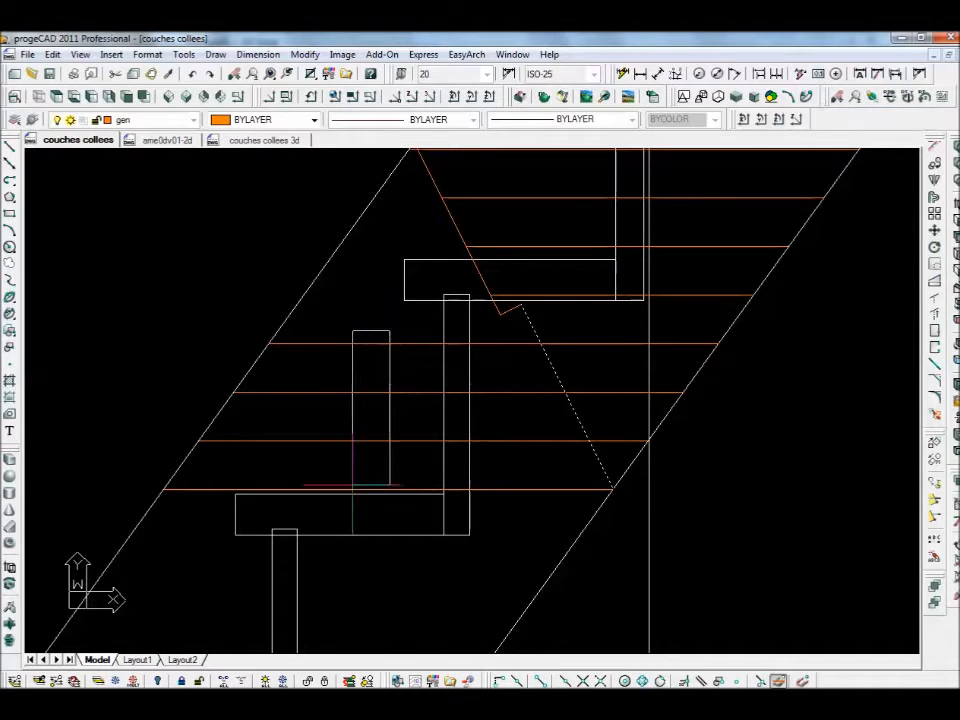
left_click(354, 482)
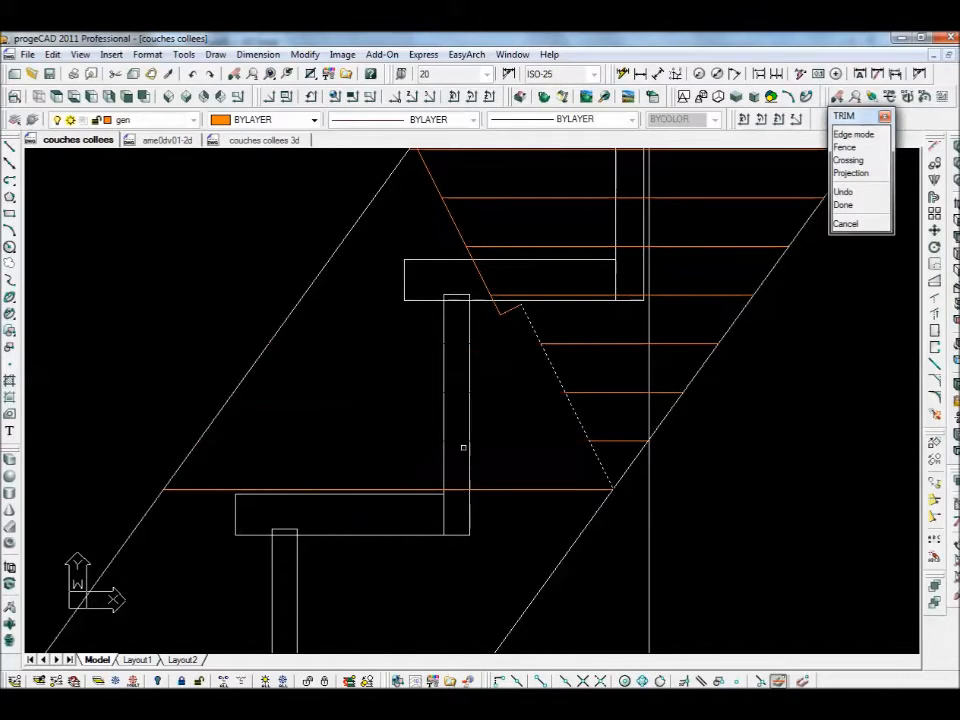
key("Return")
- Trim the orange lines right of the upper diagonal back to the diagonal
left_click(574, 490)
scroll(590, 480, "down", 5)
middle_click_drag(669, 457, 393, 603)
middle_click_drag(521, 448, 452, 581)
scroll(454, 358, "up", 2)
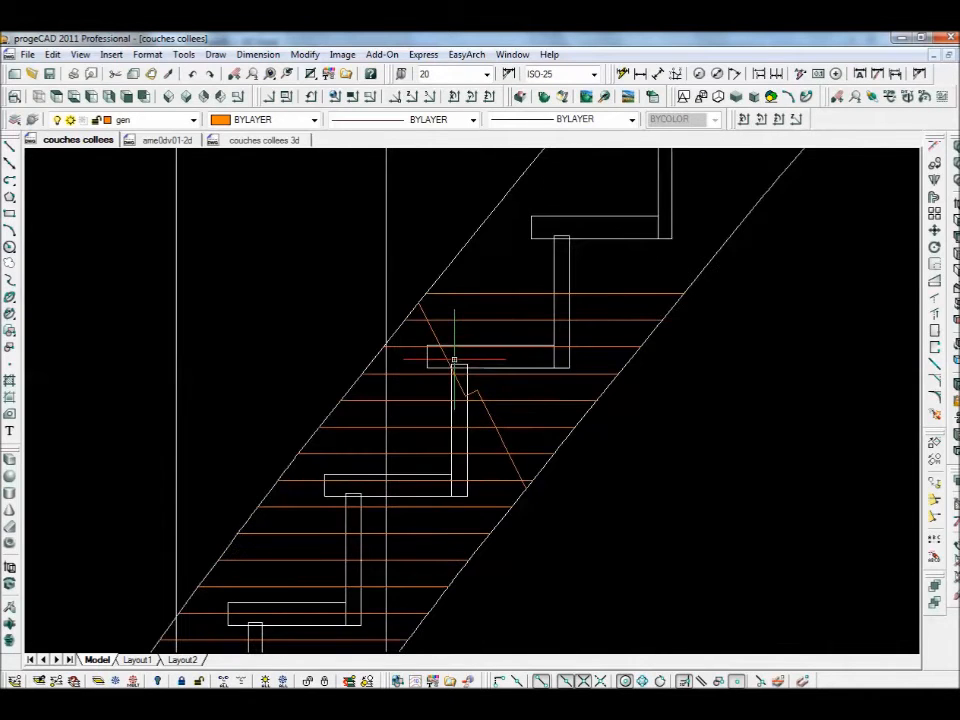
key("Return")
left_click(438, 339)
key("Return")
left_click(620, 279)
left_click(586, 367)
left_click(529, 399)
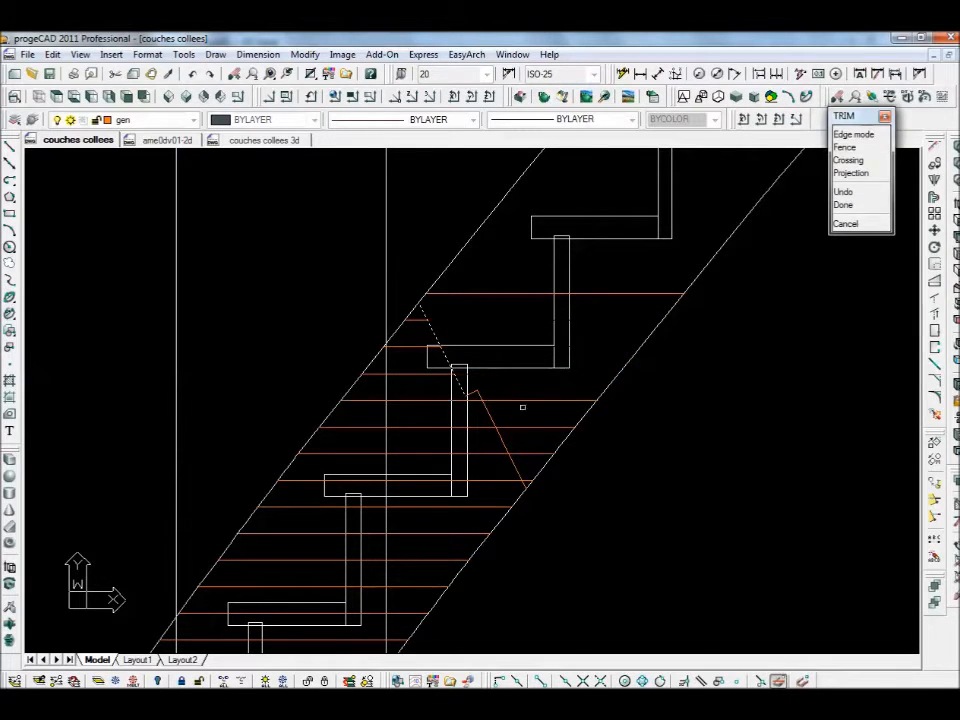
key("Return")
key("Return")
left_click(529, 400)
left_click(520, 429)
left_click(525, 453)
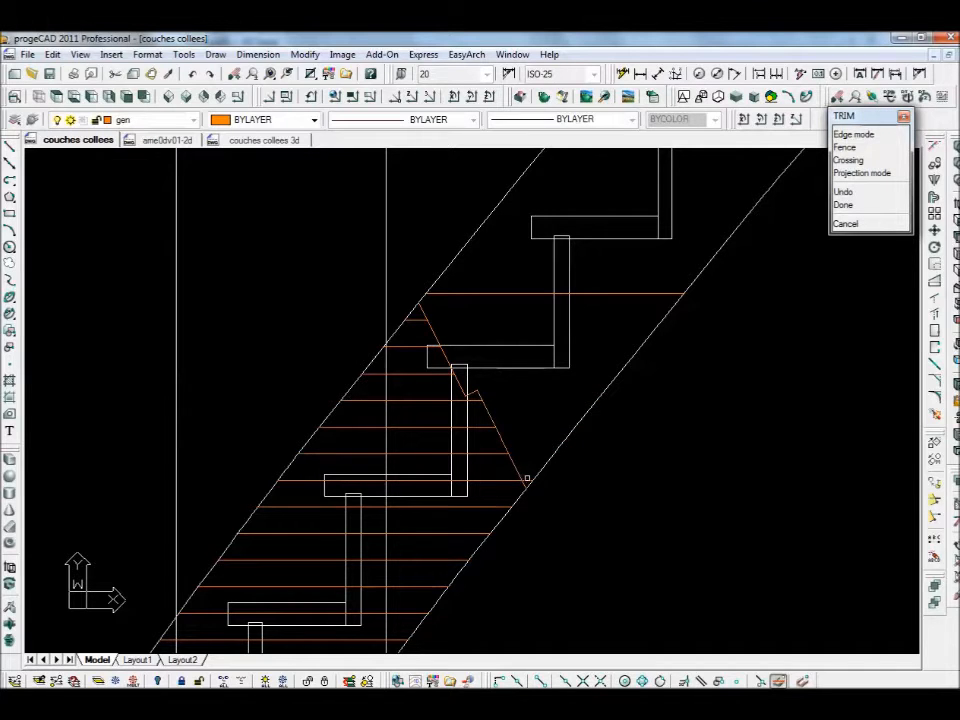
key("Return")
- Delete the stray upper horizontal orange line
scroll(662, 433, "down", 2)
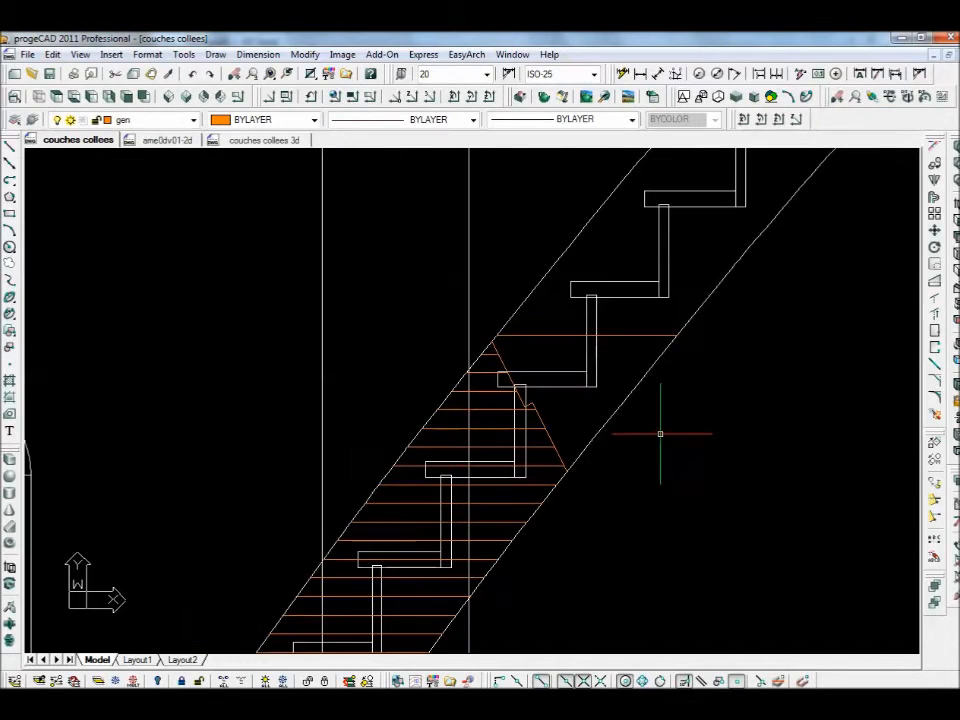
left_click(537, 335)
key("Delete")
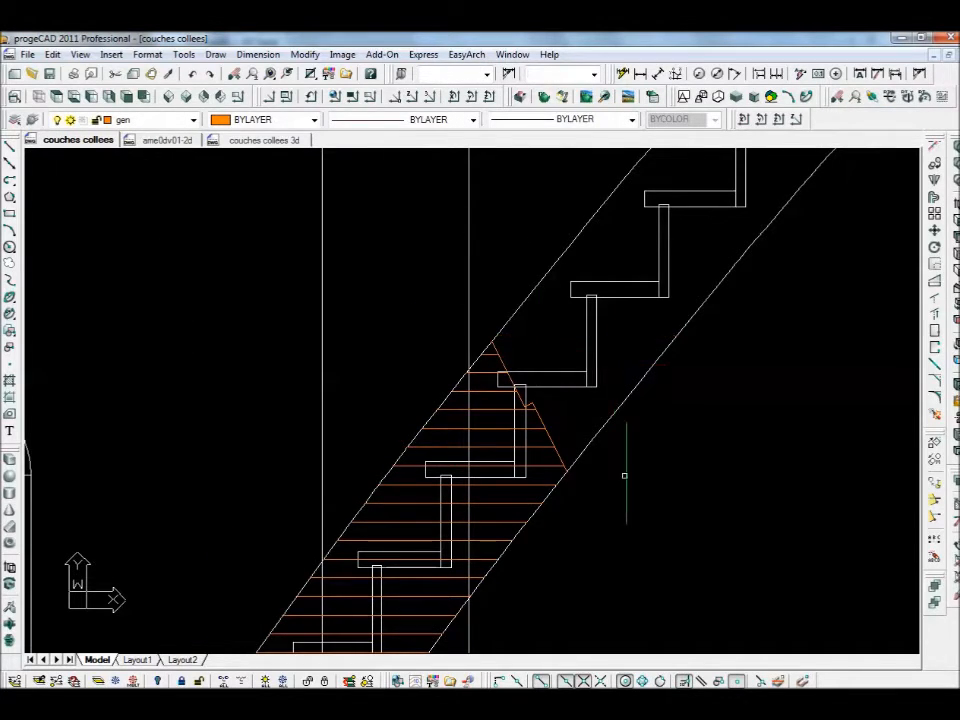
scroll(601, 492, "down", 2)
scroll(601, 492, "down", 2)
scroll(590, 347, "up", 4)
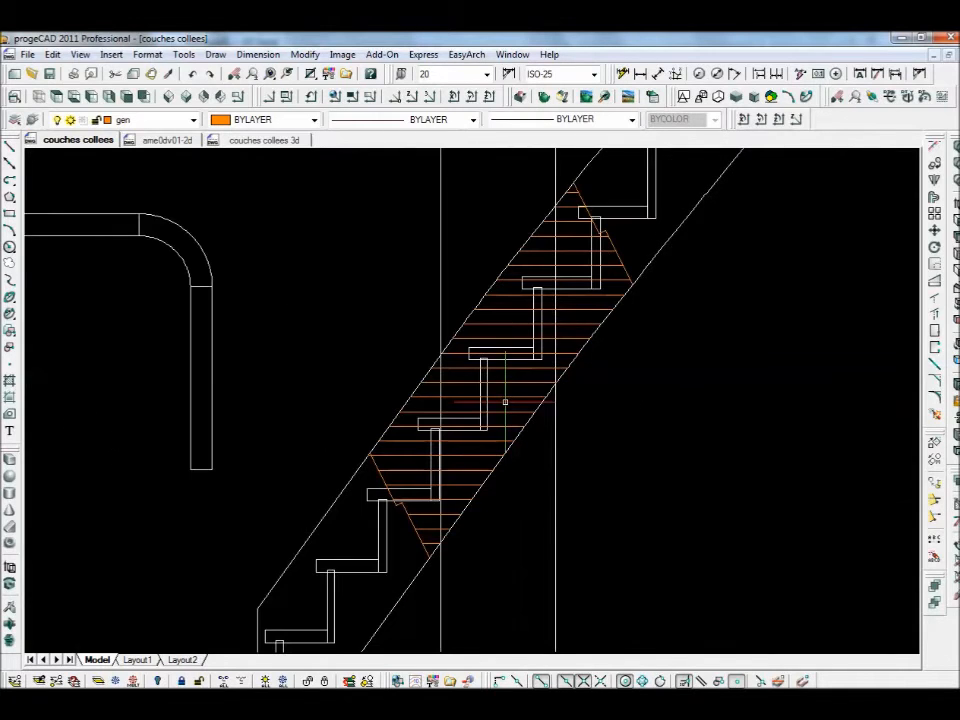
scroll(537, 384, "down", 1)
- Show the drawing layers list from the Properties toolbar's layer dropdown
scroll(597, 445, "up", 1)
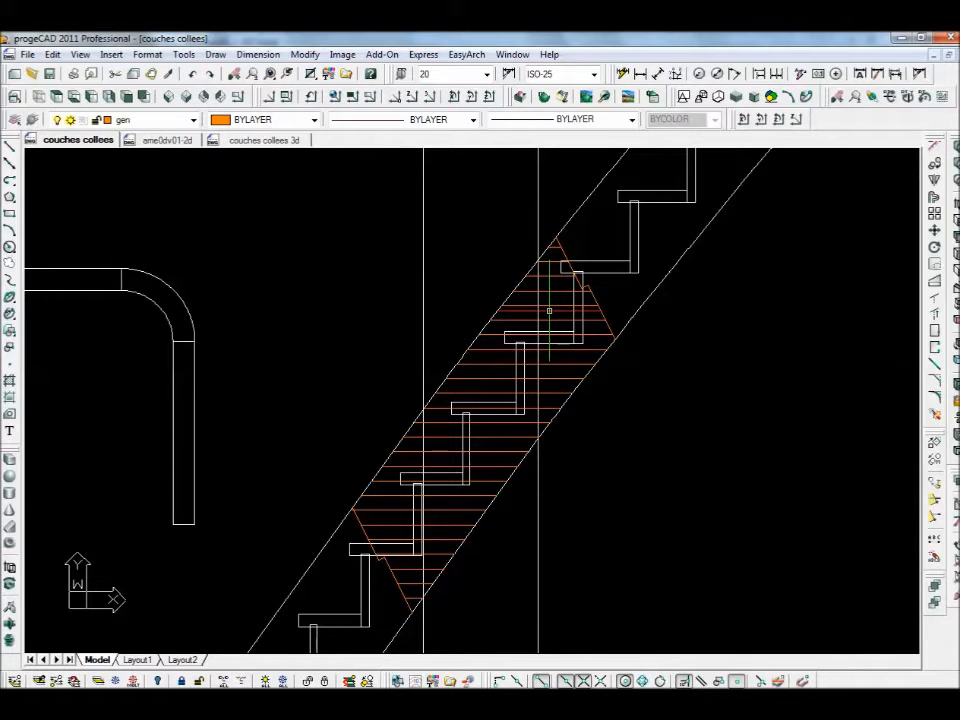
left_click(194, 122)
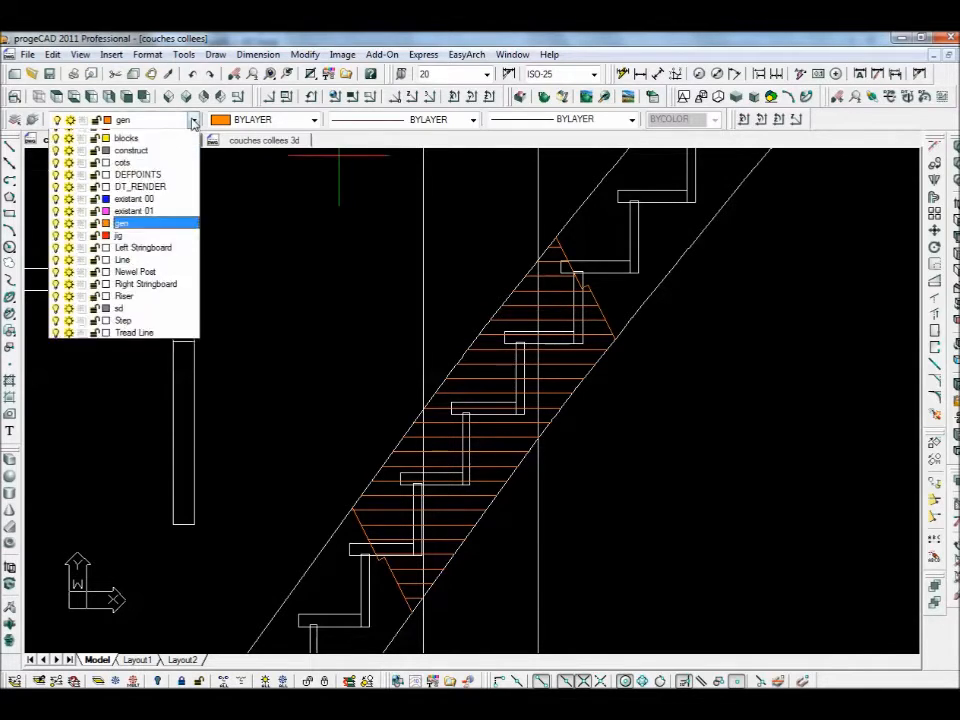
- On the blocks layer, draw a horizontal XLINE through the stair's bottom corner, then reopen Array
left_click(190, 248)
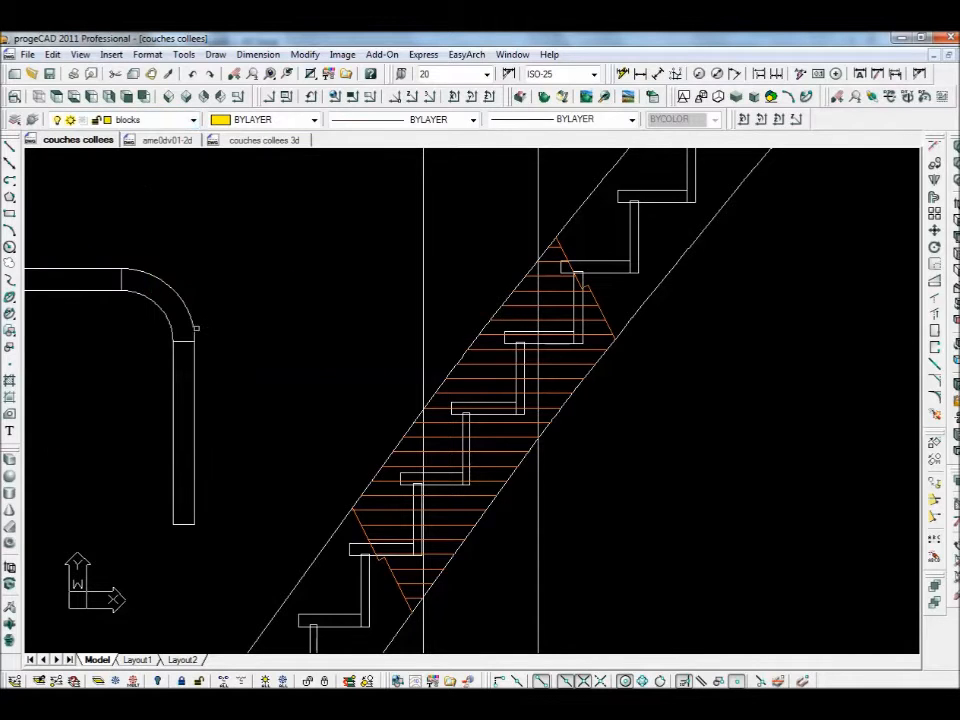
left_click(10, 163)
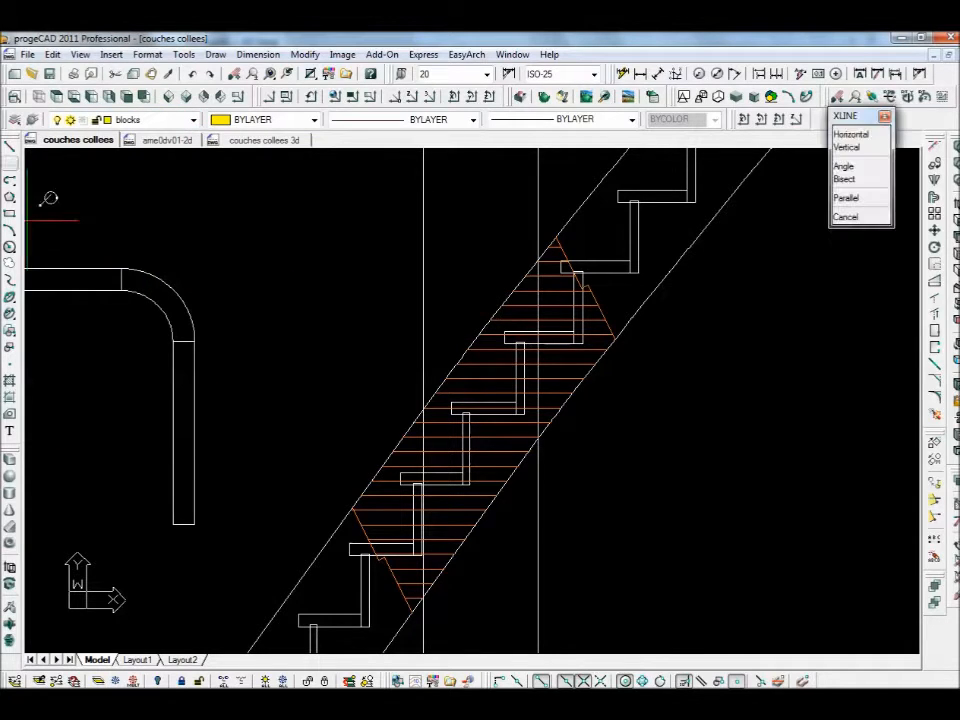
left_click(416, 611)
key("Escape")
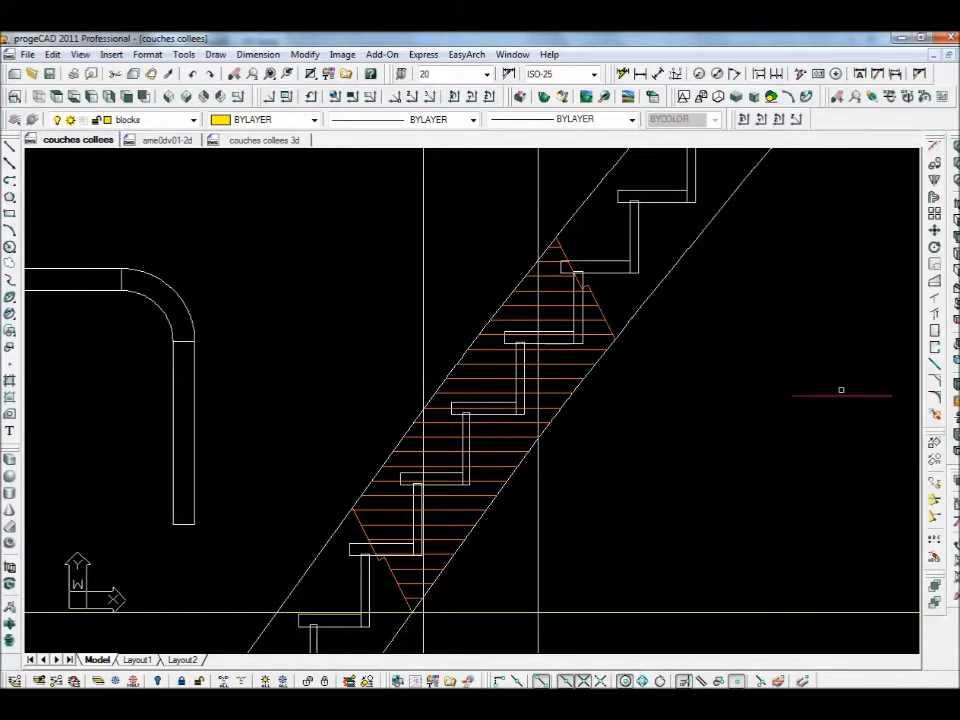
left_click(935, 214)
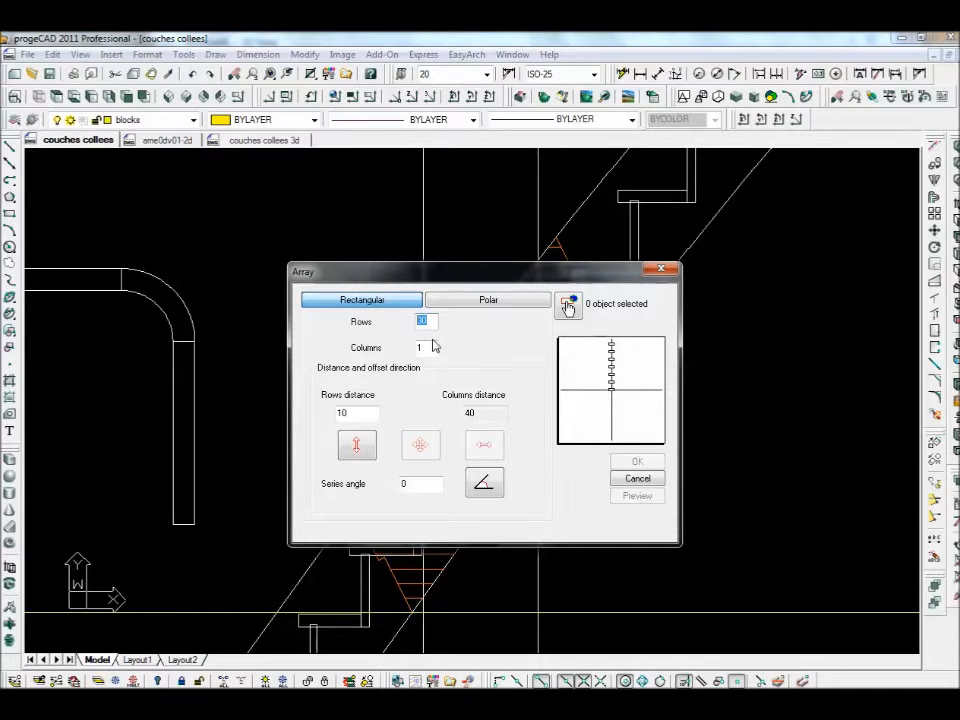
- Array the yellow guide line into 6 rows, 1 column, with 240 row spacing
type("6")
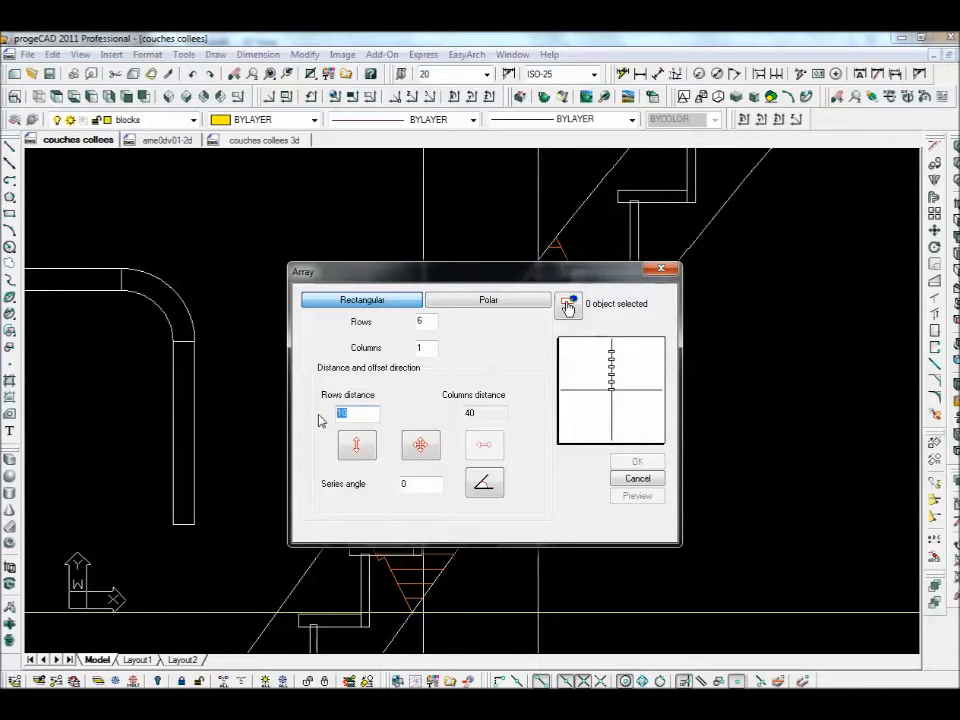
type("24")
left_click(568, 307)
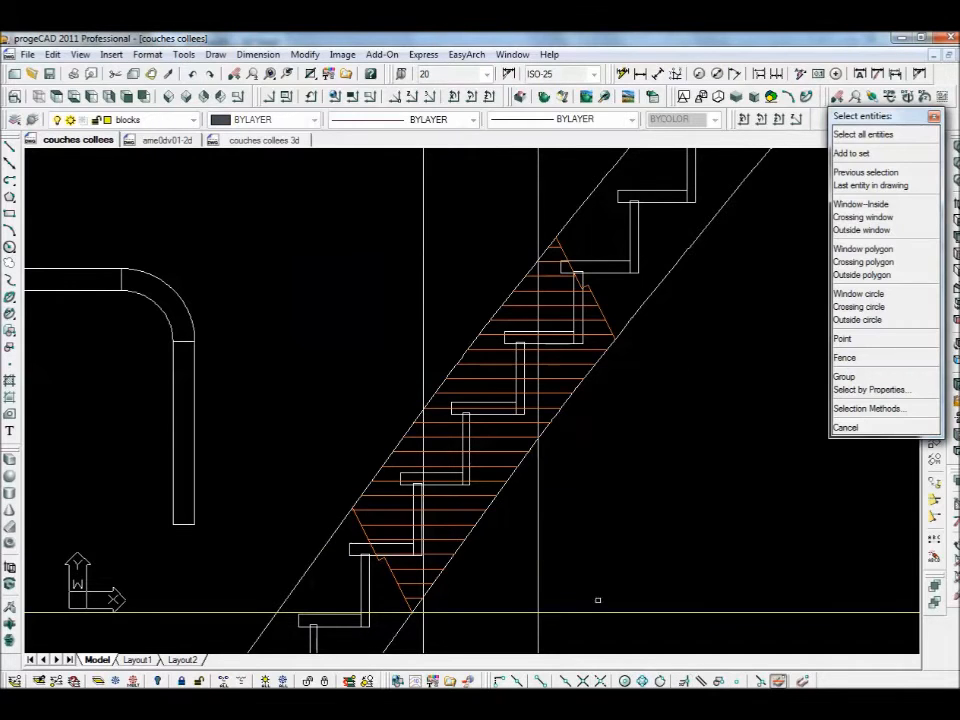
key("Return")
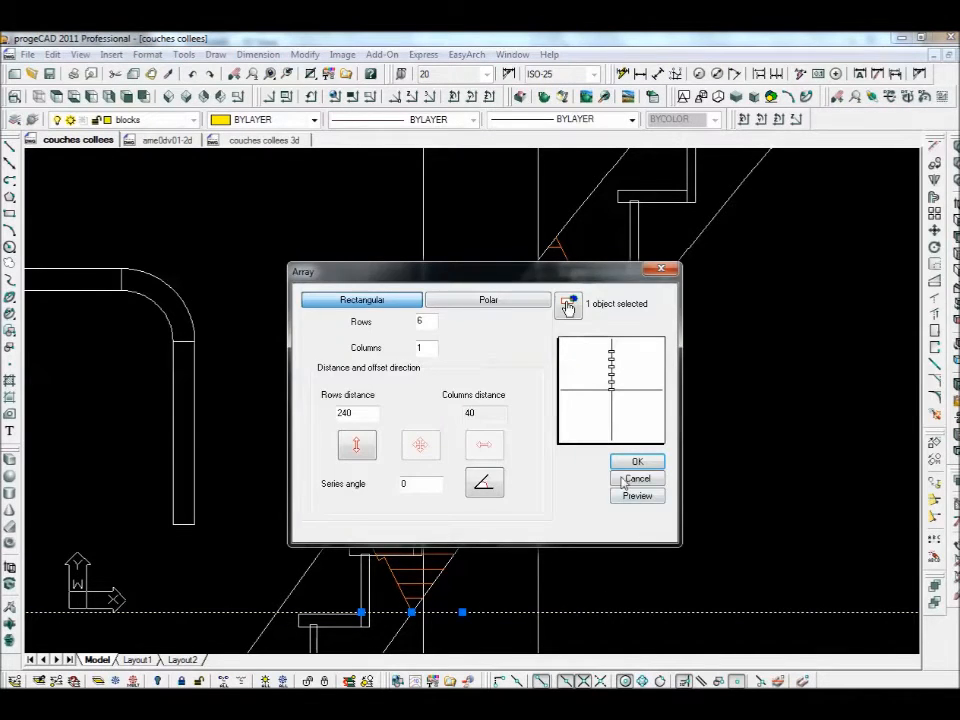
left_click(632, 461)
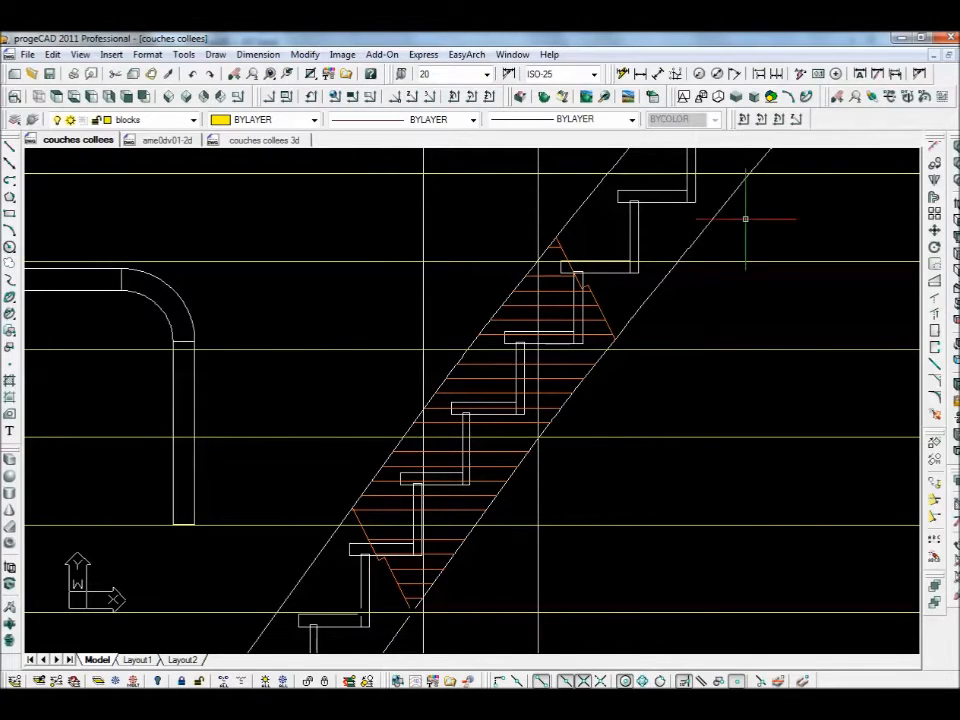
scroll(750, 222, "down", 3)
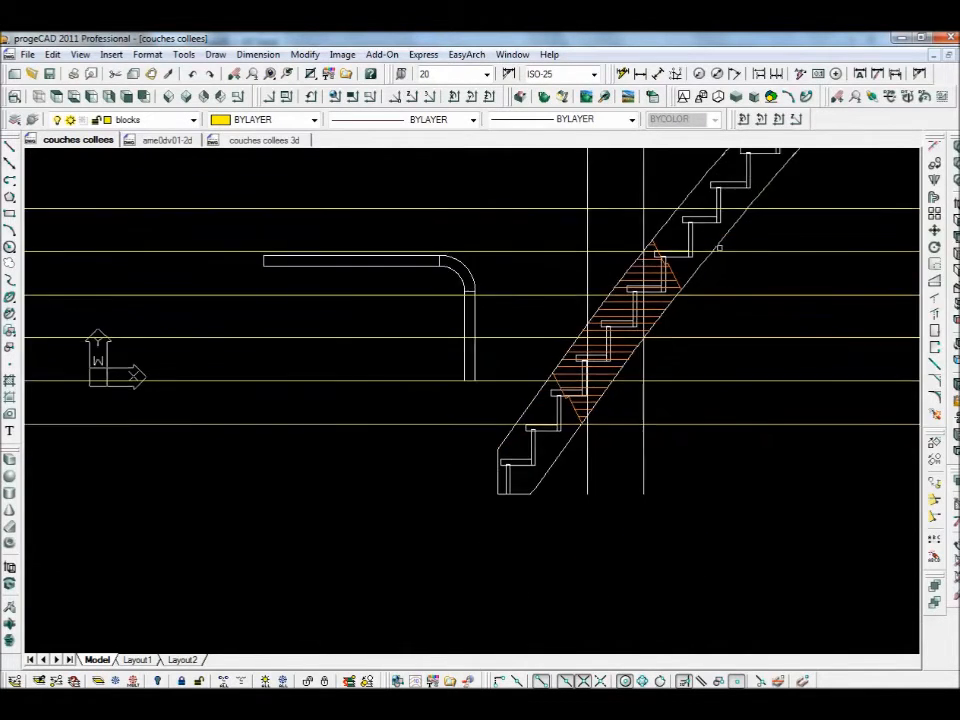
- Delete the topmost horizontal guide line
middle_click_drag(719, 247, 550, 283)
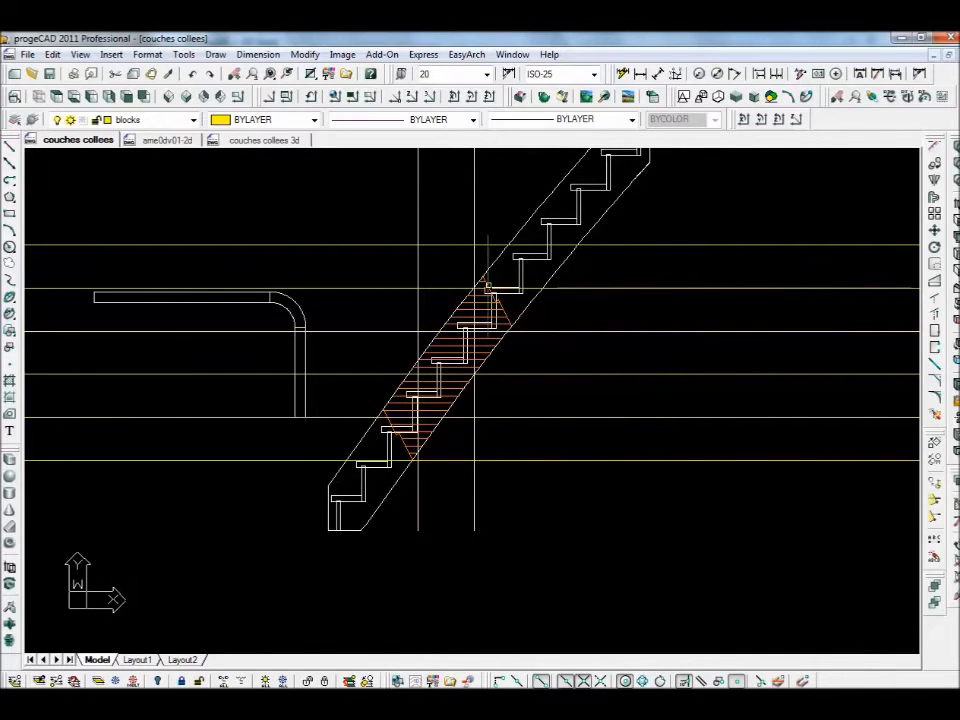
scroll(487, 289, "up", 4)
left_click(507, 182)
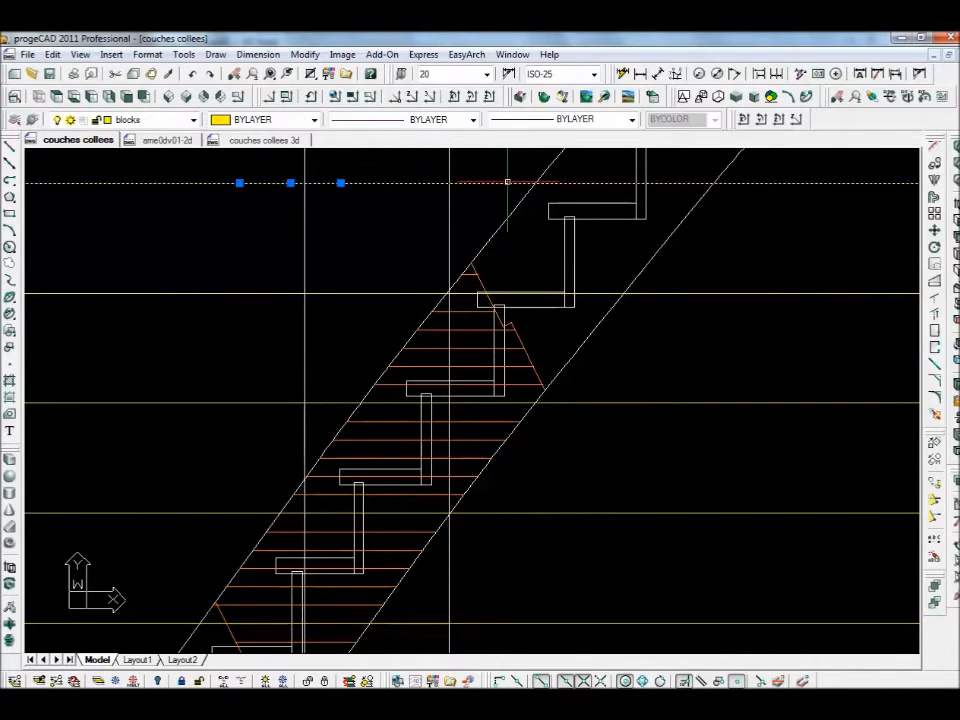
key("Delete")
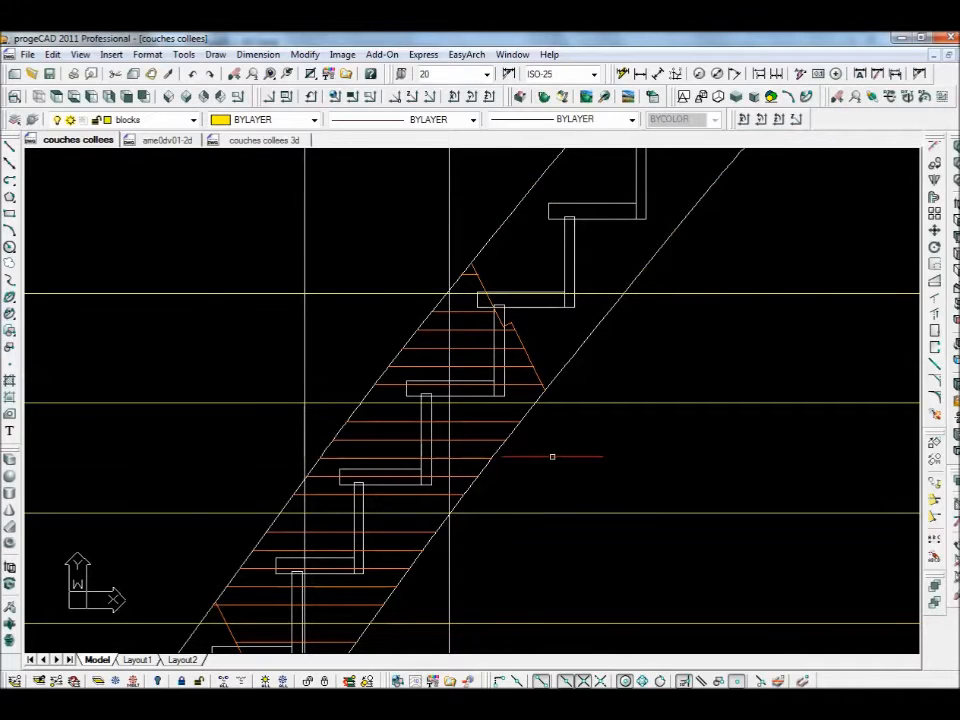
scroll(554, 453, "down", 3)
scroll(553, 418, "up", 2)
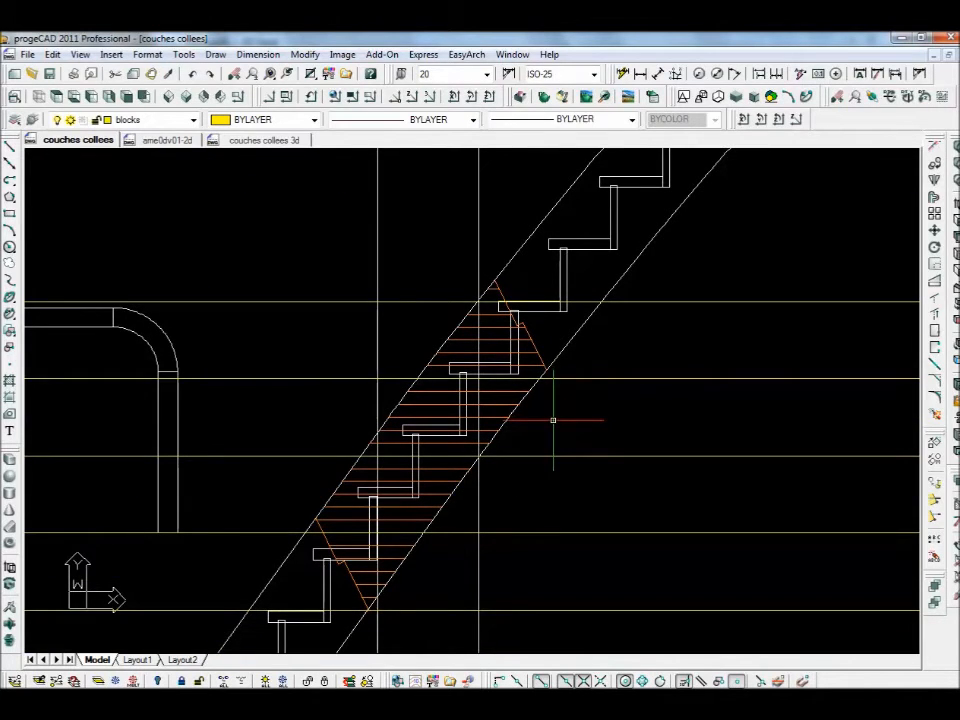
- Move another guide line by its midpoint grip up to the hatch's top point
left_click(411, 301)
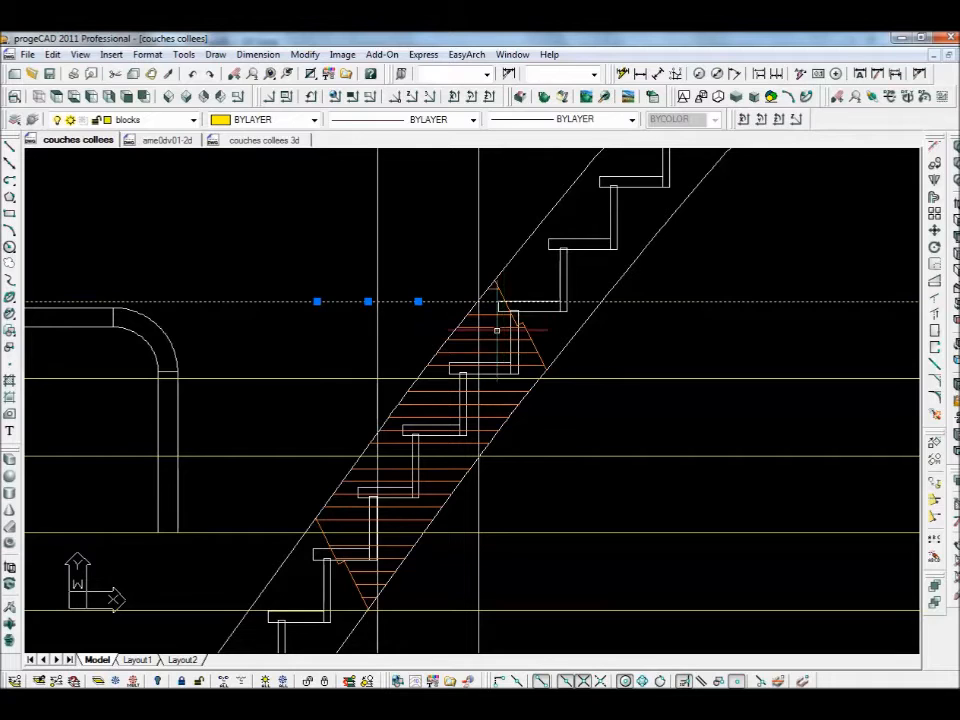
left_click(368, 301)
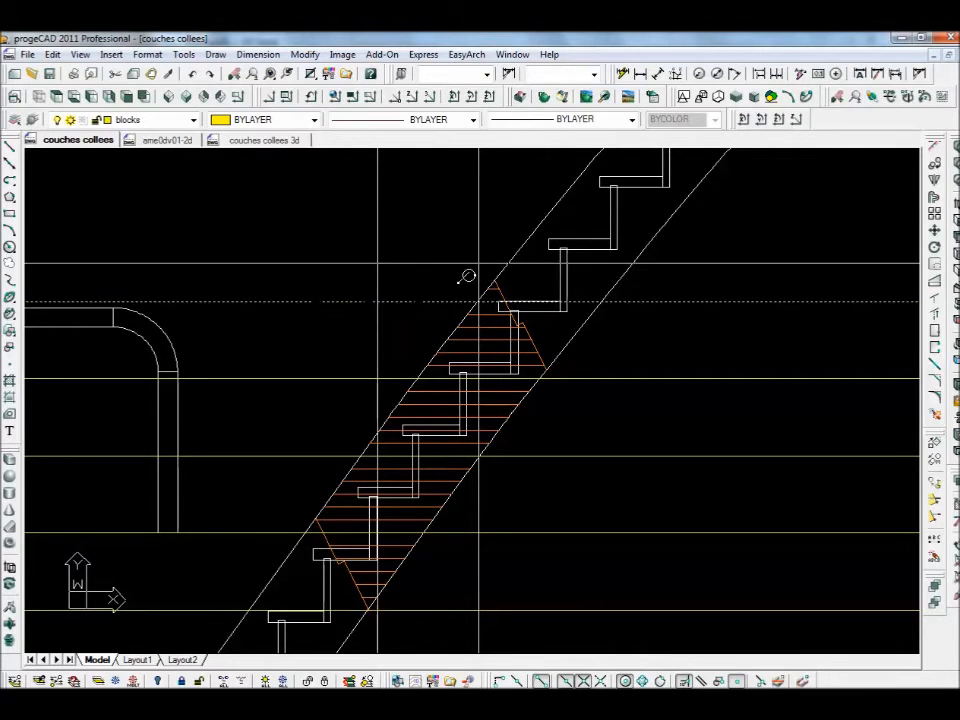
left_click(494, 278)
key("Escape")
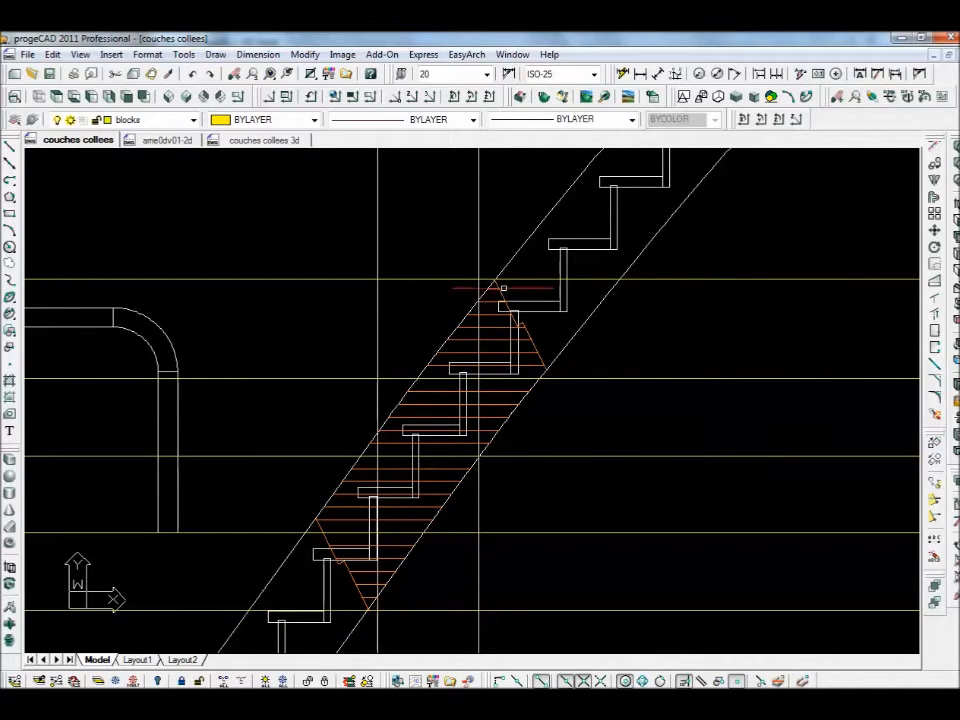
mouse_move(504, 506)
middle_mouse_down()
mouse_move(514, 454)
mouse_move(528, 438)
middle_mouse_up()
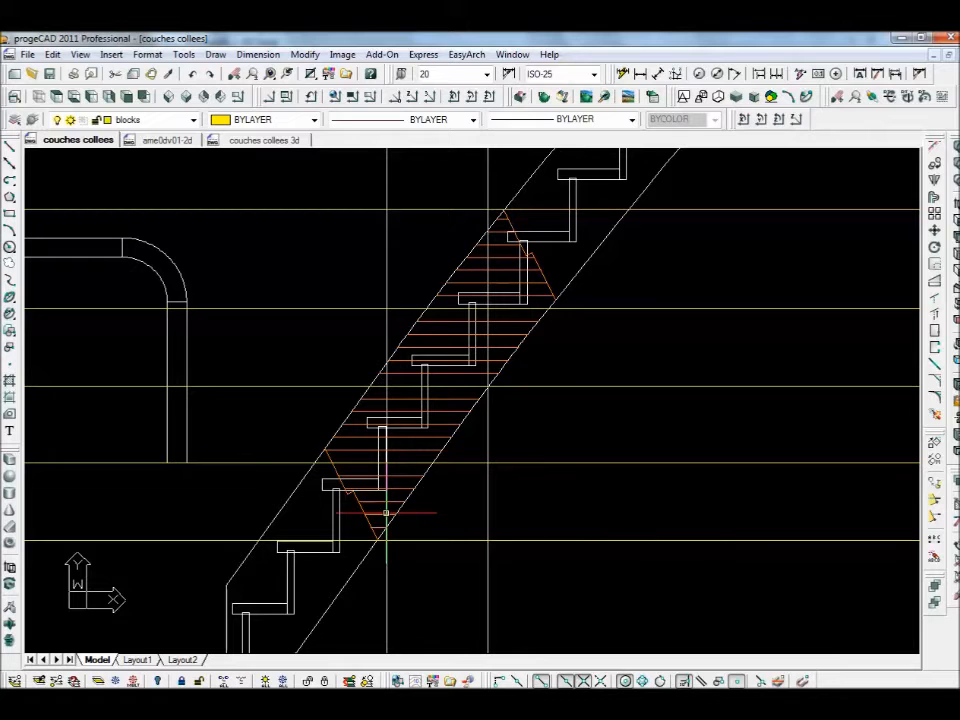
scroll(386, 513, "up", 3)
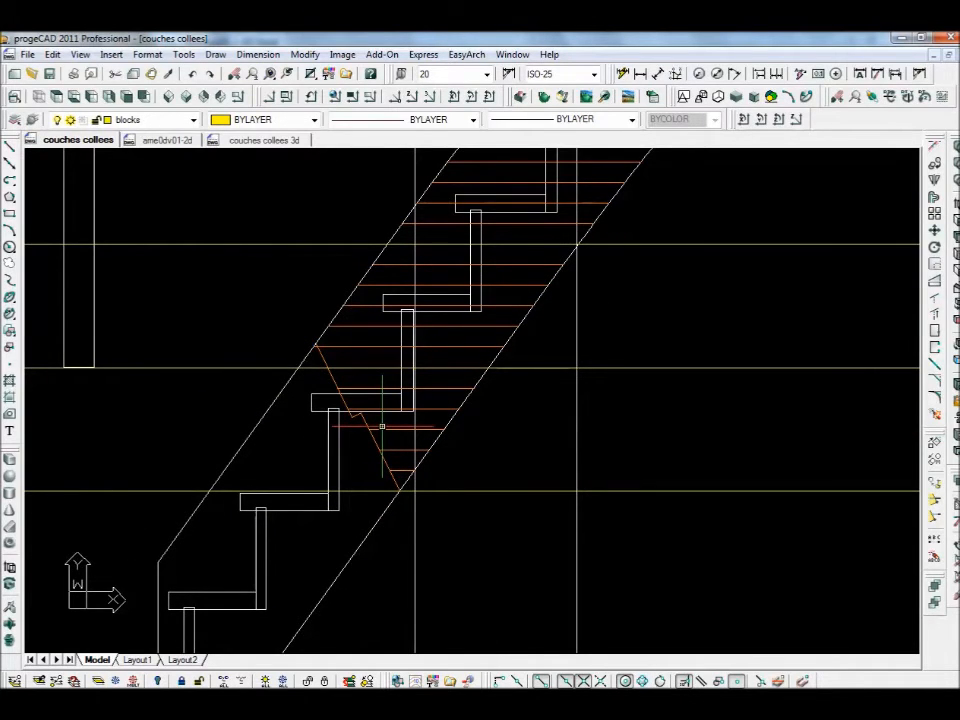
- Draw left and right vertical lines from the upper guide line down to the lower guide
left_click(10, 147)
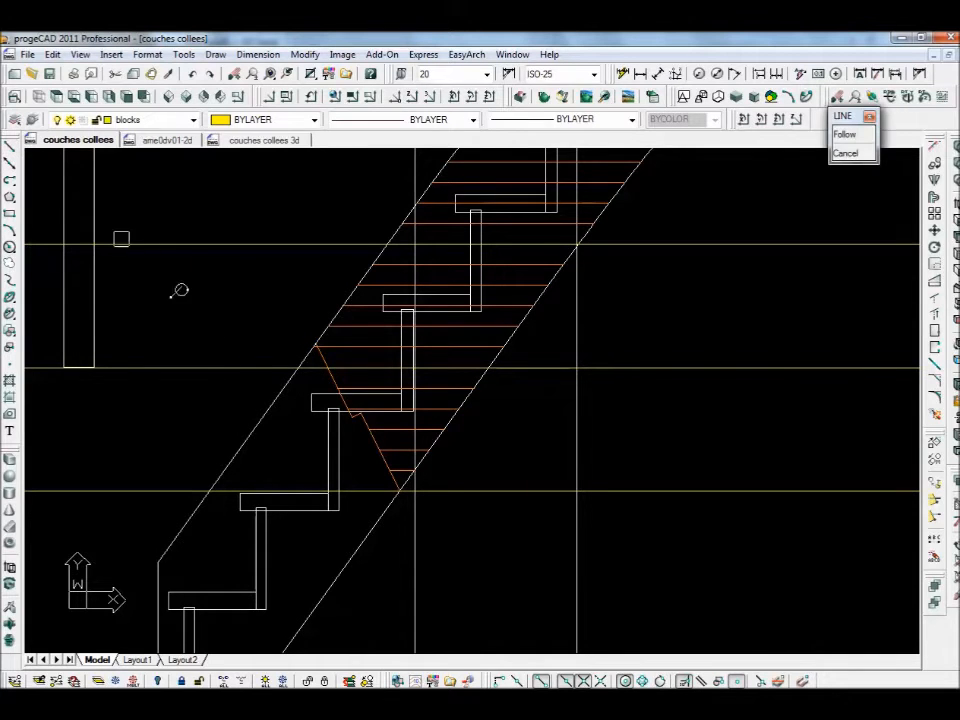
left_click(326, 369)
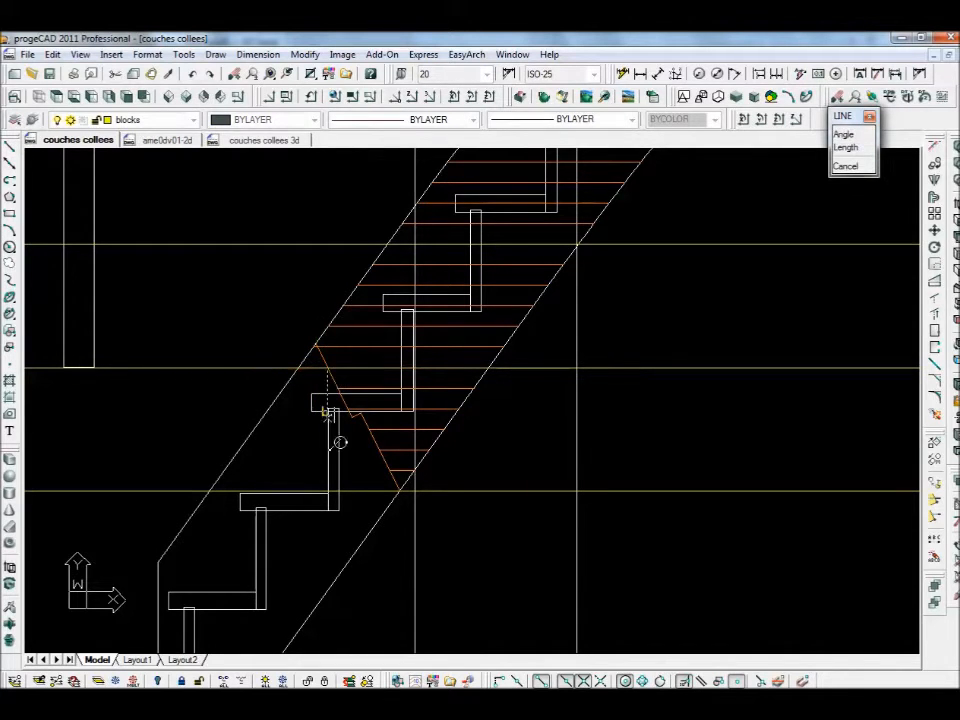
left_click(329, 491)
key("Escape")
key("space")
left_click(488, 371)
left_click(488, 491)
key("Escape")
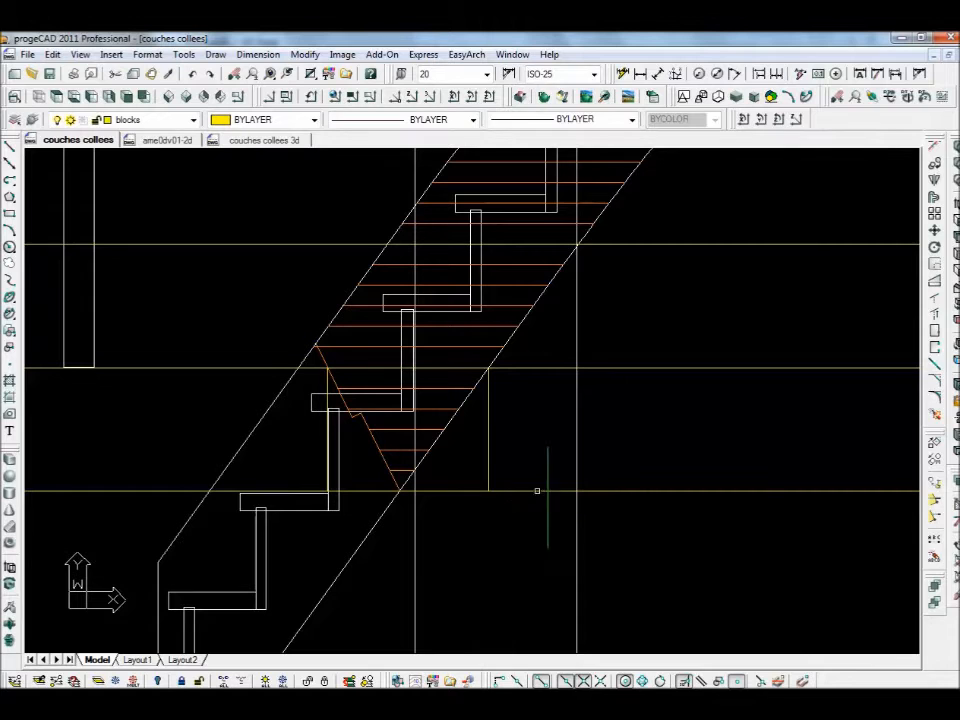
- Fillet the four corners at radius 0 to close the rectangle around the hatched block
type("f")
key("space")
left_click(344, 368)
left_click(327, 379)
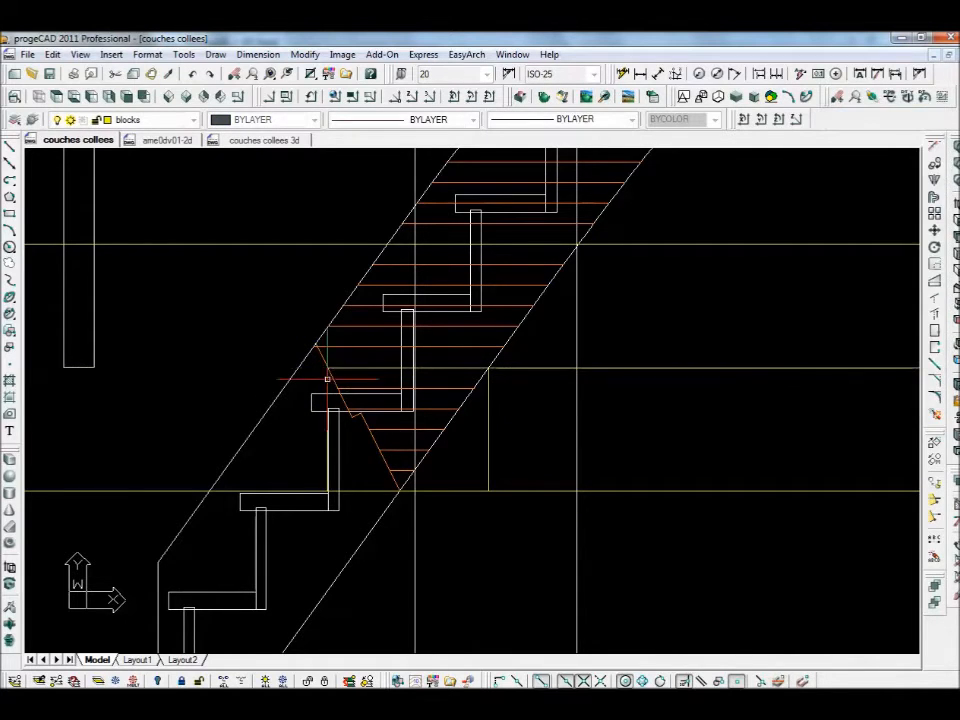
key("space")
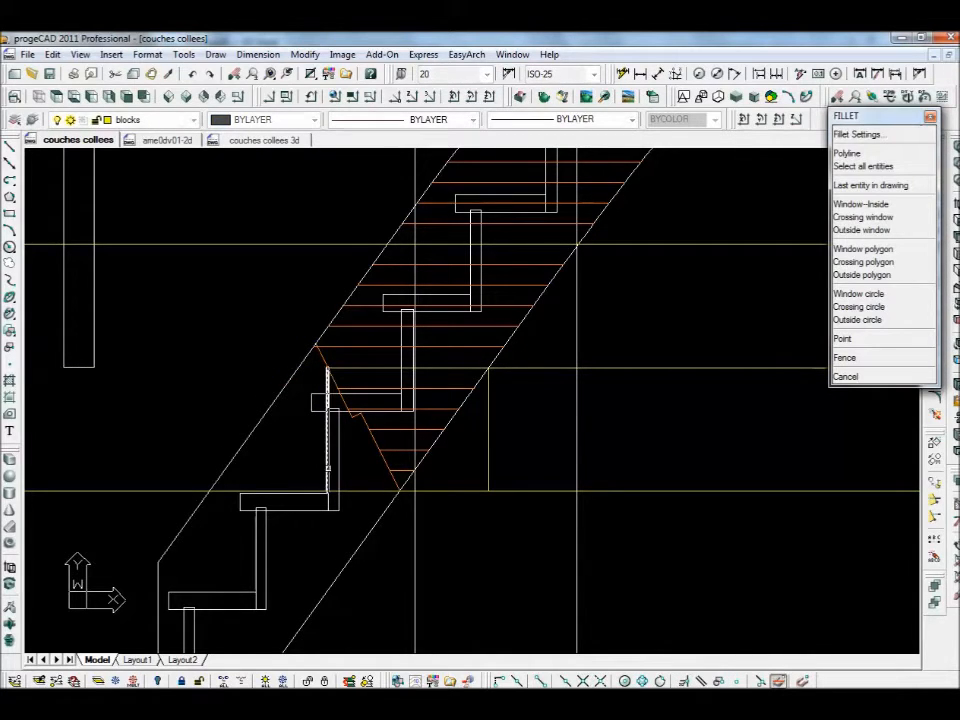
left_click(328, 467)
left_click(471, 491)
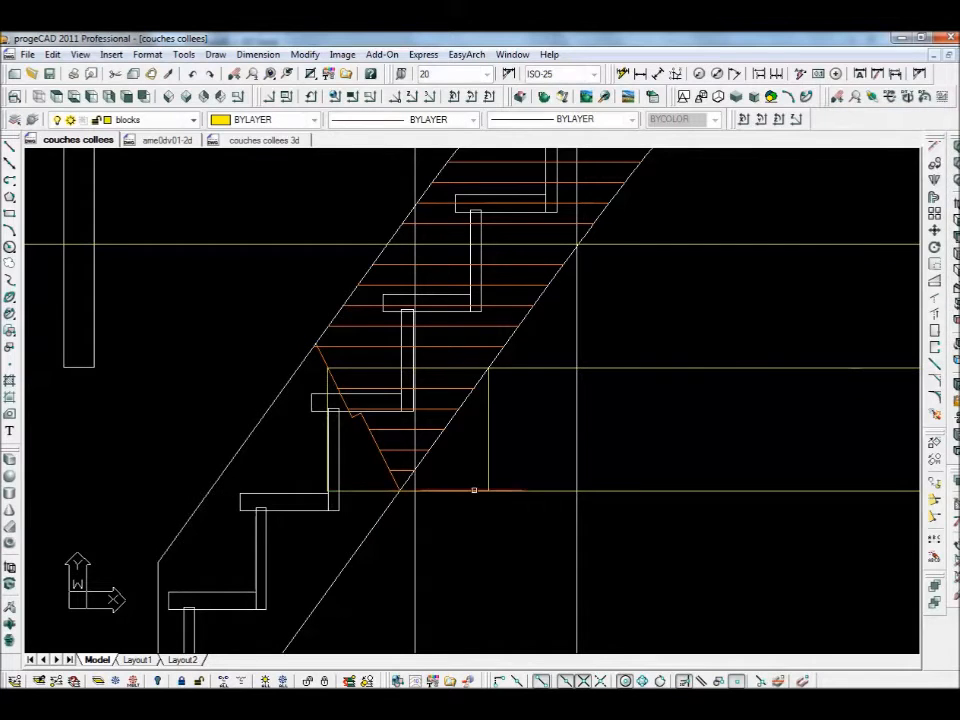
key("space")
left_click(486, 490)
left_click(488, 474)
key("space")
left_click(489, 399)
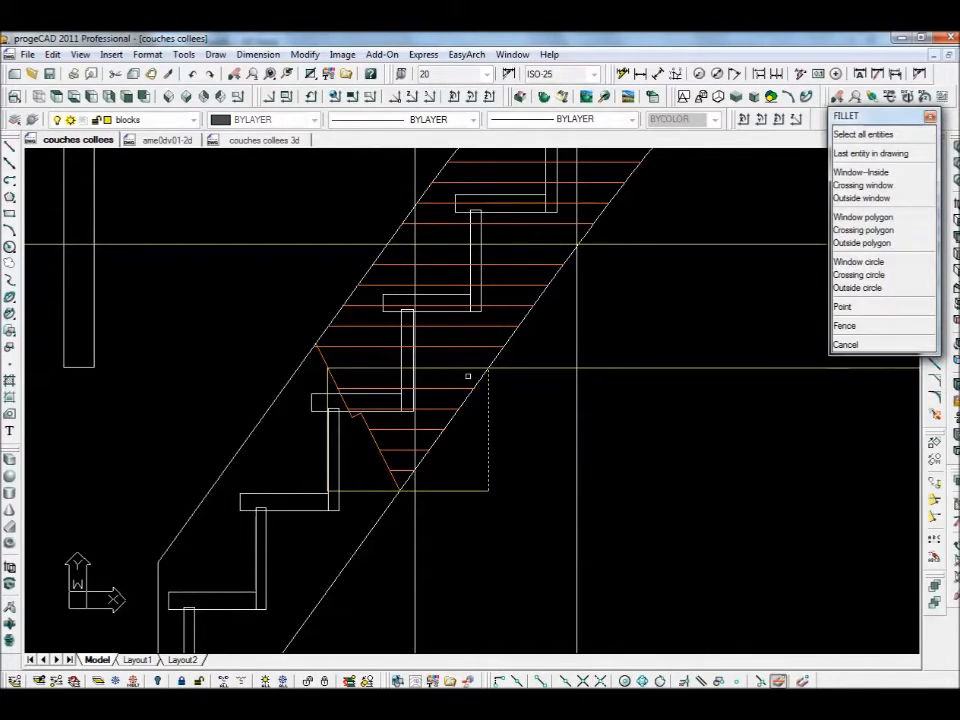
left_click(465, 371)
left_click(499, 409)
left_click(488, 385)
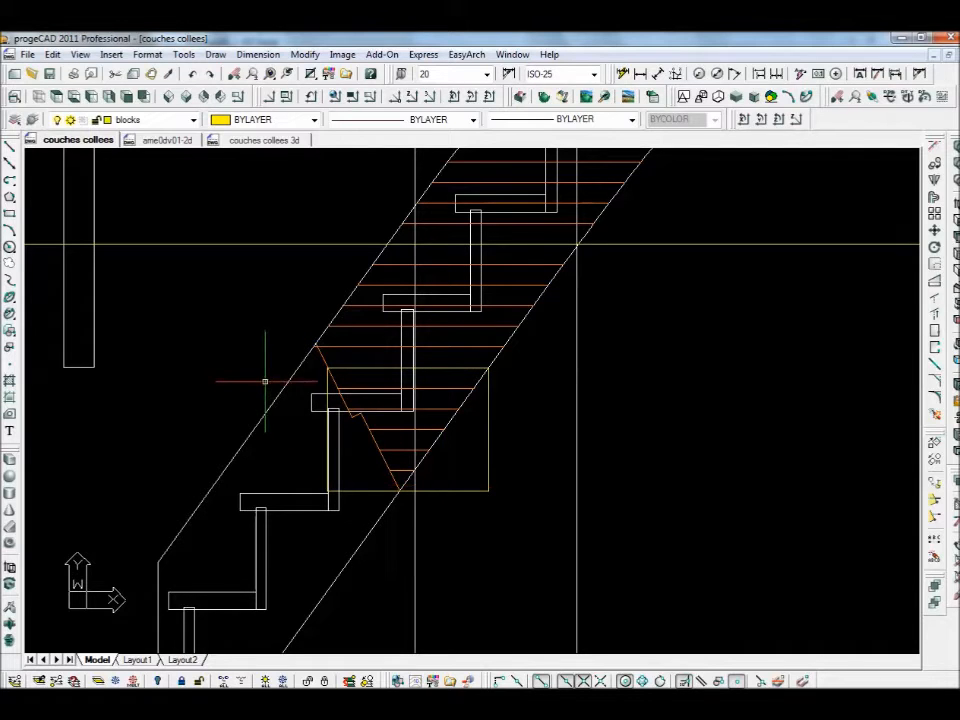
- Draw vertical lines at the block's upper-left corner and the stair's outer edge
type("l")
key("Return")
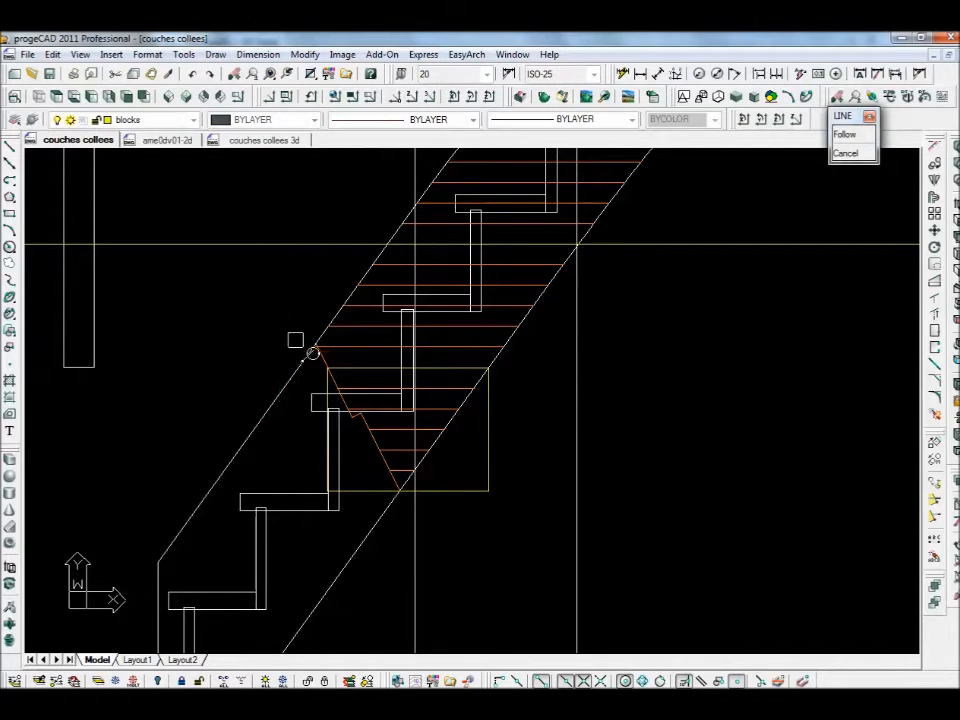
left_click(313, 347)
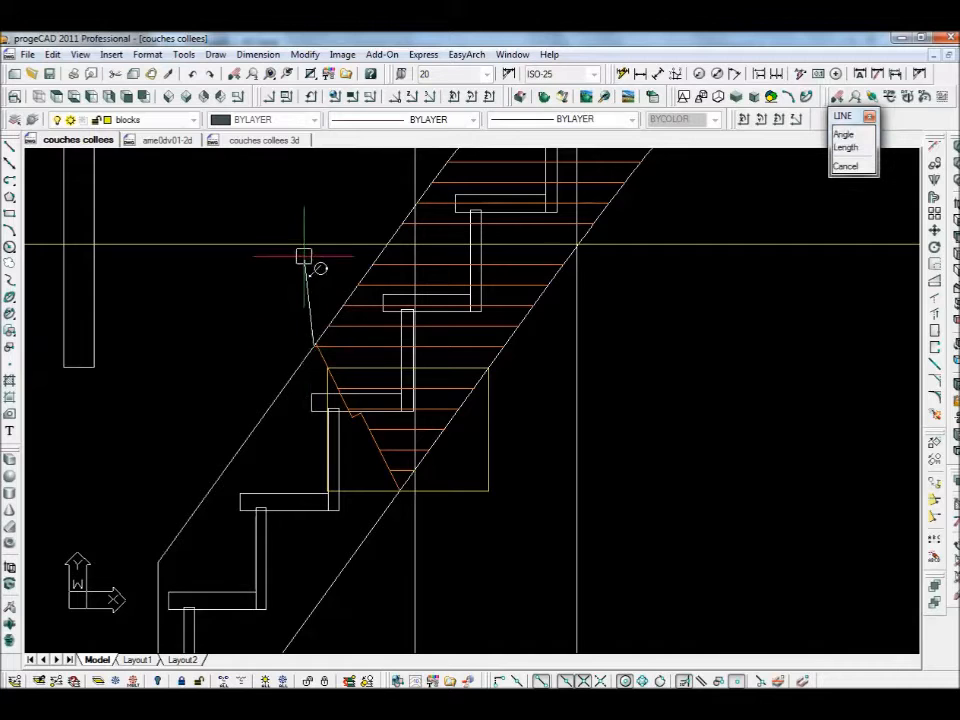
key("Return")
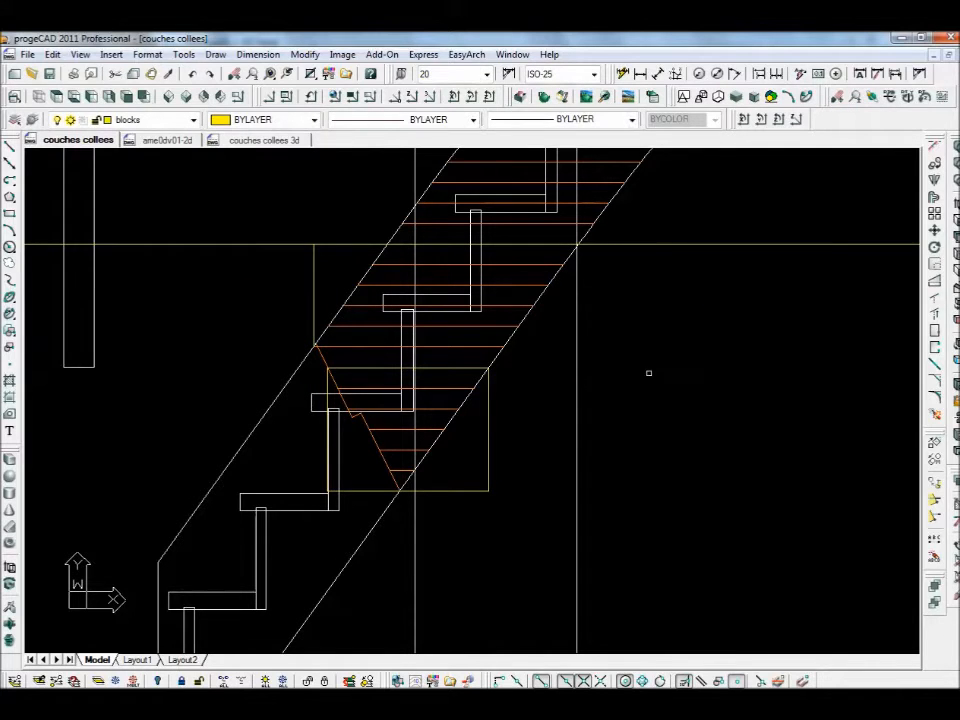
key("Return")
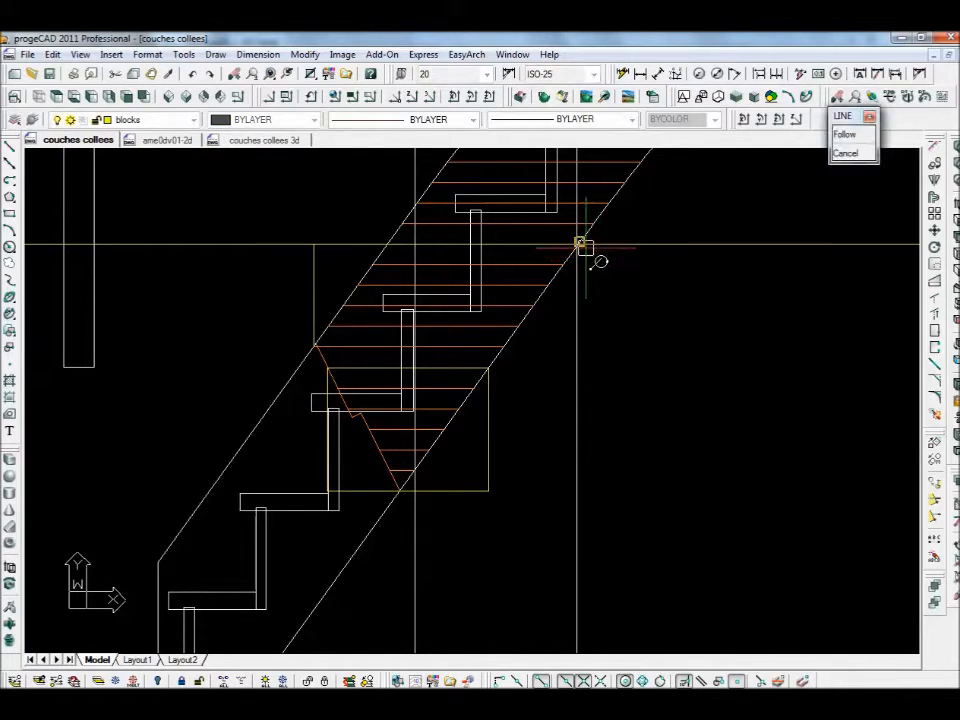
left_click(581, 245)
left_click(589, 401)
key("Return")
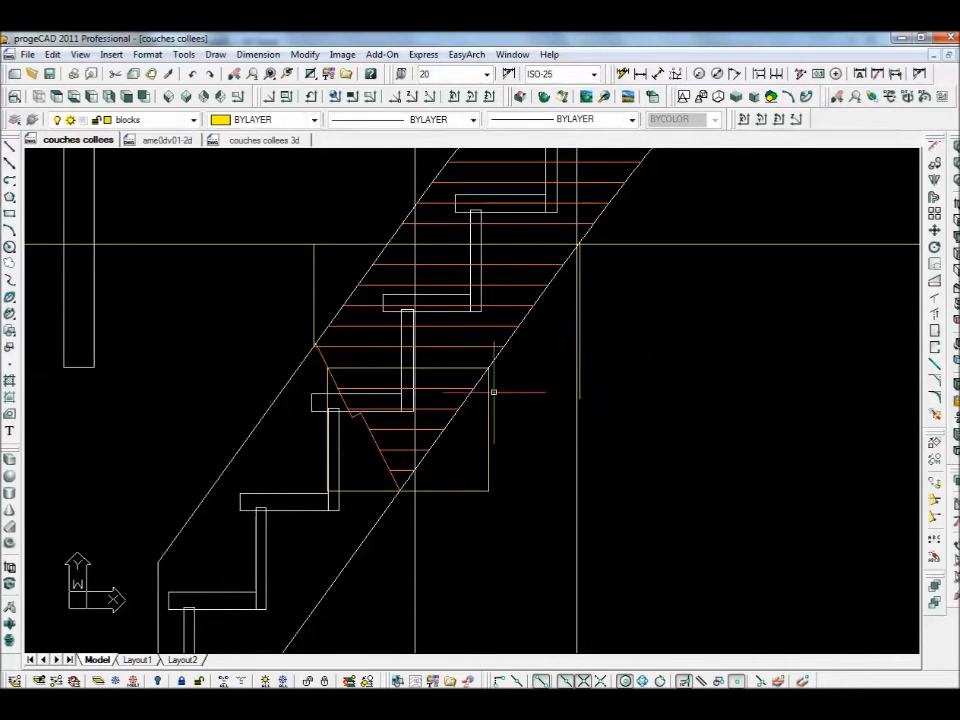
- Fillet the upper guide line into corners with the left and right vertical lines
type("f")
key("Return")
left_click(374, 368)
left_click(374, 368)
left_click(316, 325)
key("Return")
left_click(464, 369)
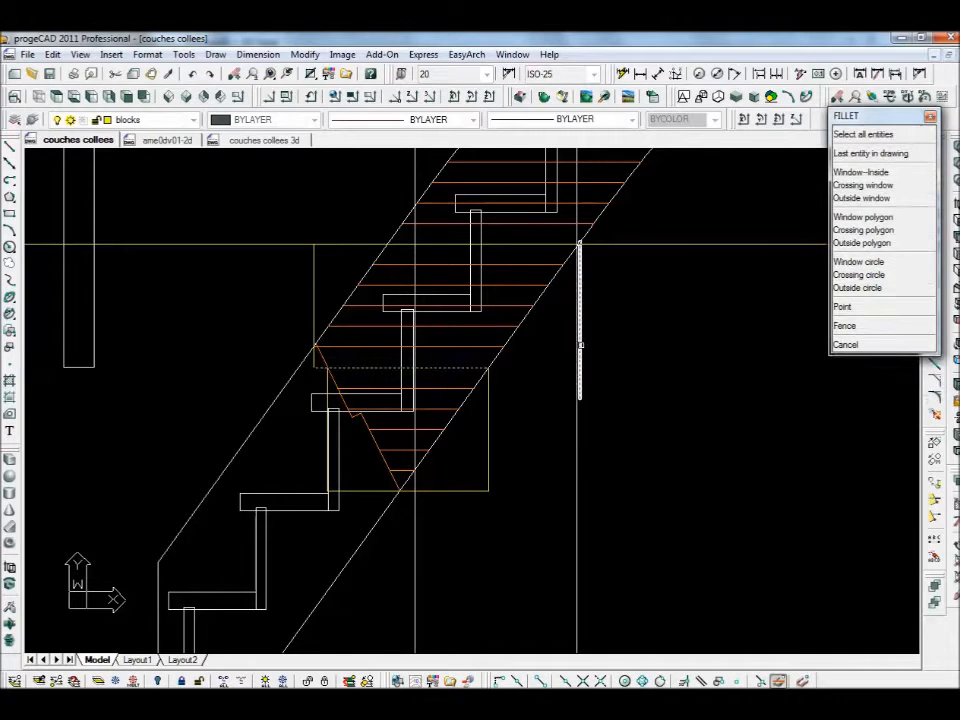
left_click(579, 345)
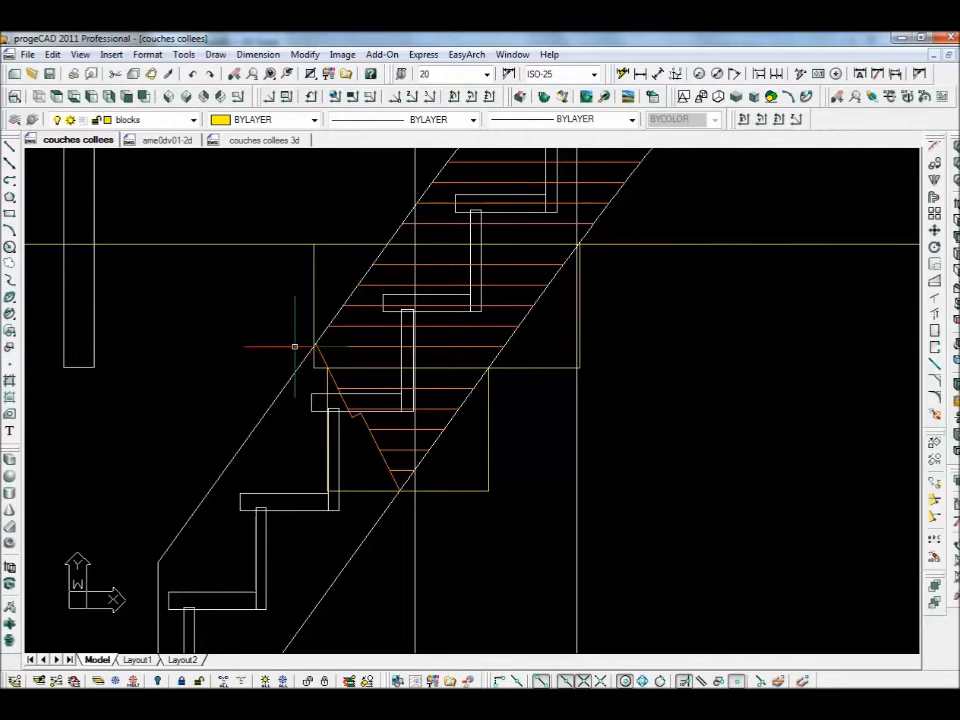
middle_click_drag(347, 427, 355, 372)
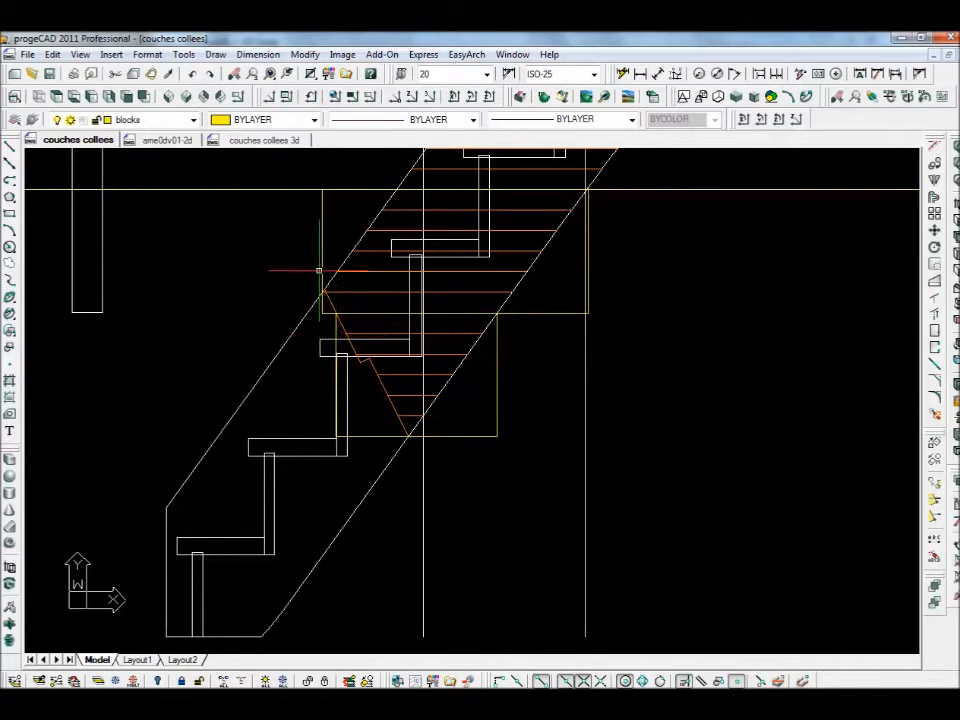
scroll(325, 326, "up", 2)
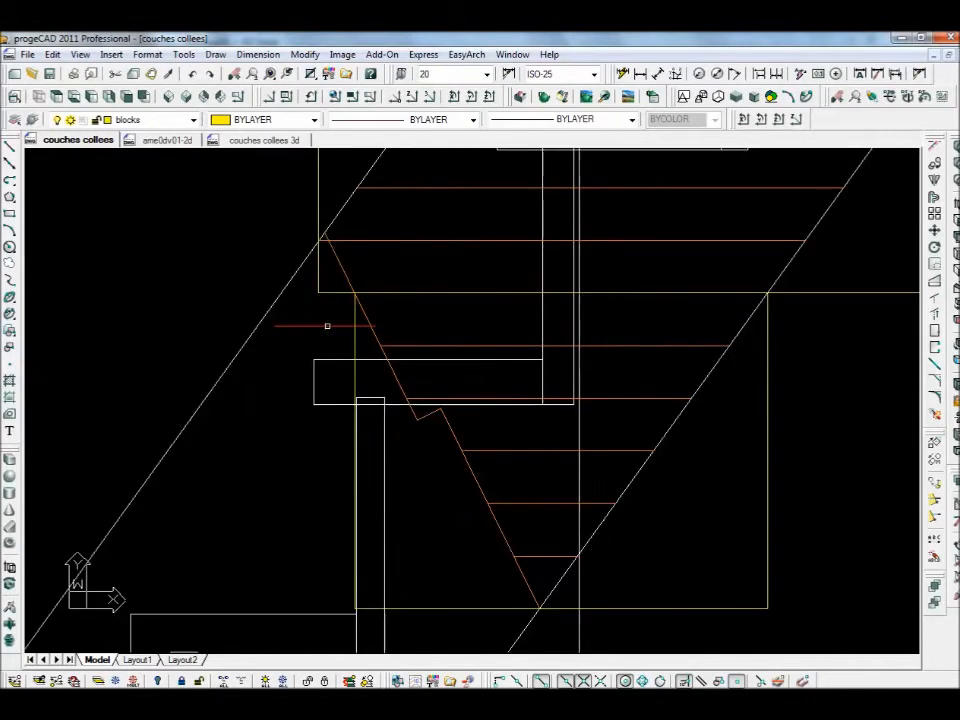
- Delete a spare vertical line and fillet the left vertical with the bottom horizontal line
key("Delete")
type("f")
key("Return")
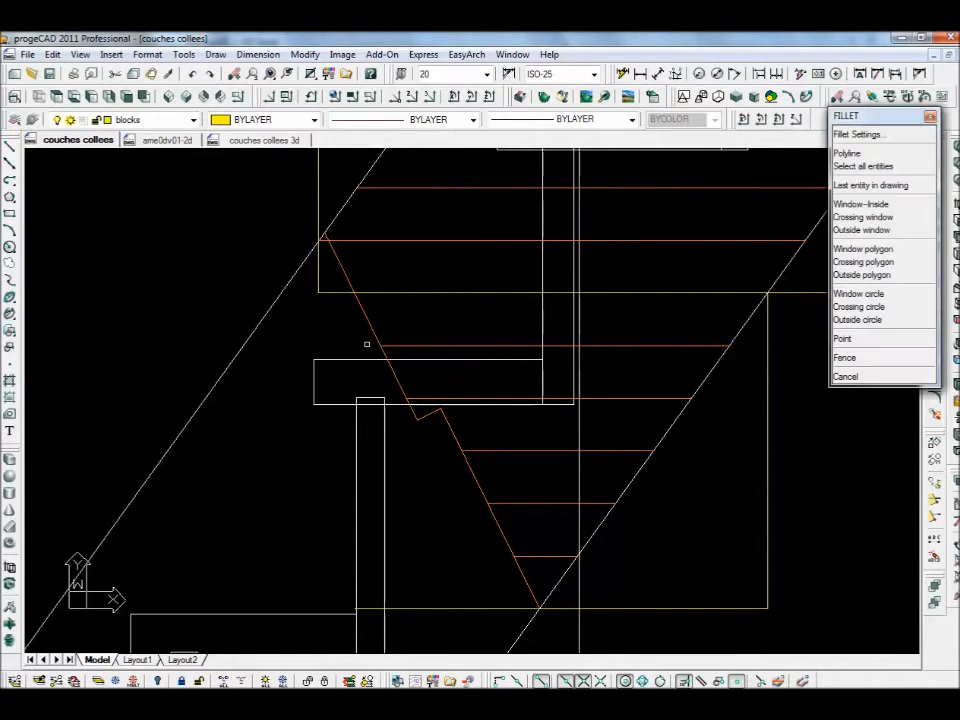
left_click(320, 288)
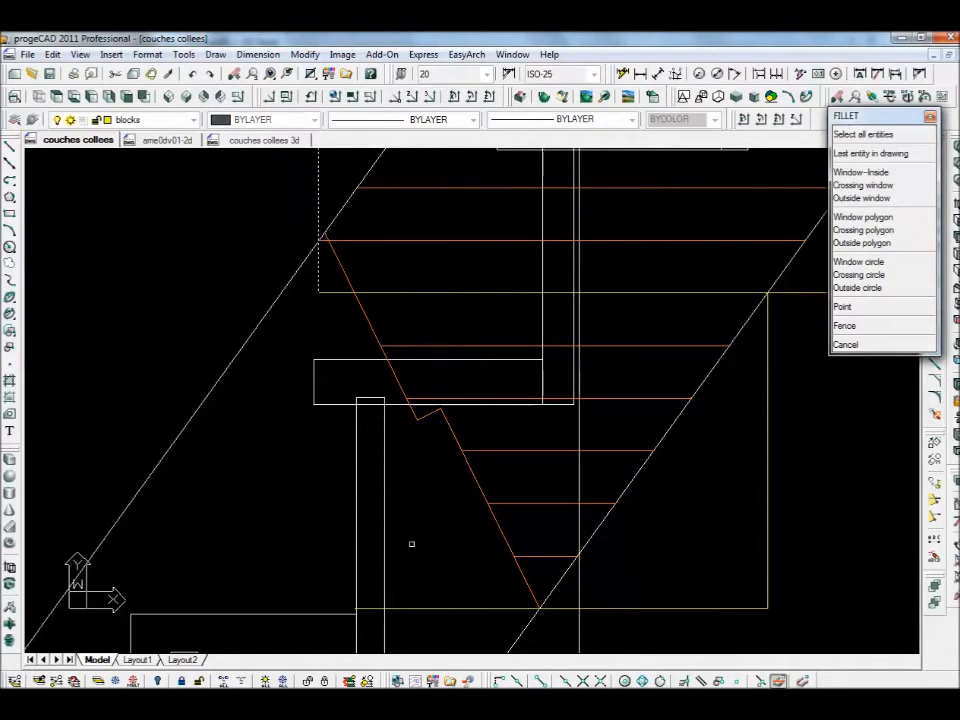
left_click(429, 605)
scroll(436, 462, "down", 2)
scroll(436, 462, "down", 3)
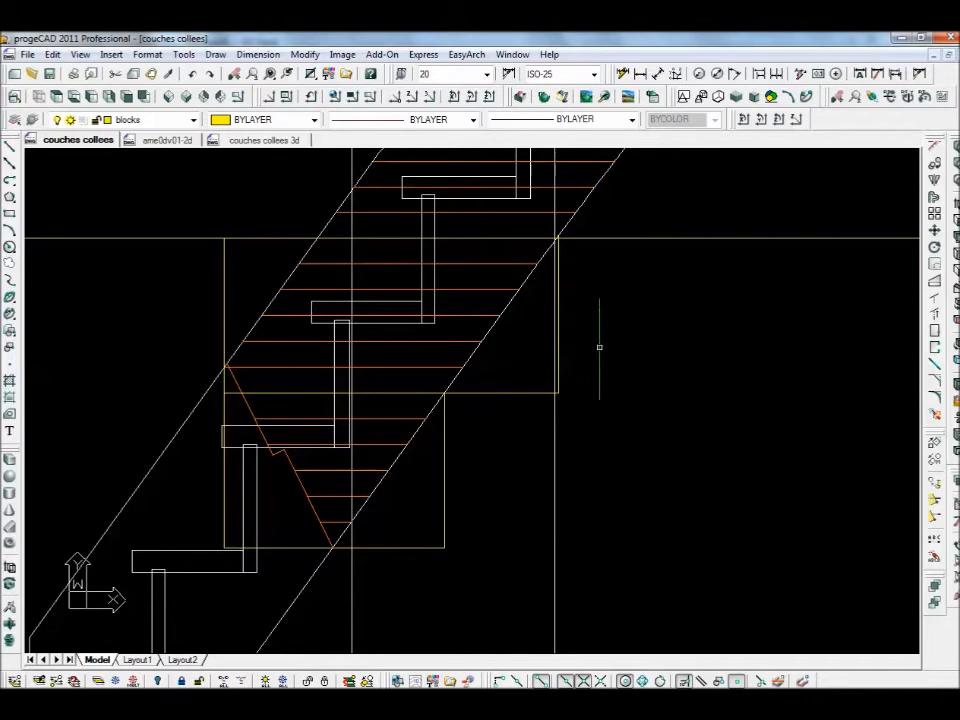
- Draw vertical lines at the left and right edges of the lower laminated block
middle_click_drag(611, 321, 554, 531)
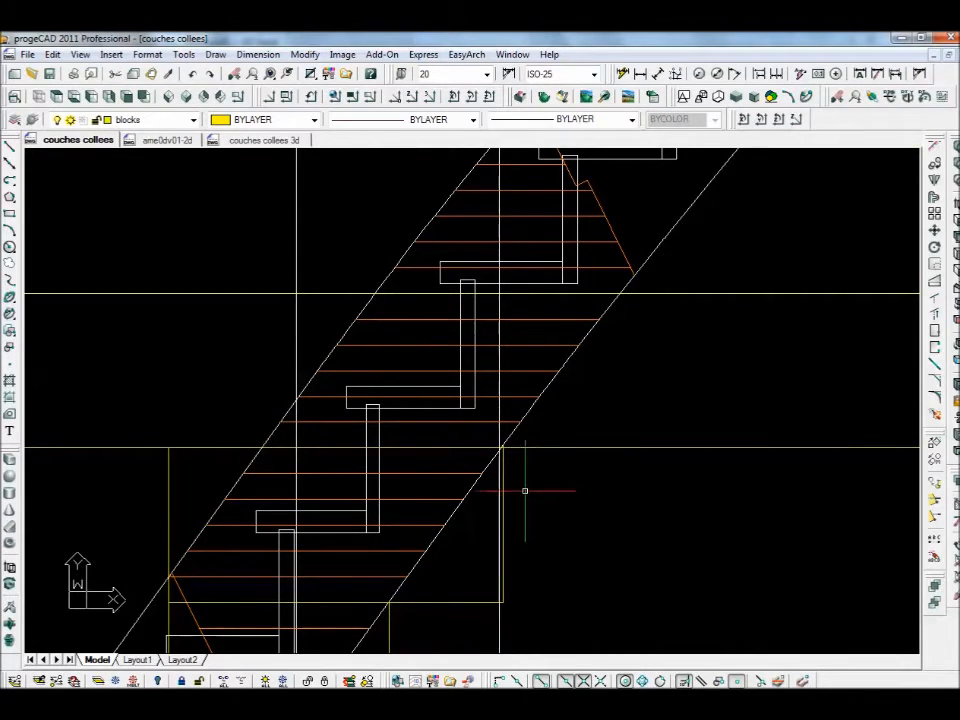
key("l")
key("Return")
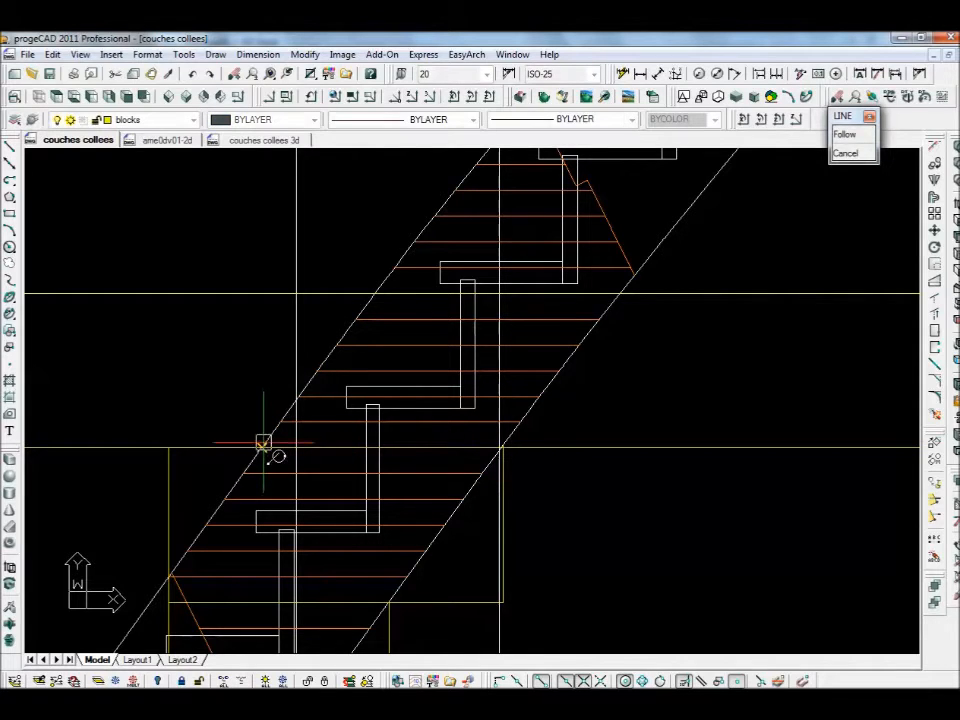
left_click(277, 305)
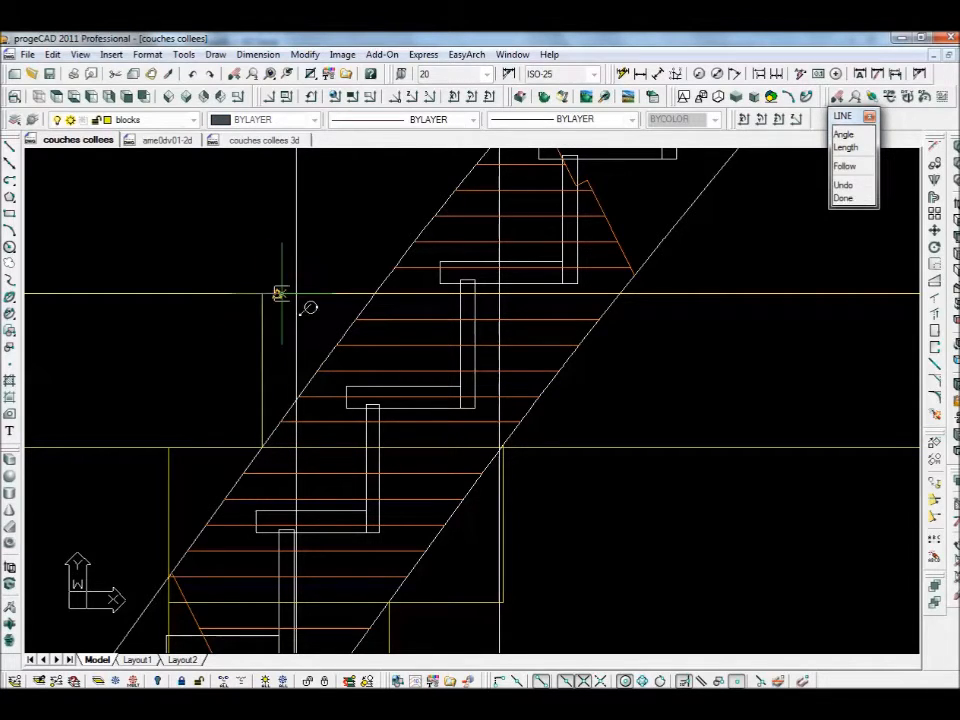
key("Return")
key("Return")
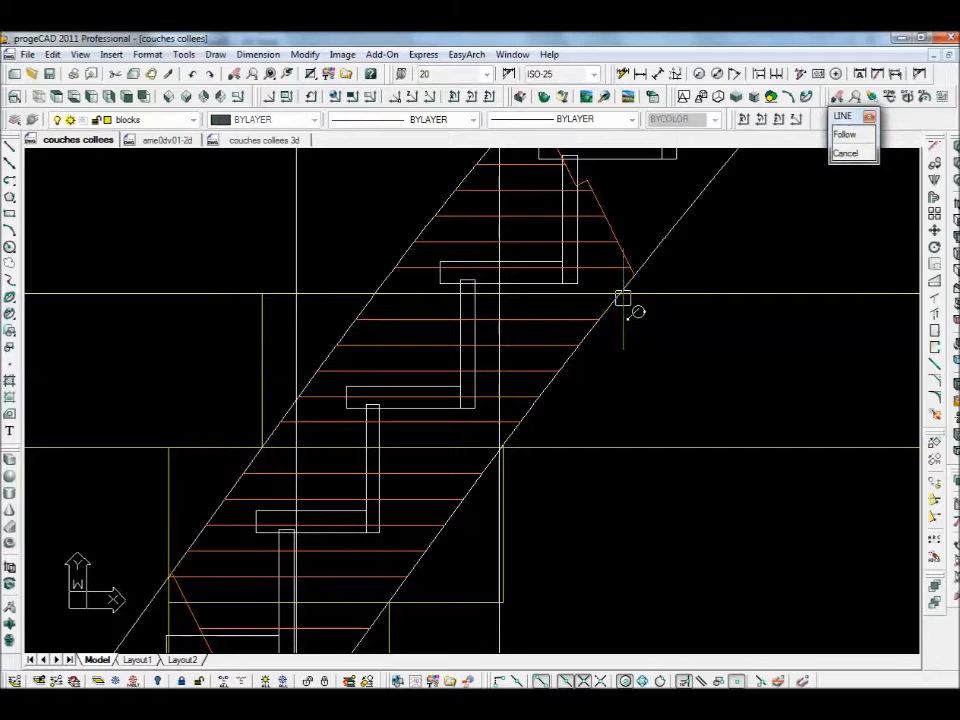
left_click(622, 298)
left_click(621, 448)
- Fillet the lower block's right vertical and lower-left corner into clean corners
key("Return")
type("f")
key("Return")
left_click(621, 433)
left_click(609, 447)
key("Return")
left_click(315, 447)
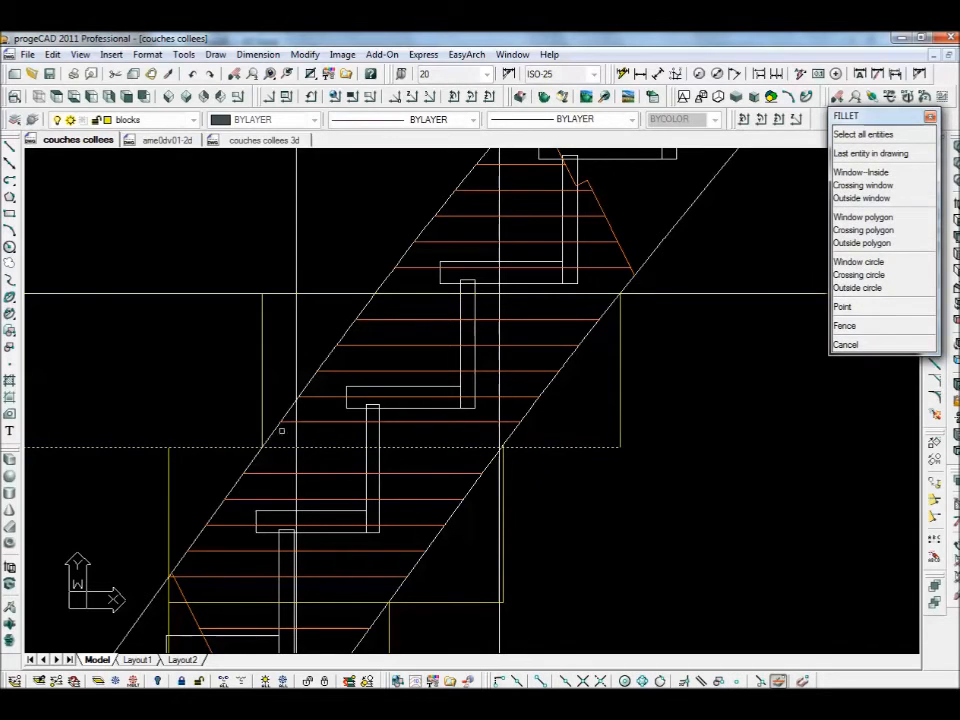
left_click(262, 400)
- Fillet both upper corners and extend the lower horizontal to the far-left vertical
key("Return")
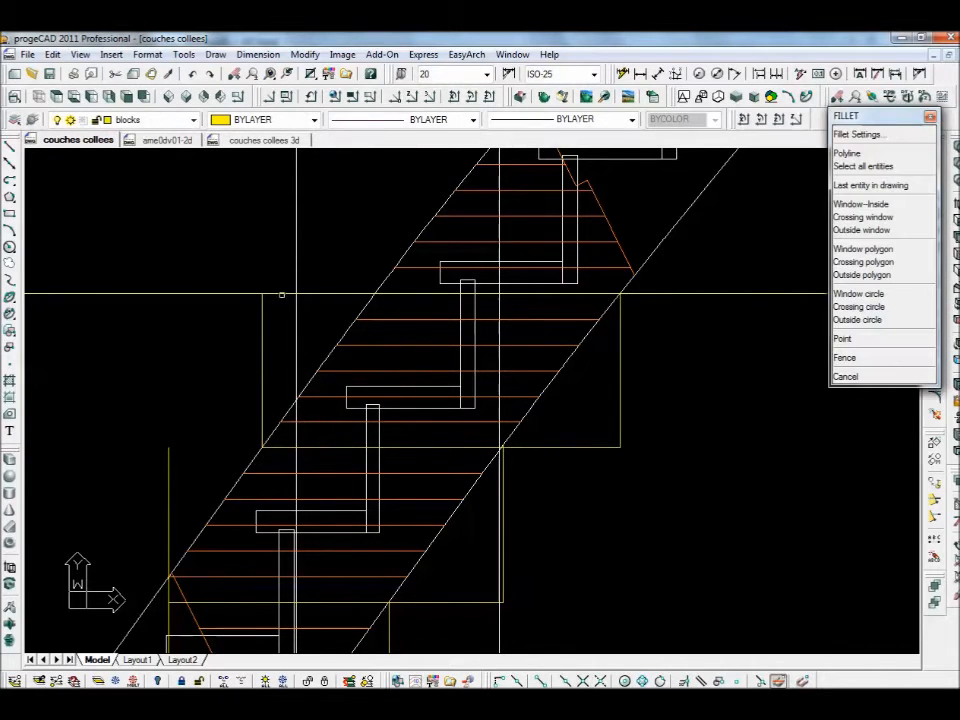
left_click(278, 295)
left_click(262, 315)
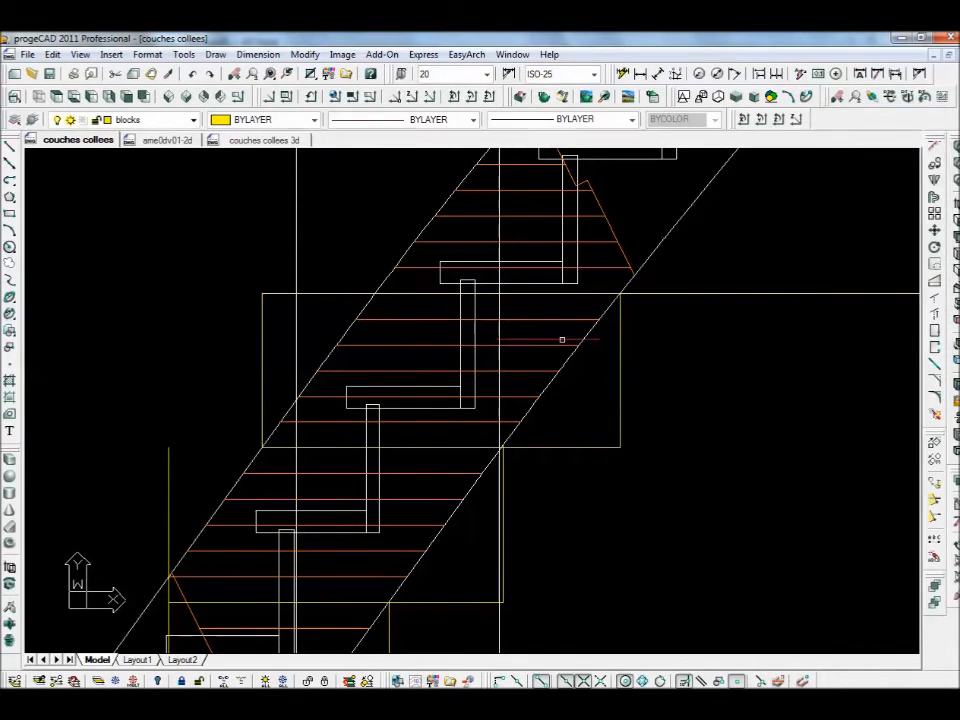
key("Return")
left_click(594, 295)
left_click(620, 325)
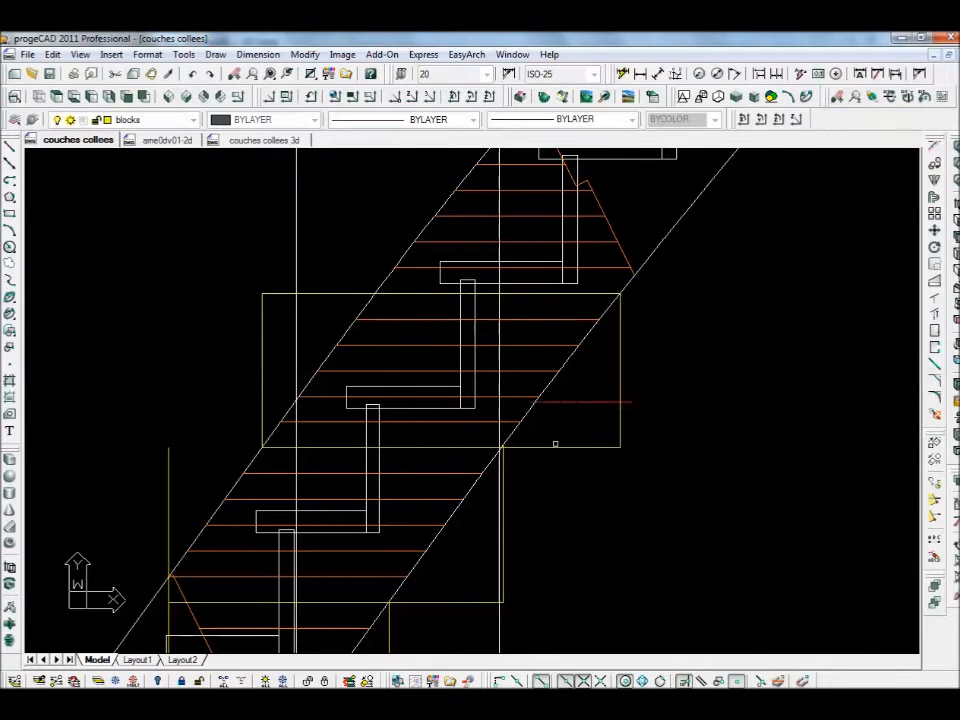
key("Return")
left_click(275, 447)
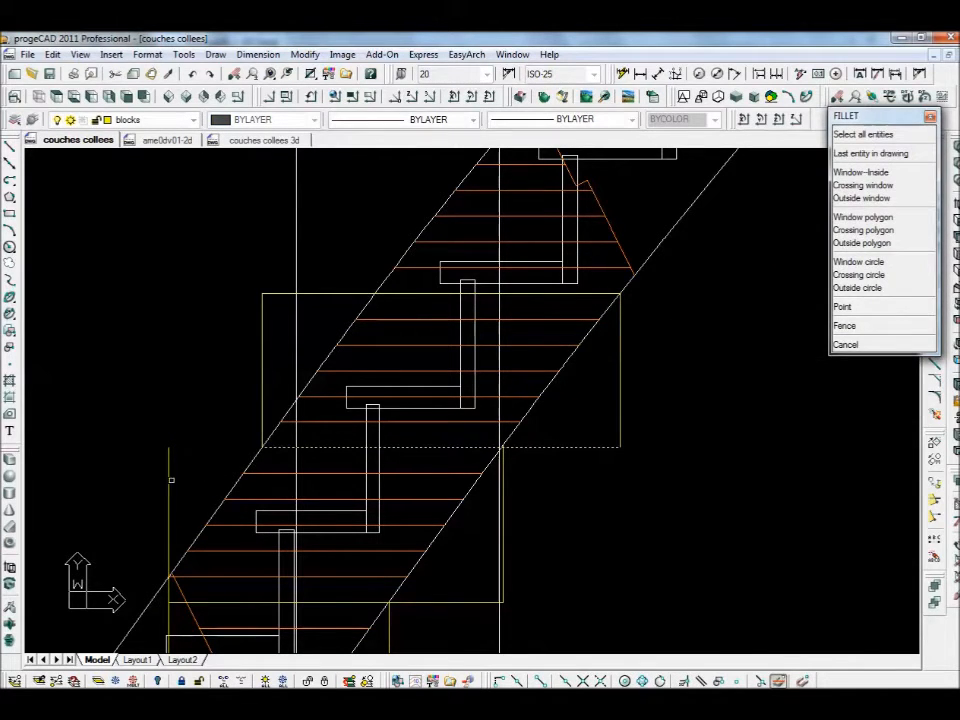
left_click(170, 480)
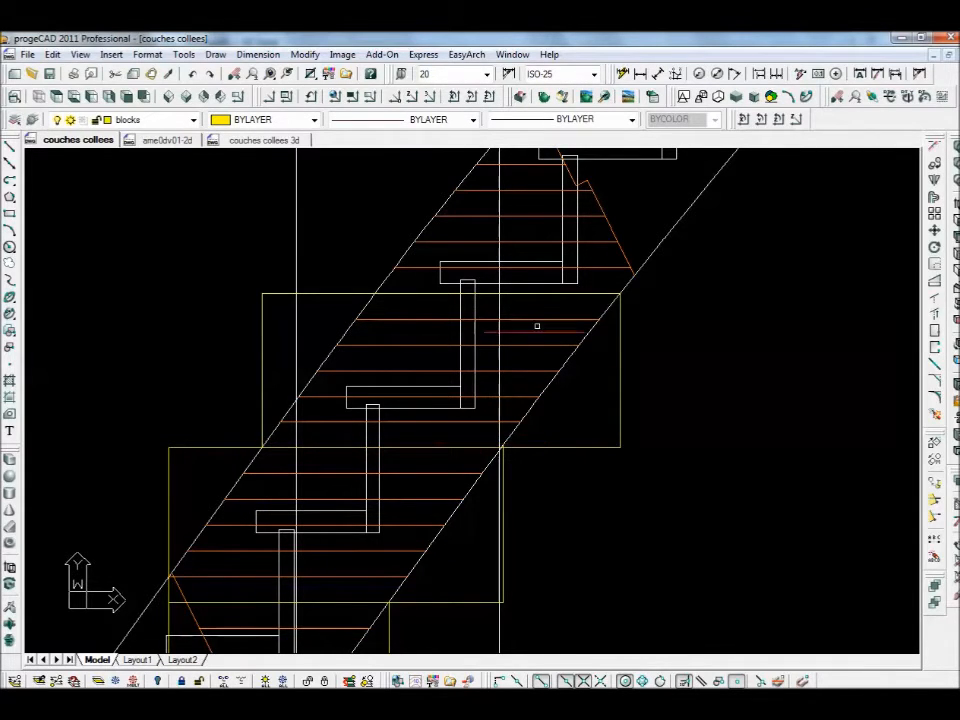
- Draw left and right vertical lines up to the top horizontal on the next block
mouse_move(622, 348)
middle_mouse_down()
mouse_move(620, 384)
mouse_move(568, 489)
mouse_move(565, 475)
middle_mouse_up()
type("l")
key("Return")
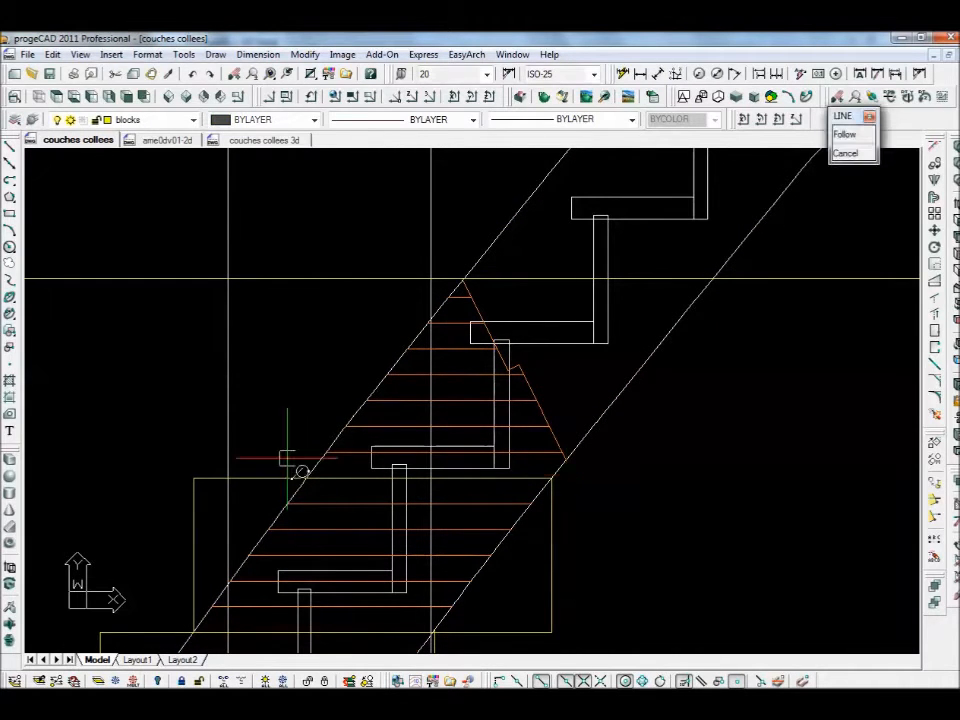
left_click(305, 477)
left_click(307, 279)
key("Return")
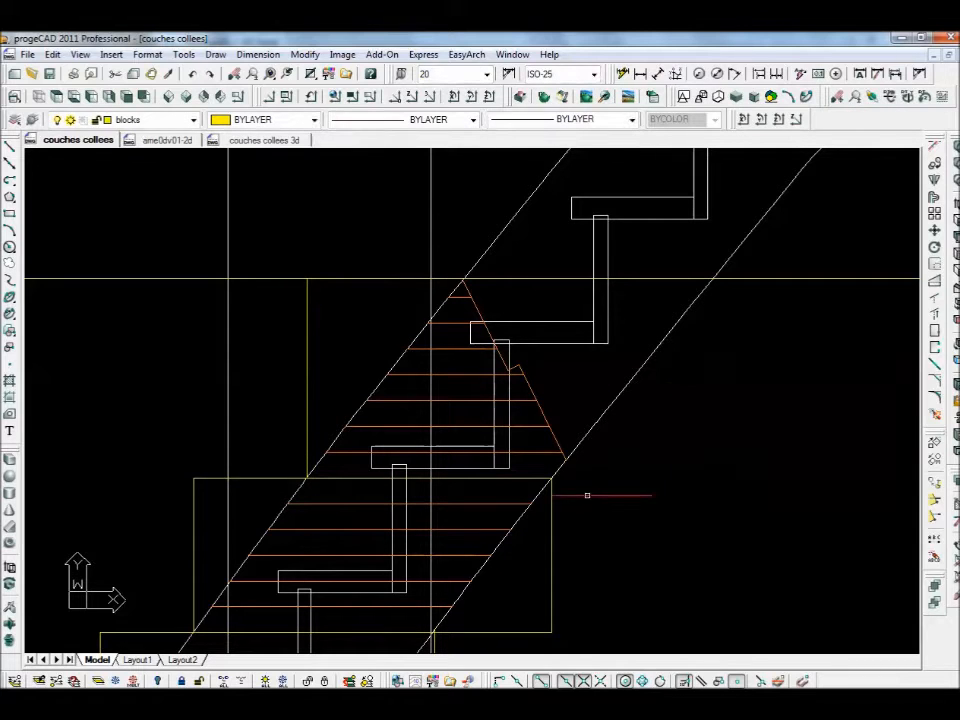
key("Return")
left_click(566, 456)
left_click(566, 279)
key("Return")
- Fillet the next block's top and bottom horizontals with its verticals into a rectangle
type("f")
key("Return")
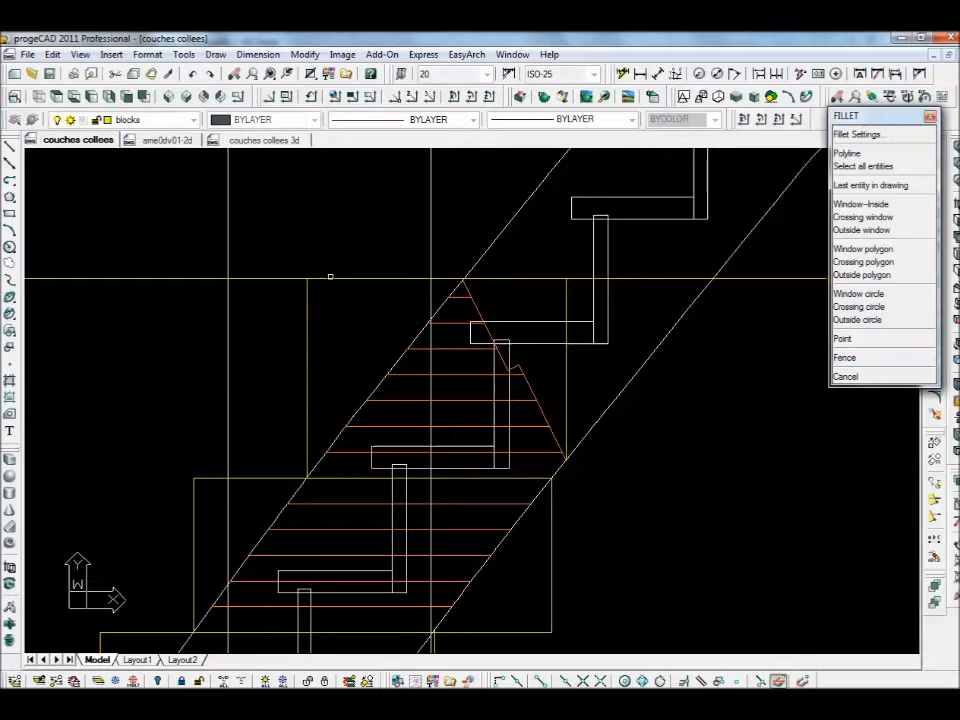
left_click(330, 277)
left_click(306, 302)
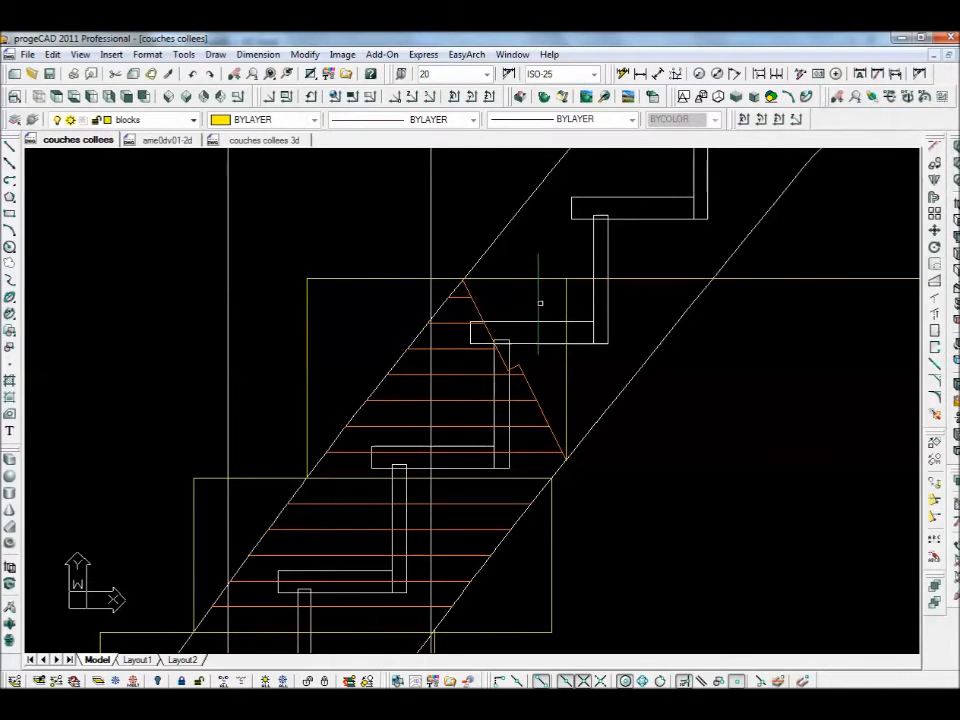
left_click(545, 278)
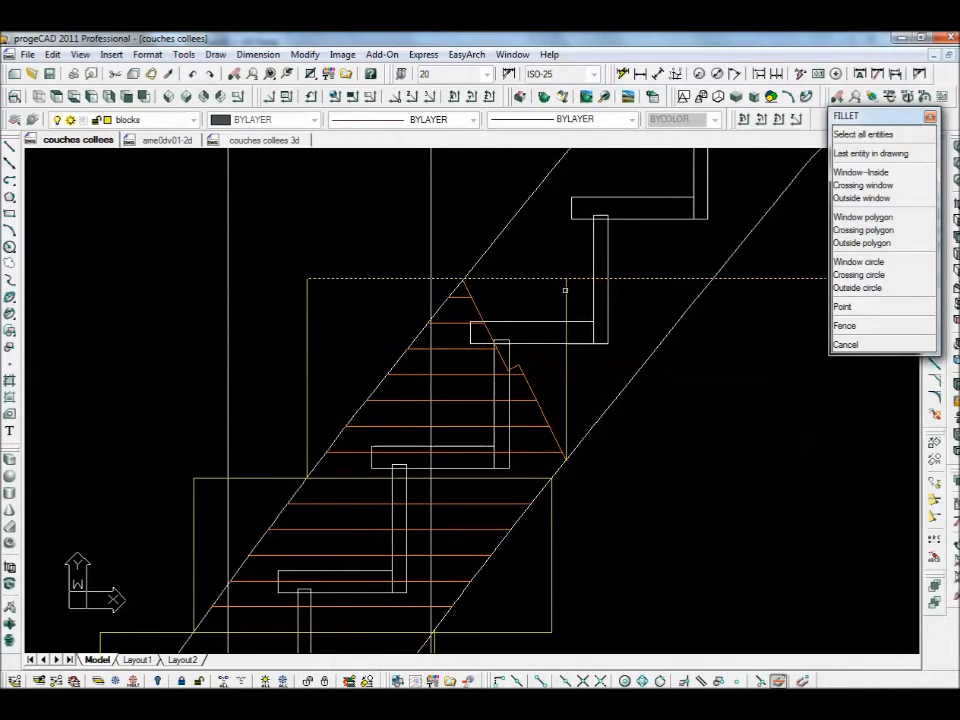
left_click(566, 330)
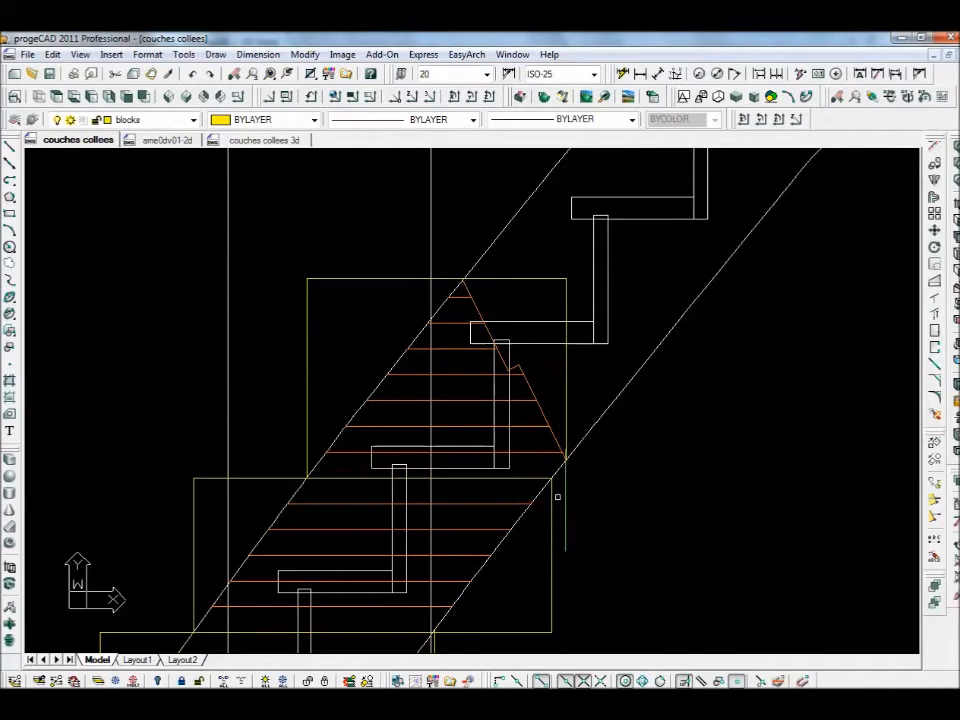
key("Return")
left_click(517, 477)
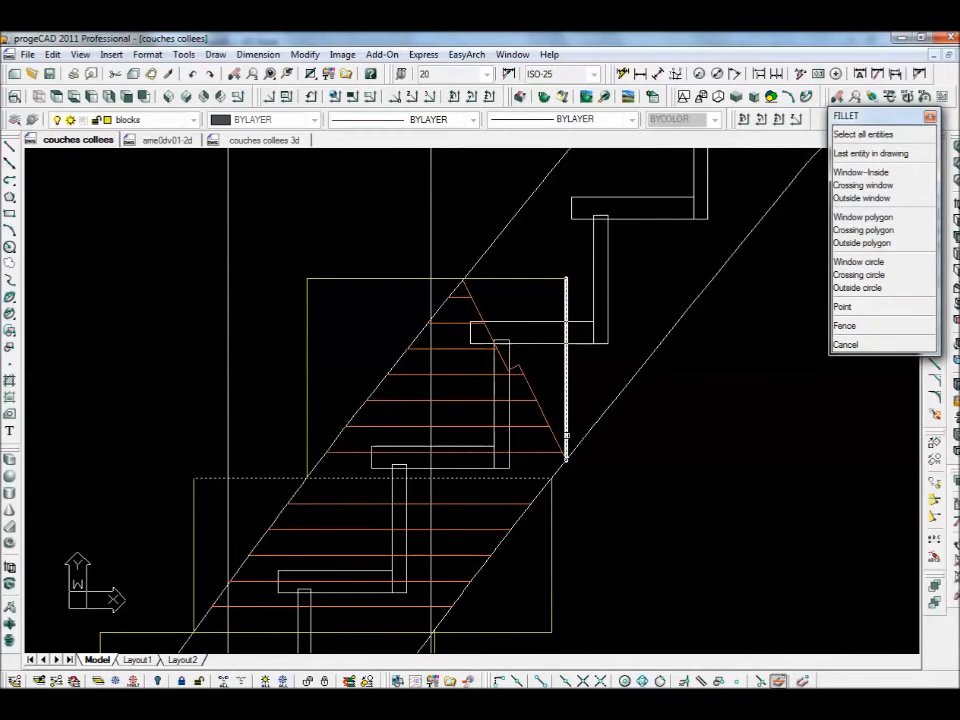
left_click(566, 437)
- Delete the stray right vertical line and fillet the rectangle's bottom-right corner
mouse_move(647, 536)
middle_mouse_down()
mouse_move(598, 437)
mouse_move(577, 422)
middle_mouse_up()
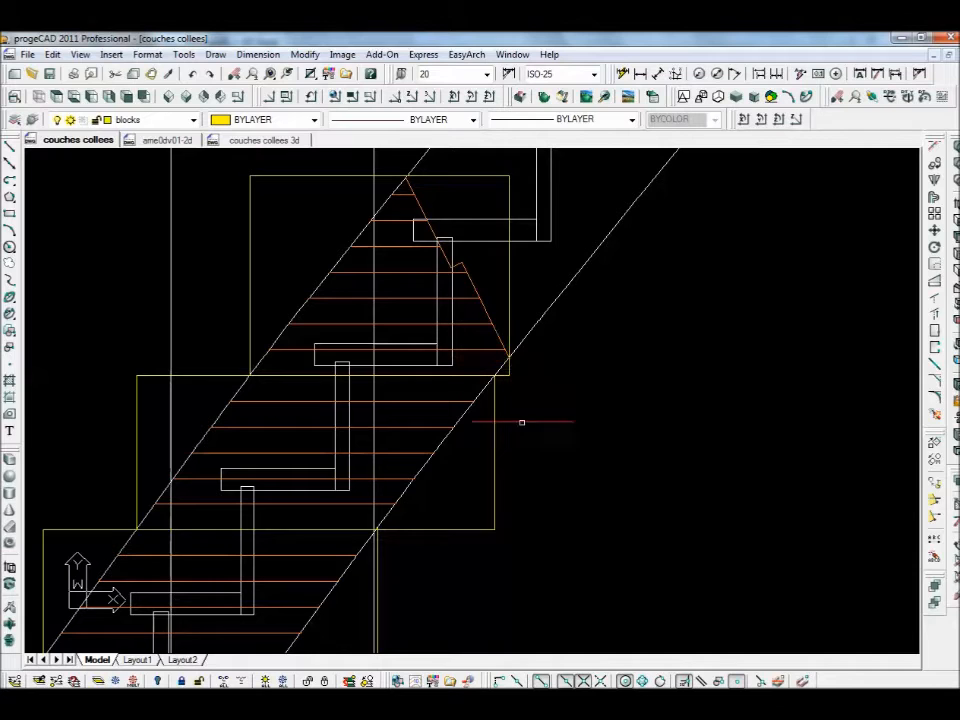
left_click(495, 443)
key("Delete")
type("f")
key("Return")
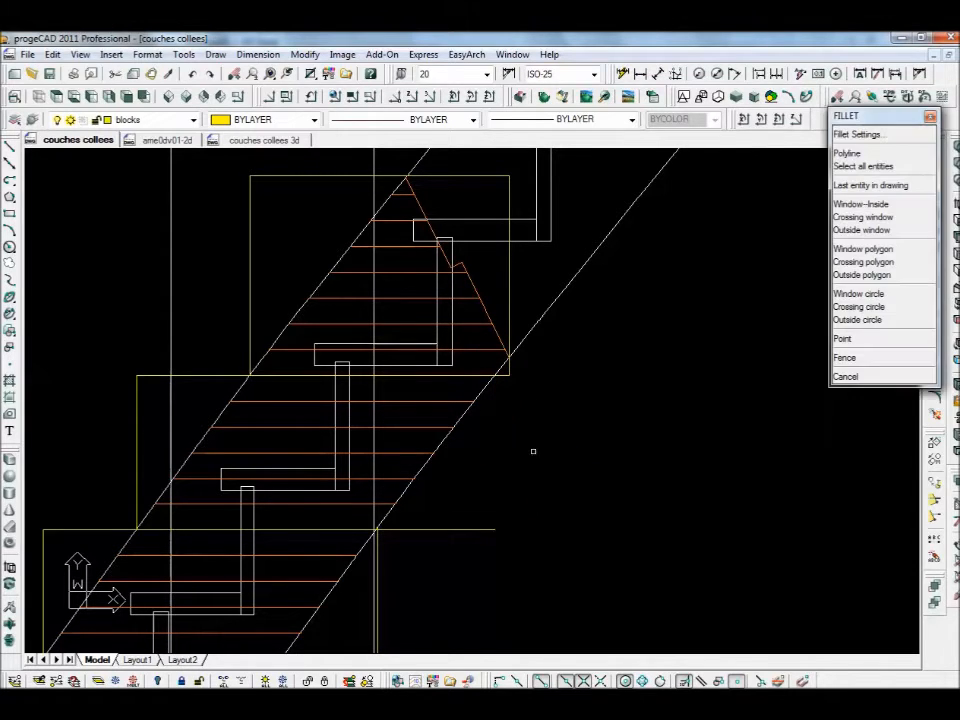
left_click(510, 337)
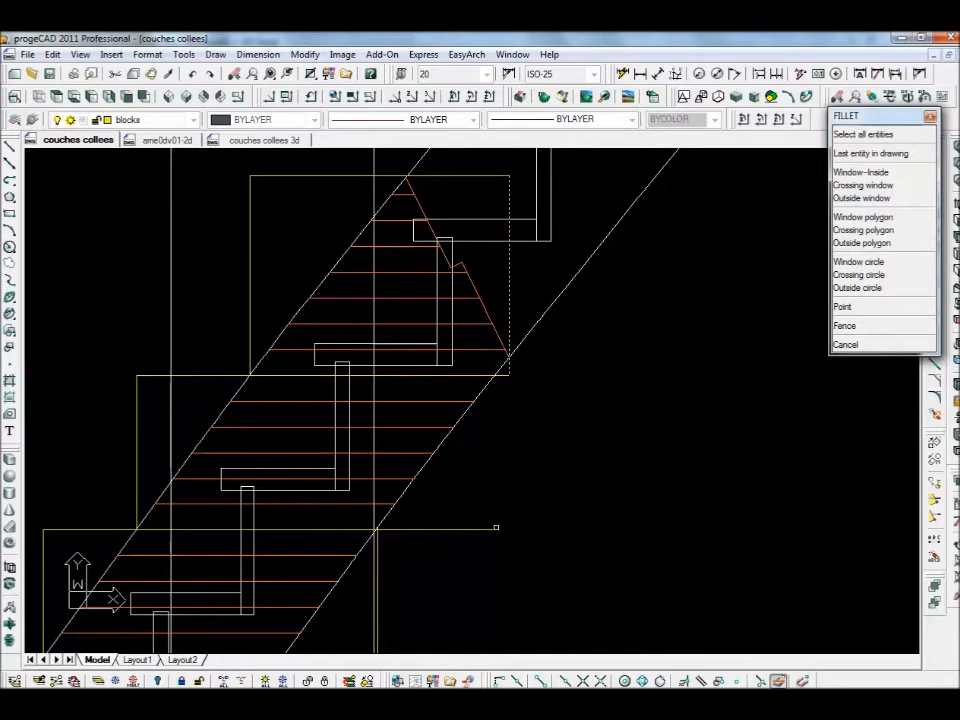
left_click(494, 527)
scroll(590, 533, "down", 2)
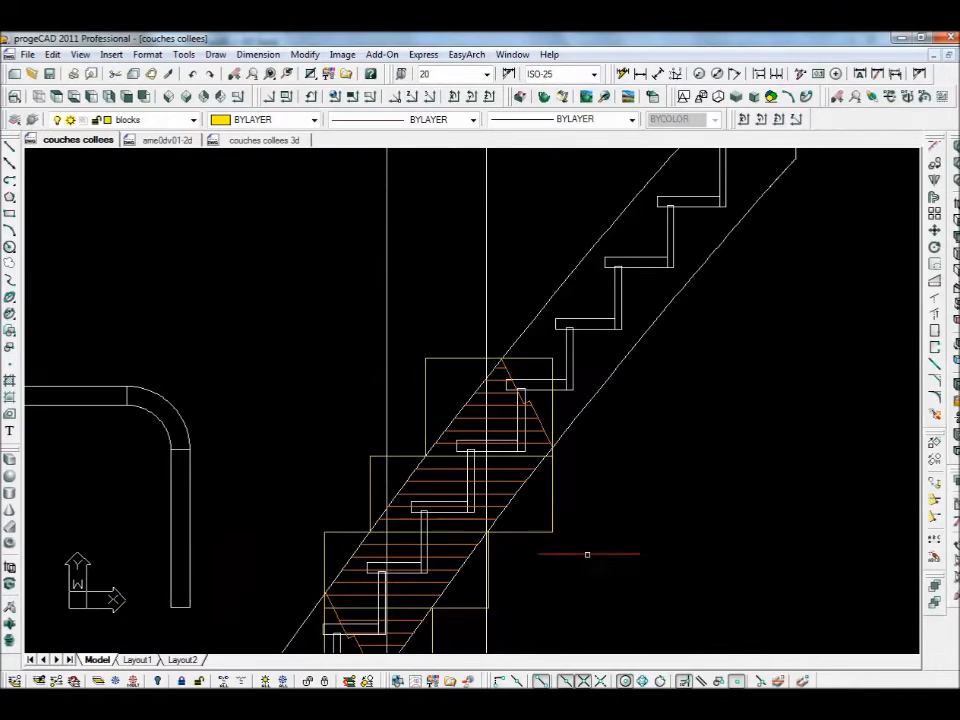
middle_click_drag(617, 434, 642, 342)
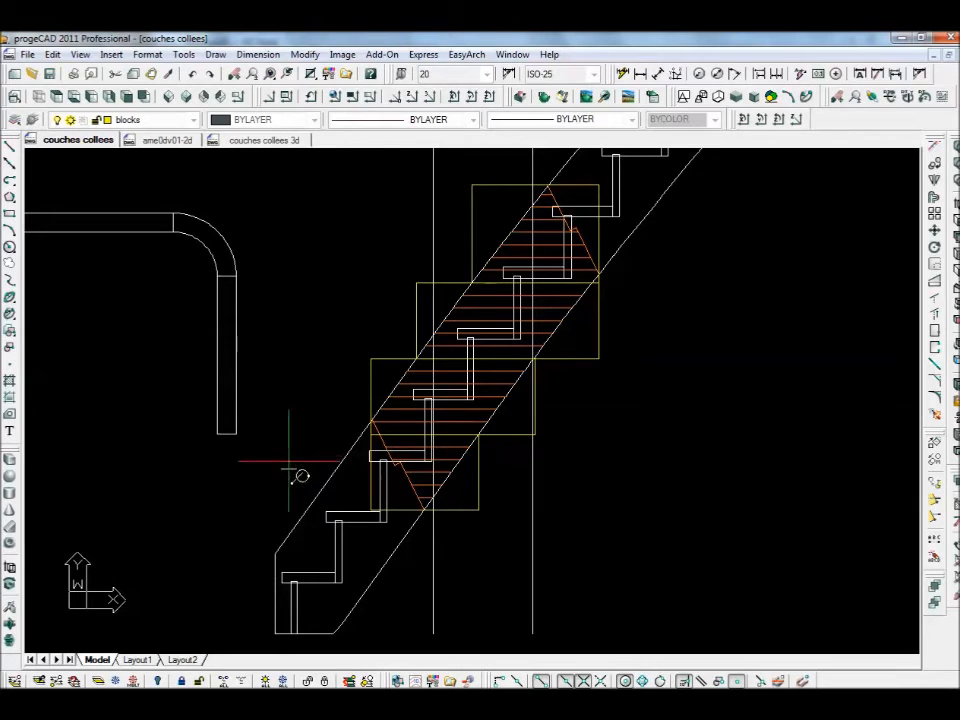
- Create a '1' text label and move it onto the first block
left_click(288, 466)
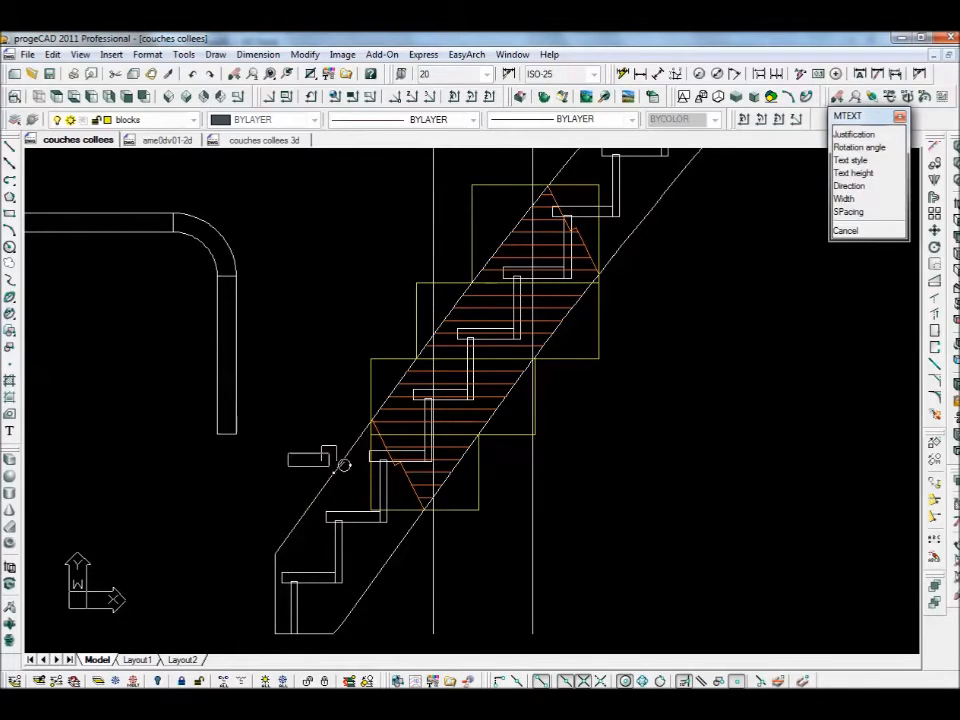
left_click(334, 424)
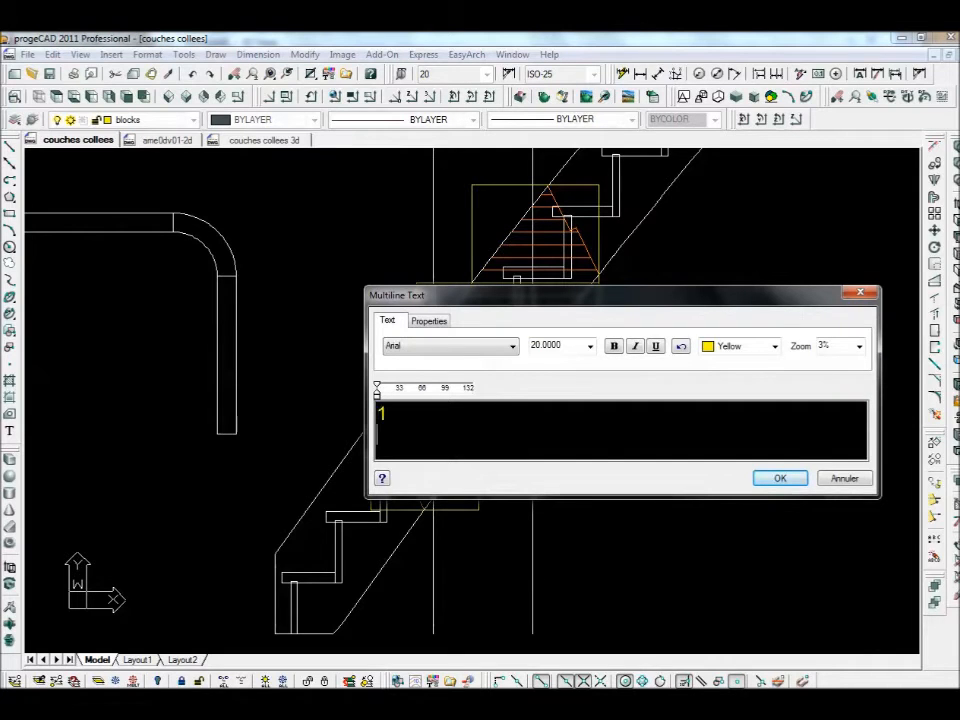
left_click(779, 478)
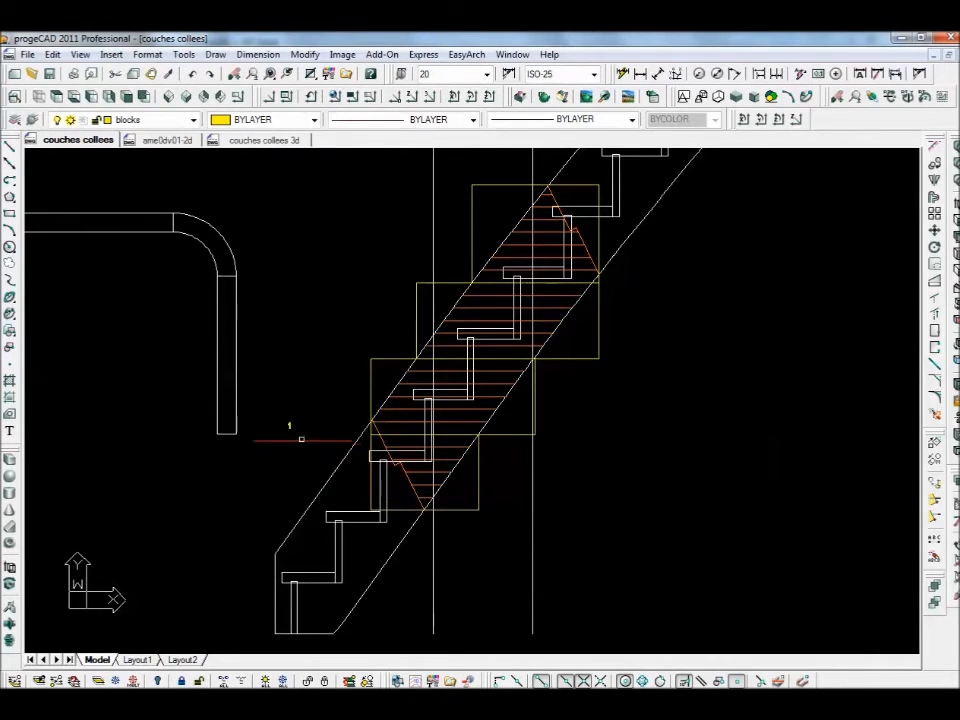
left_click(934, 230)
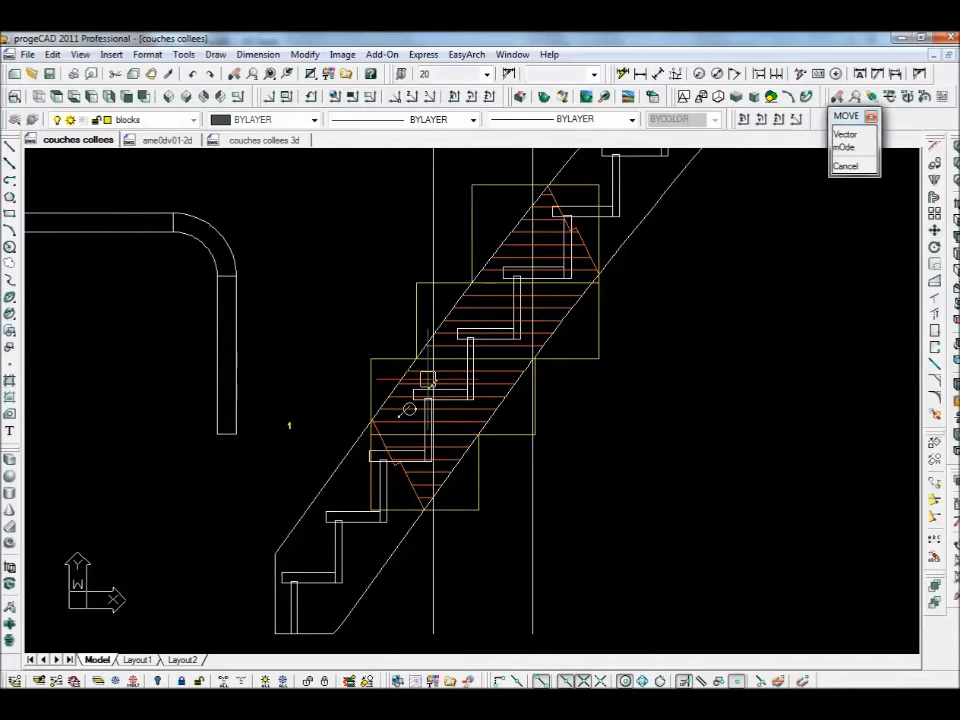
left_click(285, 403)
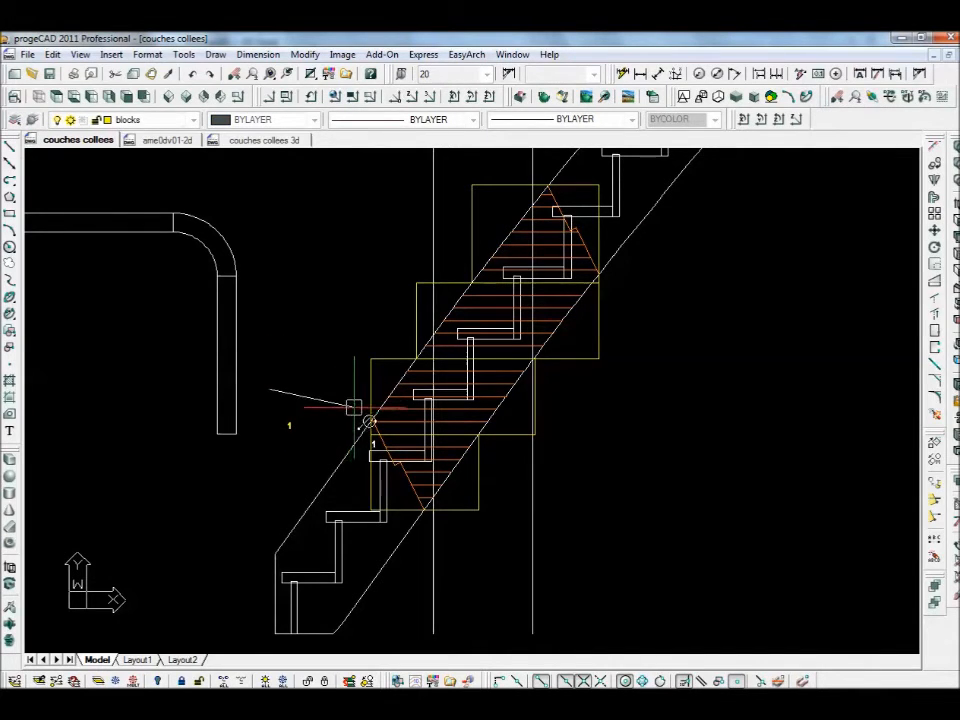
left_click(354, 407)
- Copy the '1' label into the upper-left corners of the other blocks
scroll(382, 430, "up", 4)
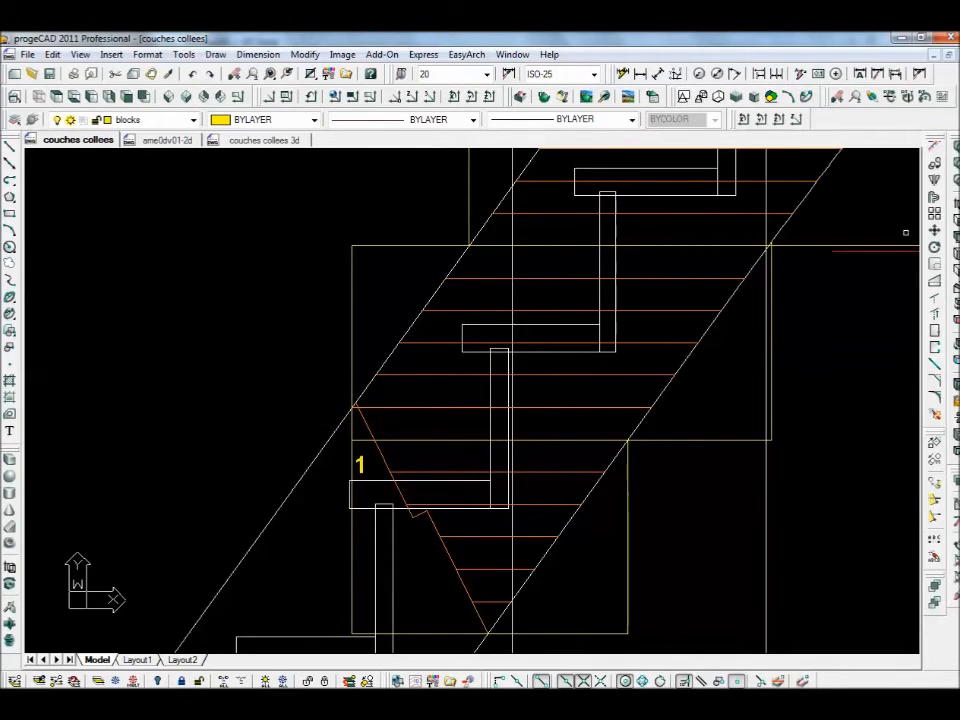
left_click(934, 163)
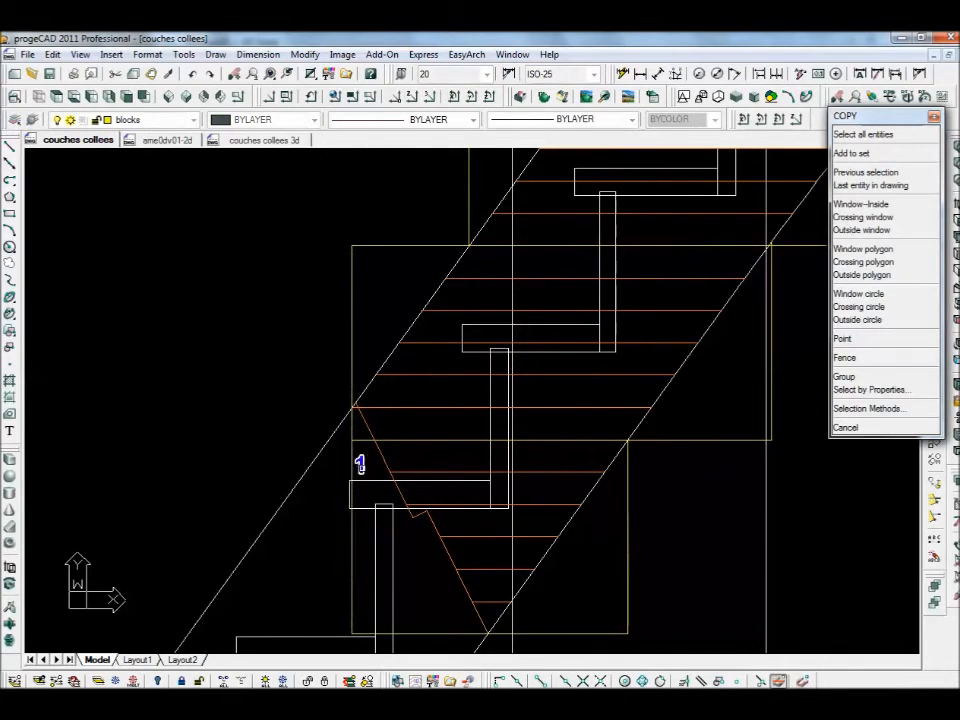
key("Return")
left_click(278, 429)
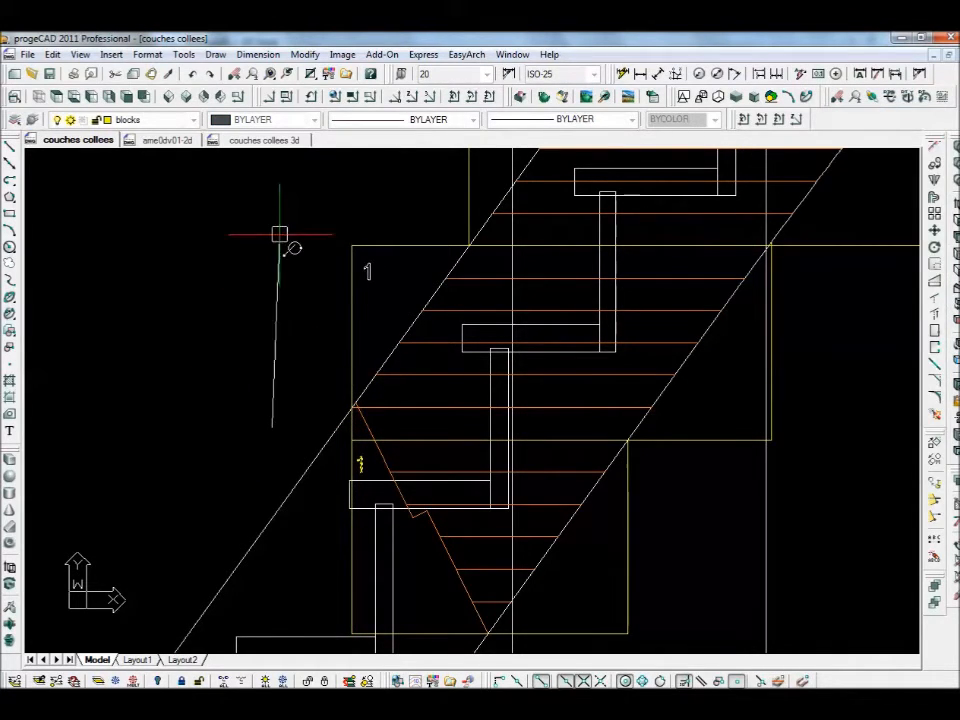
mouse_move(317, 227)
middle_mouse_down()
mouse_move(304, 304)
mouse_move(234, 423)
middle_mouse_up()
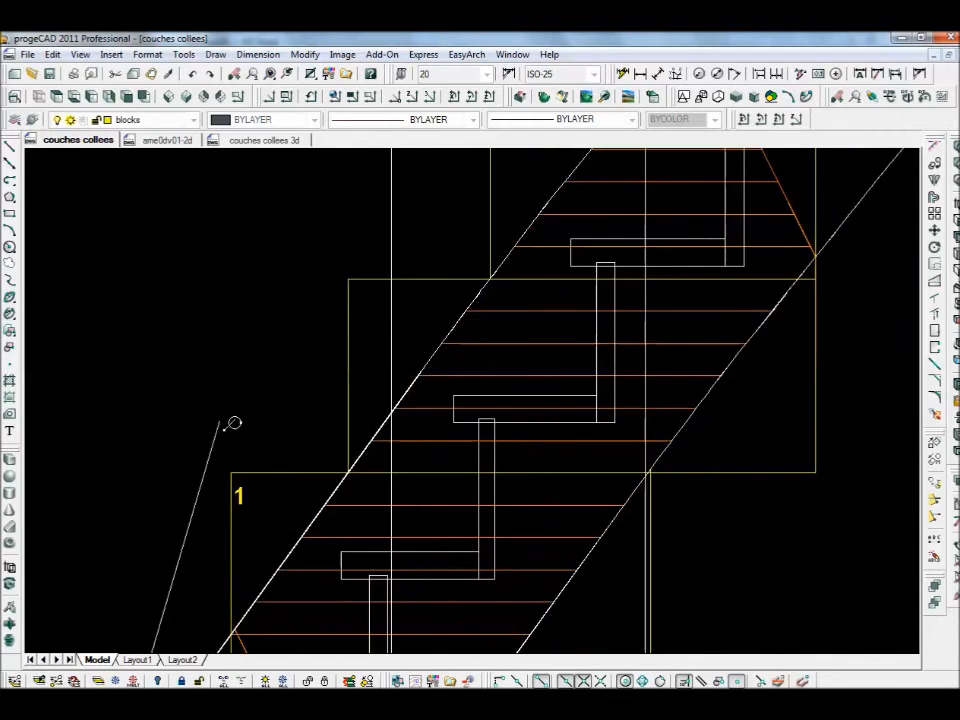
scroll(234, 423, "down", 3)
scroll(344, 226, "down", 1)
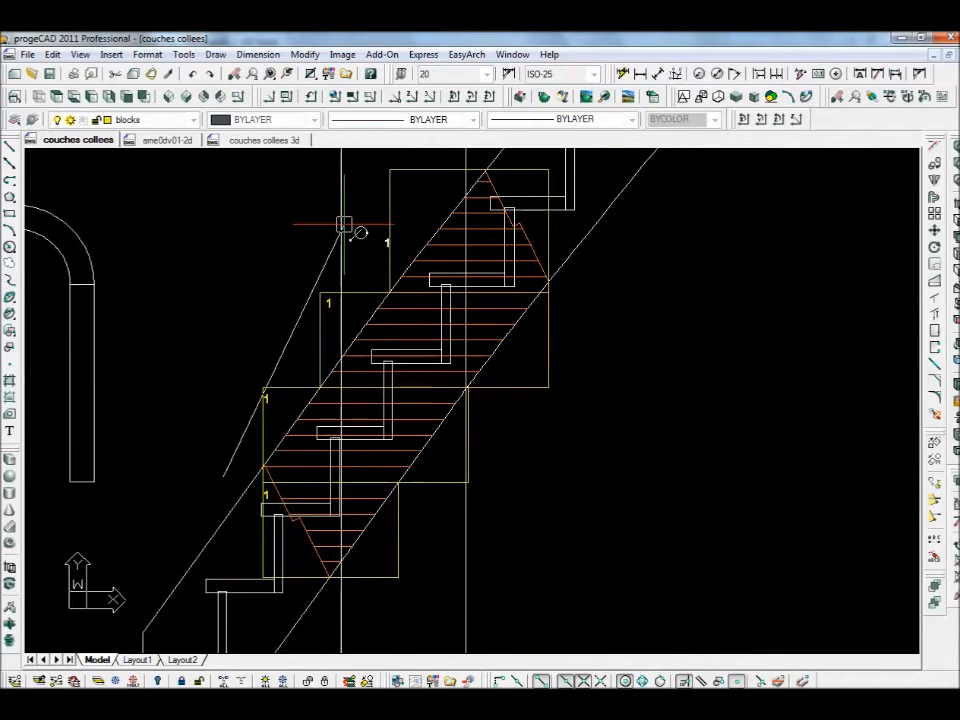
left_click(358, 167)
key("Return")
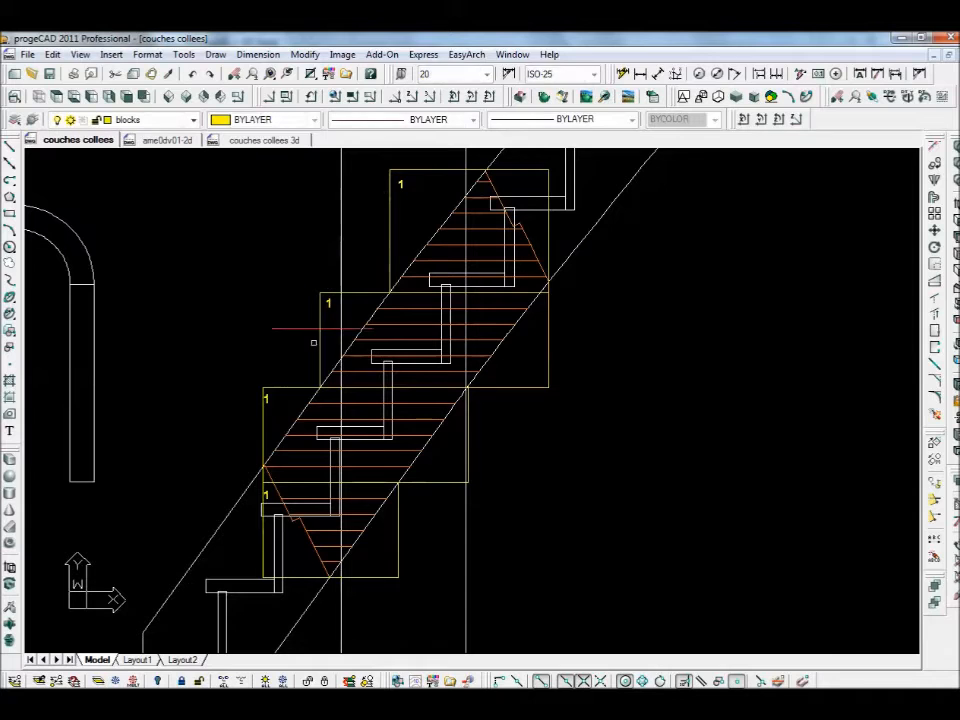
- Edit the three copied '1' labels to read 2, 3 and 4 going up the stair
double_click(265, 397)
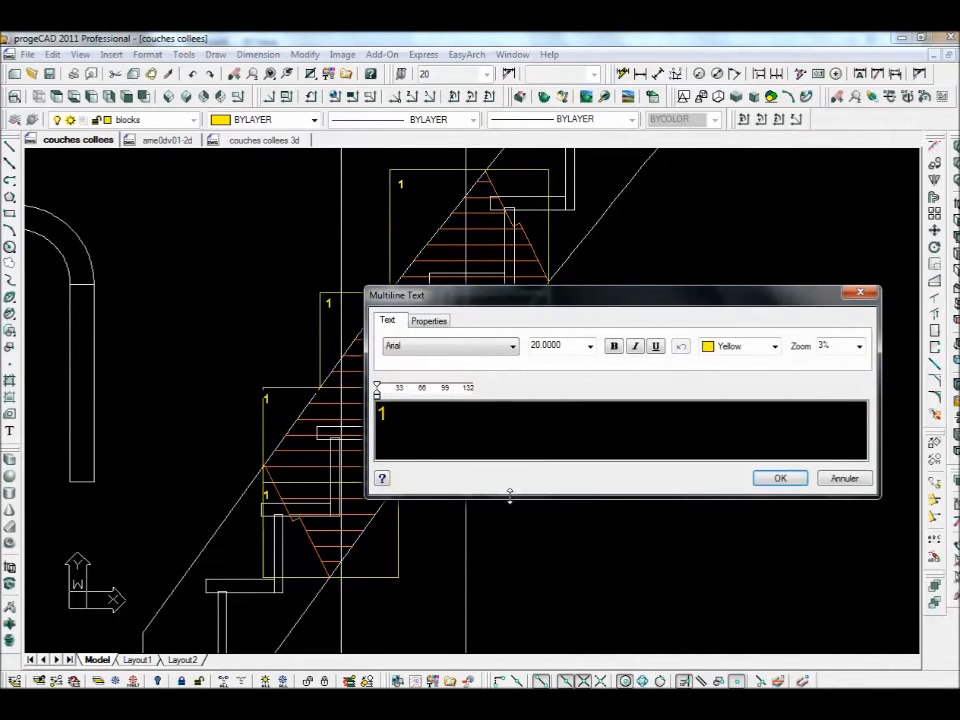
type("2")
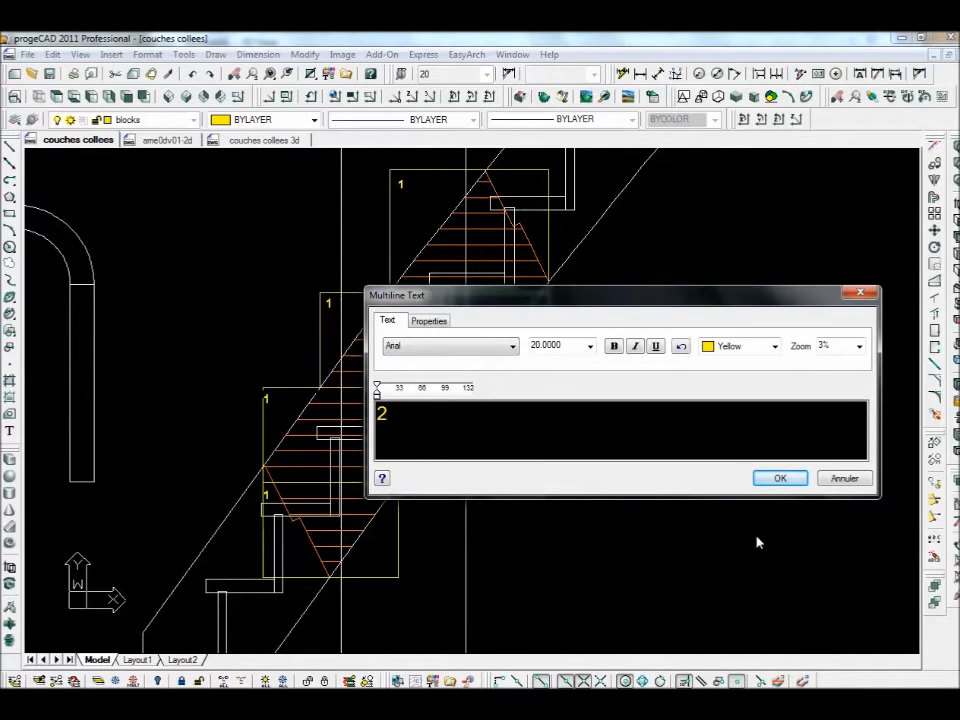
left_click(795, 480)
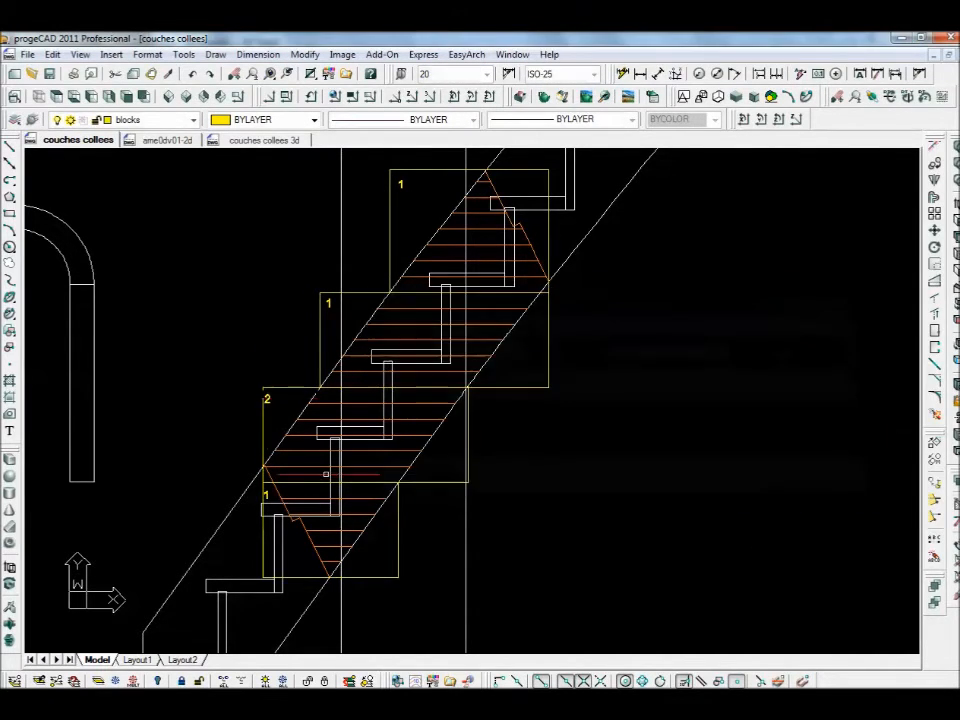
double_click(330, 304)
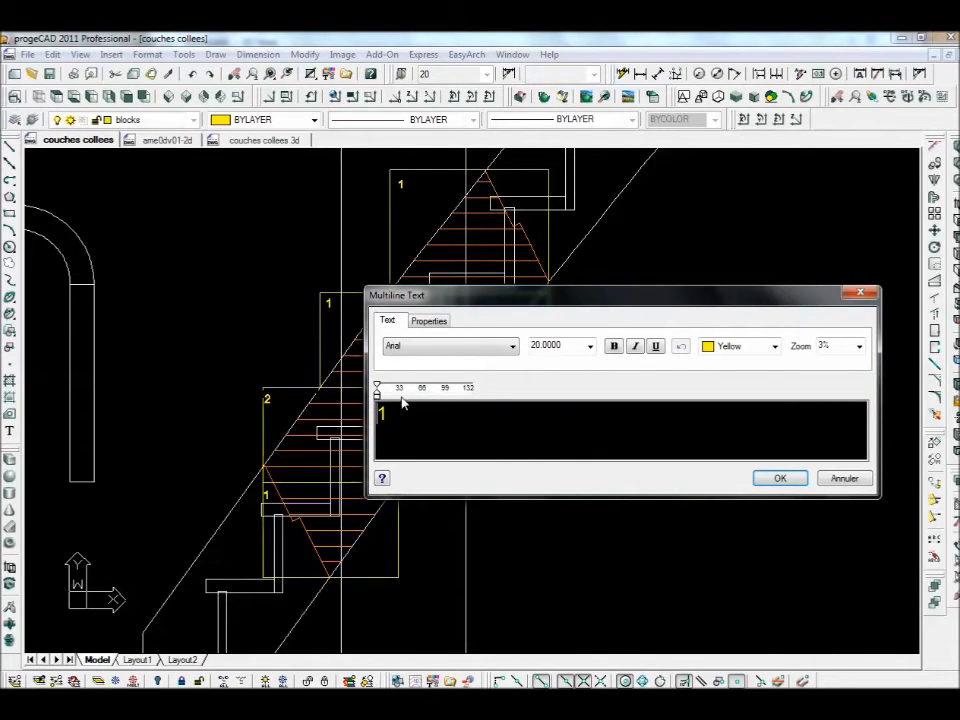
left_click(781, 479)
left_click(401, 184)
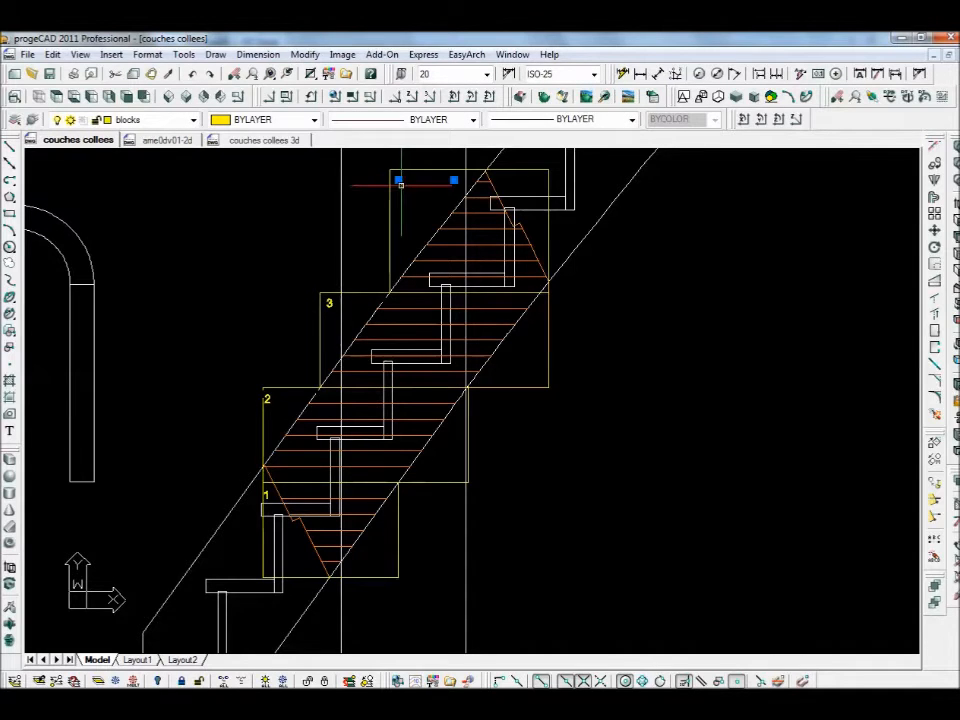
double_click(400, 184)
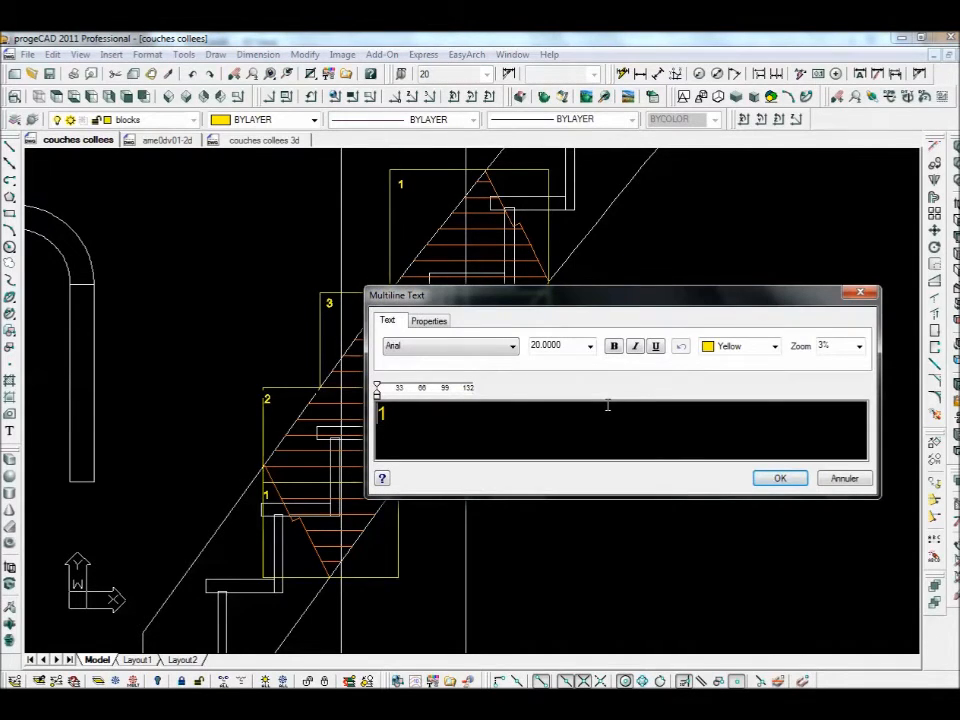
left_click(771, 482)
mouse_move(81, 514)
middle_mouse_down()
mouse_move(253, 493)
mouse_move(343, 506)
middle_mouse_up()
scroll(377, 349, "down", 1)
middle_click_drag(377, 350, 361, 405)
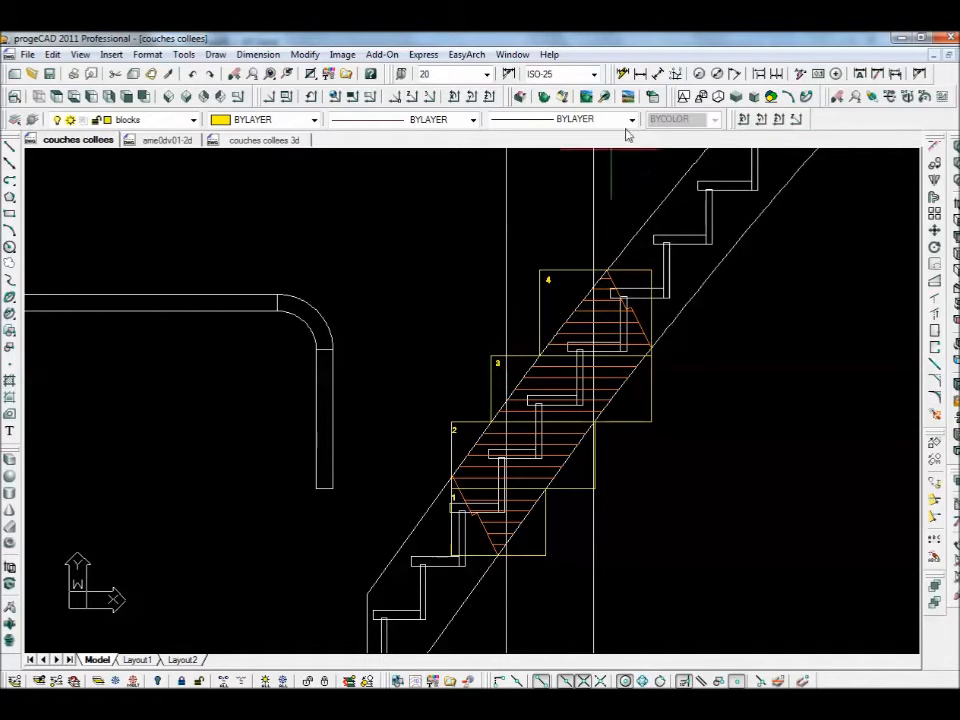
left_click(641, 76)
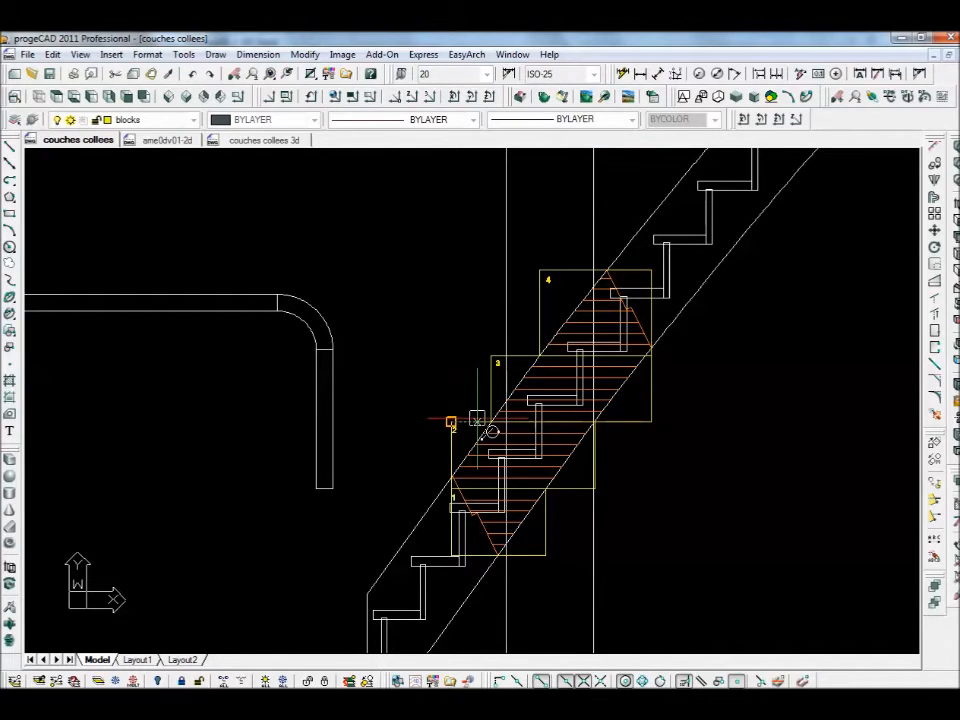
left_click(507, 421)
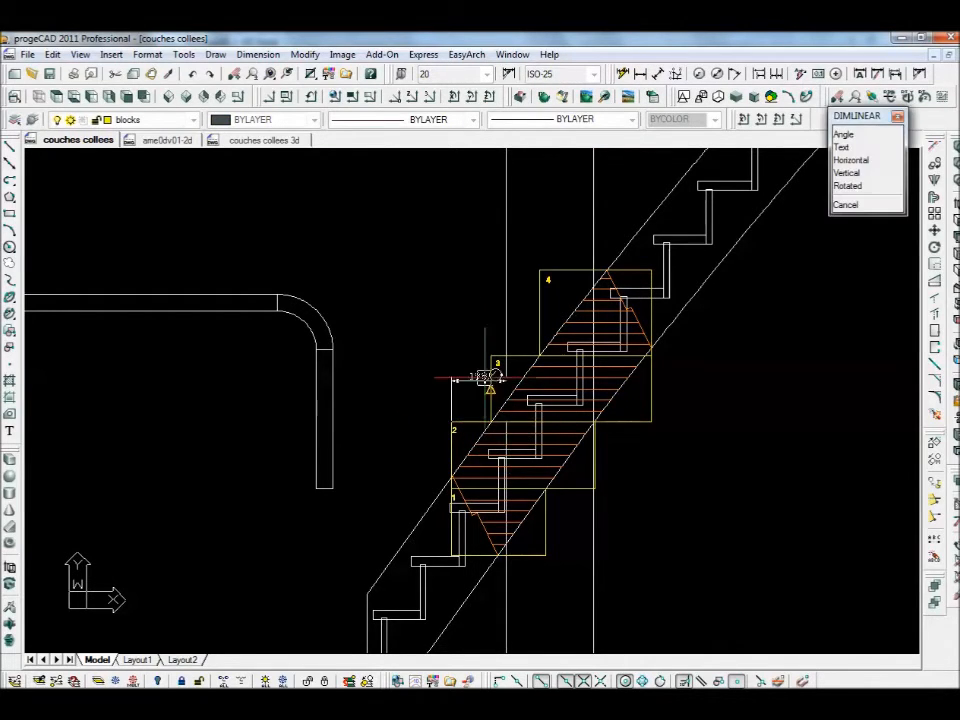
left_click(470, 315)
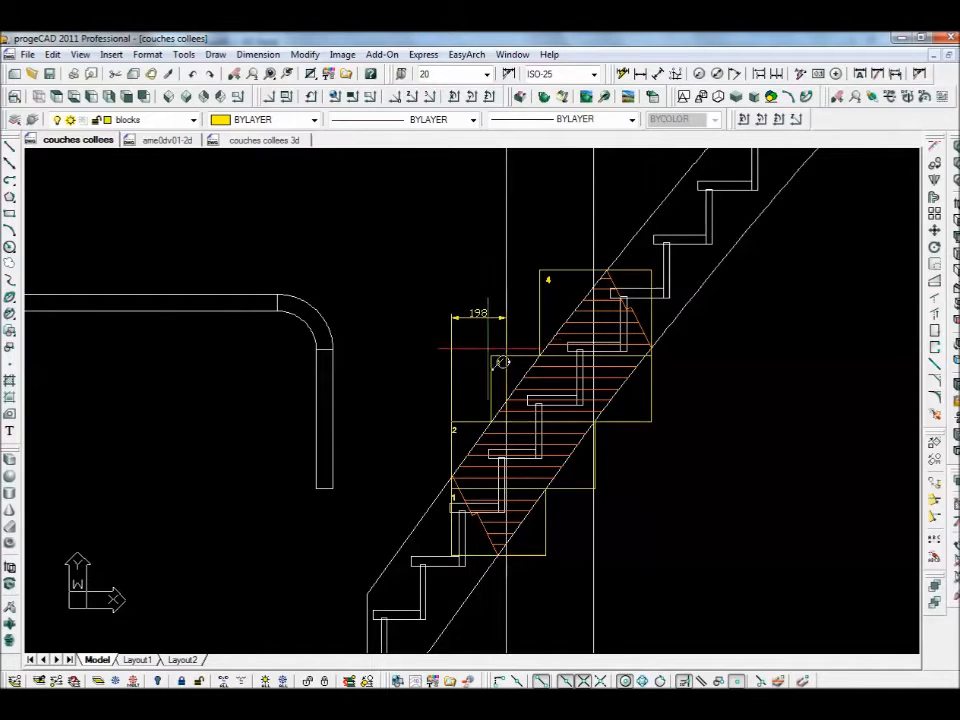
right_click(488, 348)
left_click(490, 354)
left_click(504, 352)
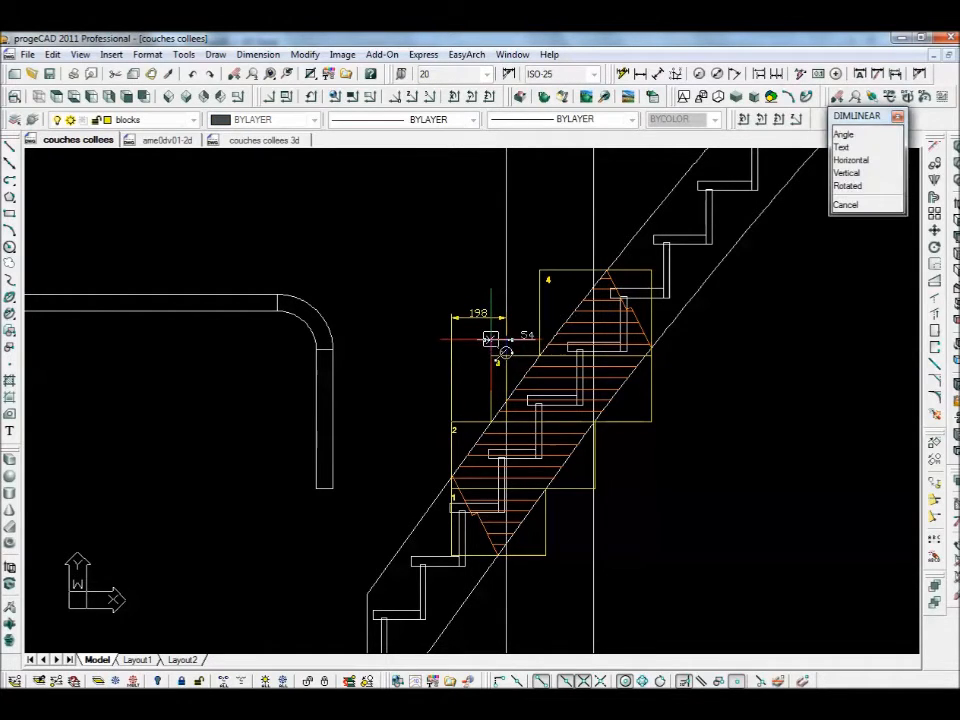
left_click(490, 339)
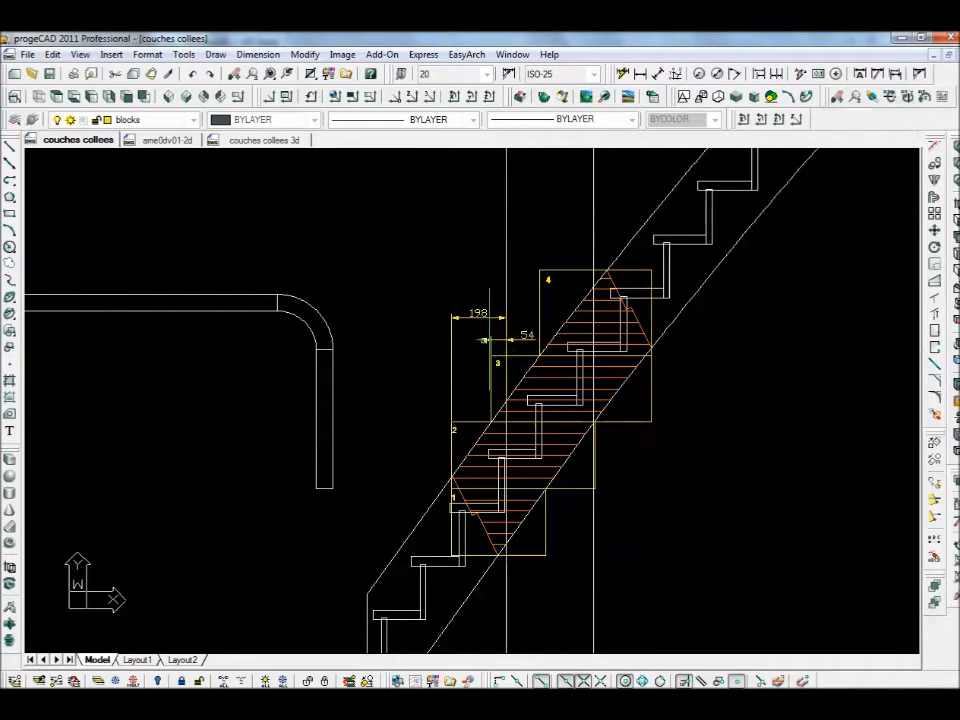
right_click(538, 266)
left_click(538, 268)
left_click(507, 268)
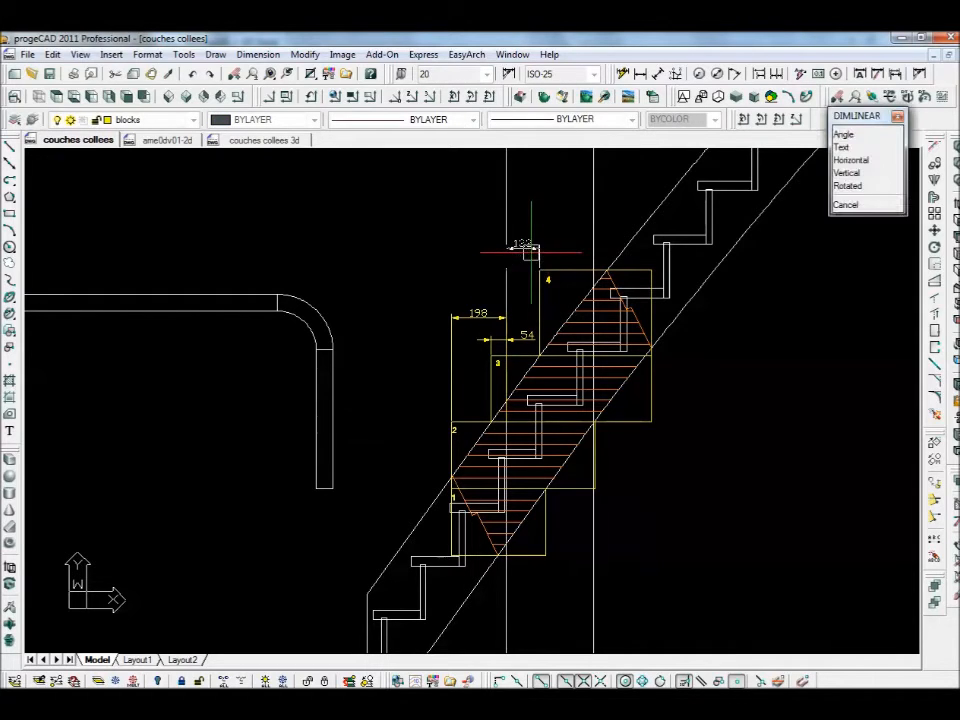
left_click(530, 250)
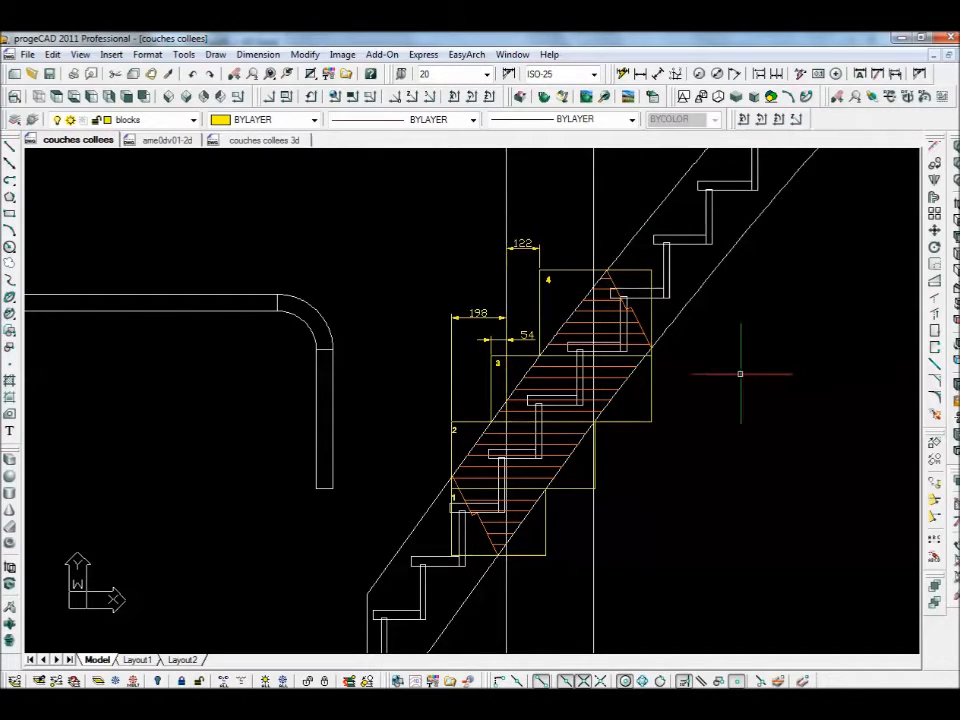
right_click(525, 578)
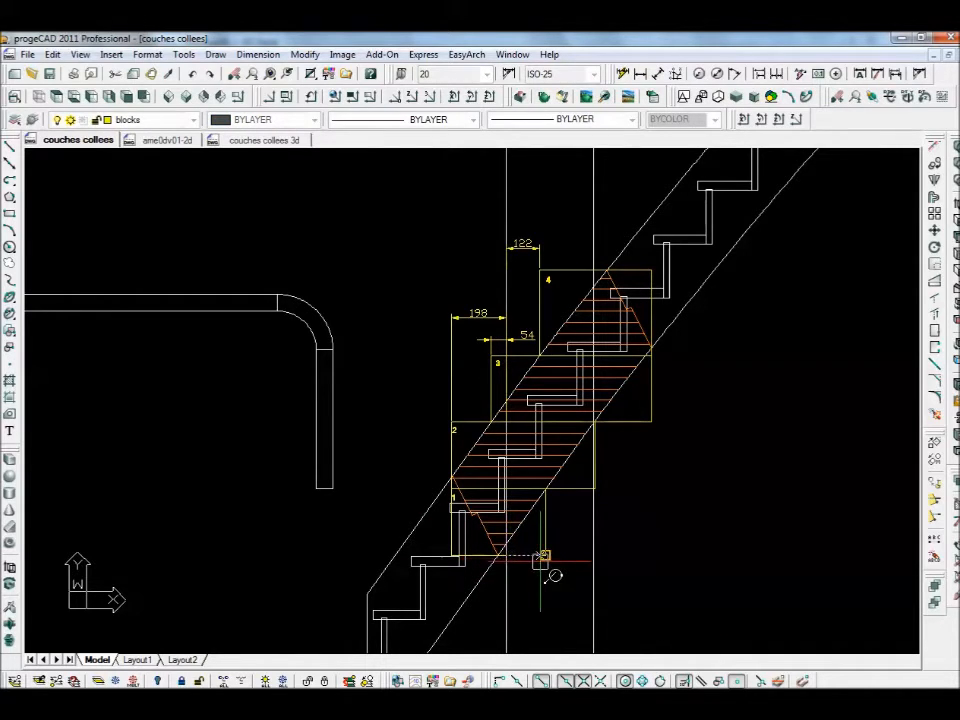
left_click(542, 560)
left_click(537, 581)
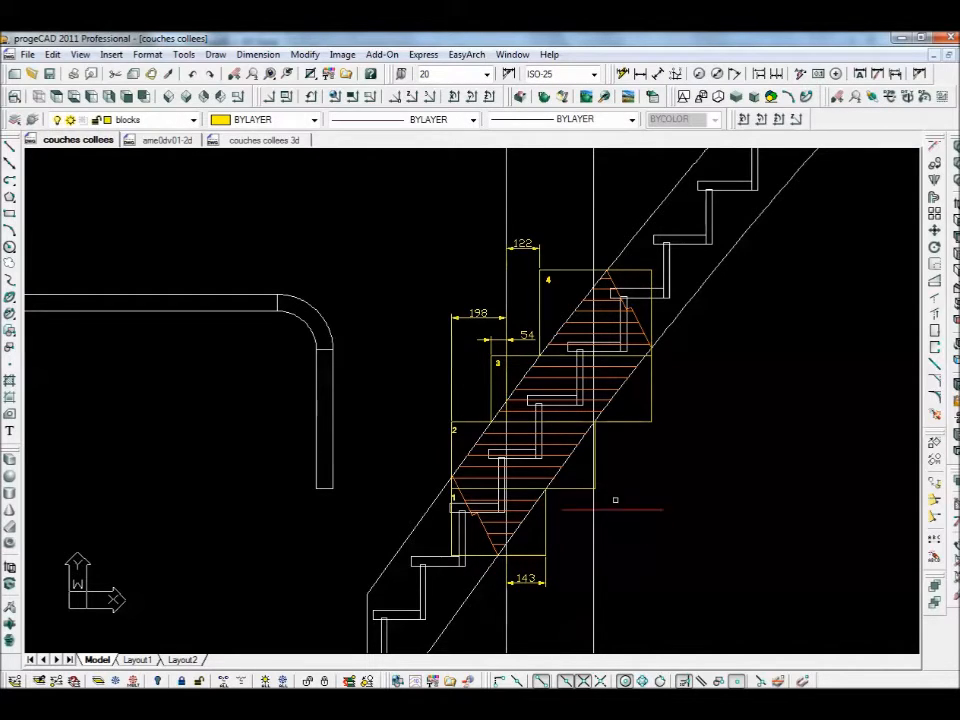
key("Return")
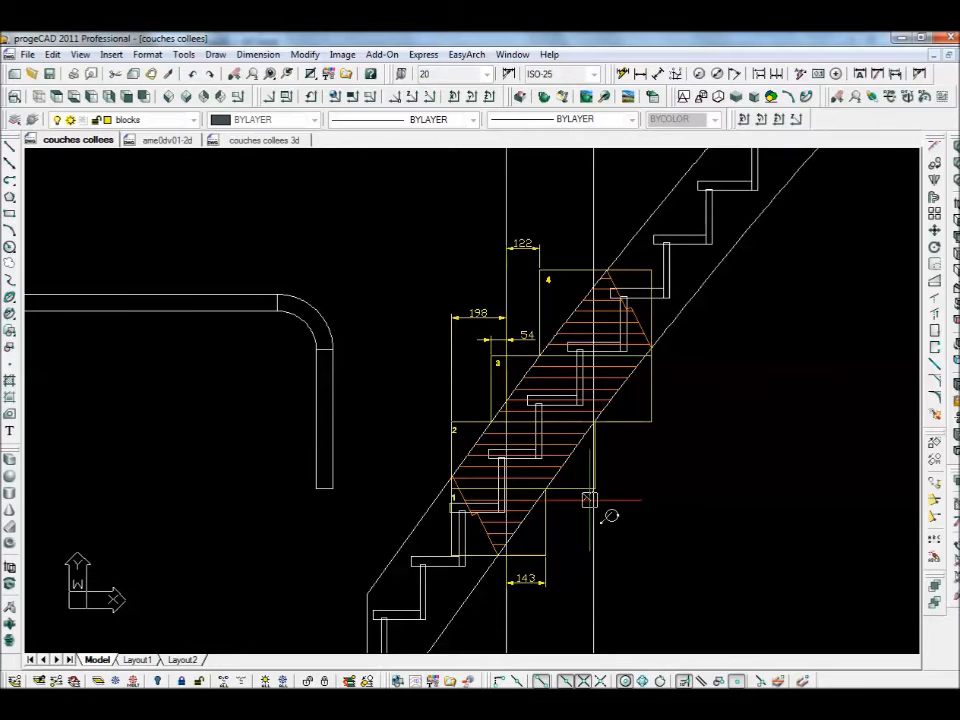
scroll(590, 500, "up", 6)
left_click(561, 465)
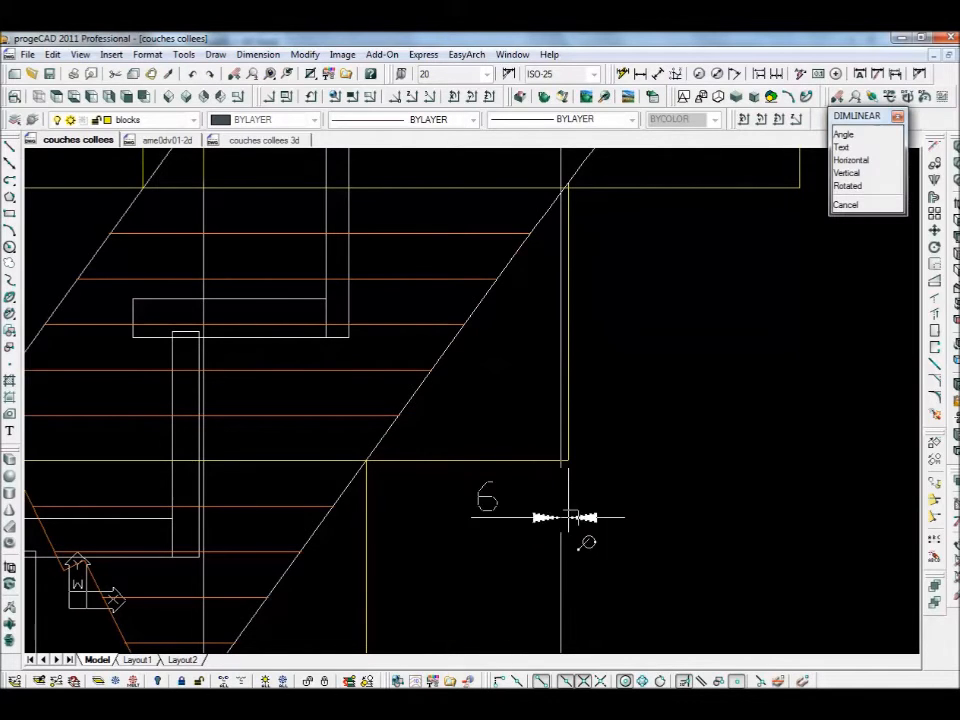
left_click(605, 596)
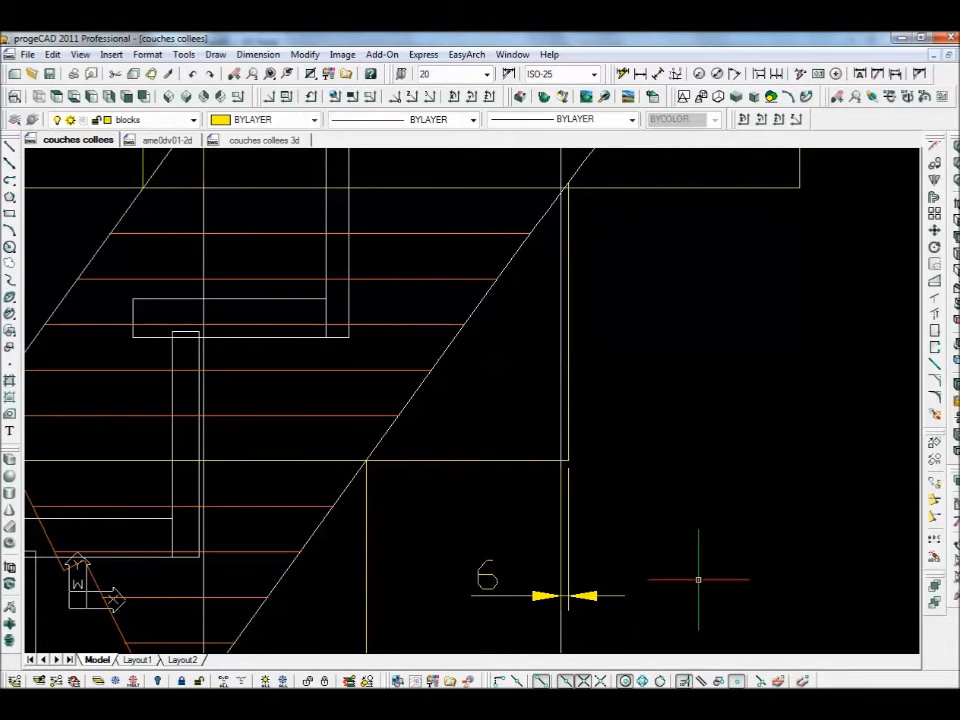
scroll(700, 574, "down", 3)
scroll(763, 569, "down", 1)
scroll(763, 569, "up", 5)
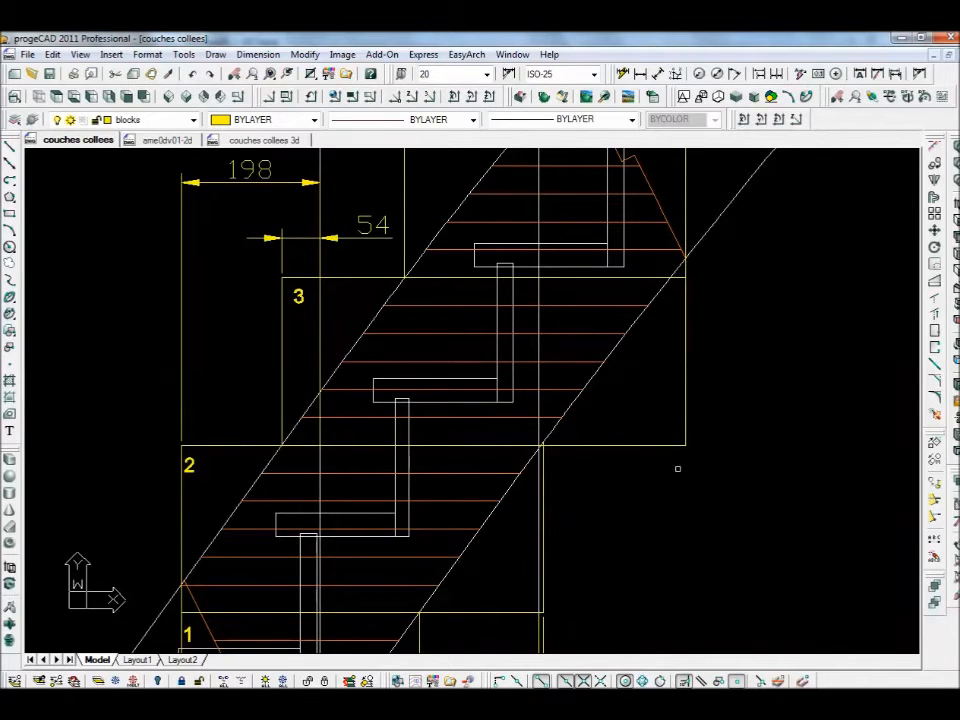
scroll(688, 480, "down", 3)
scroll(690, 455, "up", 1)
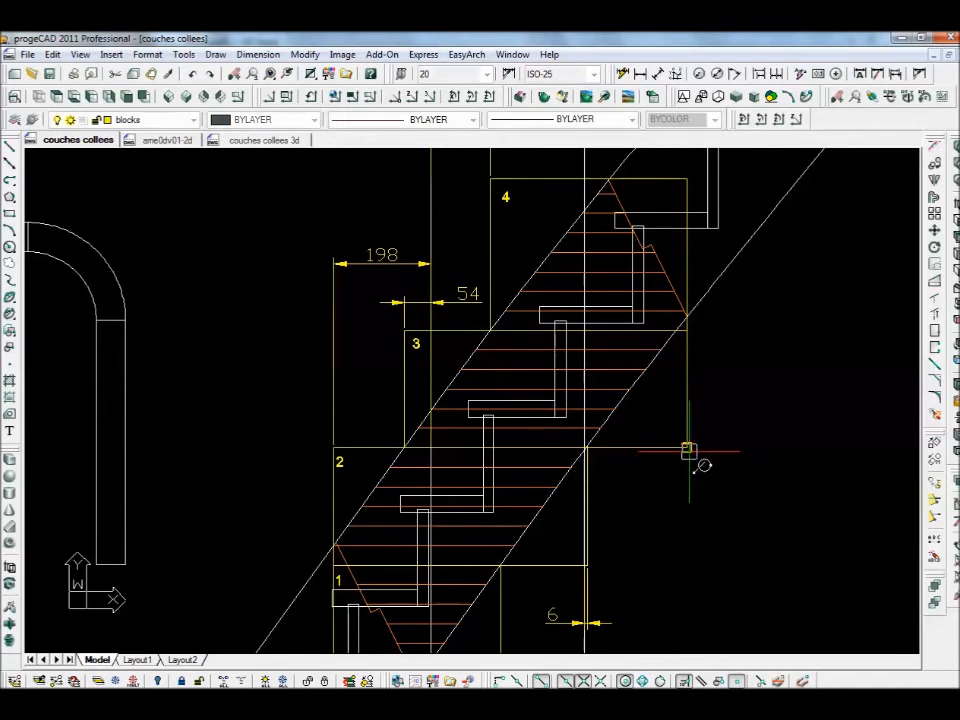
left_click(688, 450)
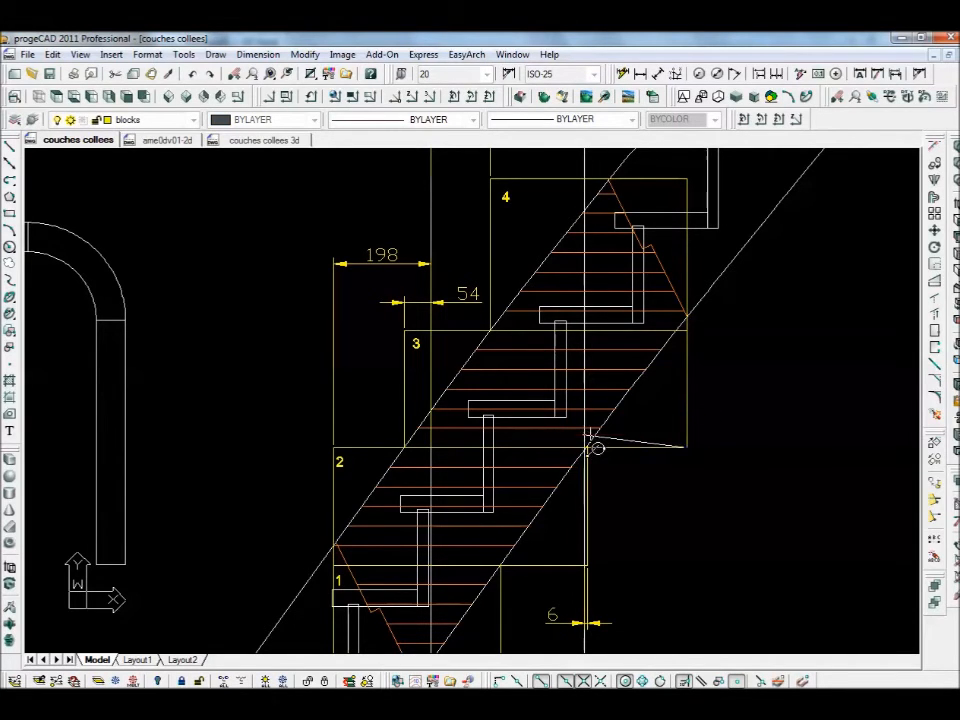
left_click(592, 438)
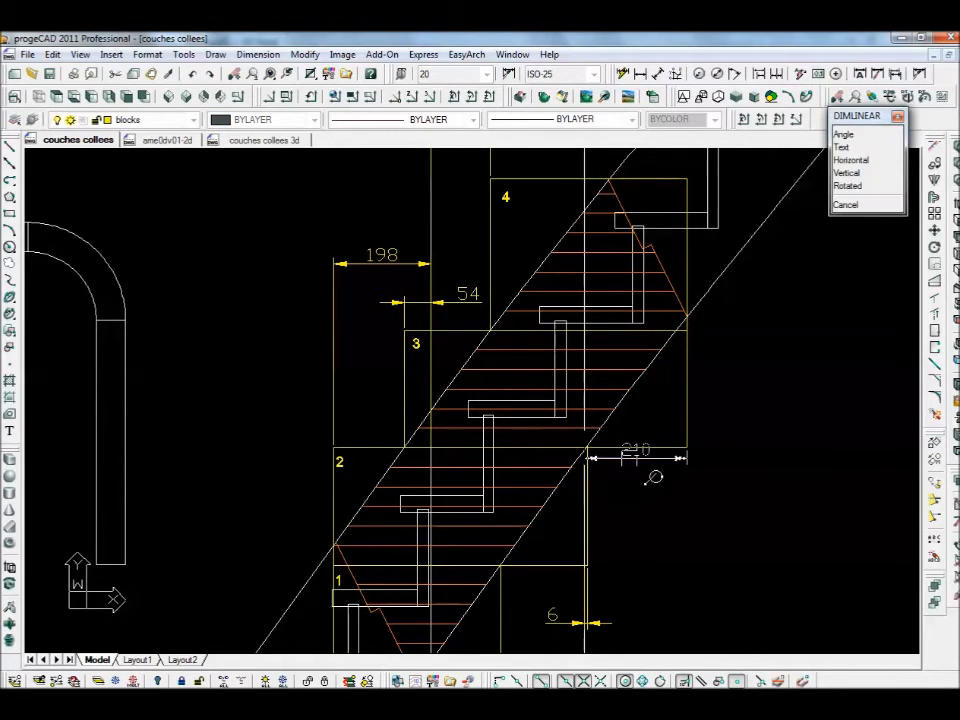
left_click(689, 505)
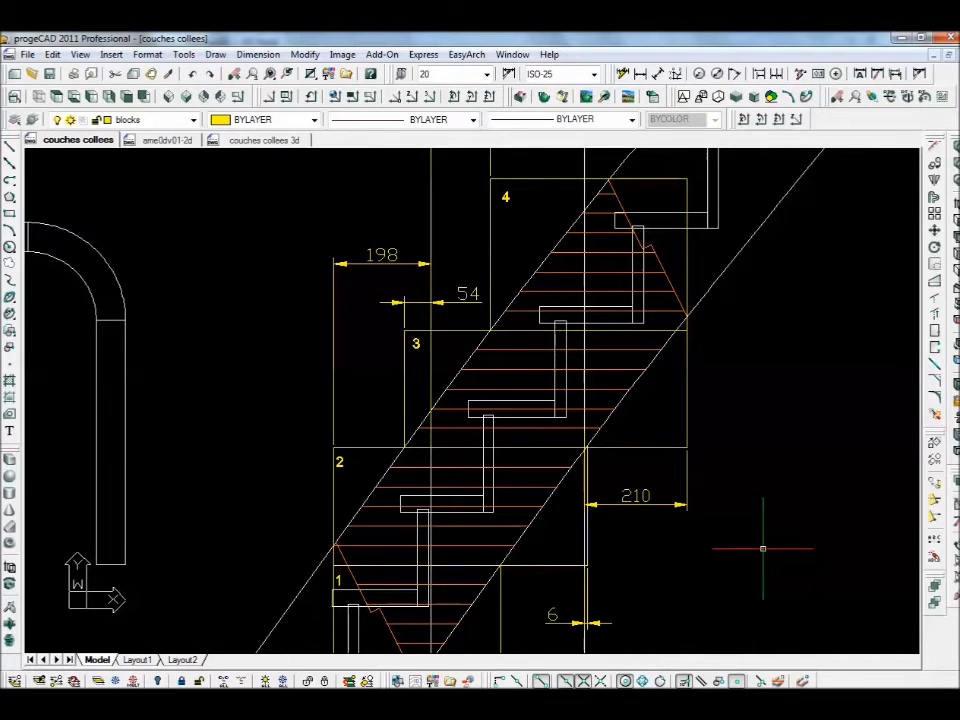
scroll(762, 548, "down", 3)
middle_click_drag(762, 548, 560, 460)
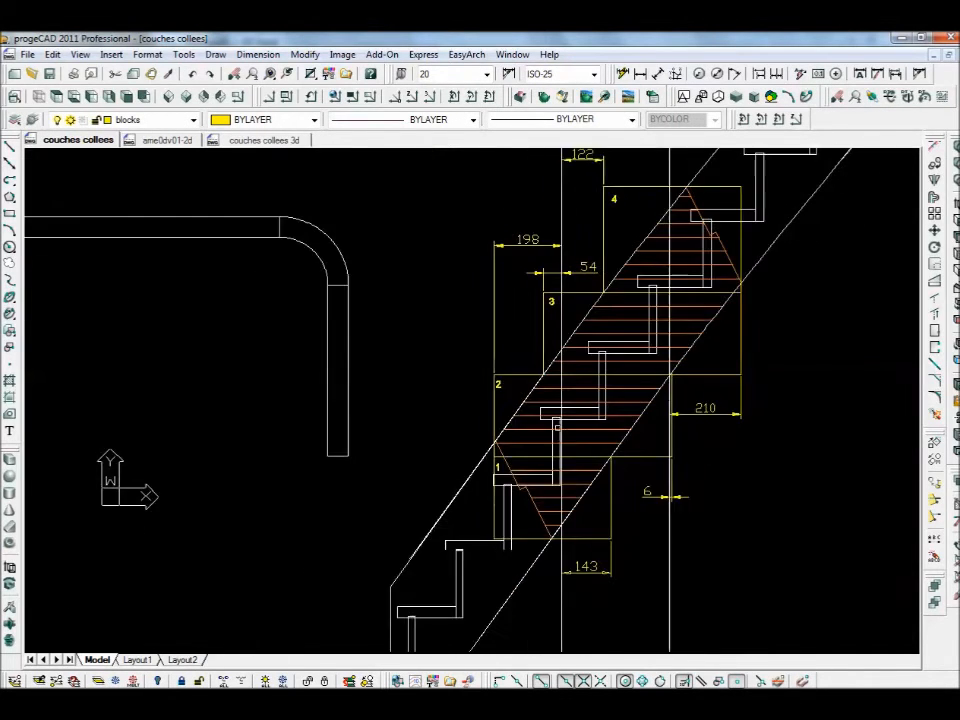
scroll(536, 454, "up", 2)
middle_click_drag(401, 368, 435, 418)
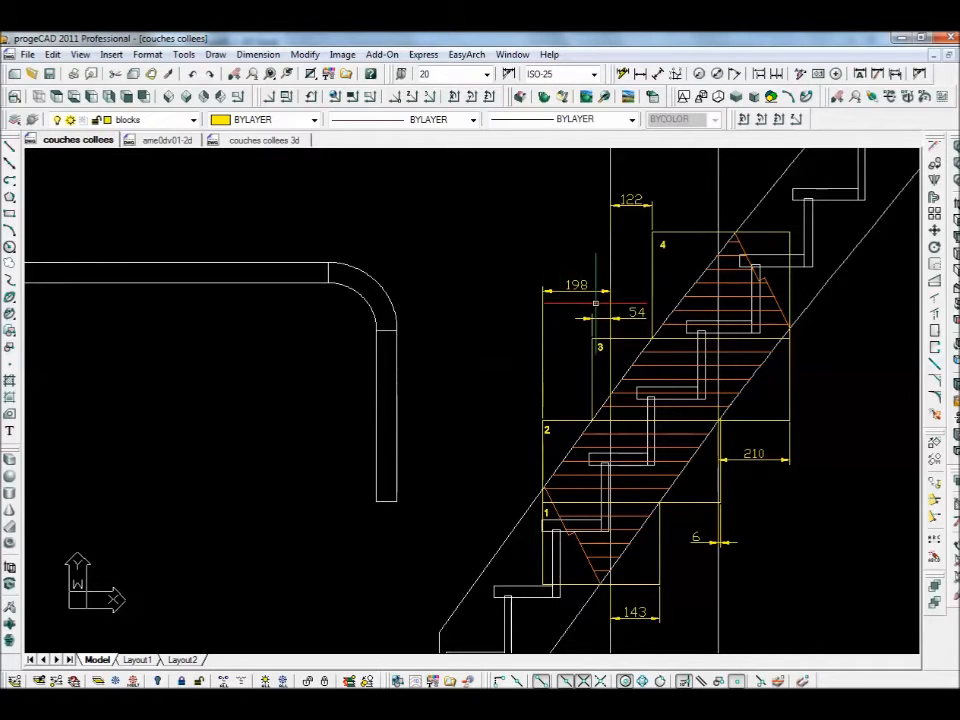
- Draw a horizontal construction line (XLINE) through the end of the handrail bend
left_click(9, 163)
left_click(377, 332)
left_click(292, 333)
key("Escape")
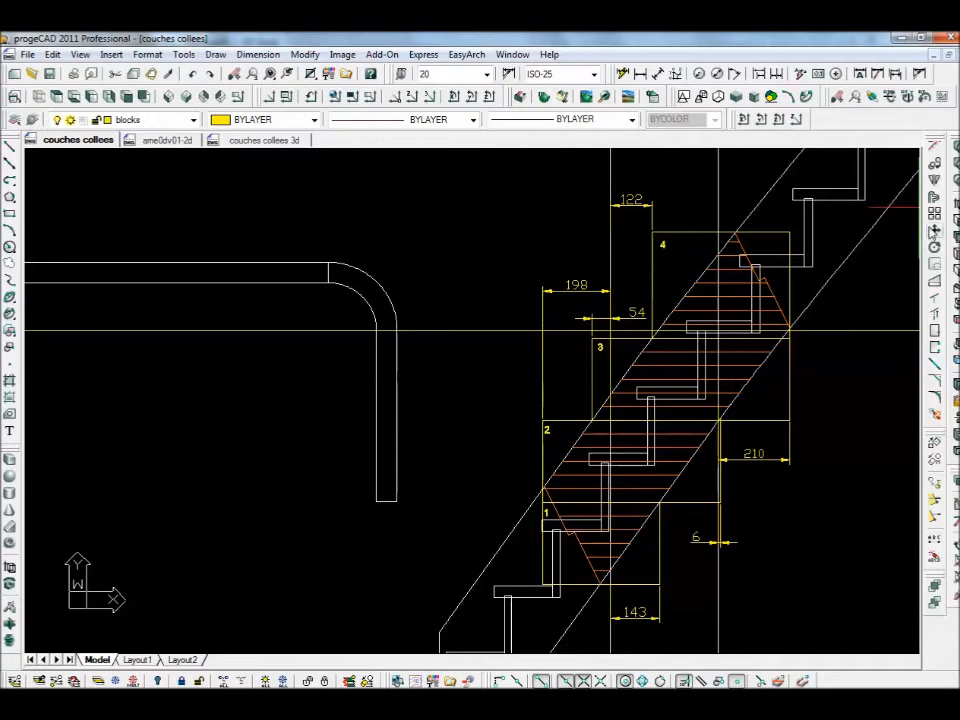
- Move the construction line down along the handrail's vertical arm
left_click(933, 230)
left_click(443, 331)
left_click(443, 331)
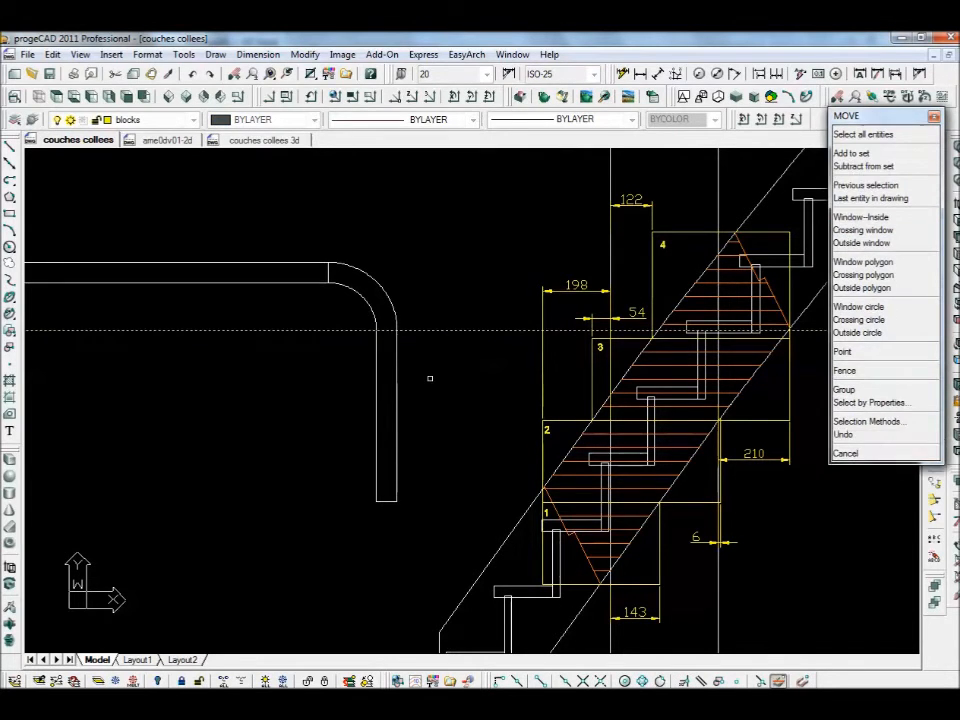
right_click(436, 367)
left_click(441, 358)
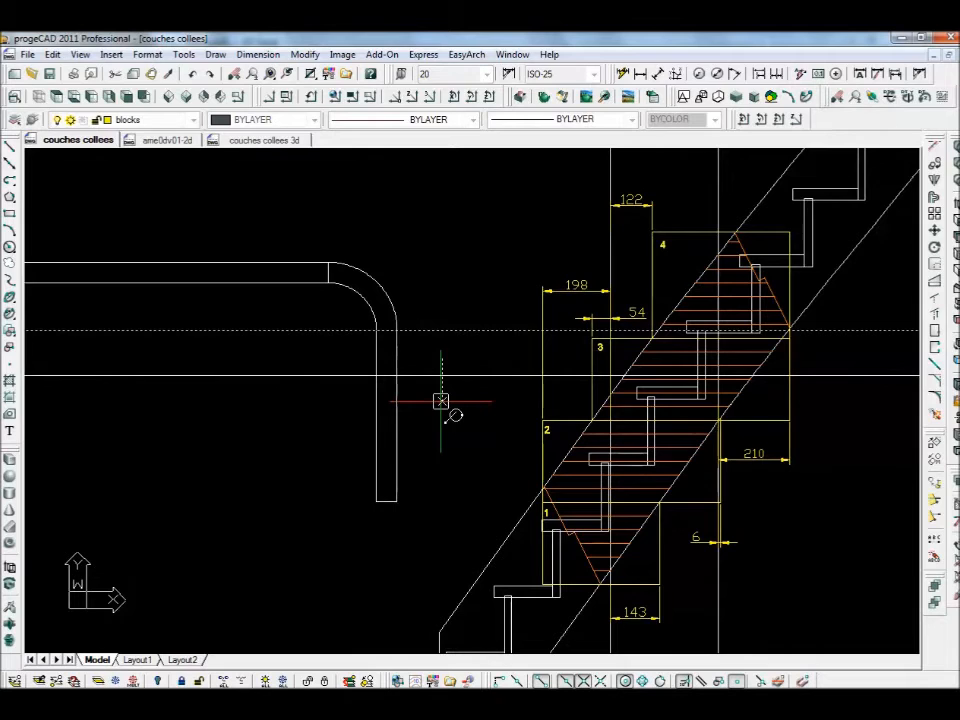
left_click(438, 398)
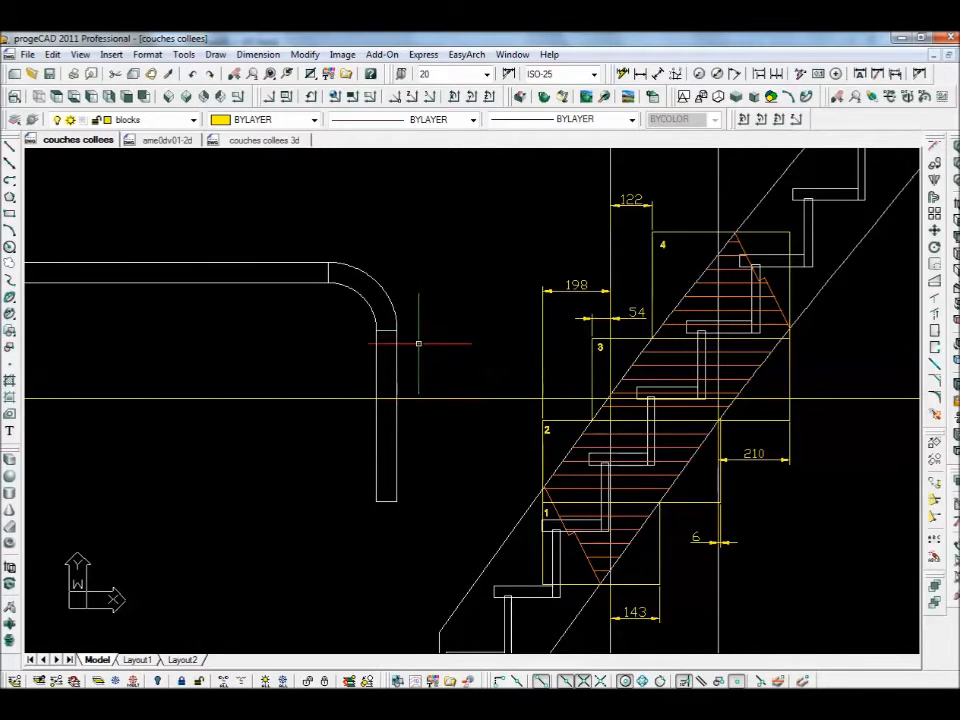
- Draw a helper circle centred on the end of the handrail bend
key("c")
key("Return")
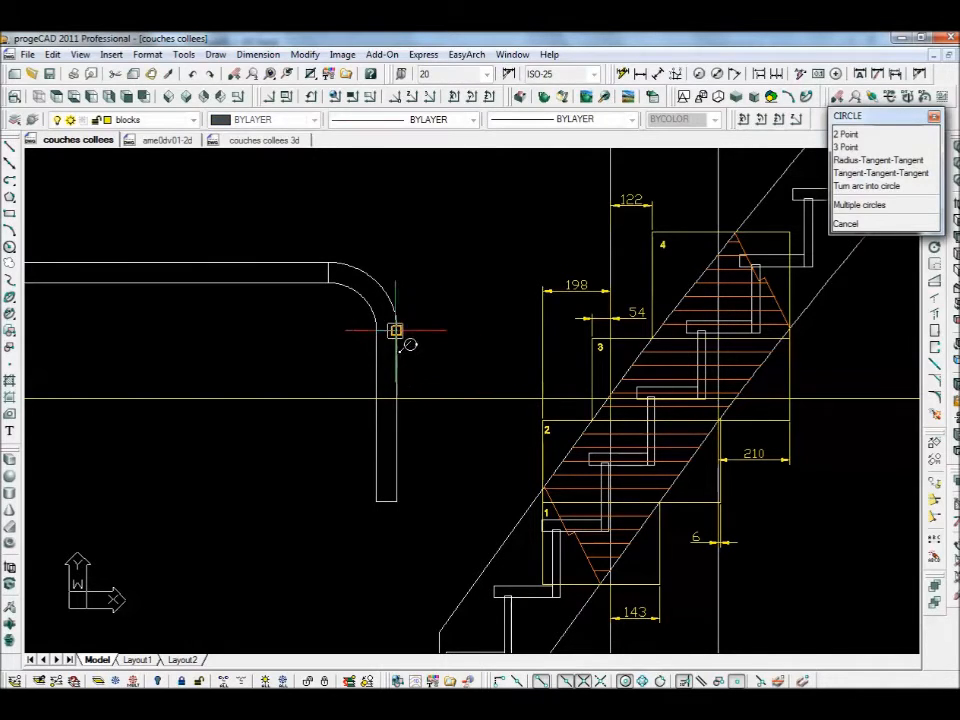
left_click(396, 331)
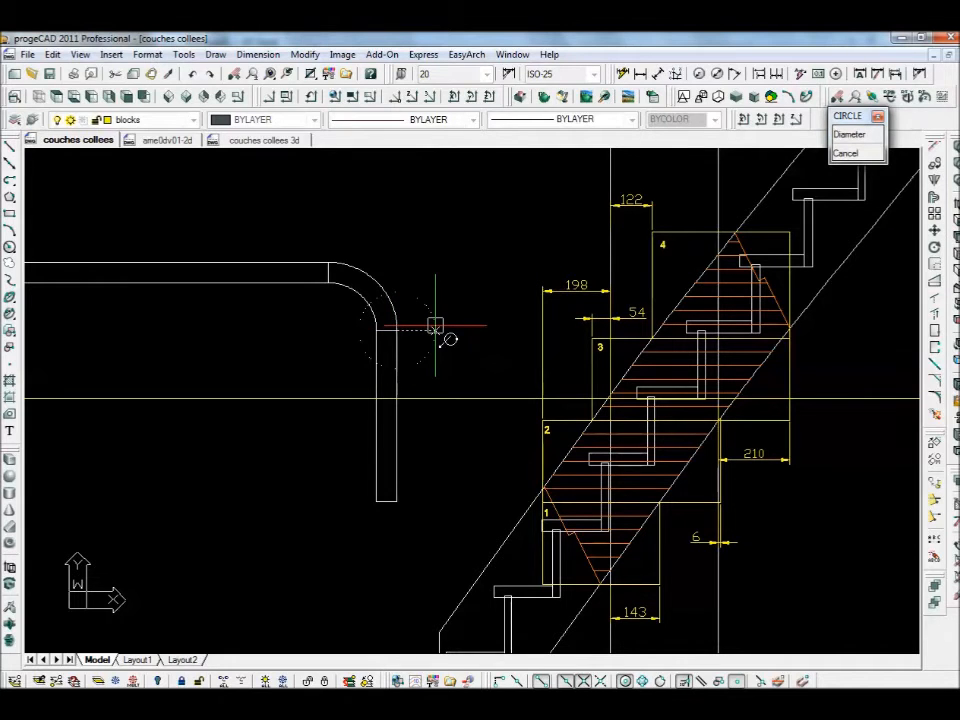
left_click(435, 326)
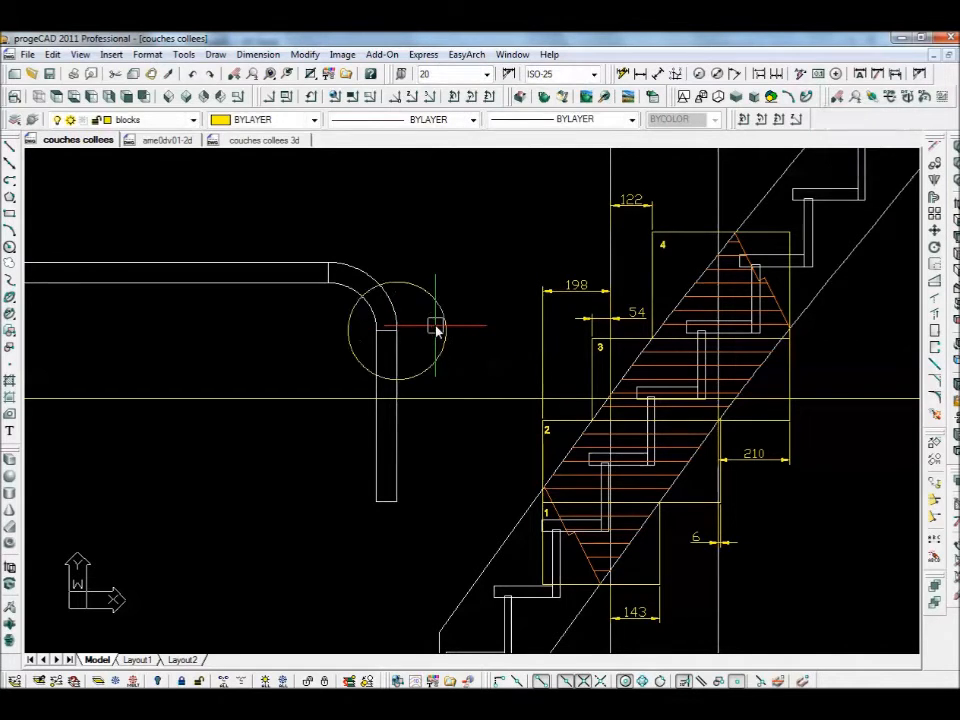
scroll(373, 303, "up", 3)
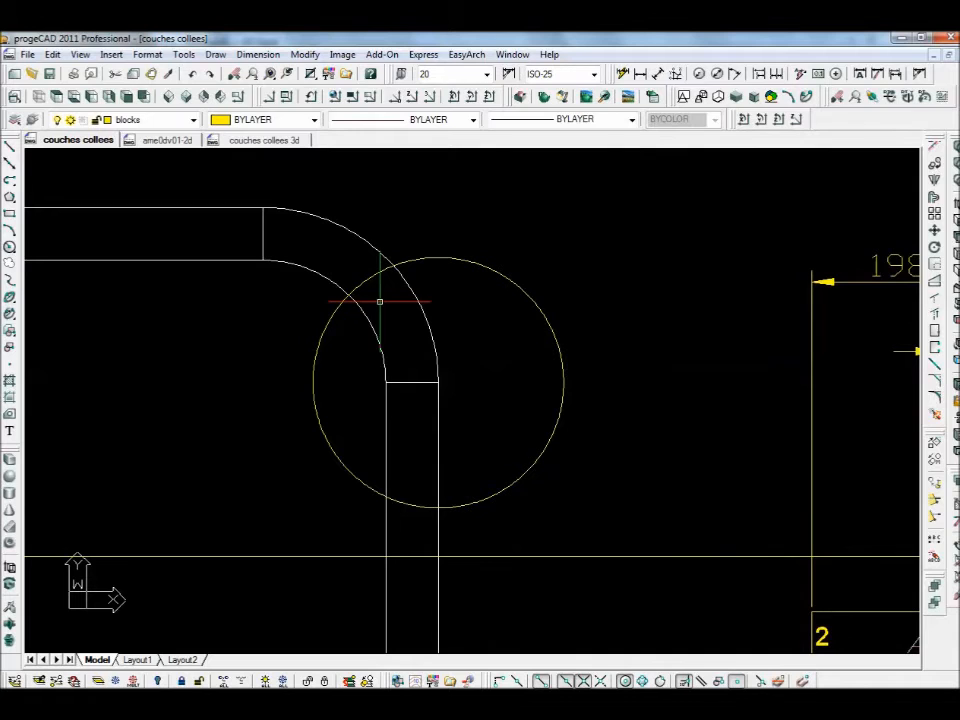
- Draw a joint line across the bend from the circle/arc intersection, then delete the circle
key("l")
key("Return")
left_click(394, 270)
left_click(360, 302)
key("Return")
left_click(534, 297)
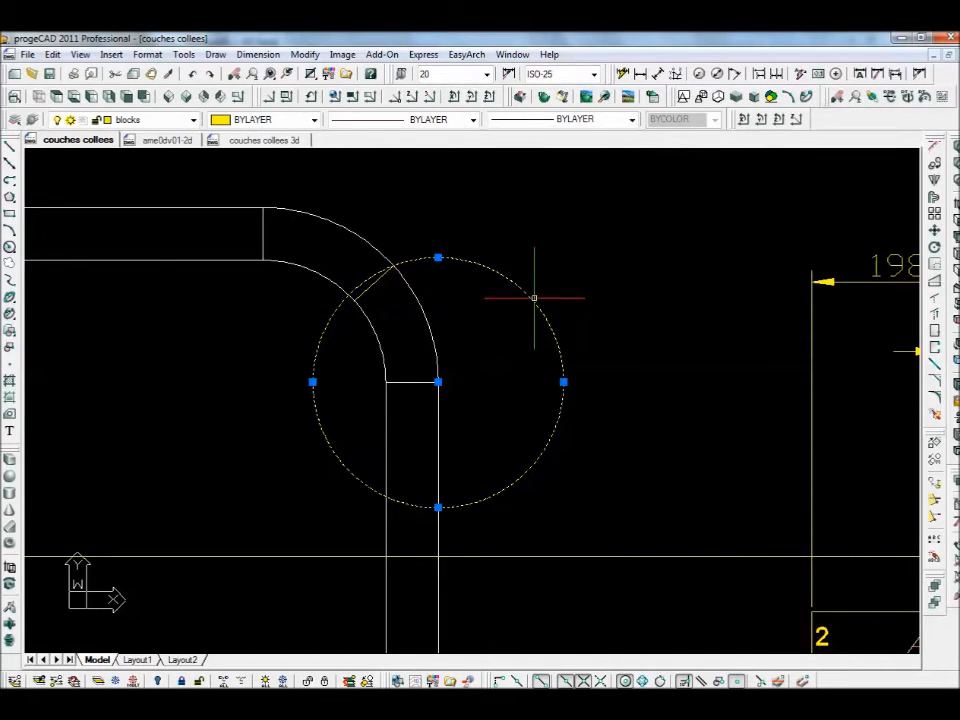
key("Delete")
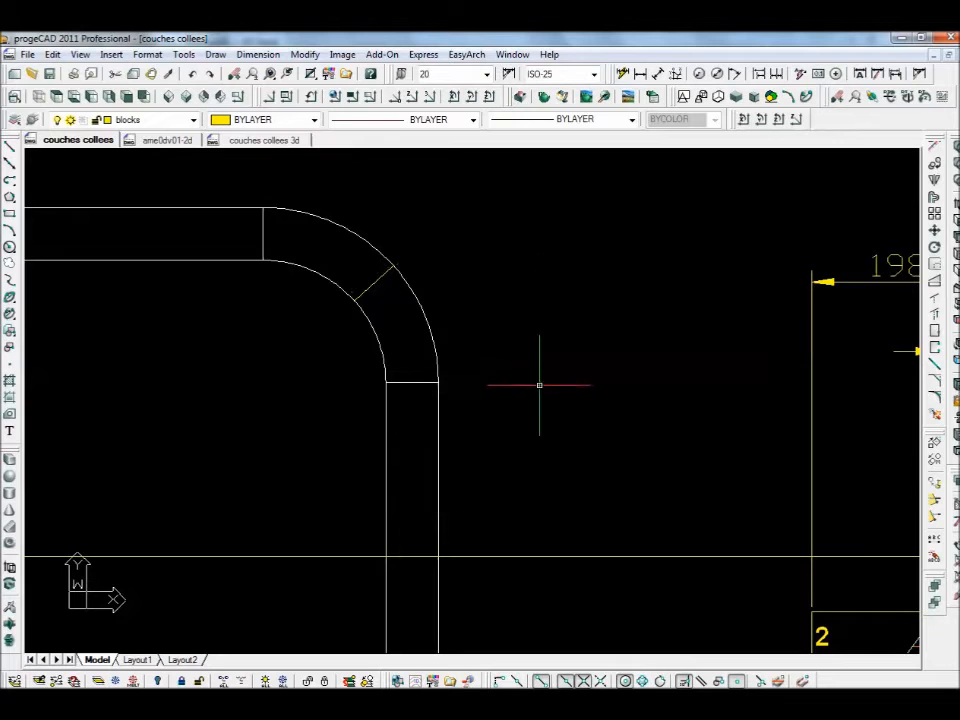
scroll(538, 386, "down", 1)
mouse_move(539, 386)
middle_mouse_down()
mouse_move(418, 336)
mouse_move(364, 330)
middle_mouse_up()
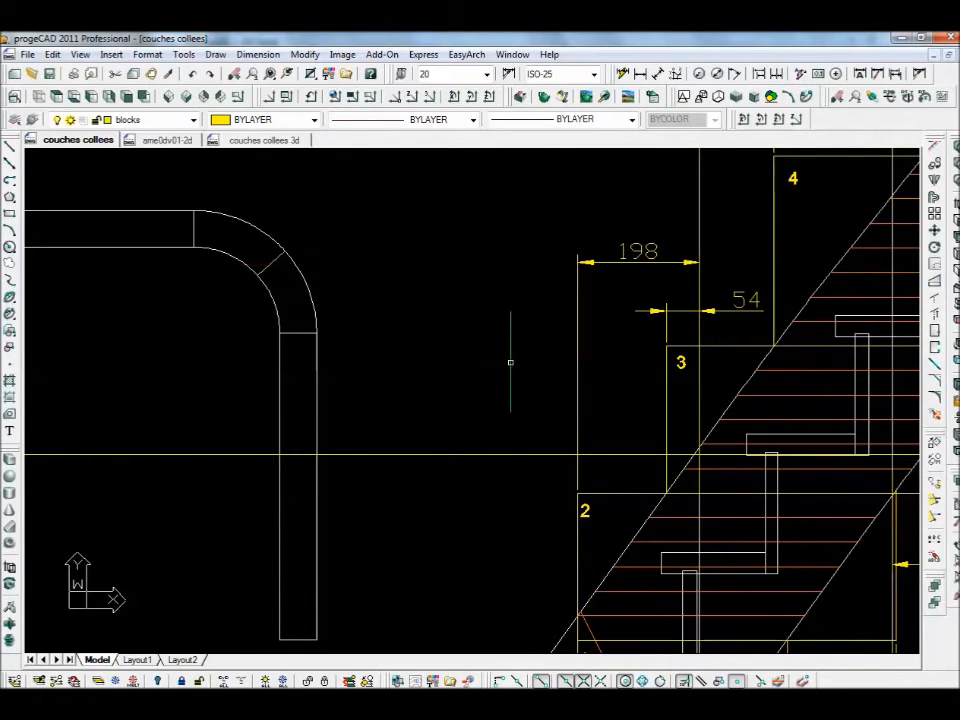
- Trim the handrail's vertical arm below the construction line
scroll(510, 362, "down", 2)
middle_click_drag(510, 371, 437, 350)
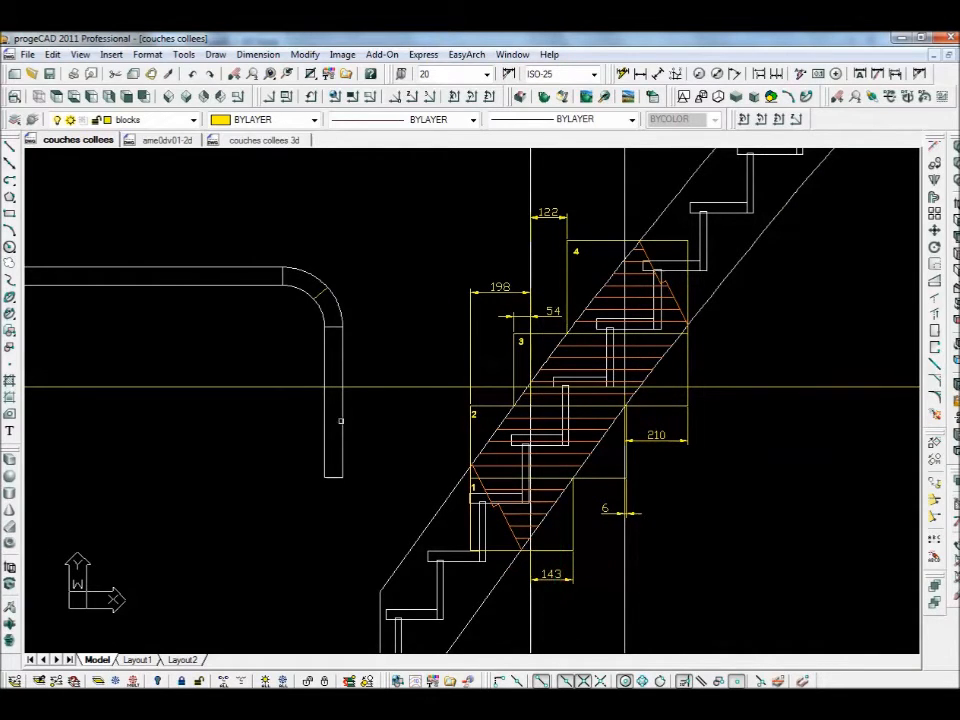
middle_click_drag(336, 355, 373, 356)
scroll(373, 356, "up", 2)
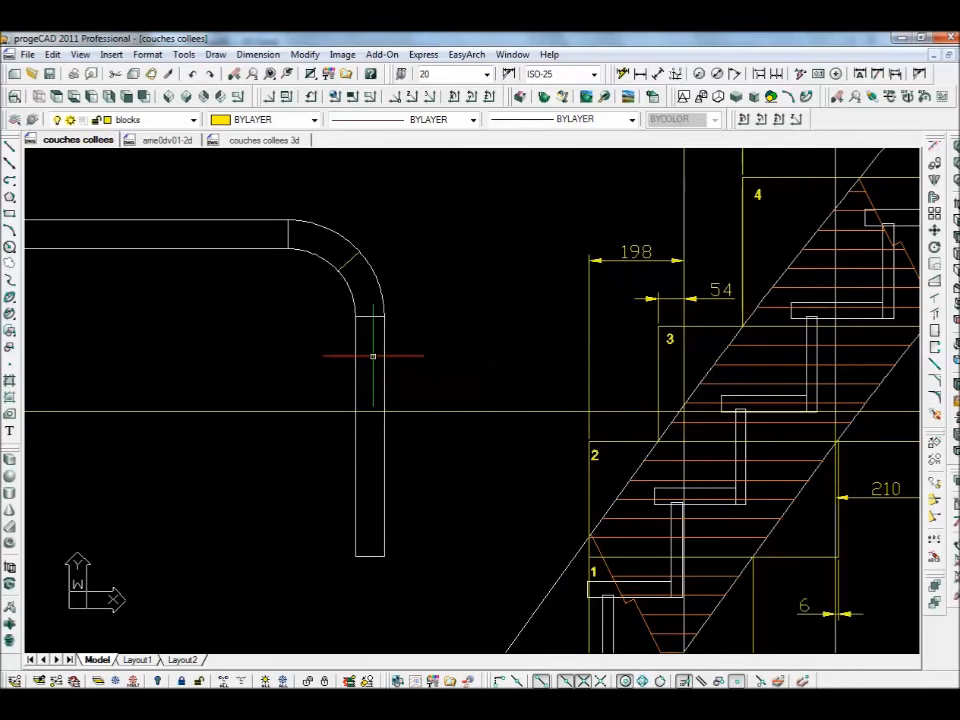
type("tr")
key("Return")
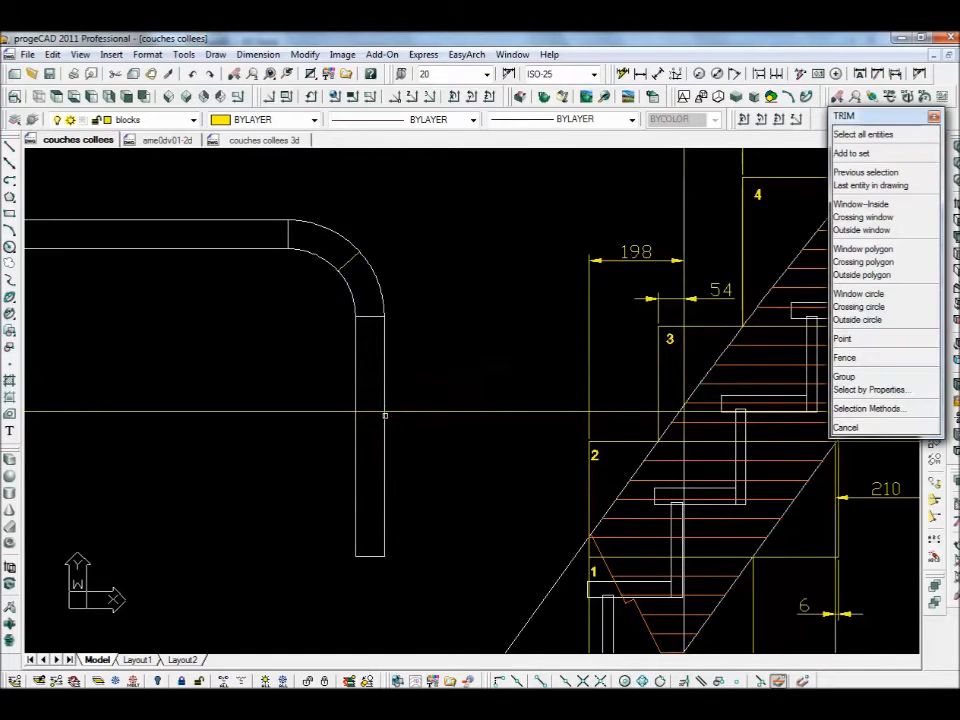
left_click(385, 402)
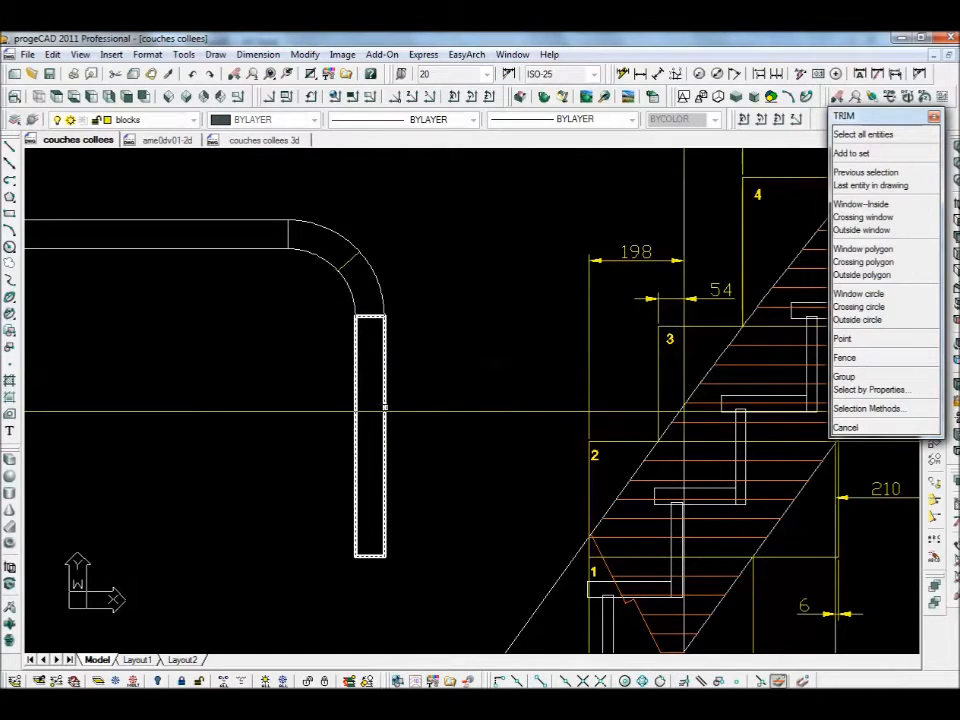
key("Return")
left_click(404, 410)
key("Return")
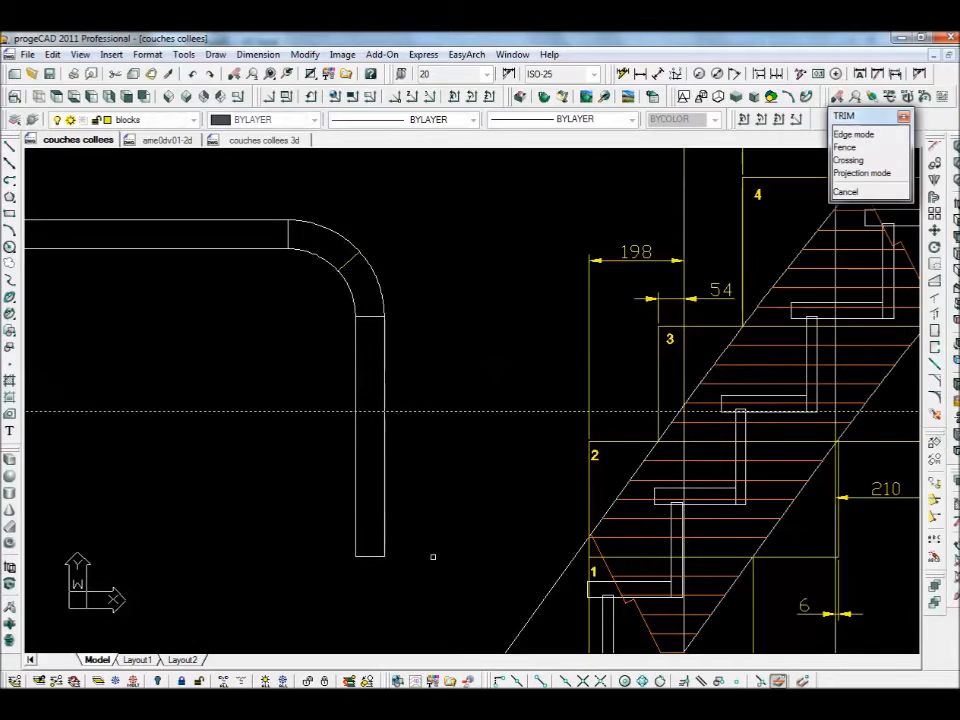
left_click(403, 523)
left_click(330, 573)
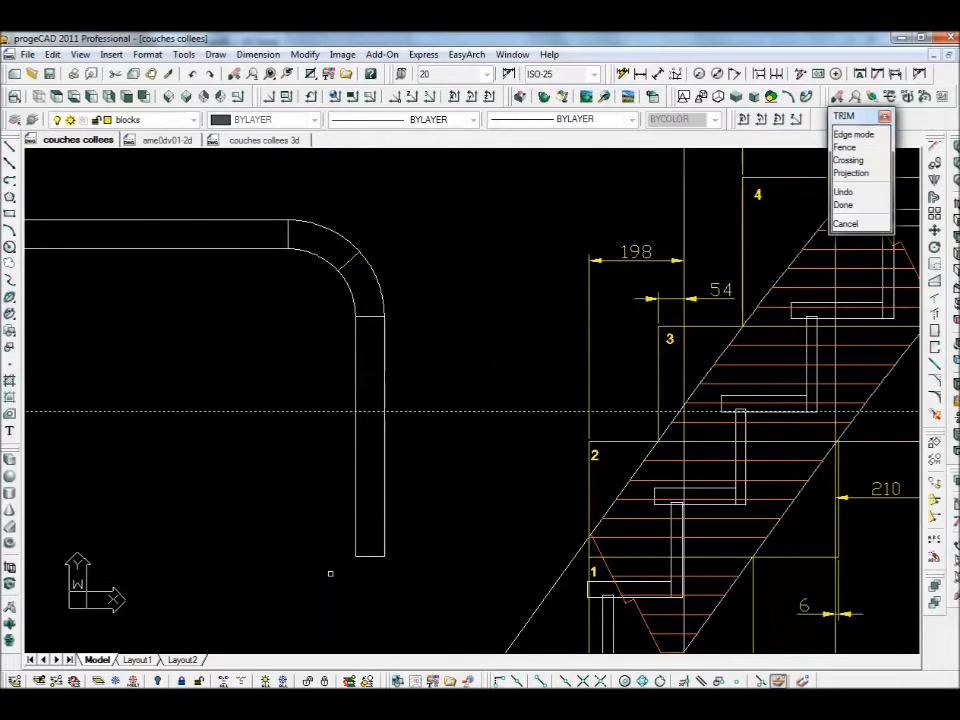
scroll(400, 470, "up", 3)
scroll(405, 456, "down", 6)
scroll(404, 545, "up", 2)
key("Return")
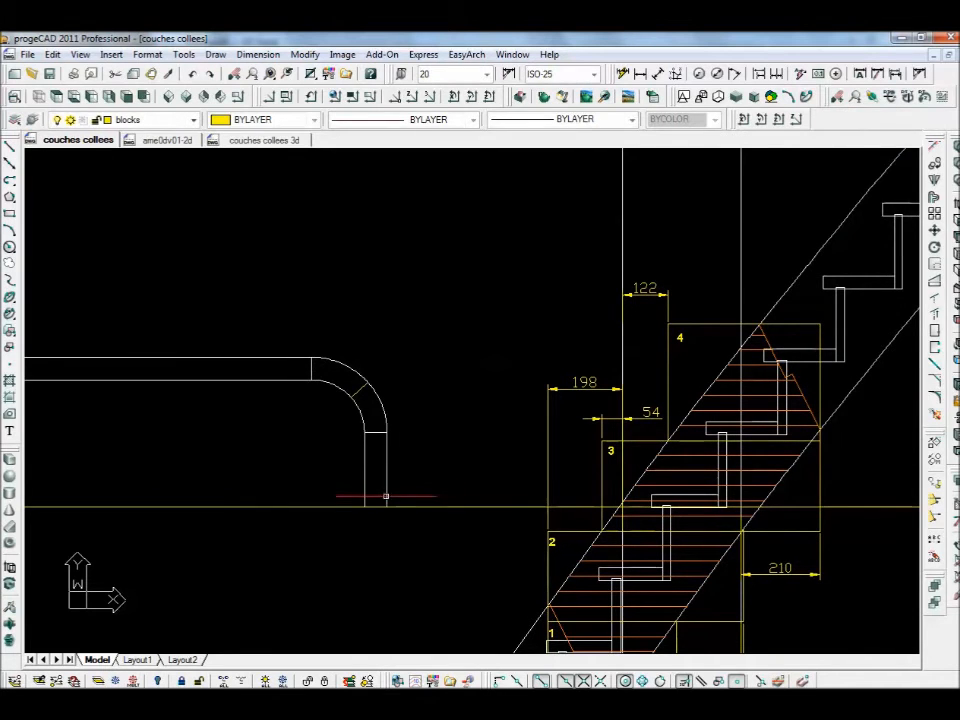
- Trim away the construction line on both sides of the arm, using the arm as edges
key("Return")
left_click(402, 475)
left_click(332, 522)
key("Return")
left_click(304, 530)
left_click(441, 493)
left_click(420, 541)
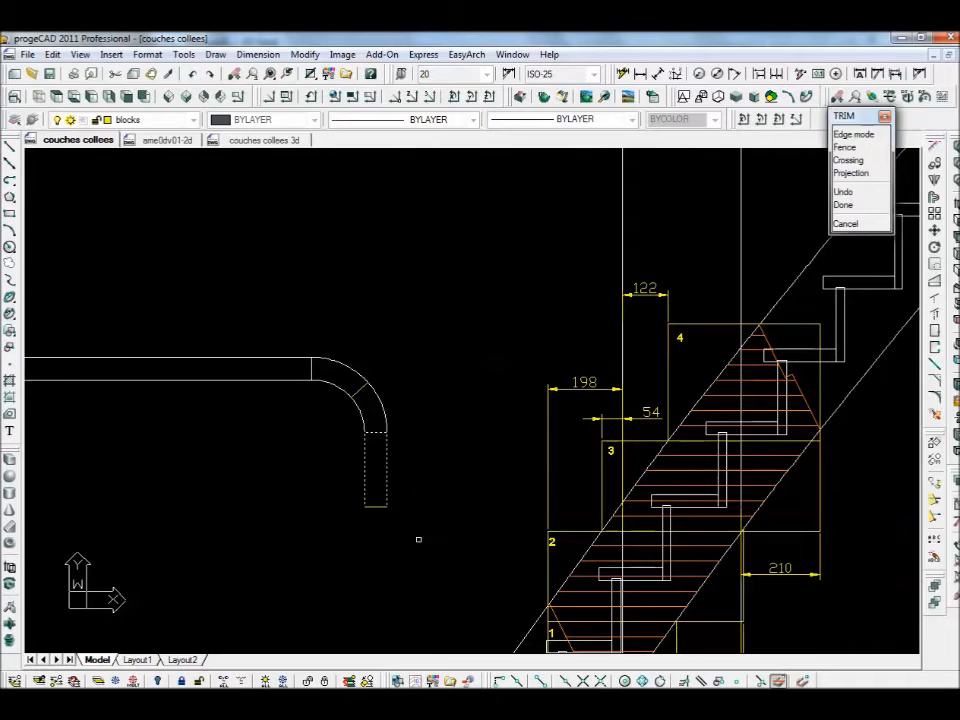
key("Return")
scroll(365, 516, "up", 3)
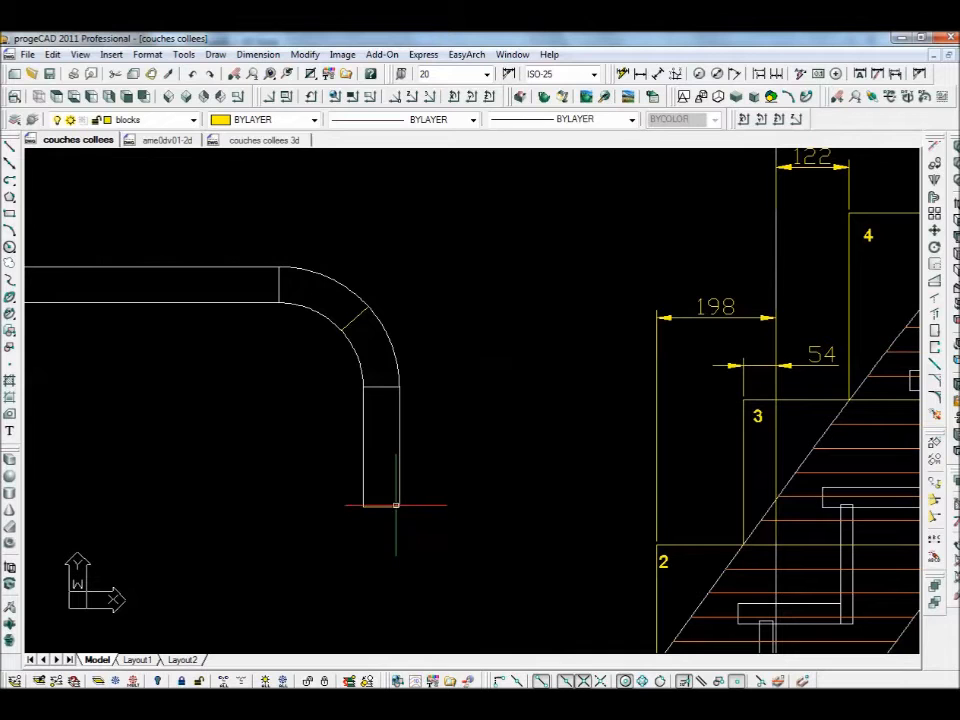
scroll(609, 421, "down", 2)
middle_click_drag(609, 422, 584, 343)
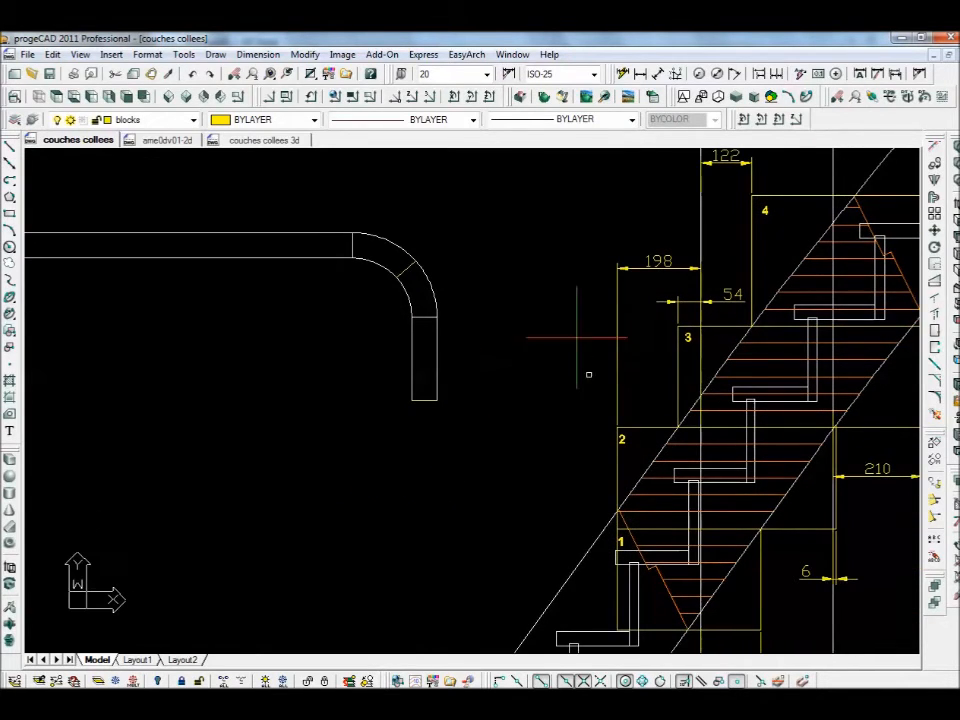
- Copy the '1' label from stair block 1 onto the handrail's bend piece and straight arm
left_click(935, 172)
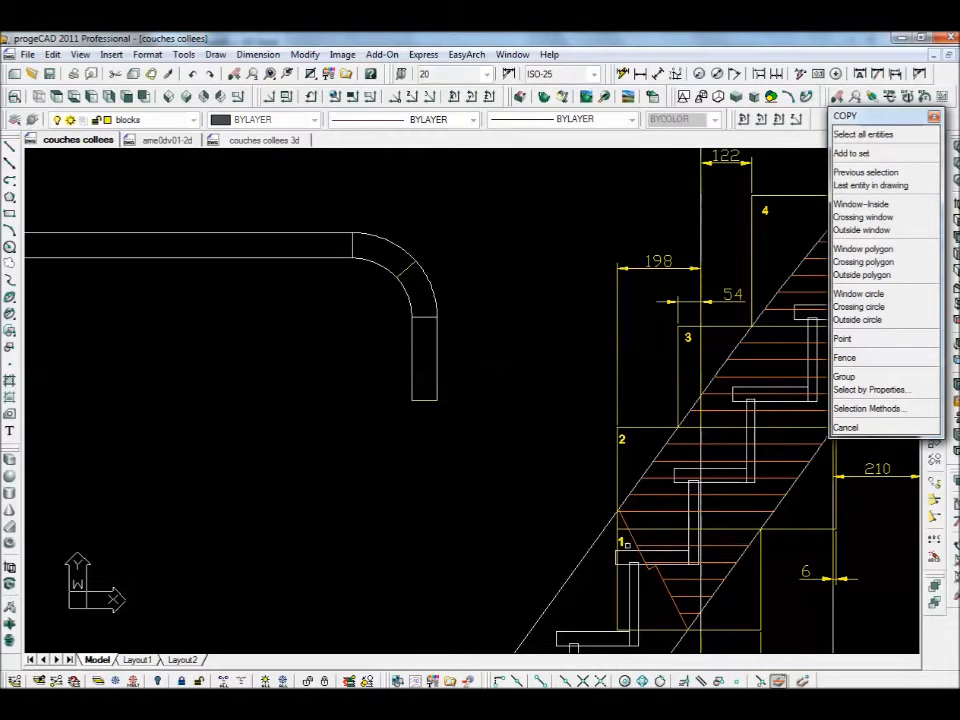
left_click(621, 541)
right_click(535, 522)
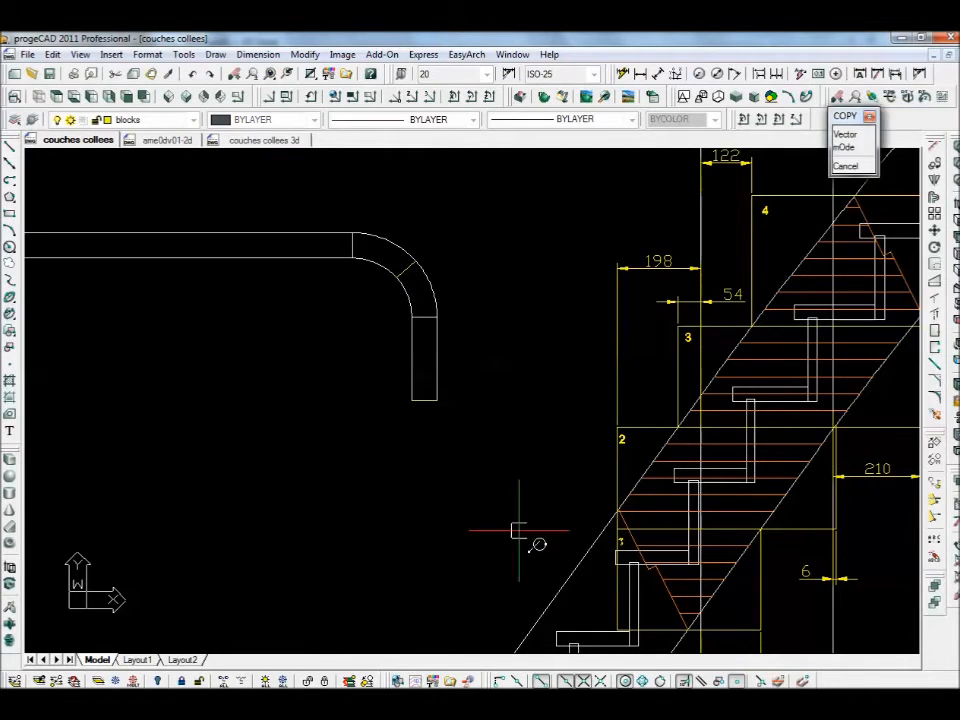
left_click(526, 526)
left_click(330, 383)
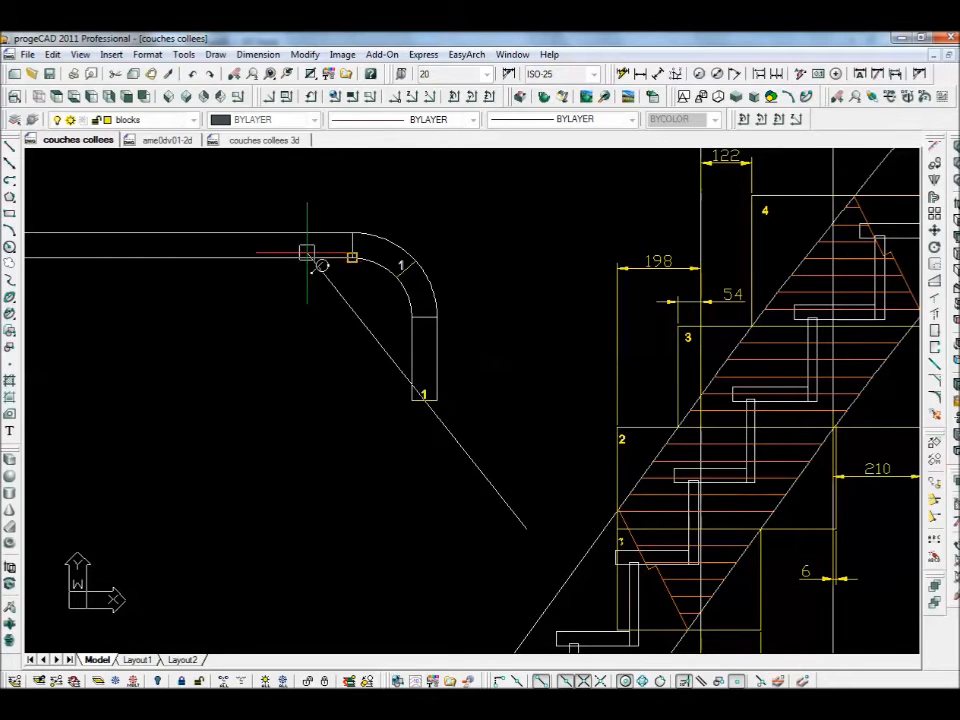
scroll(315, 258, "up", 5)
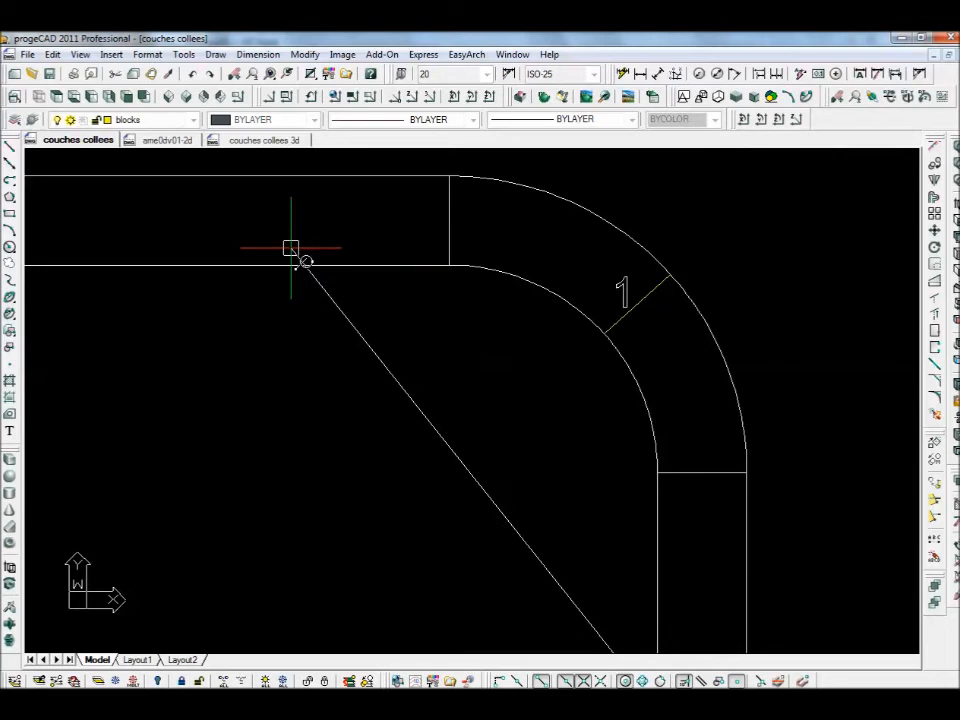
key("Return")
scroll(595, 425, "down", 3)
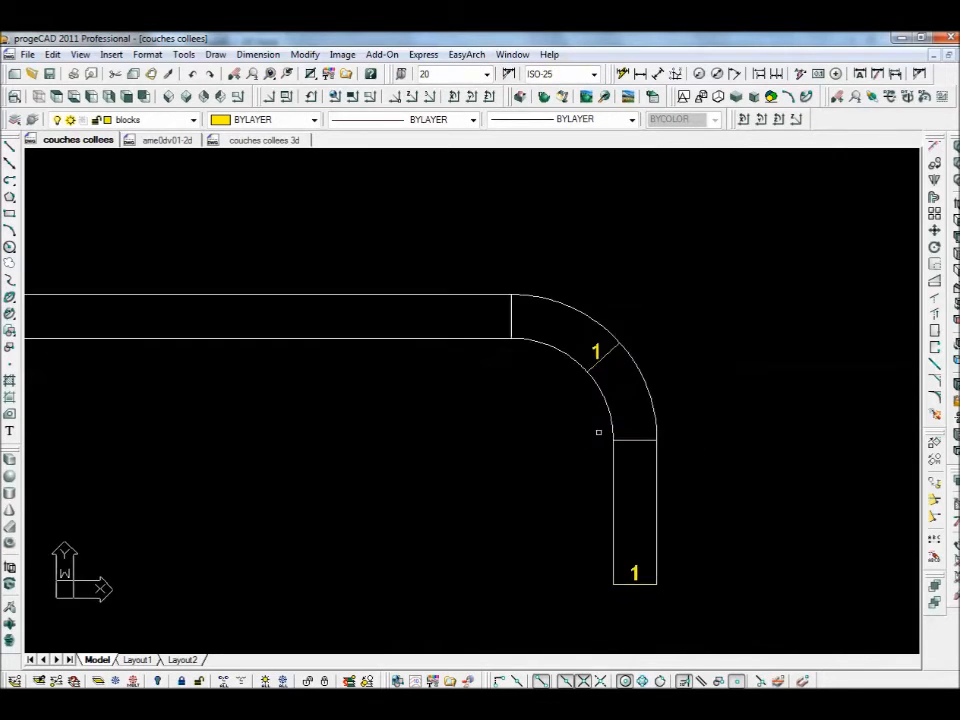
middle_click_drag(599, 432, 398, 402)
scroll(562, 459, "down", 2)
middle_click_drag(566, 456, 421, 414)
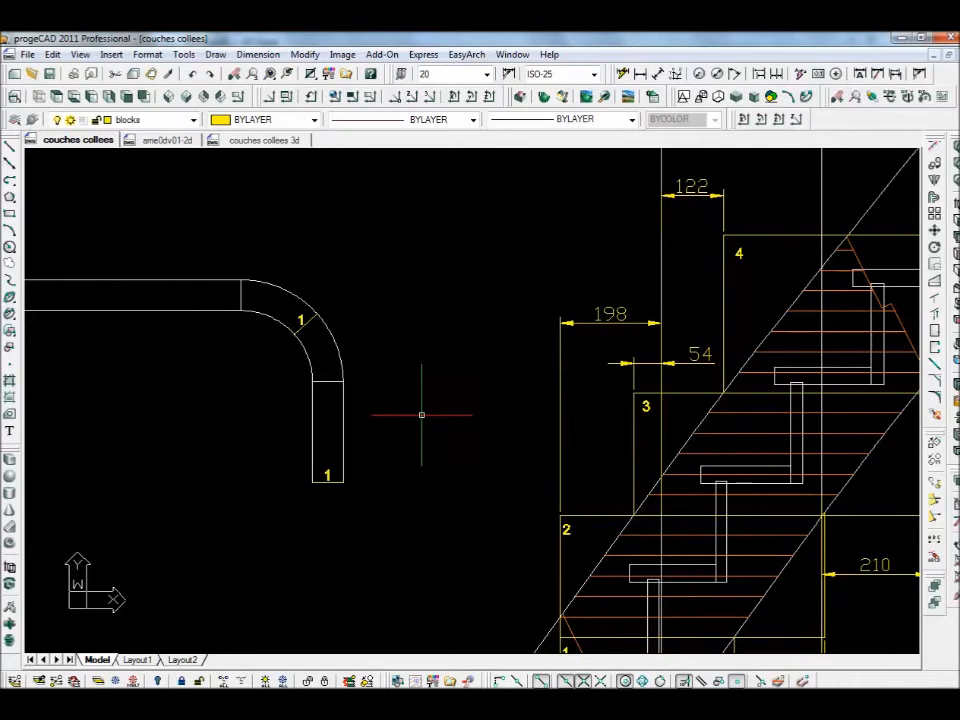
scroll(421, 414, "down", 1)
mouse_move(422, 414)
middle_mouse_down()
mouse_move(404, 392)
mouse_move(399, 404)
middle_mouse_up()
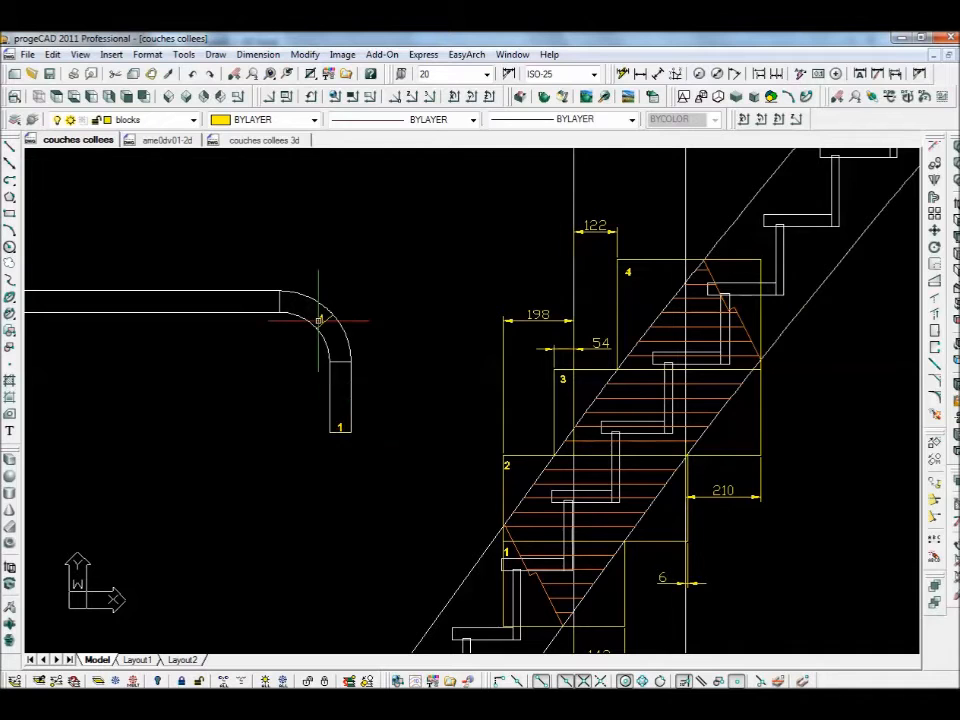
middle_click_drag(647, 559, 585, 447)
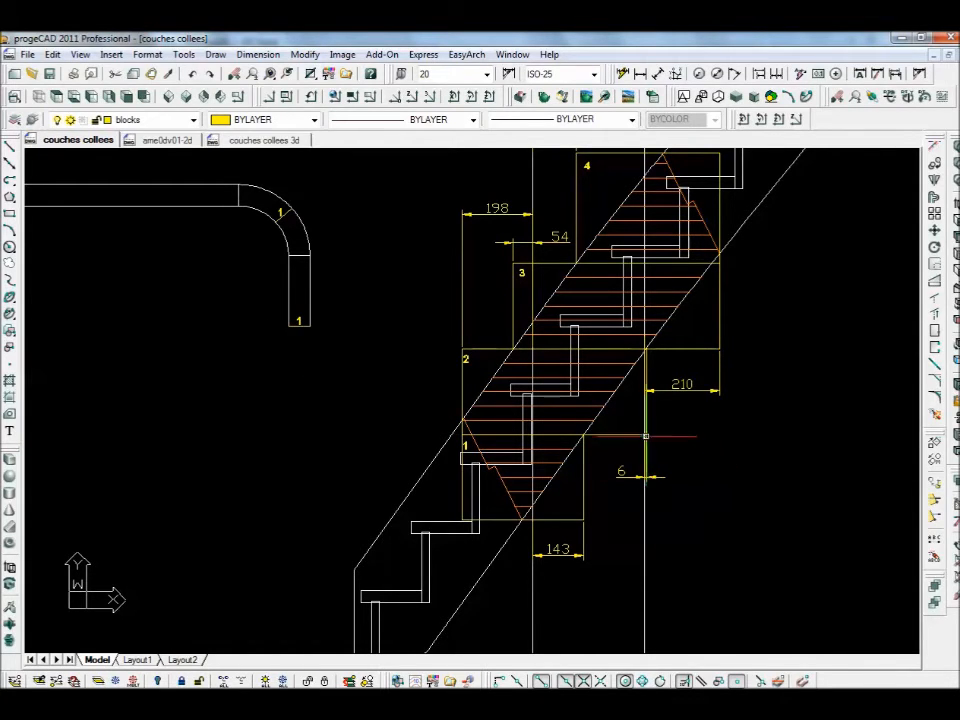
- Draw a vertical construction line at the corner where the straight arm meets the bend
mouse_move(286, 299)
middle_mouse_down()
mouse_move(354, 422)
mouse_move(385, 438)
middle_mouse_up()
scroll(362, 392, "up", 3)
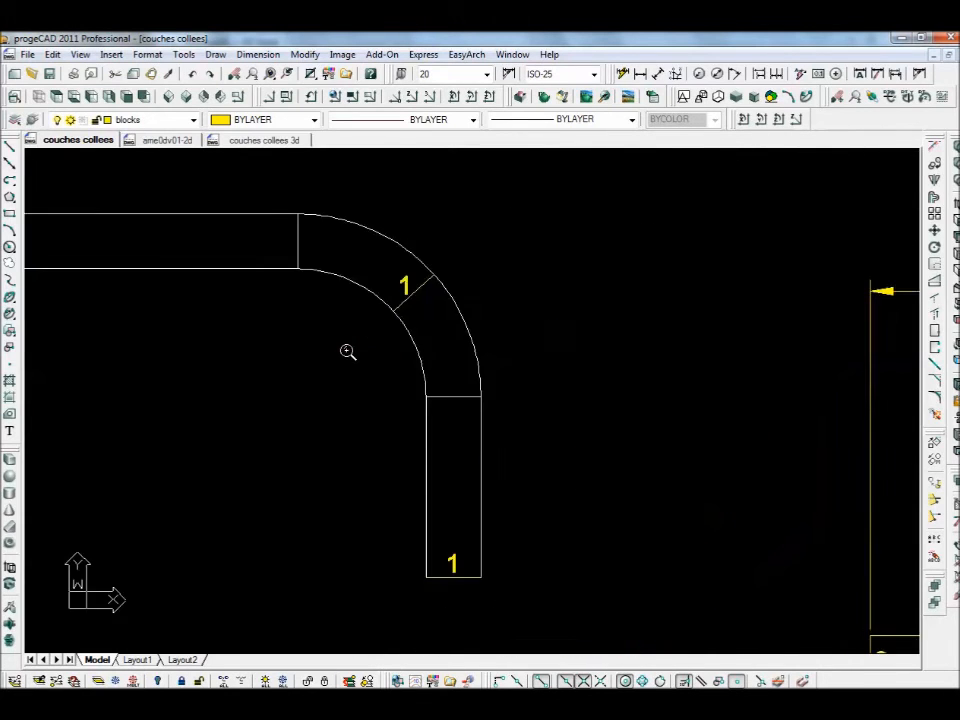
middle_click_drag(343, 364, 426, 506)
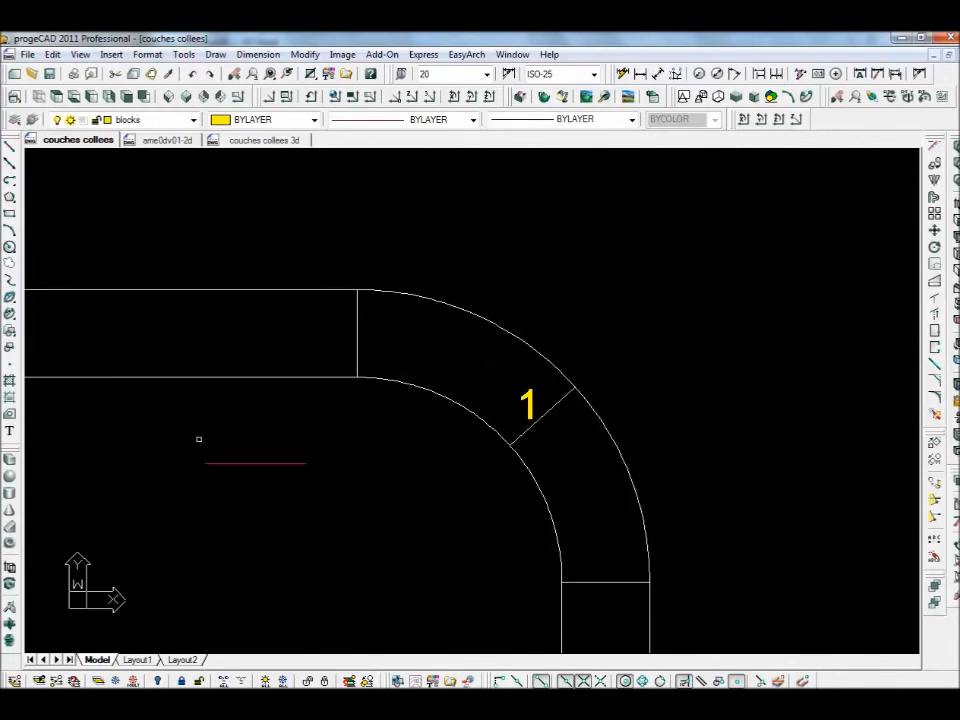
left_click(9, 164)
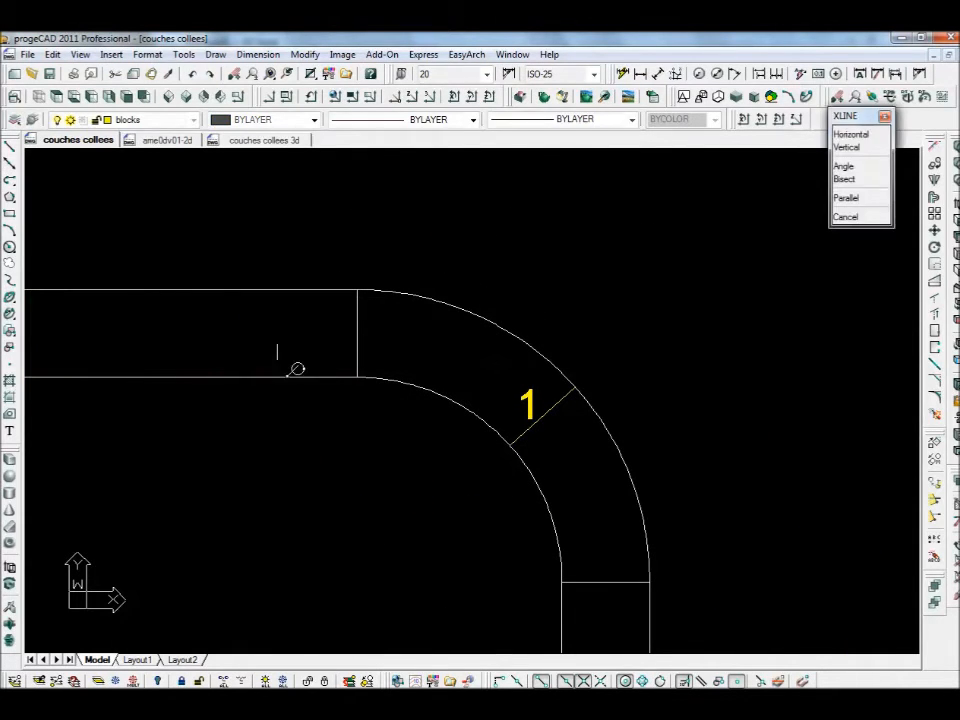
left_click(357, 377)
left_click(357, 472)
key("Escape")
- Start moving the vertical construction line, then cancel the move without placing it
scroll(549, 447, "down", 3)
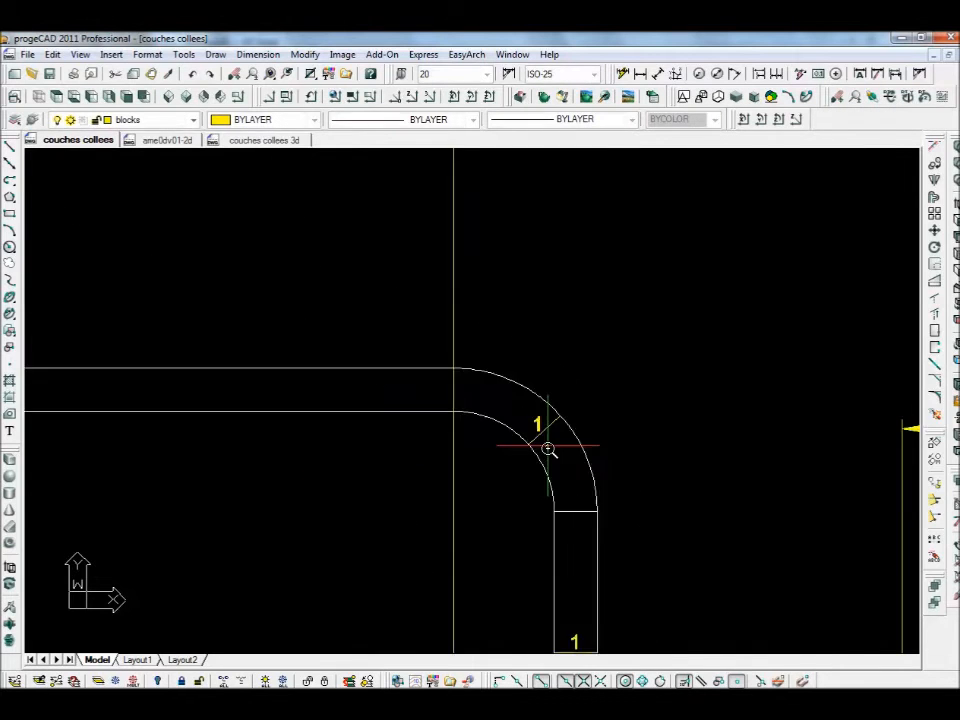
middle_click_drag(570, 443, 377, 419)
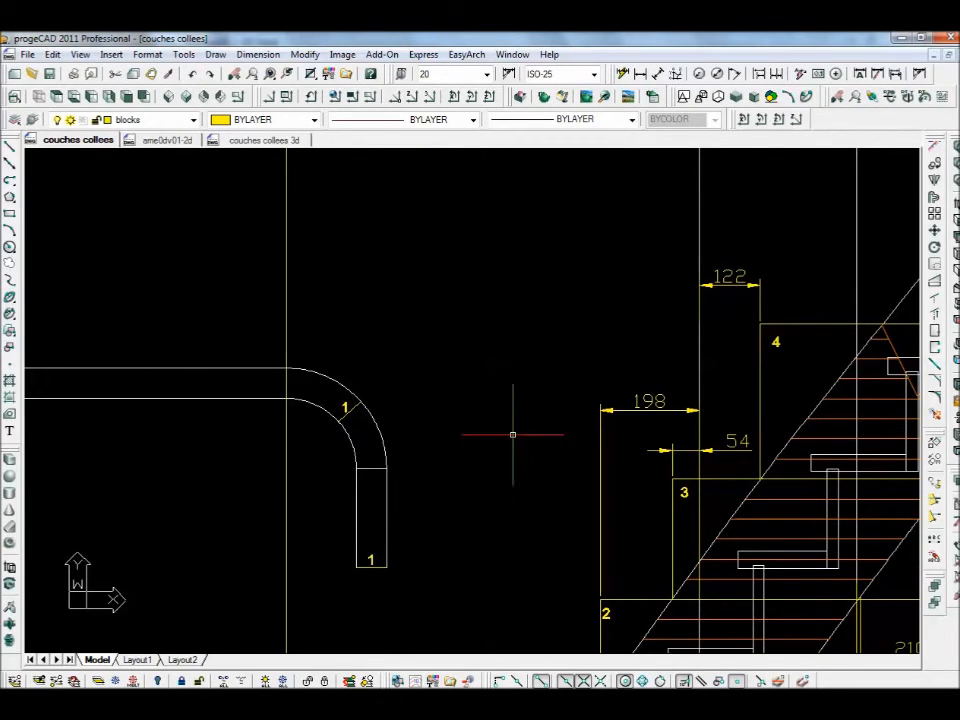
left_click(932, 228)
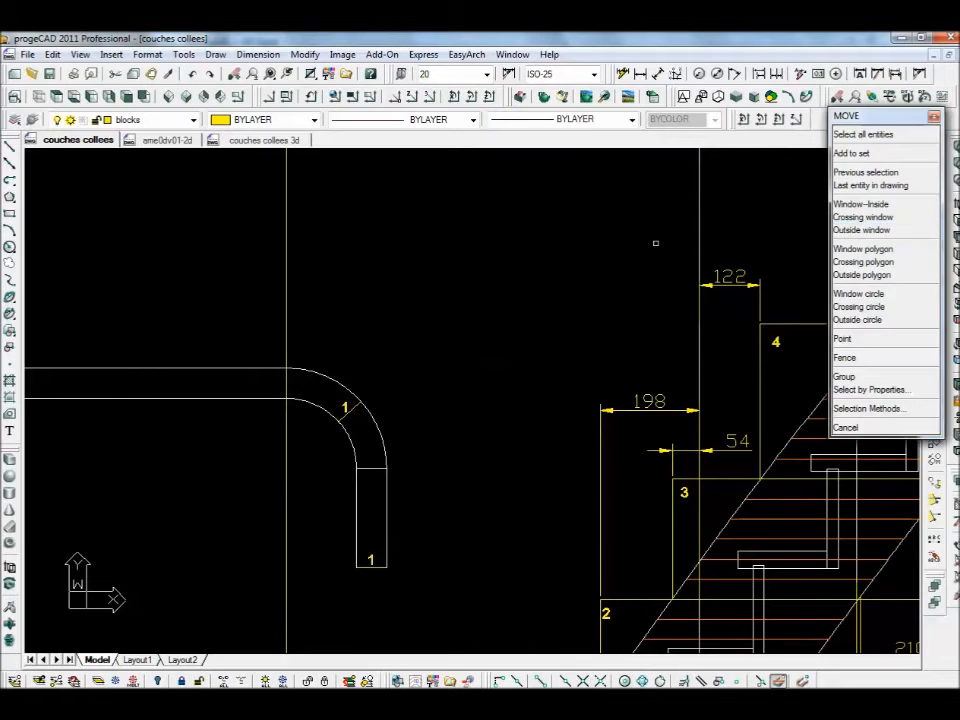
left_click(289, 270)
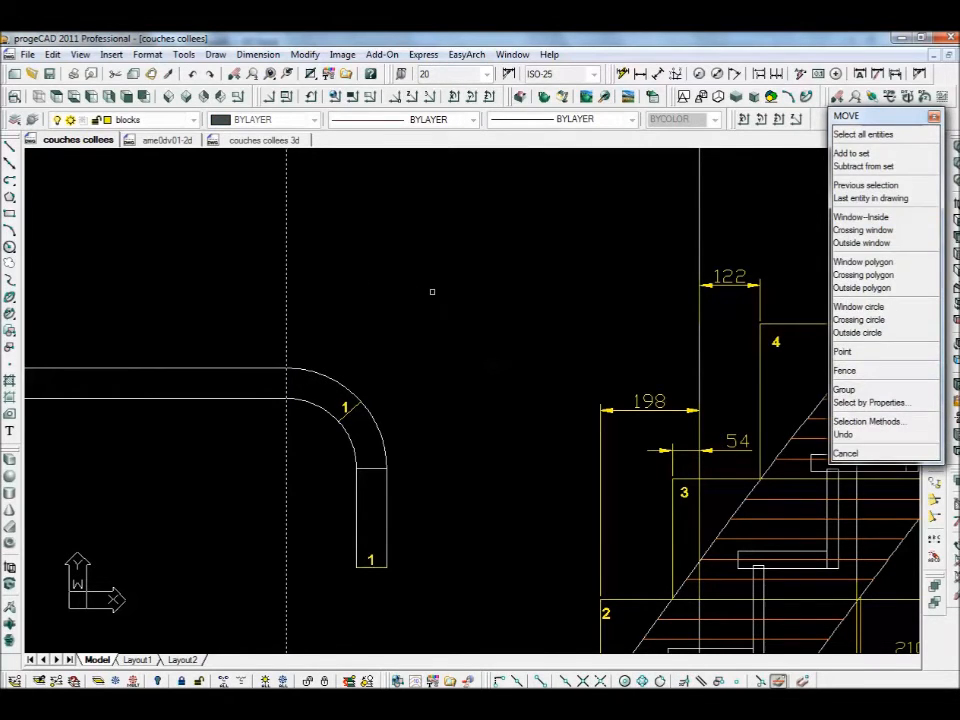
key("Return")
left_click(463, 291)
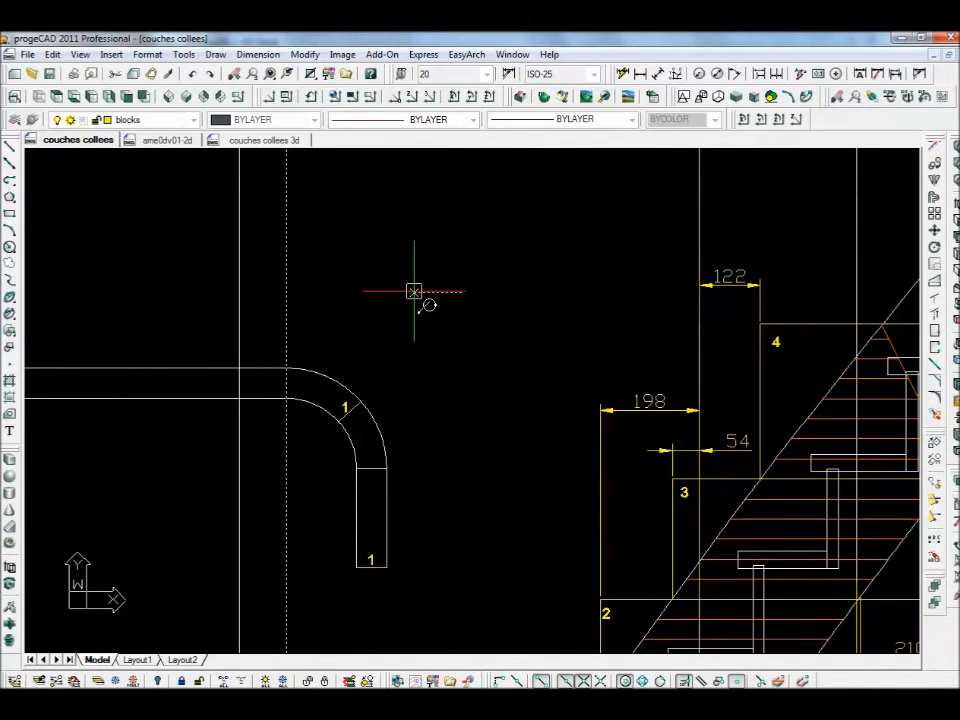
key("Escape")
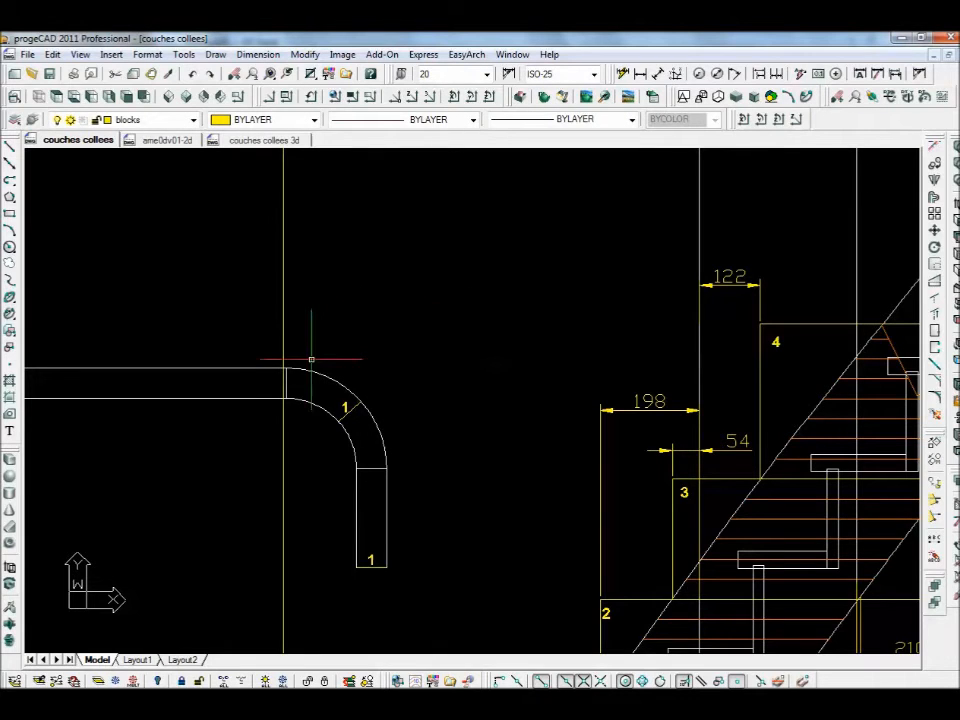
- Trim the construction line below the handrail strip, leaving a short joint line
type("tr")
key("Return")
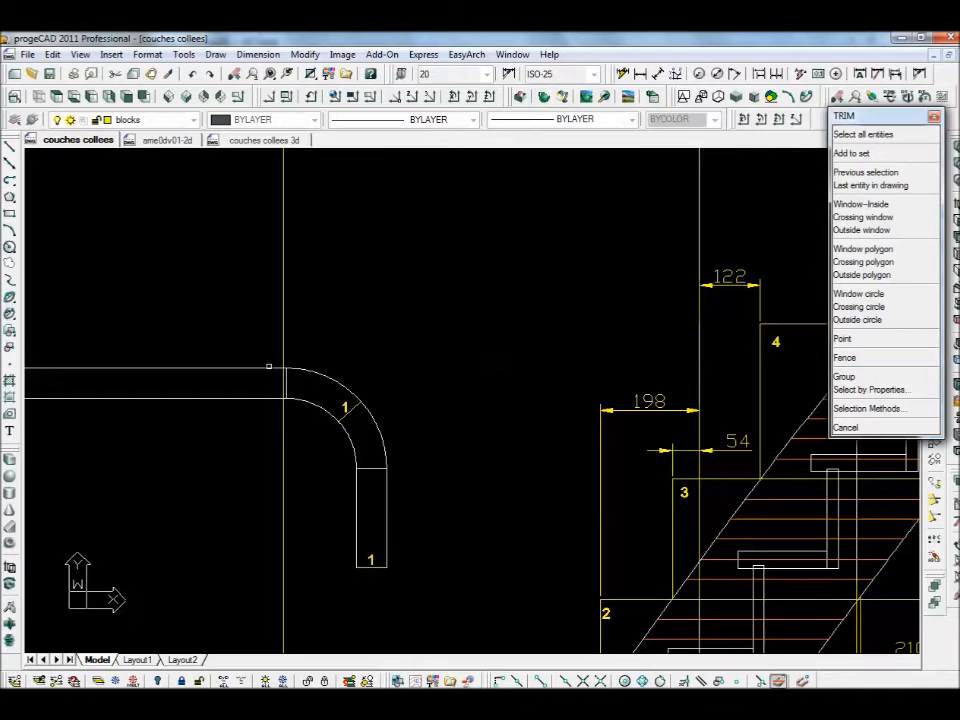
left_click(285, 356)
key("Return")
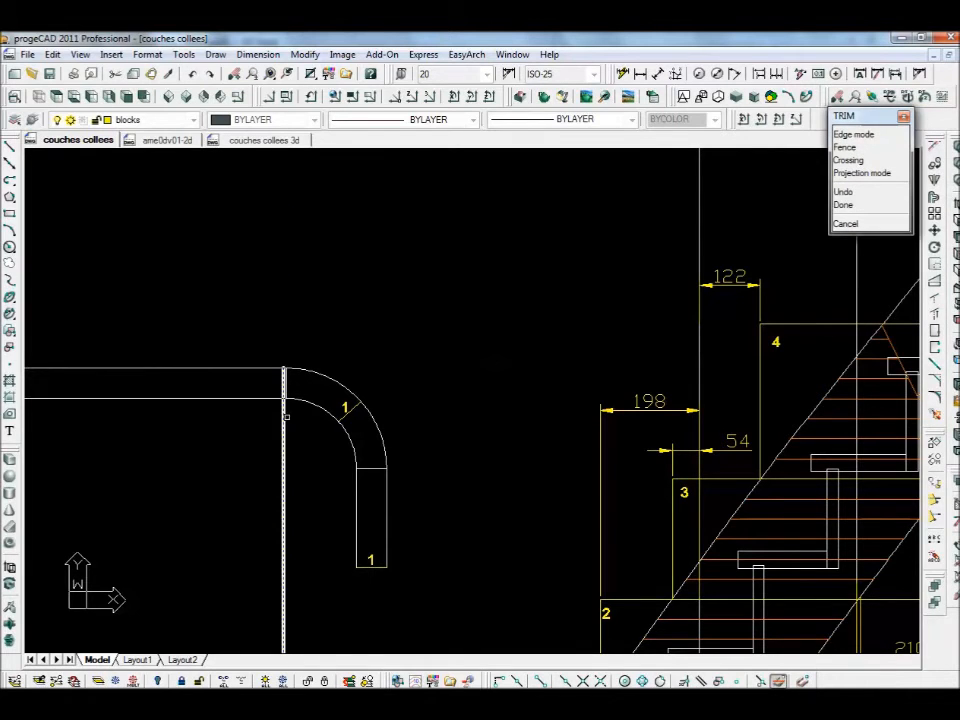
left_click(284, 418)
key("Return")
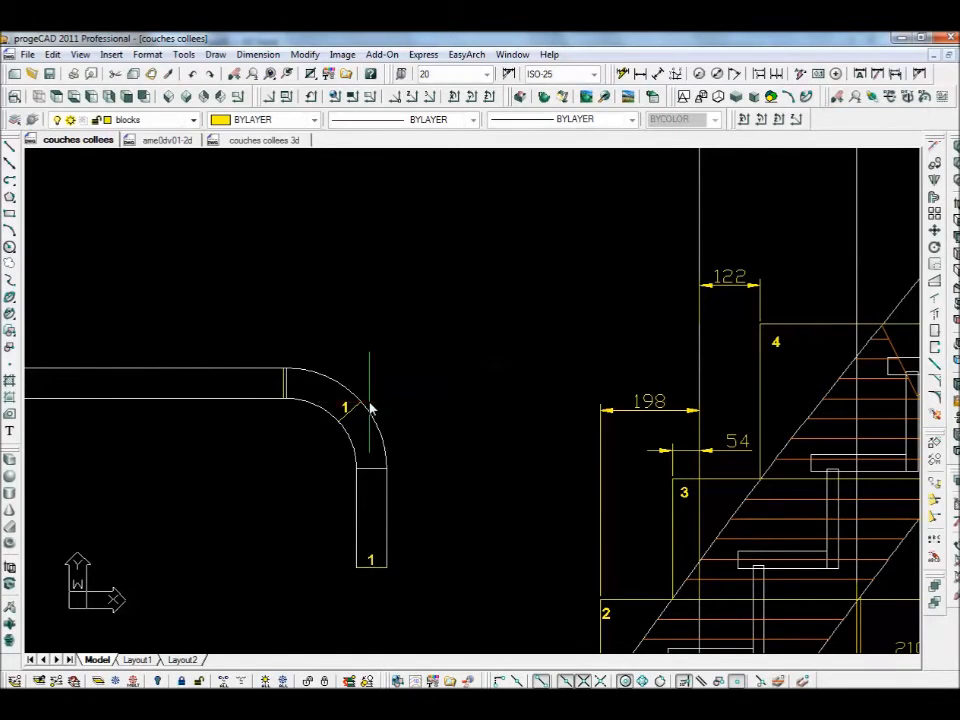
- Copy the '2' label onto the handrail, numbering the straight run 2 and the vertical arm 12
scroll(371, 399, "down", 2)
scroll(354, 399, "up", 3)
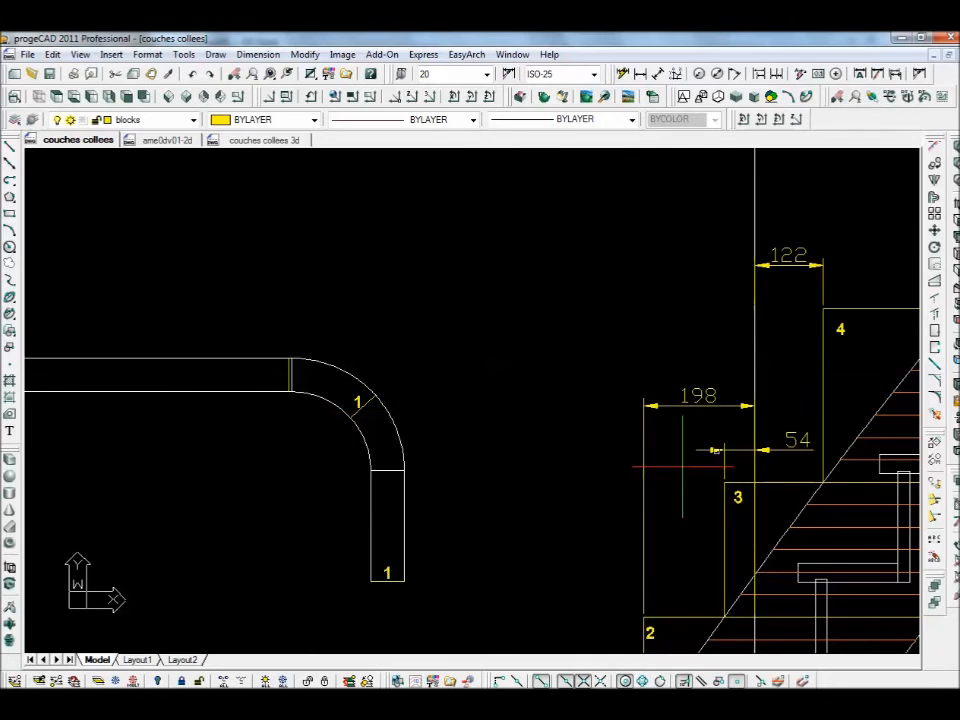
left_click(934, 163)
left_click(650, 633)
key("Return")
left_click(603, 637)
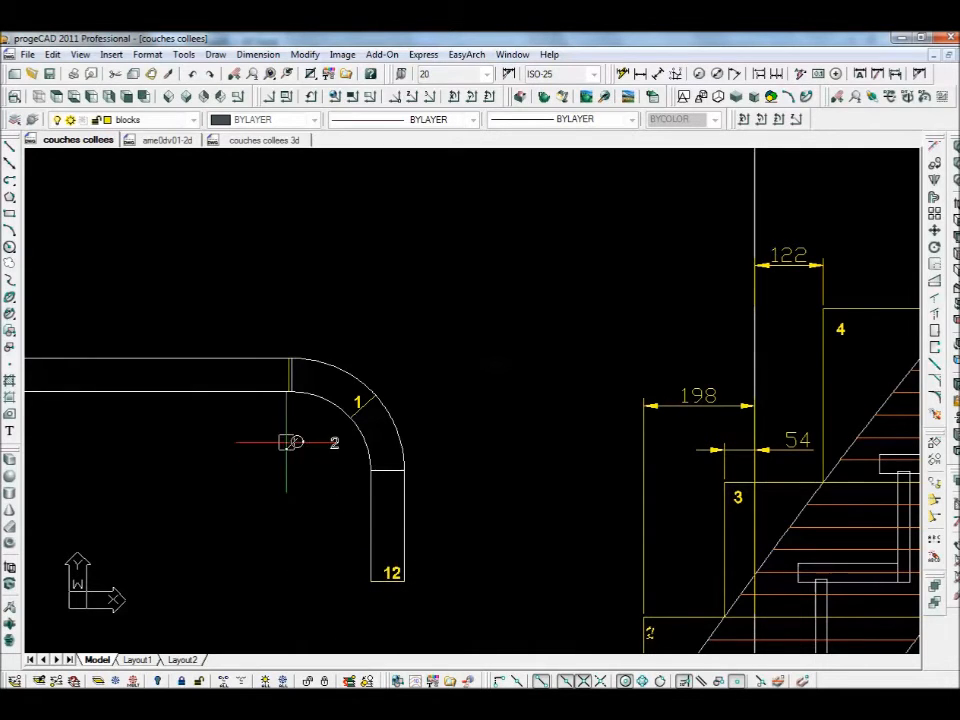
left_click(237, 378)
key("Return")
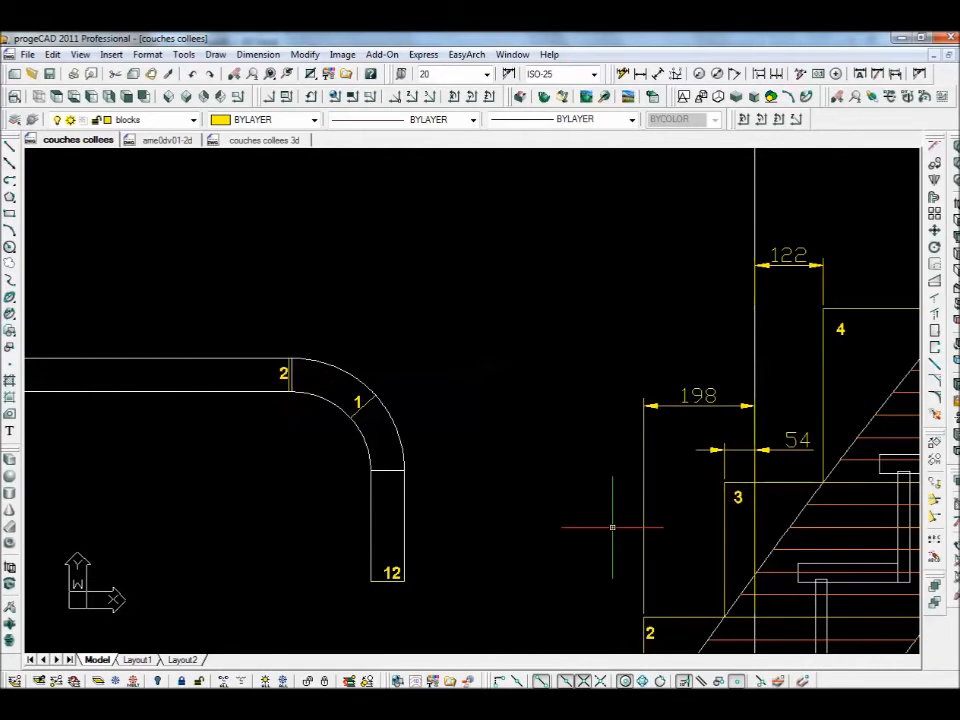
- Draw a horizontal construction line at the bend's lower inner corner
scroll(605, 525, "down", 2)
middle_click_drag(547, 488, 448, 394)
middle_click_drag(431, 385, 446, 414)
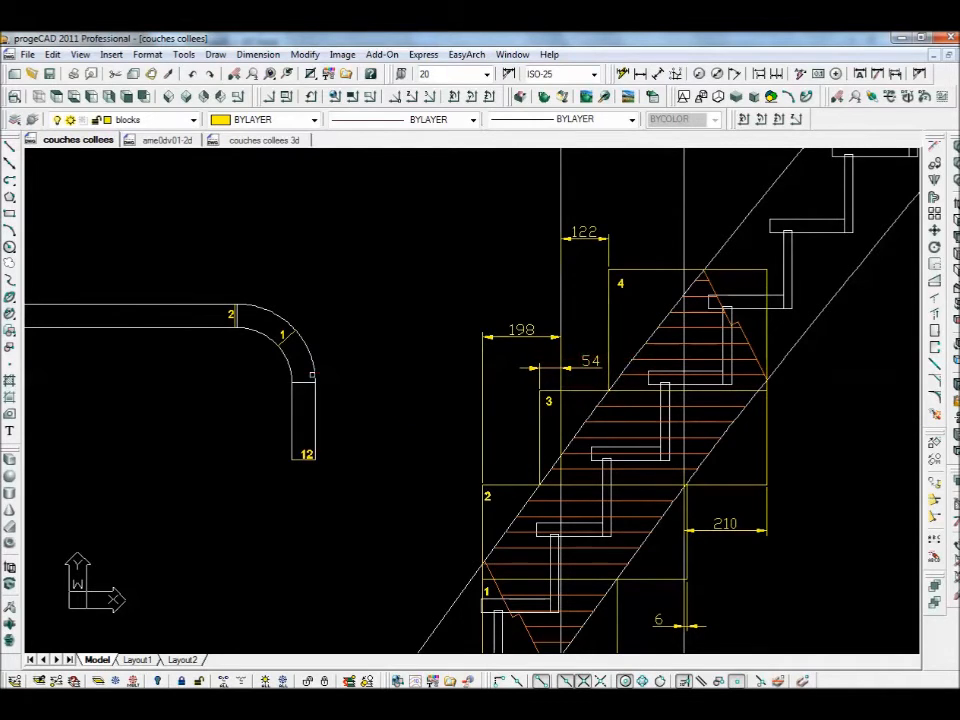
scroll(328, 368, "up", 4)
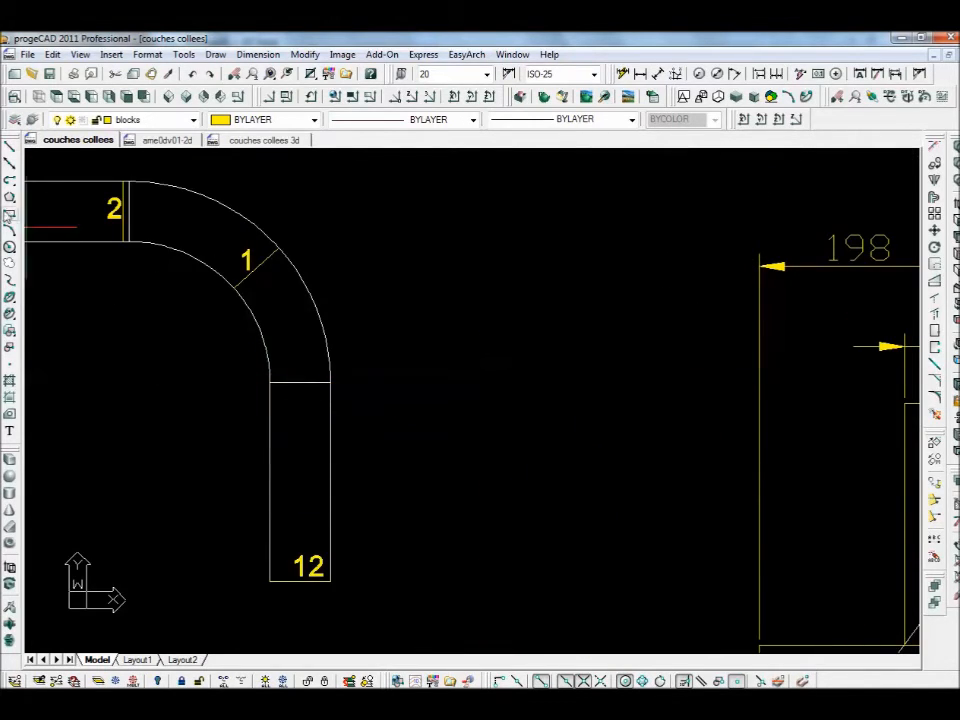
left_click(9, 166)
left_click(270, 382)
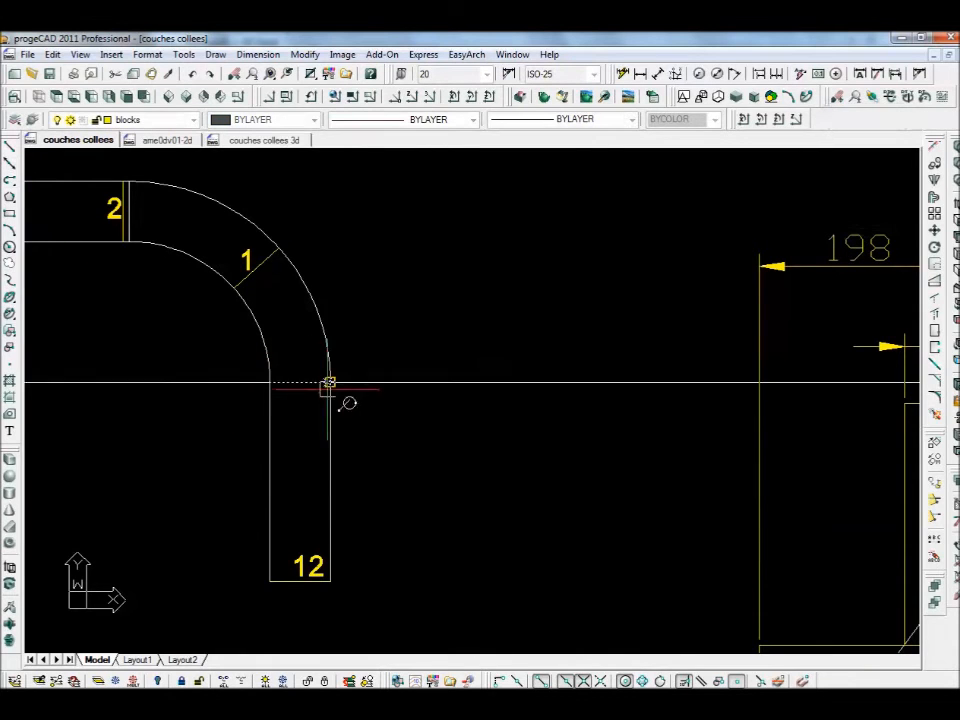
left_click(450, 386)
key("Return")
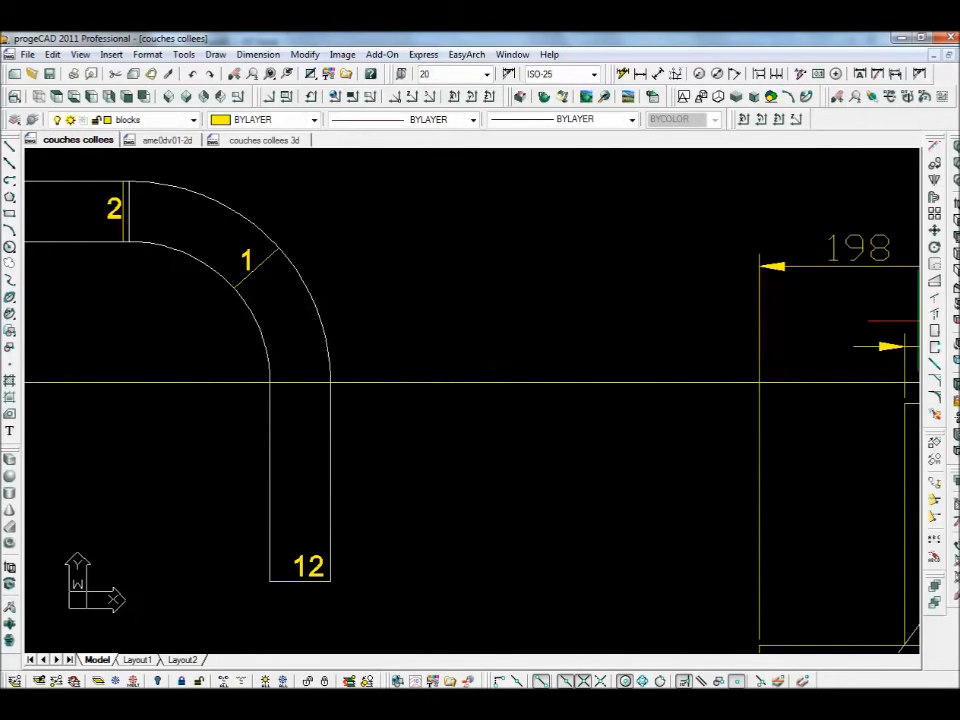
- Move the horizontal construction line a short distance down the lower leg
left_click(935, 232)
left_click(538, 384)
right_click(516, 418)
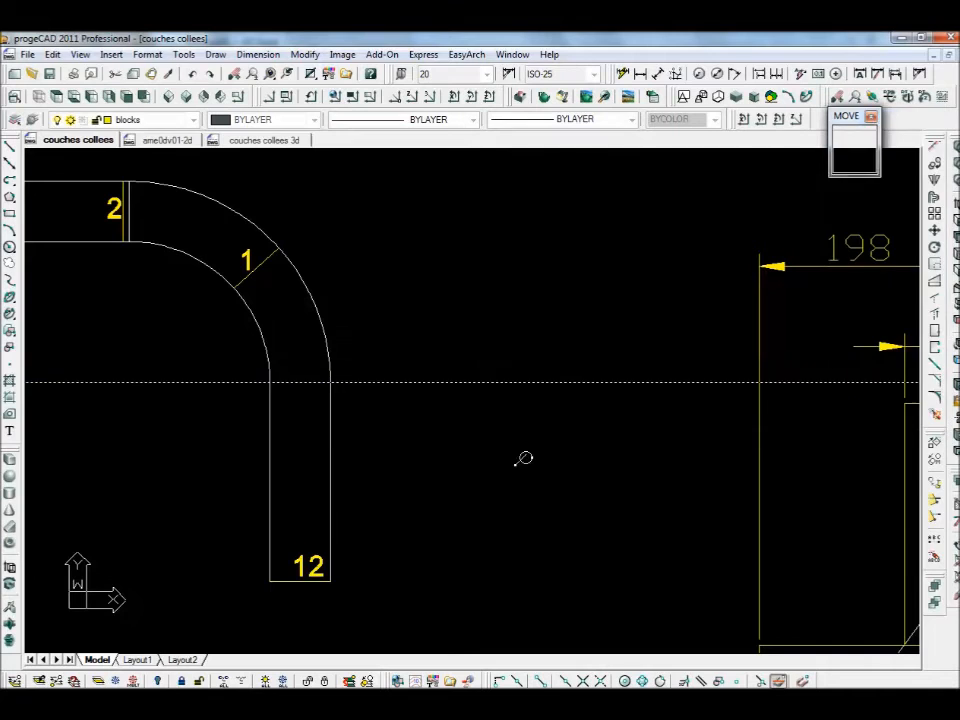
left_click(508, 428)
left_click(501, 463)
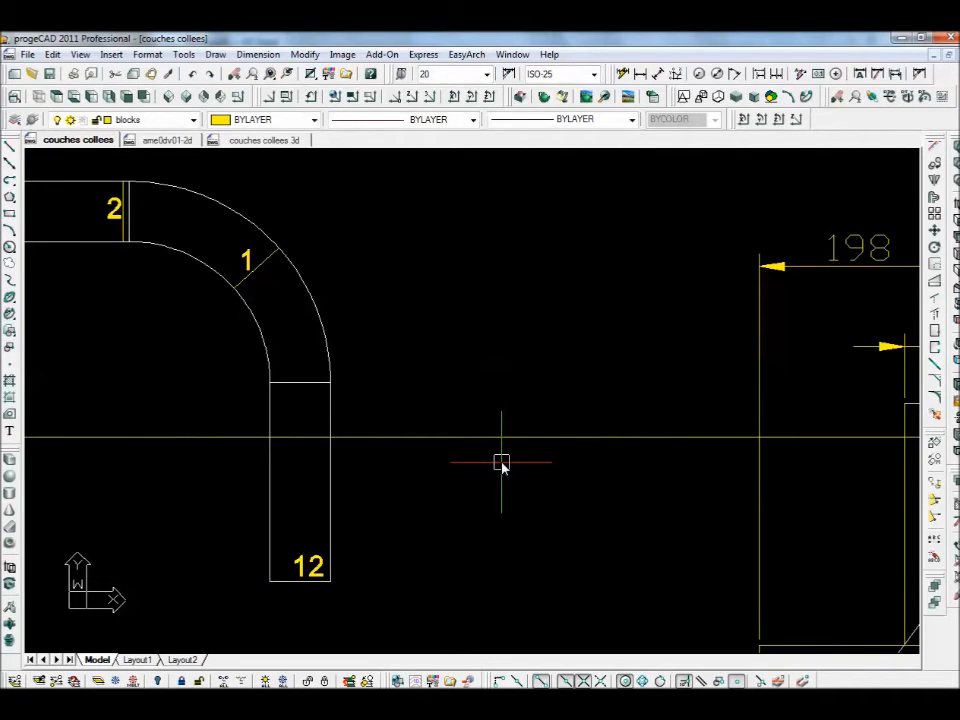
- Trim the construction line on both sides of the leg, using the 12 piece outline as cutting edges
type("tr")
key("Return")
left_click(358, 489)
left_click(287, 517)
right_click(356, 454)
left_click(380, 421)
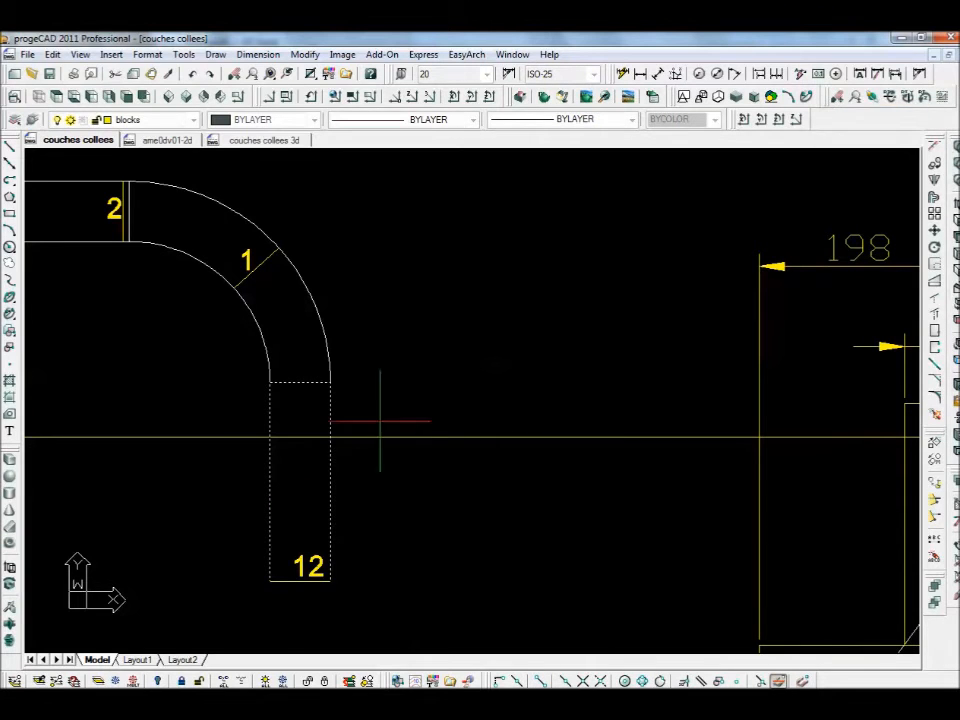
left_click(358, 456)
left_click(219, 420)
left_click(229, 467)
scroll(401, 377, "down", 4)
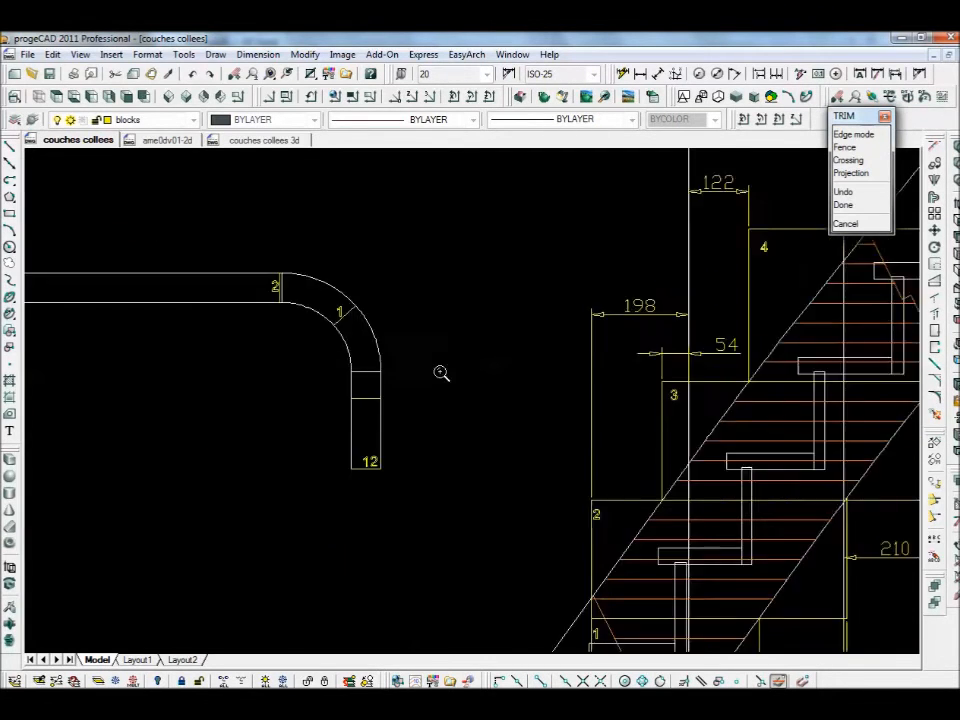
- Trim away the stray construction line running through the stair hatch
scroll(477, 400, "up", 2)
left_click(477, 400)
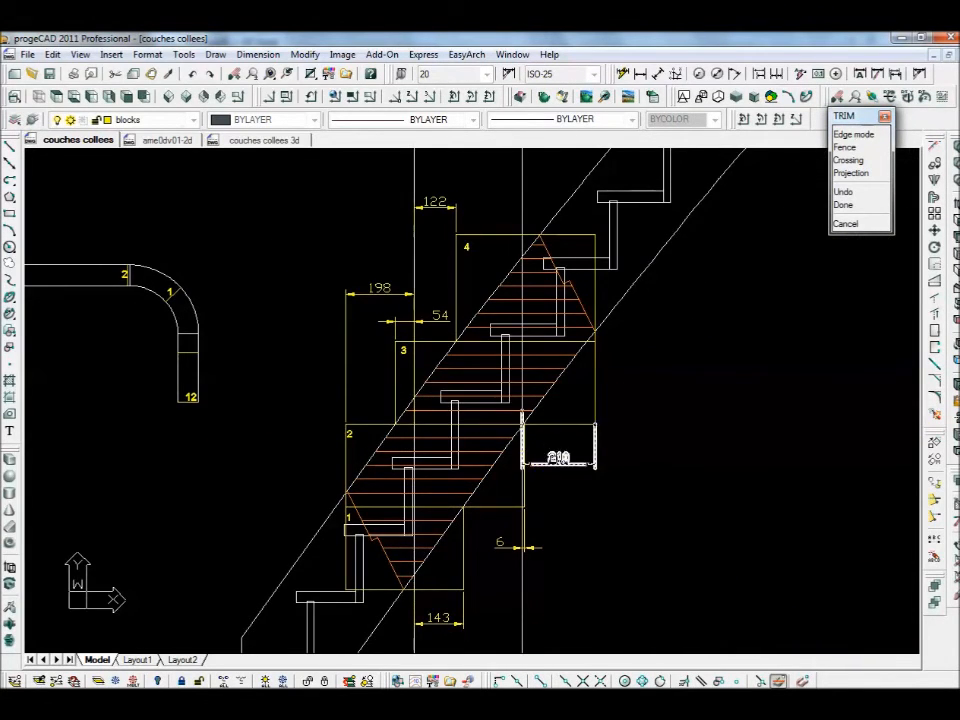
middle_click_drag(81, 373, 265, 450)
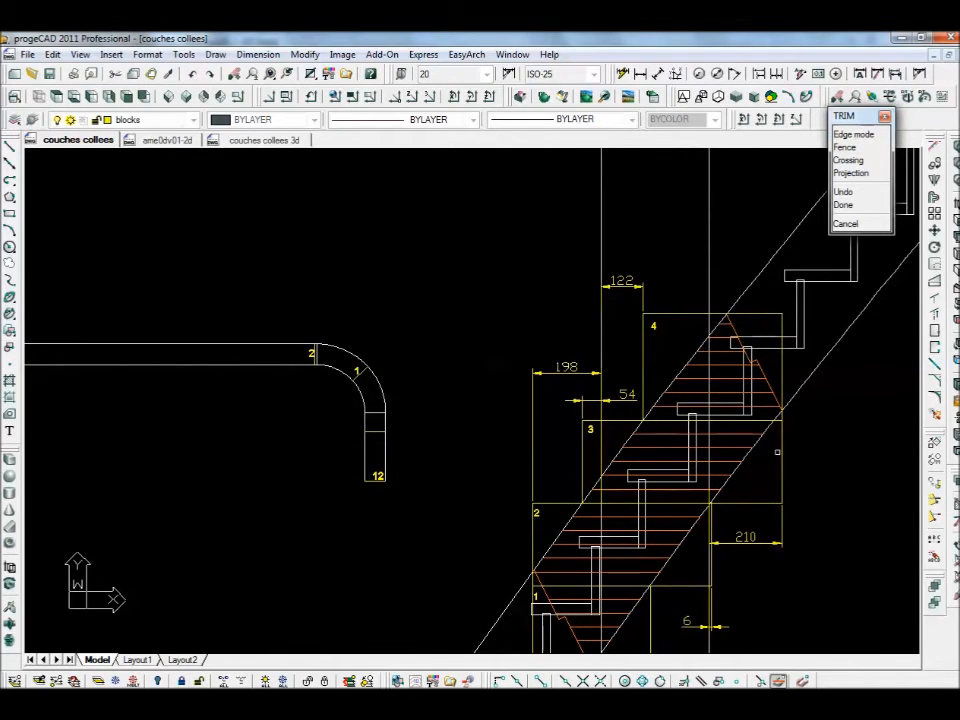
scroll(338, 362, "up", 4)
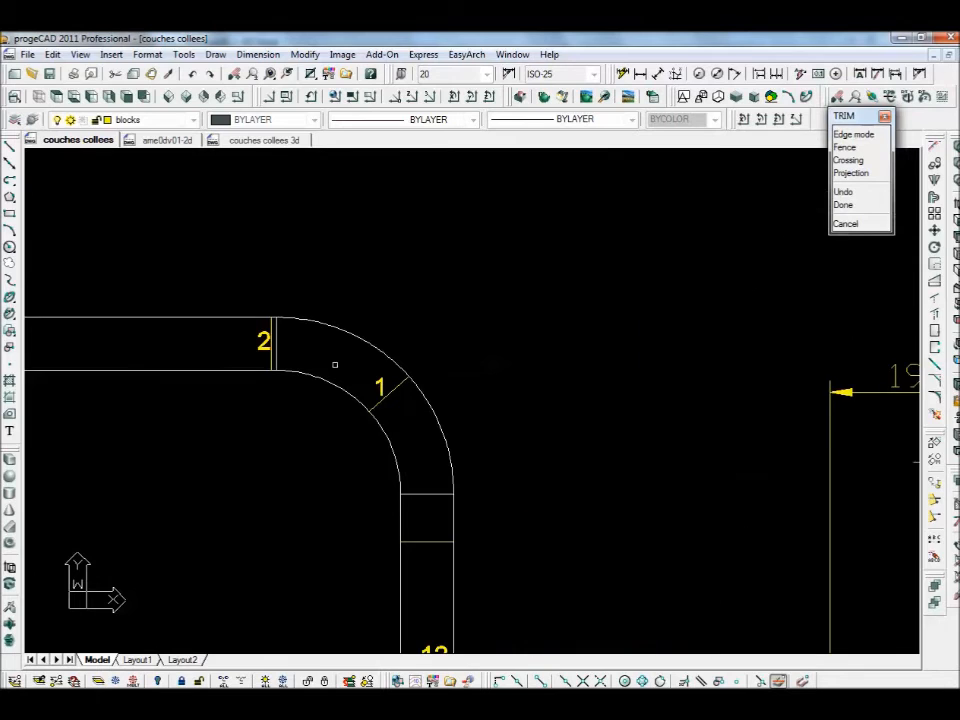
key("Escape")
- Draw a vertical construction line at the bend's upper joint and move it onto the straight arm
left_click(10, 162)
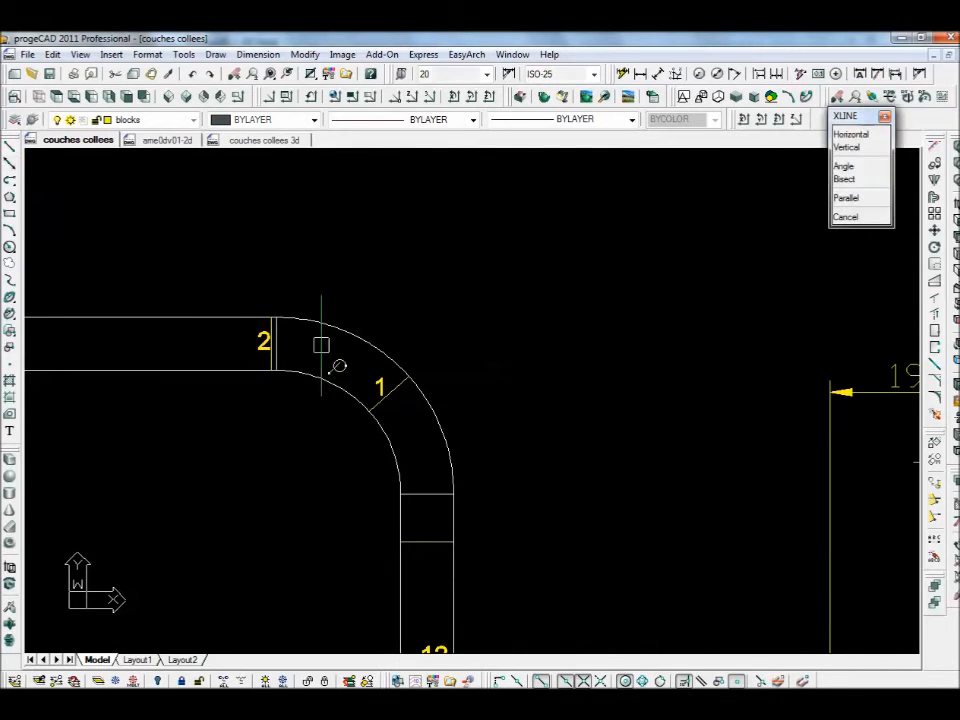
left_click(282, 353)
left_click(282, 426)
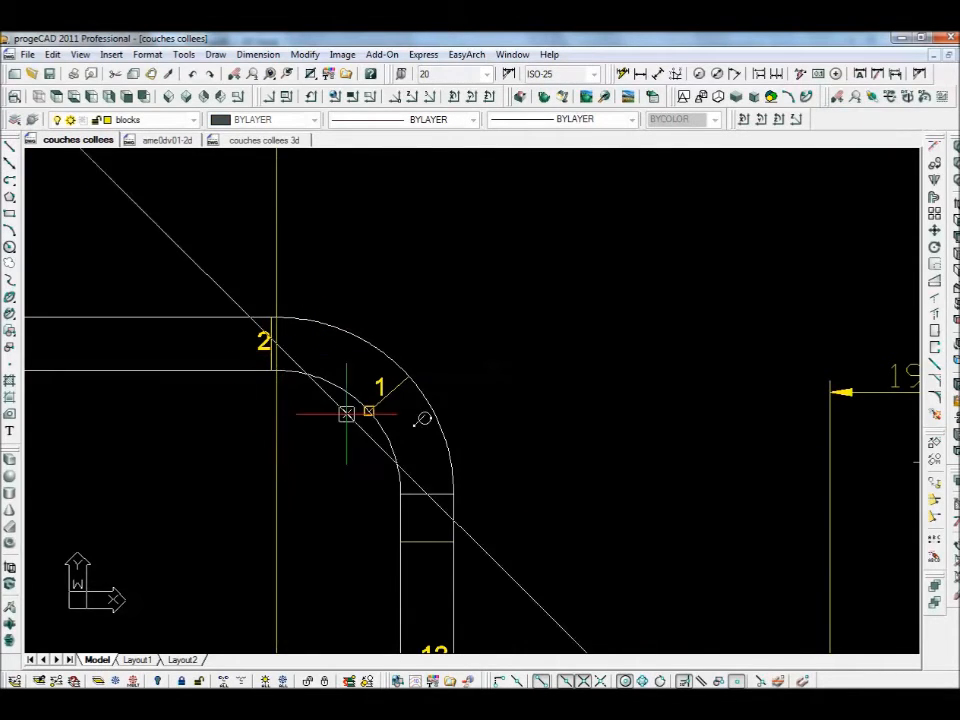
key("Escape")
scroll(544, 393, "down", 4)
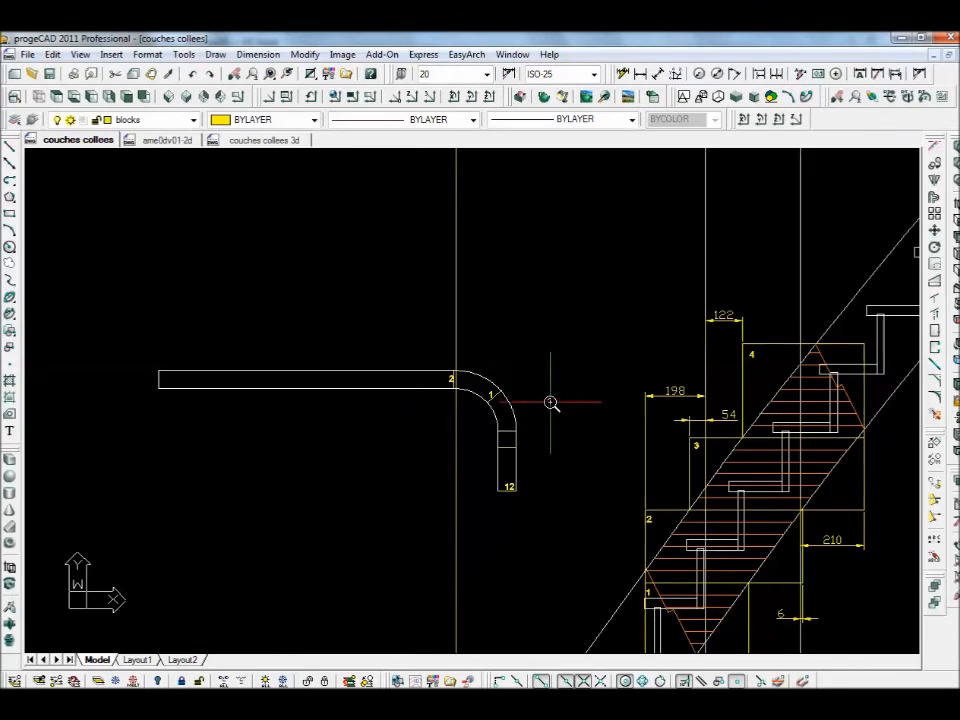
left_click(935, 230)
left_click(456, 277)
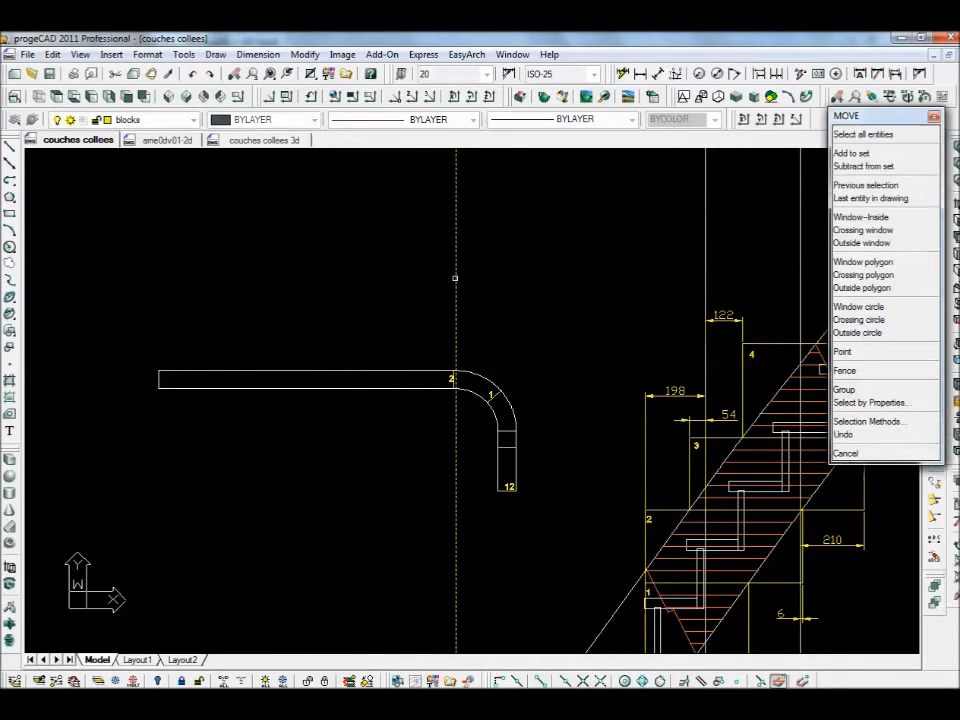
key("Return")
left_click(567, 315)
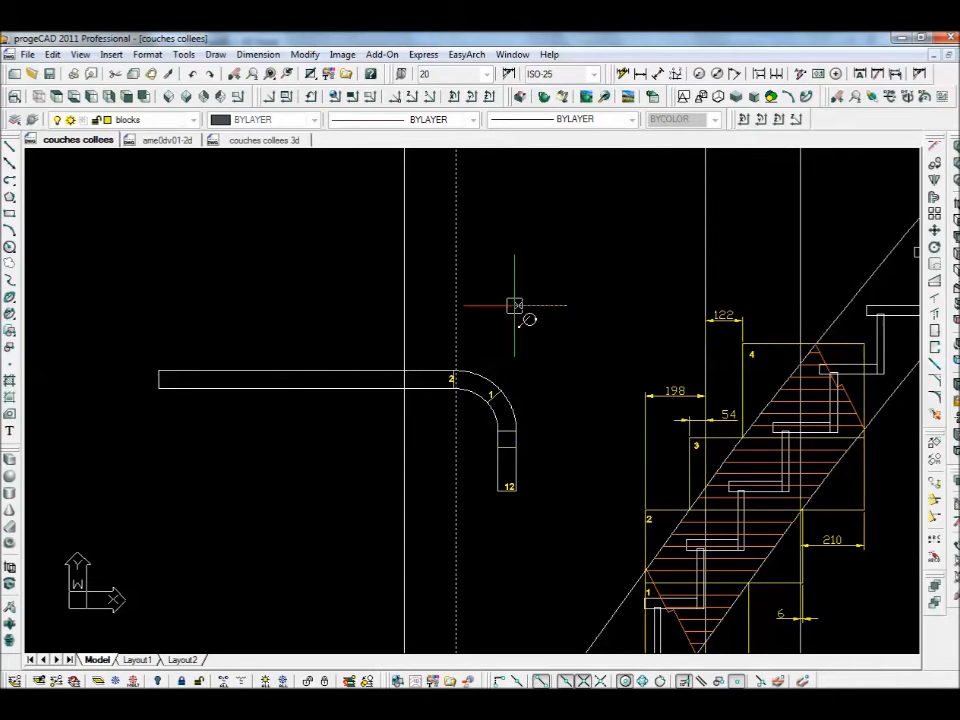
key("Return")
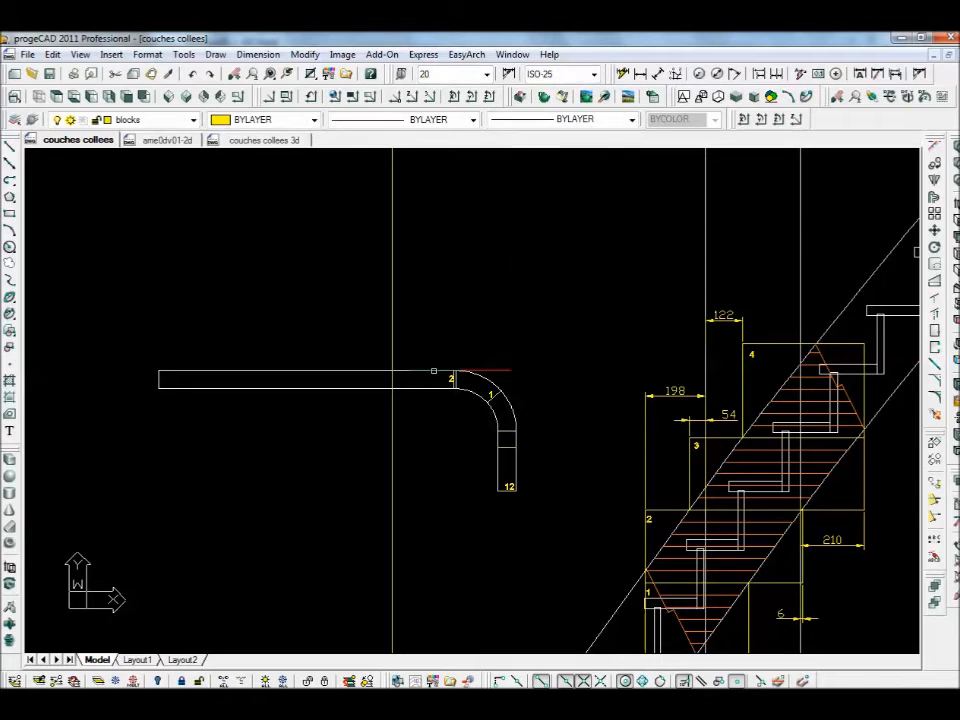
- Trim the line above and below the handrail rectangle, leaving a short joint across the straight run
key("Return")
left_click(426, 387)
key("Return")
left_click(394, 414)
left_click(392, 345)
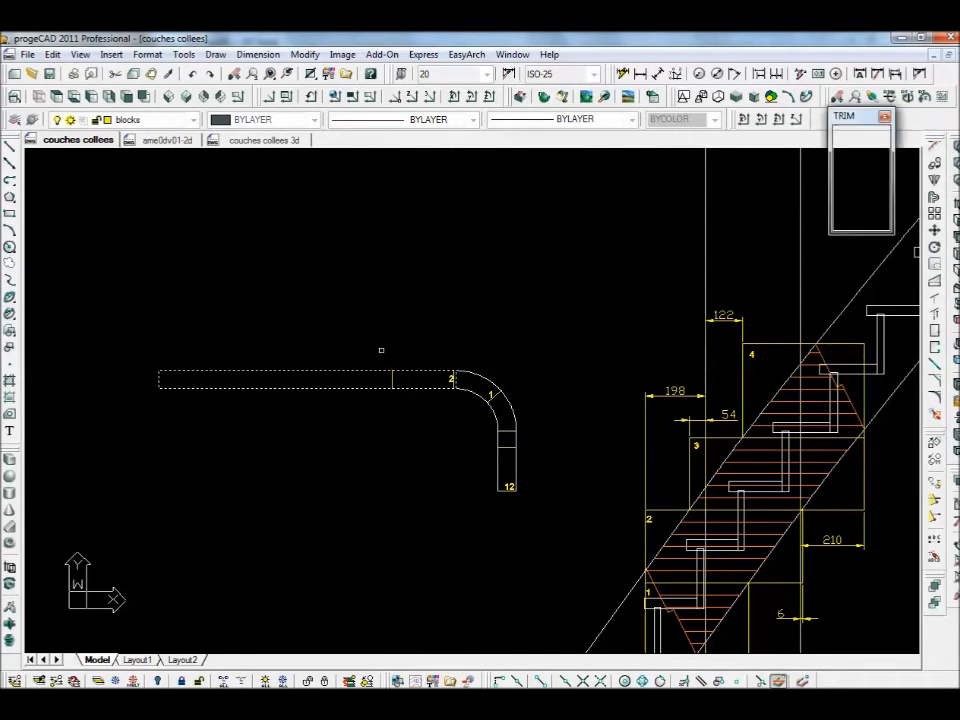
key("Return")
scroll(553, 332, "down", 4)
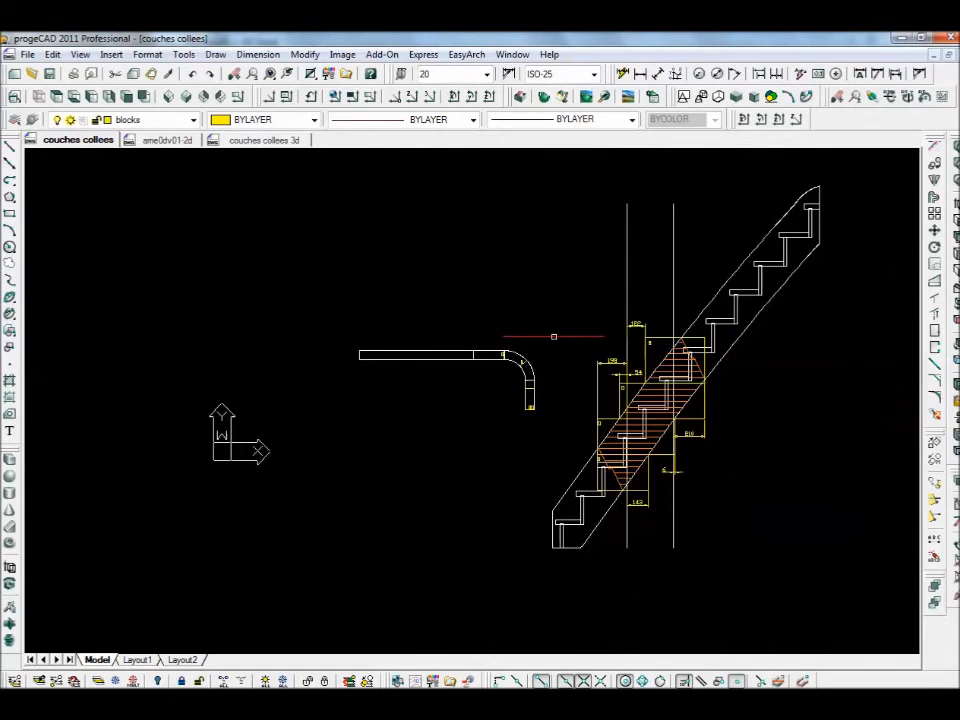
scroll(441, 402, "up", 4)
mouse_move(418, 387)
middle_mouse_down()
mouse_move(315, 352)
mouse_move(252, 344)
middle_mouse_up()
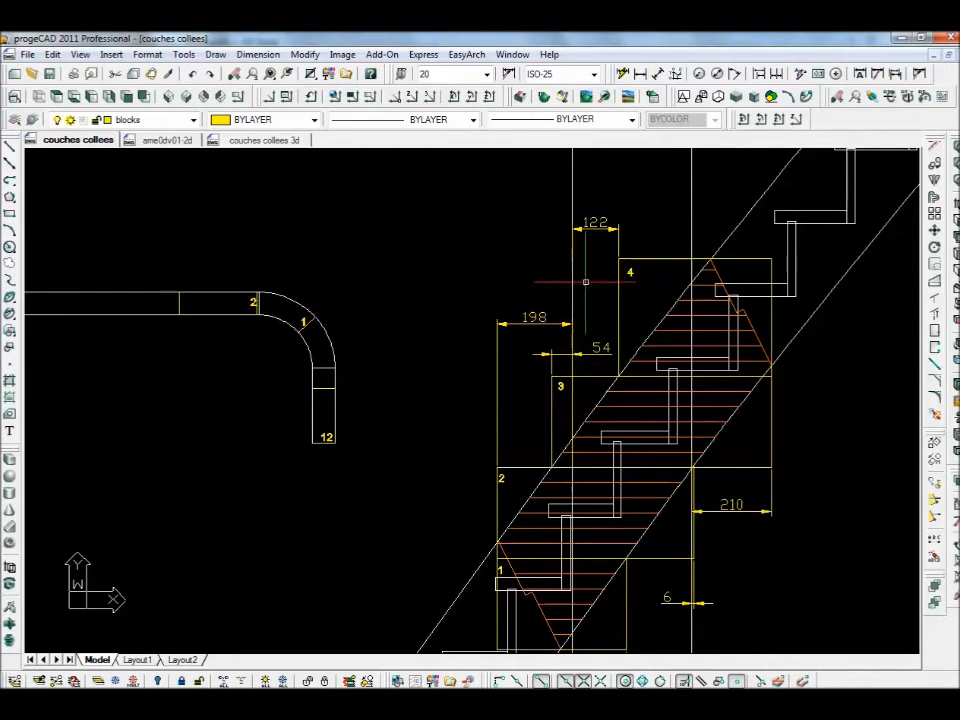
- Draw a temporary construction circle at the bend corner, then delete it
scroll(320, 368, "up", 3)
type("c")
key("Return")
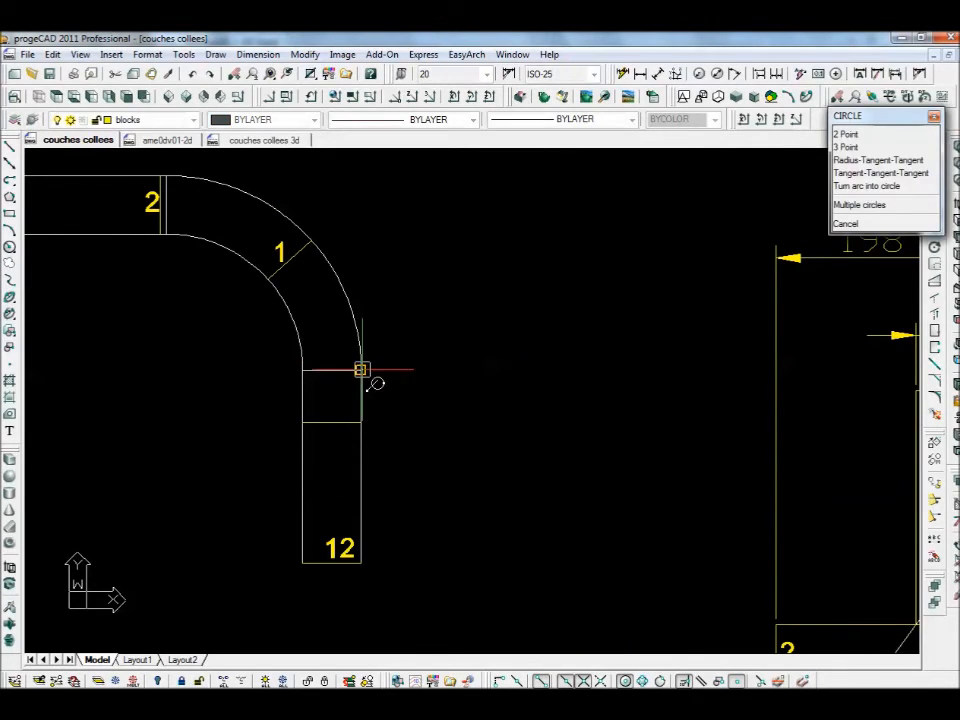
left_click(361, 370)
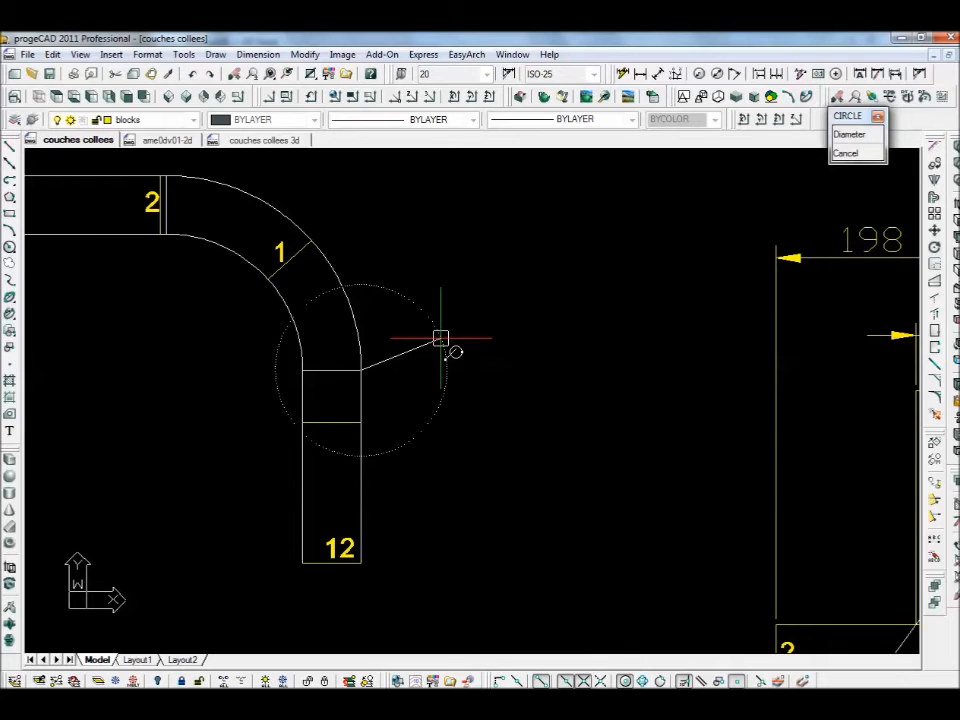
left_click(441, 339)
type("l")
key("Return")
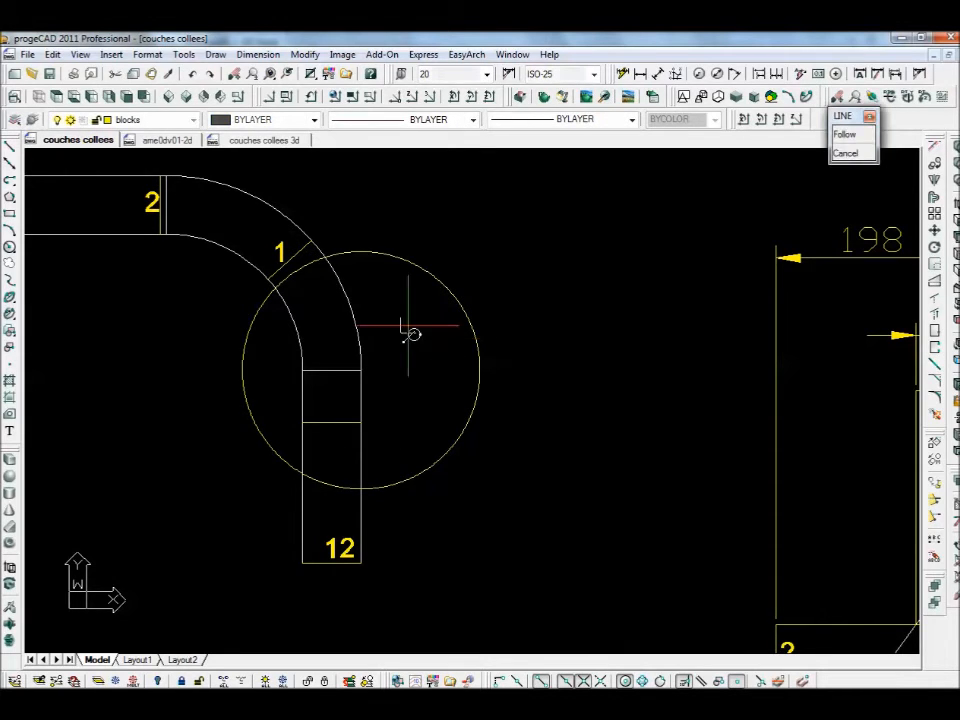
left_click(302, 306)
key("Escape")
left_click(401, 258)
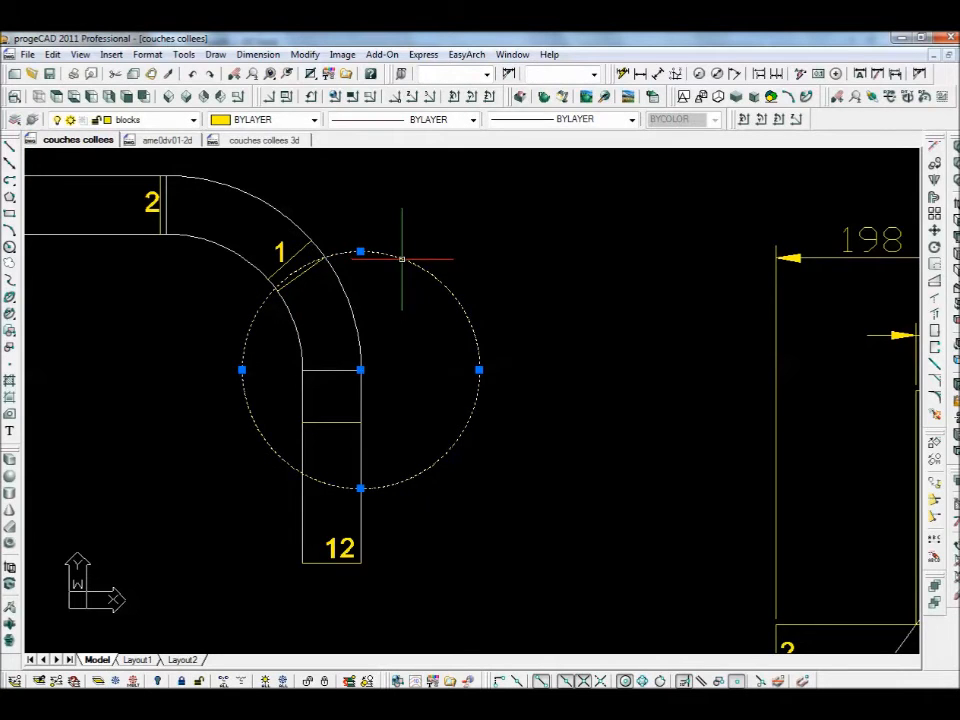
key("Delete")
scroll(470, 338, "down", 4)
scroll(414, 348, "up", 2)
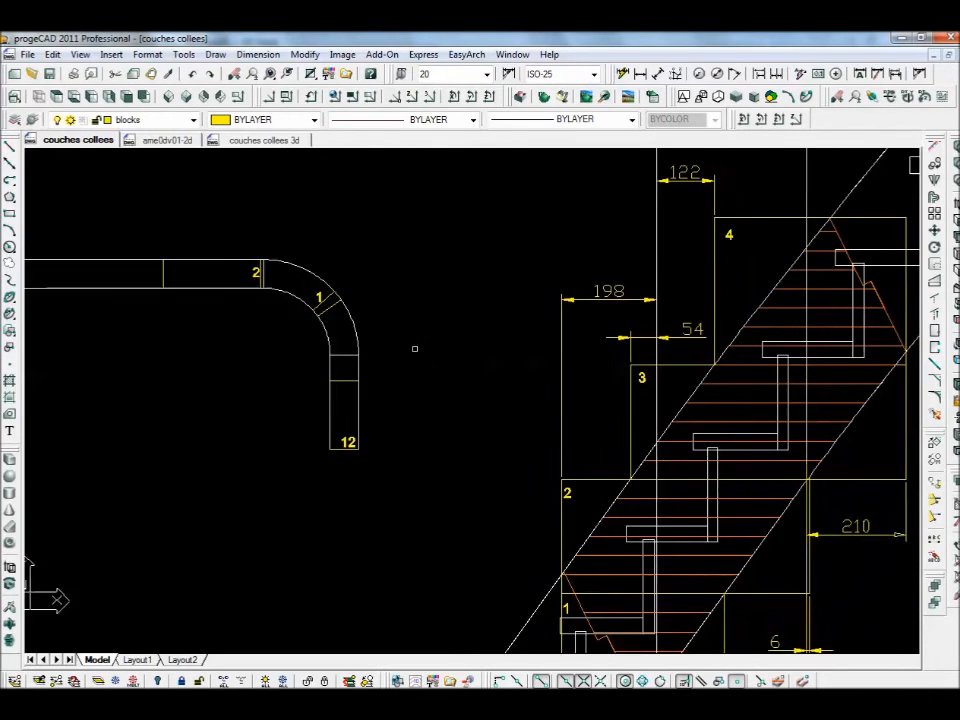
middle_click_drag(415, 349, 347, 352)
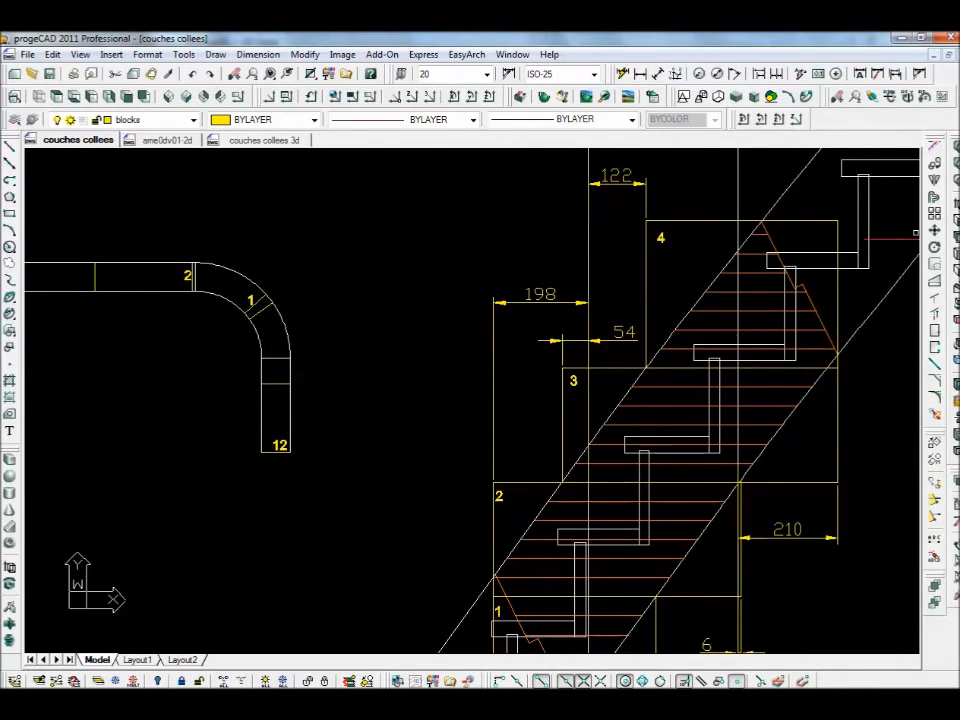
- Copy the '4' label into the bend beside piece 1 and onto the straight arm beside 2
left_click(934, 164)
left_click(660, 238)
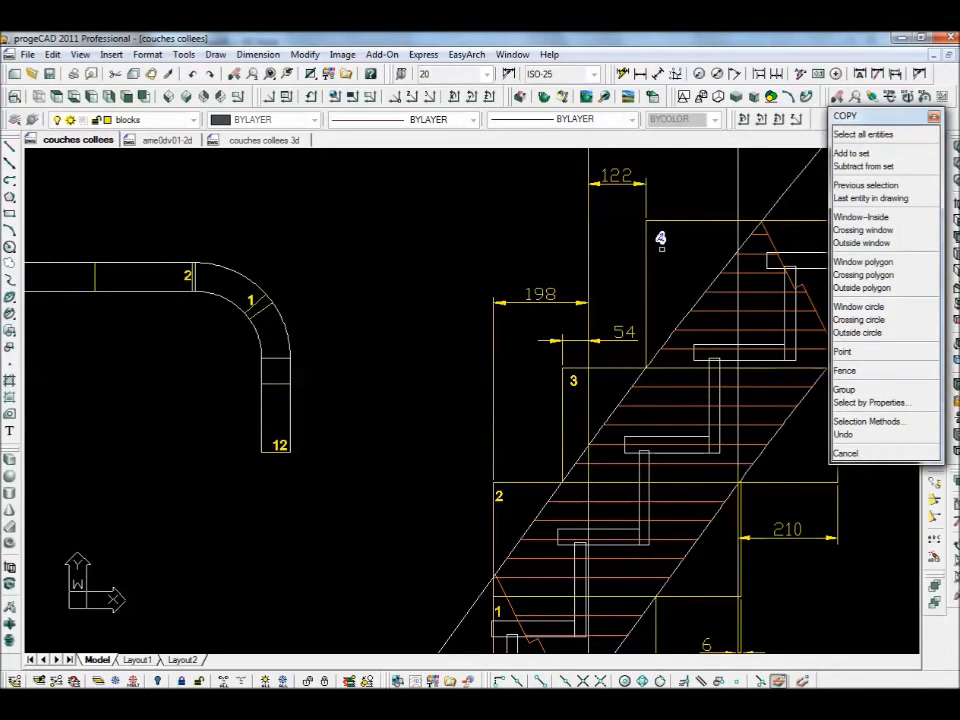
right_click(612, 260)
left_click(540, 228)
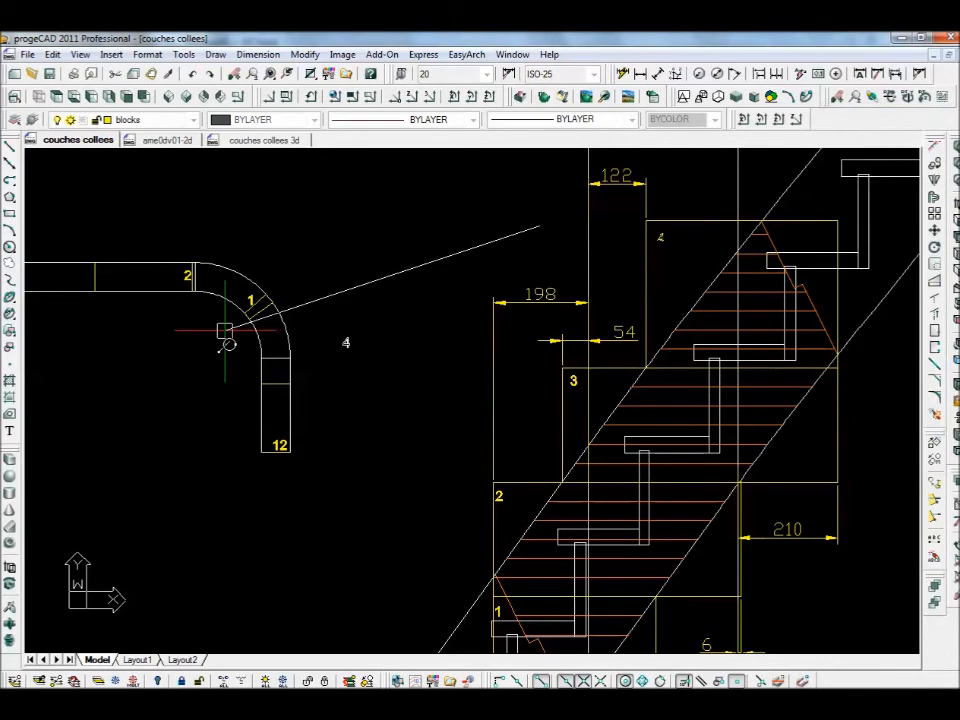
left_click(143, 310)
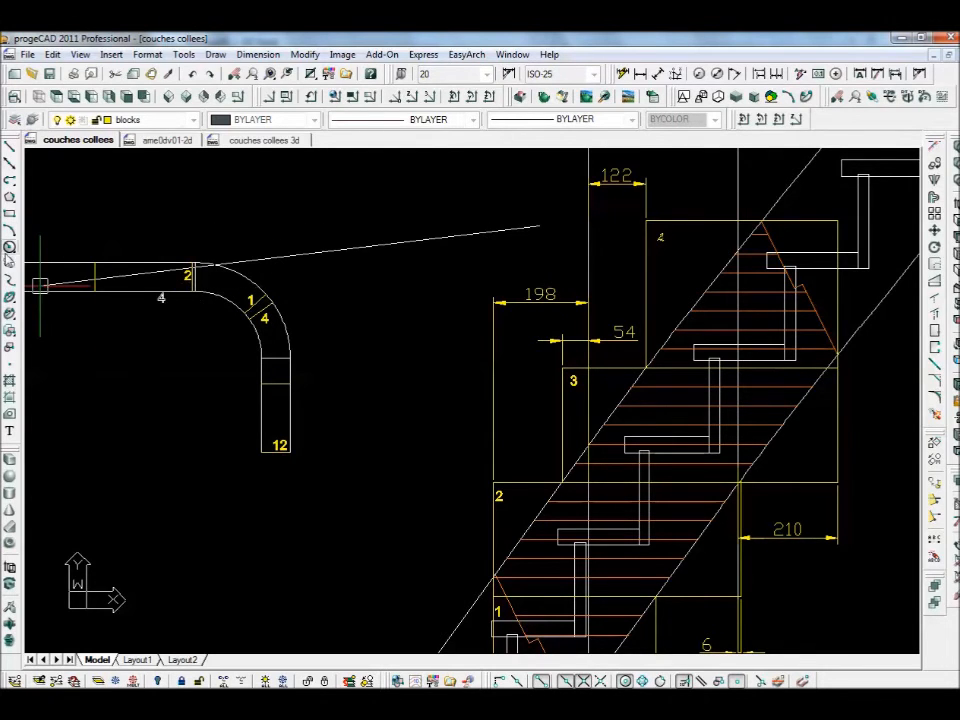
scroll(40, 285, "up", 2)
scroll(270, 325, "down", 2)
mouse_move(188, 369)
middle_mouse_down()
mouse_move(322, 365)
mouse_move(320, 349)
middle_mouse_up()
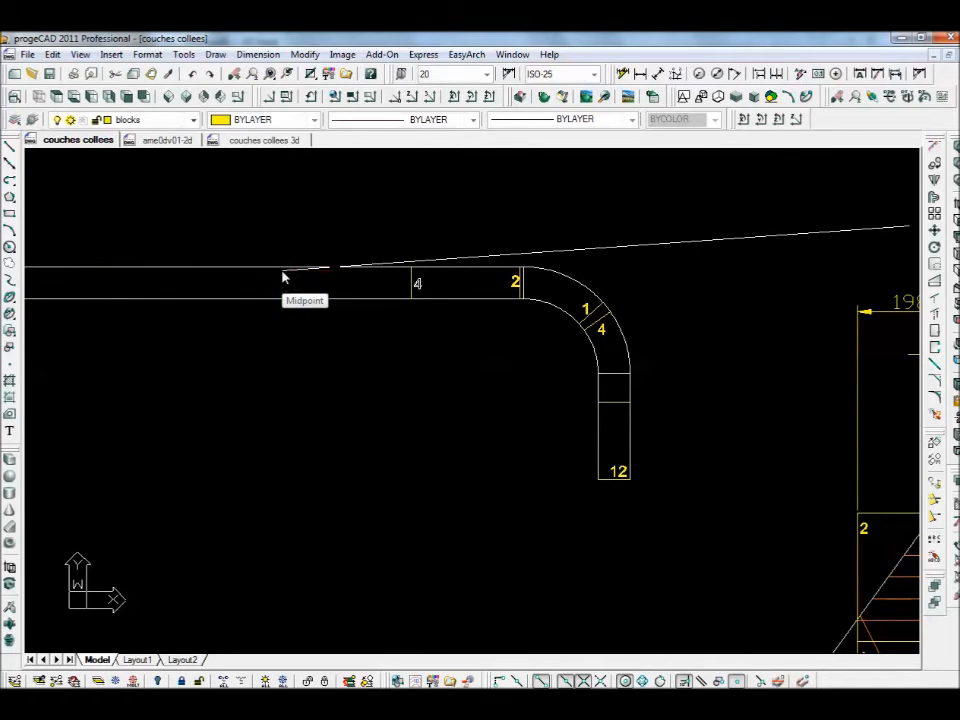
left_click(282, 270)
scroll(454, 356, "down", 2)
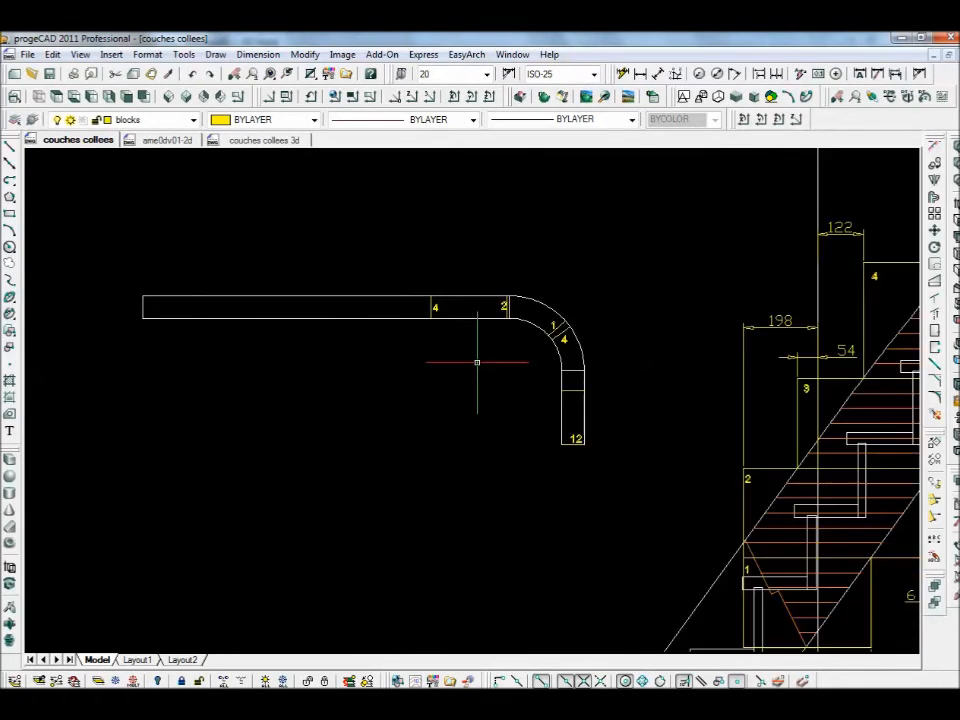
middle_click_drag(506, 375, 404, 392)
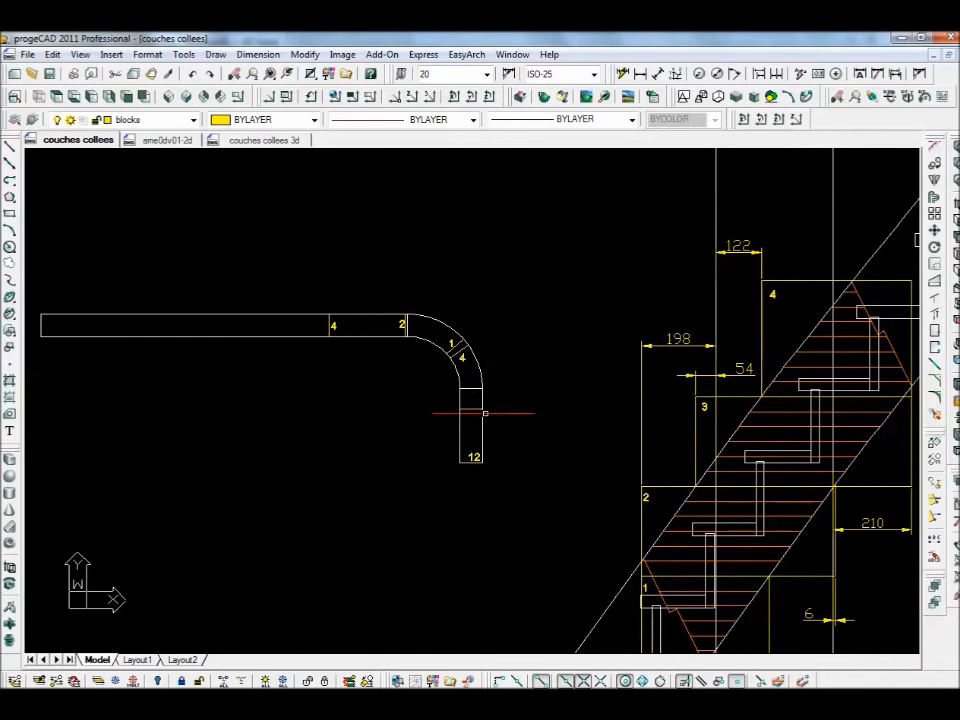
middle_click_drag(535, 419, 497, 417)
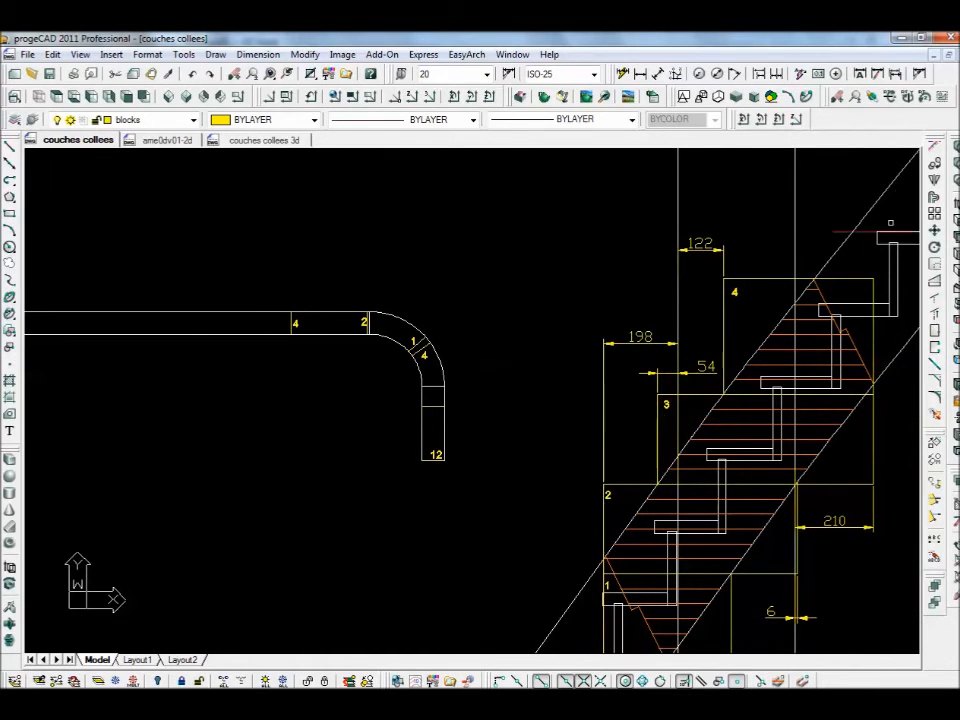
- Copy the '3' label into the handrail's vertical arm and onto the straight arm next to 4
key("Return")
left_click(666, 404)
key("Return")
left_click(634, 408)
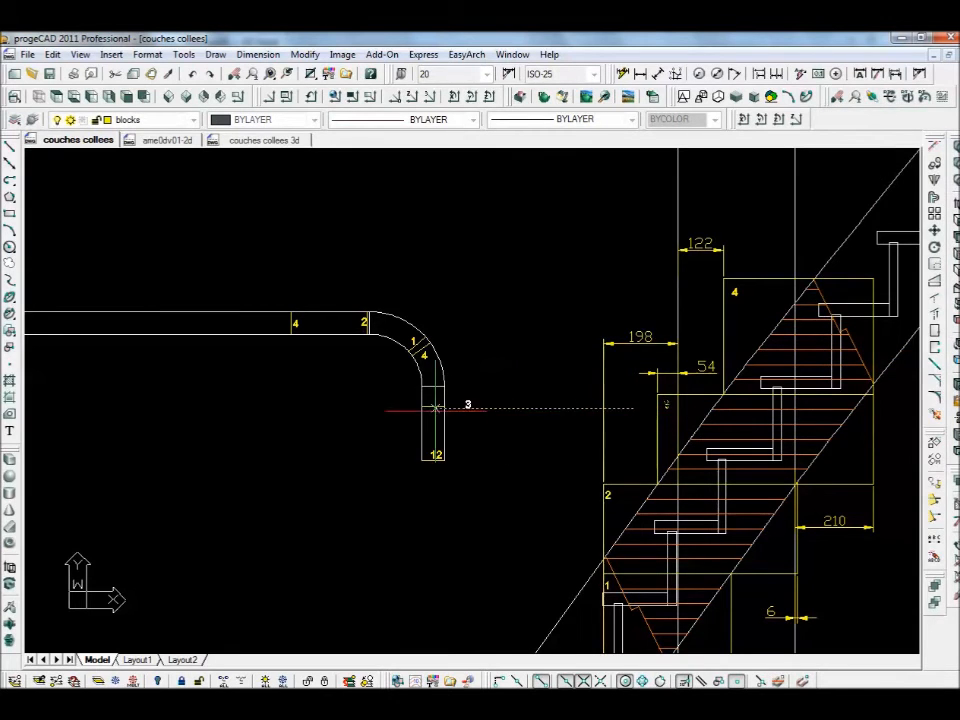
left_click(401, 415)
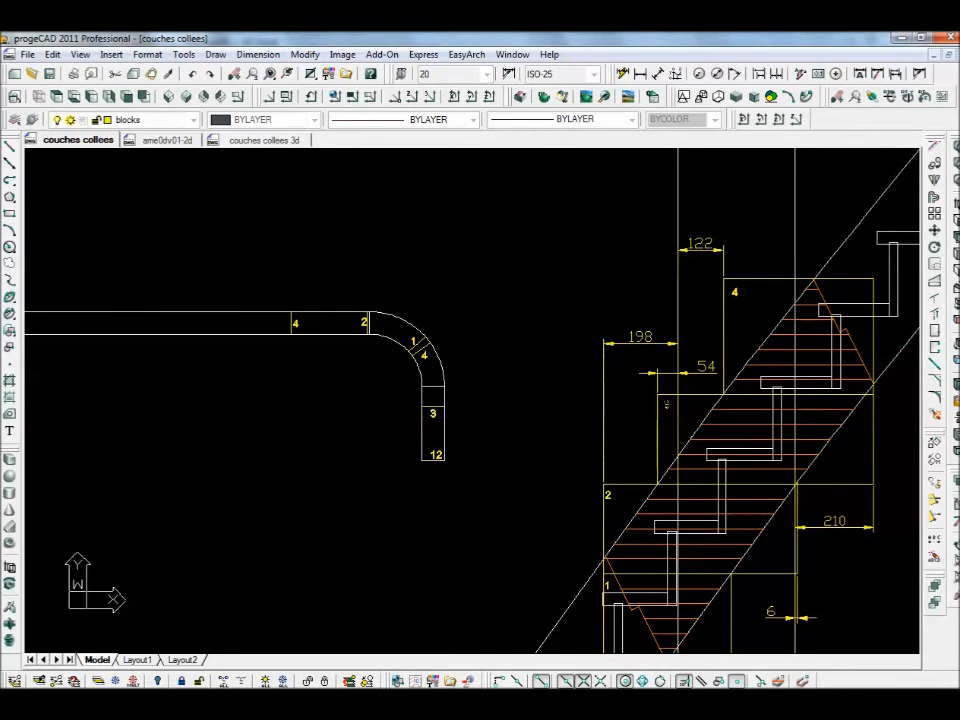
left_click(272, 328)
key("Return")
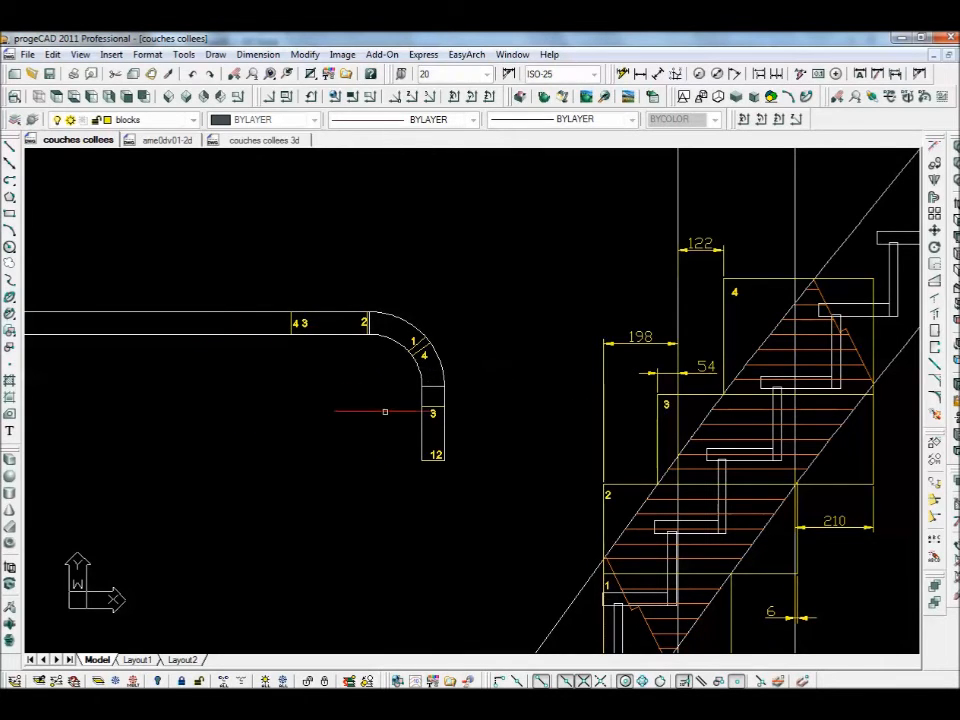
- Trim the long straight handrail arm short at the division line
scroll(295, 377, "down", 2)
mouse_move(294, 369)
middle_mouse_down()
mouse_move(301, 419)
mouse_move(554, 366)
middle_mouse_up()
scroll(299, 389, "up", 5)
scroll(554, 369, "down", 1)
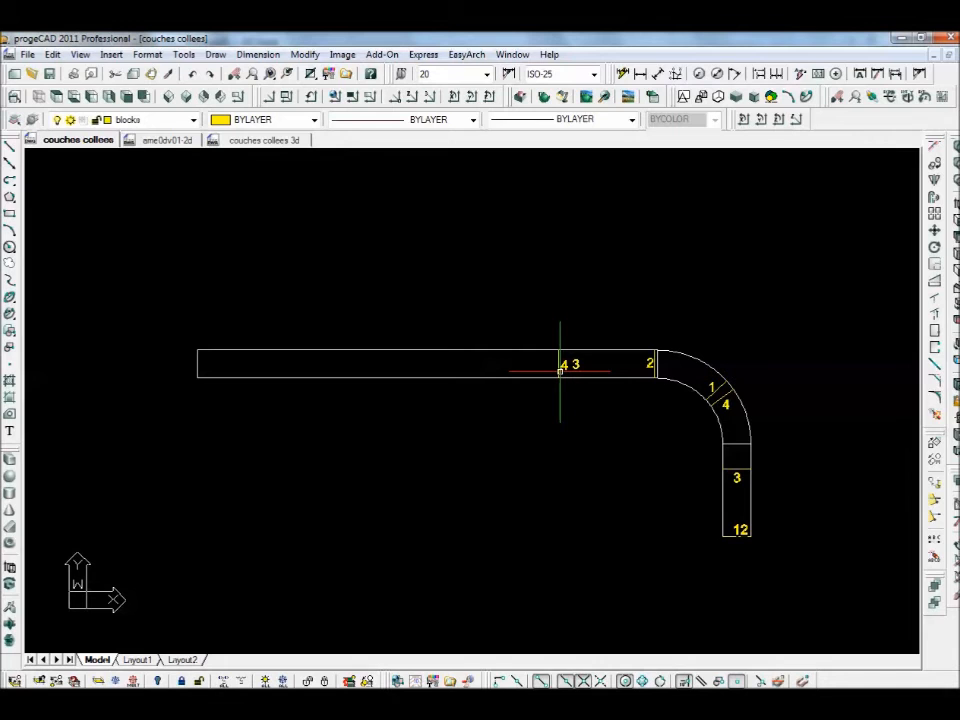
type("tr")
key("Return")
left_click(559, 357)
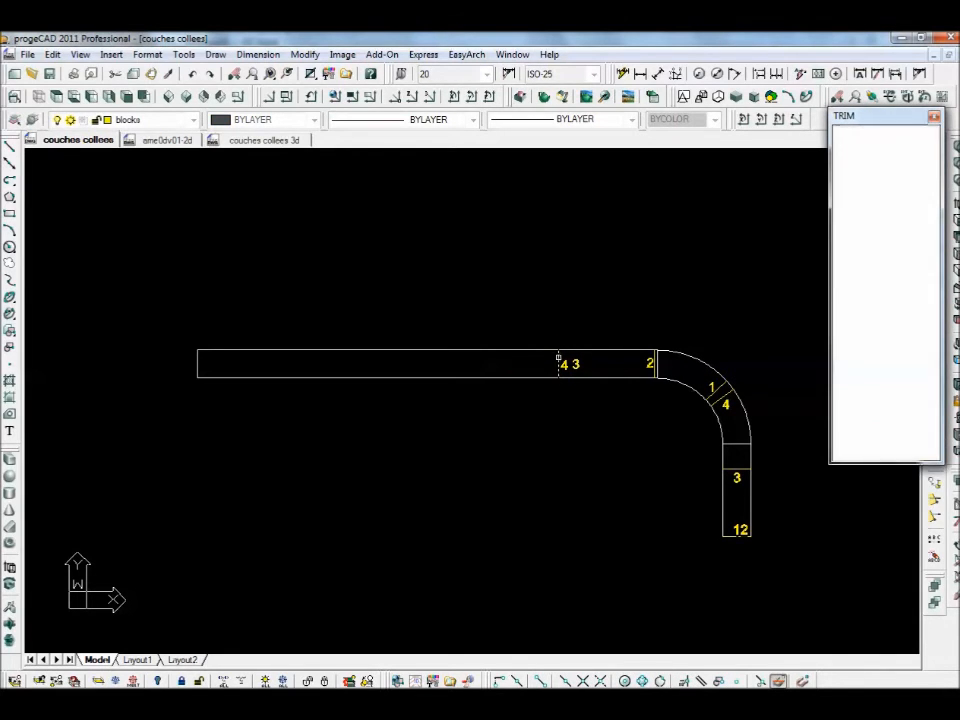
key("Return")
left_click(432, 350)
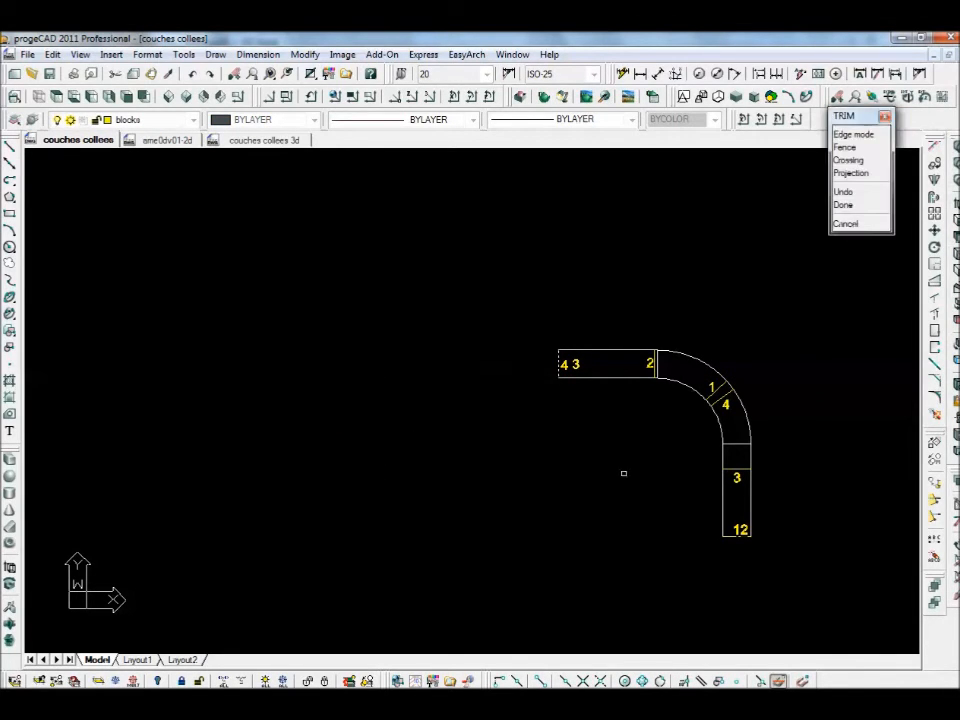
key("Return")
scroll(630, 475, "down", 2)
mouse_move(630, 475)
middle_mouse_down()
mouse_move(418, 437)
mouse_move(367, 454)
middle_mouse_up()
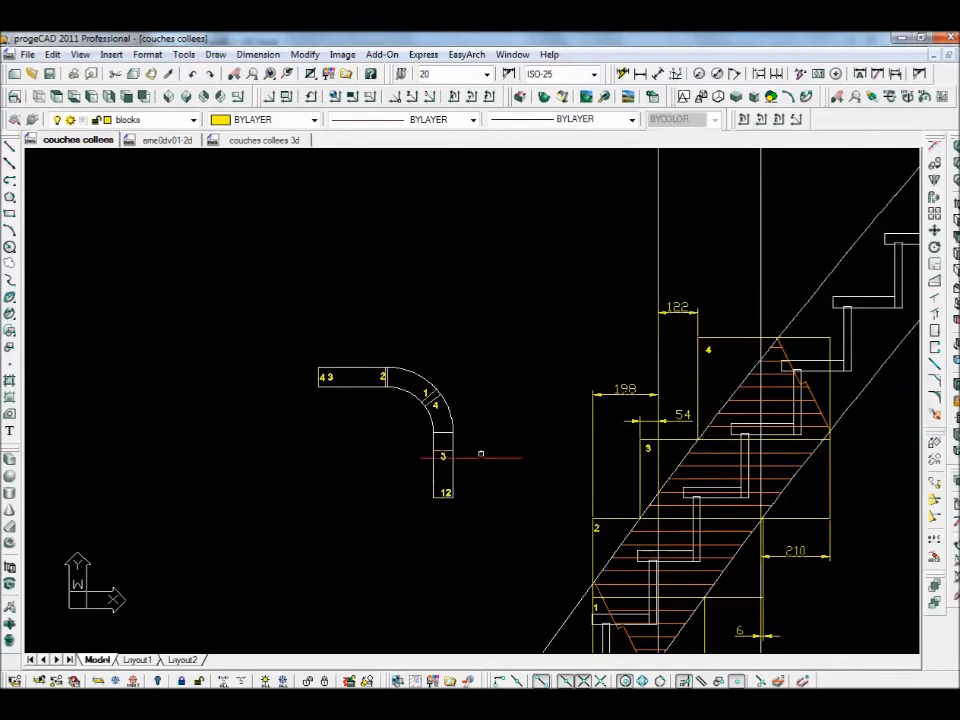
scroll(480, 455, "up", 2)
middle_click_drag(476, 444, 476, 435)
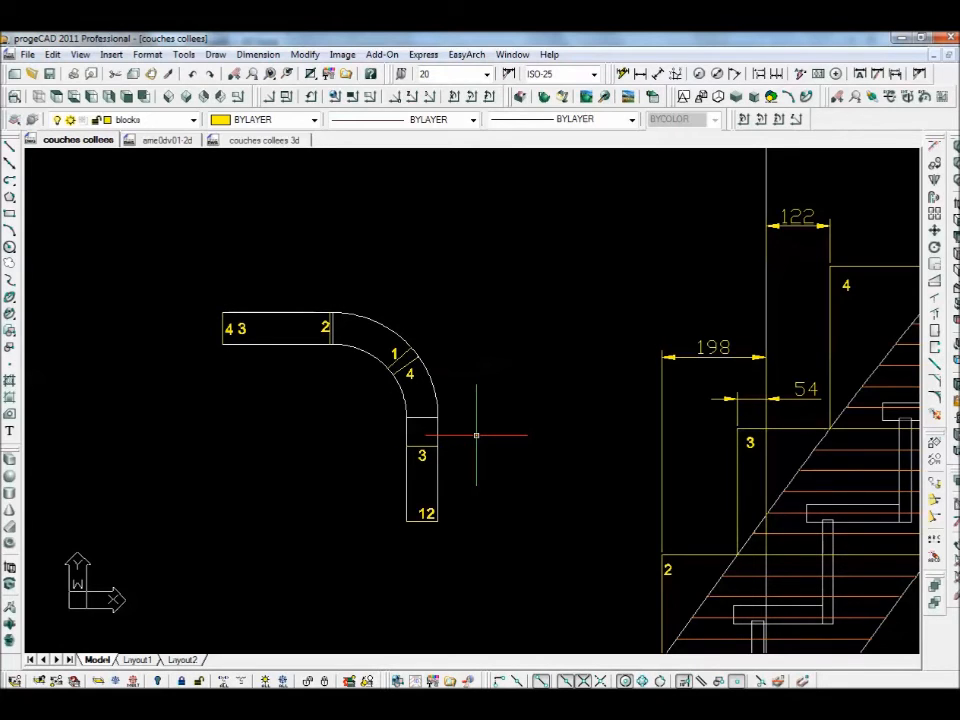
scroll(360, 380, "up", 2)
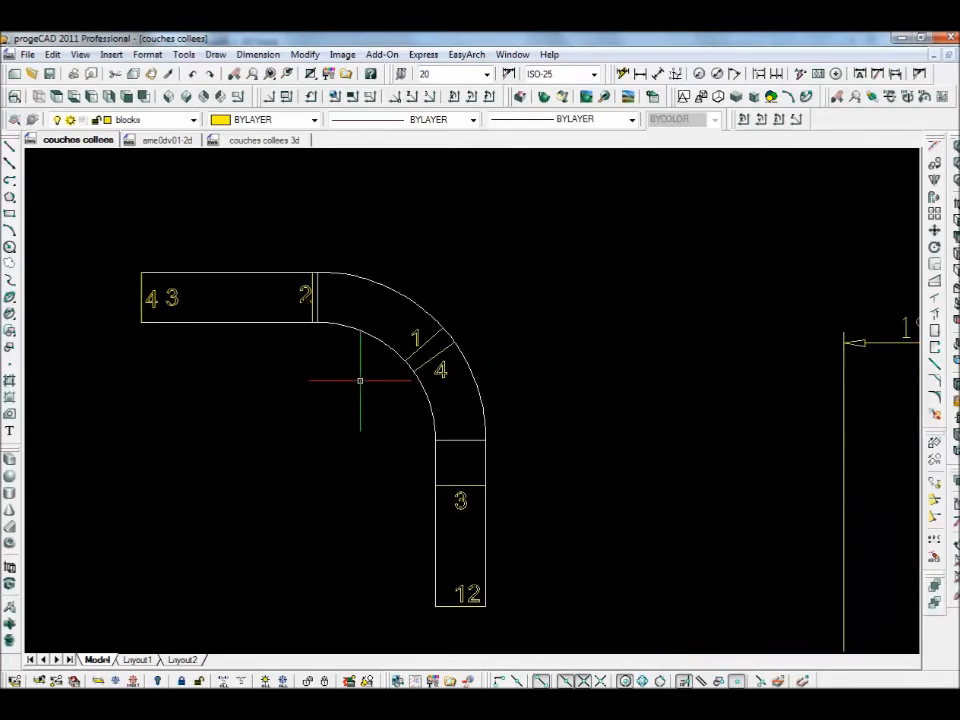
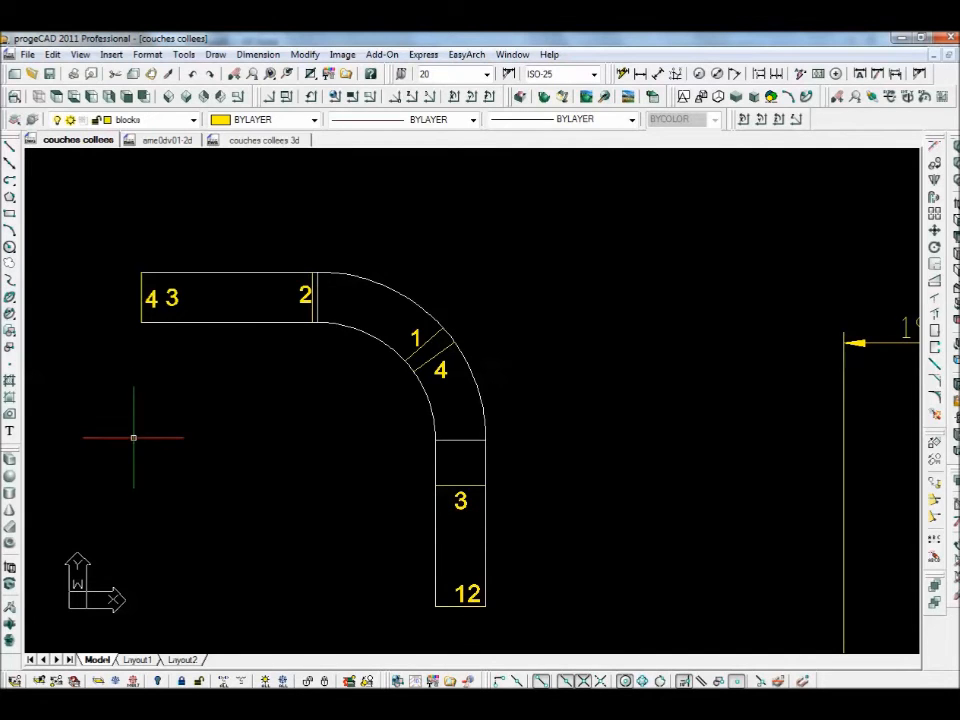
- On layer gen, draw a line-arc-line polyline along the handrail's outer edge, top-left to bottom-right
left_click(193, 119)
left_click(124, 330)
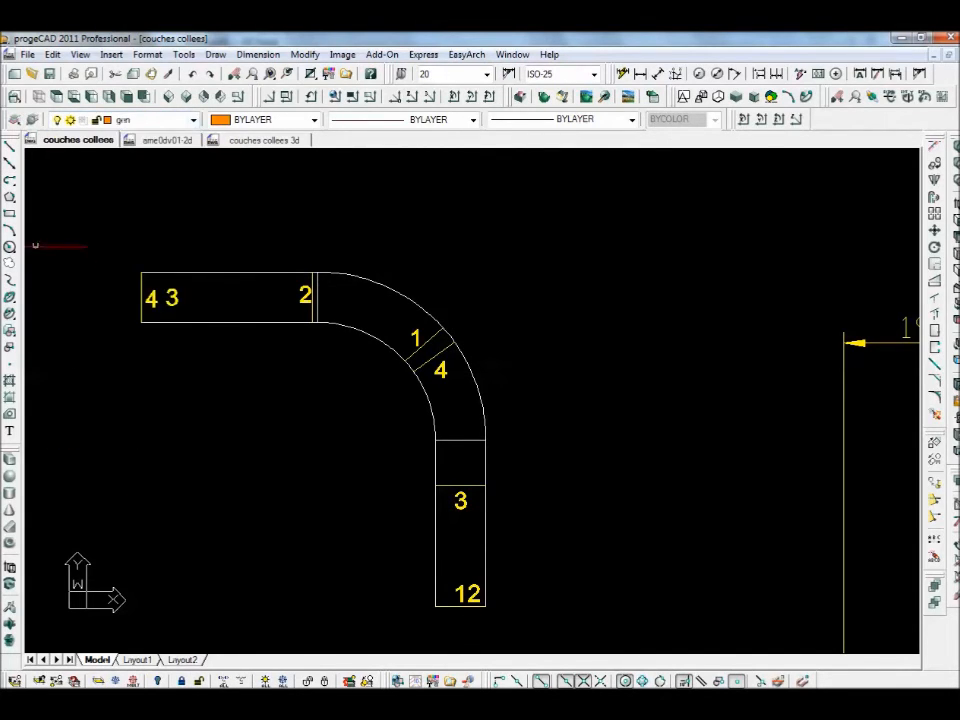
left_click(10, 181)
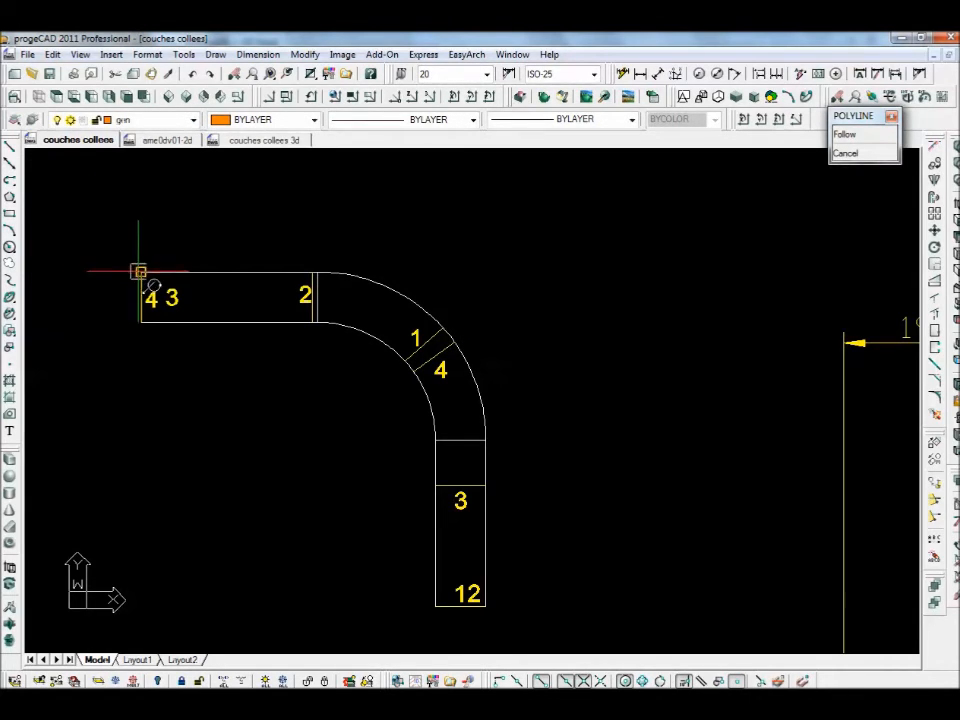
left_click(140, 272)
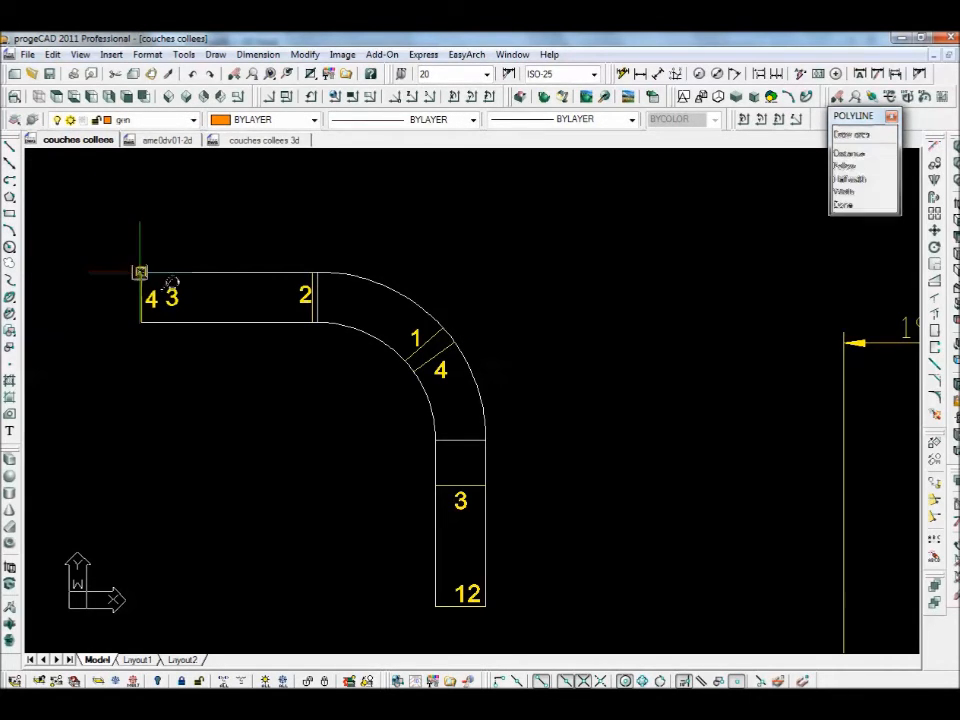
left_click(313, 270)
left_click(855, 155)
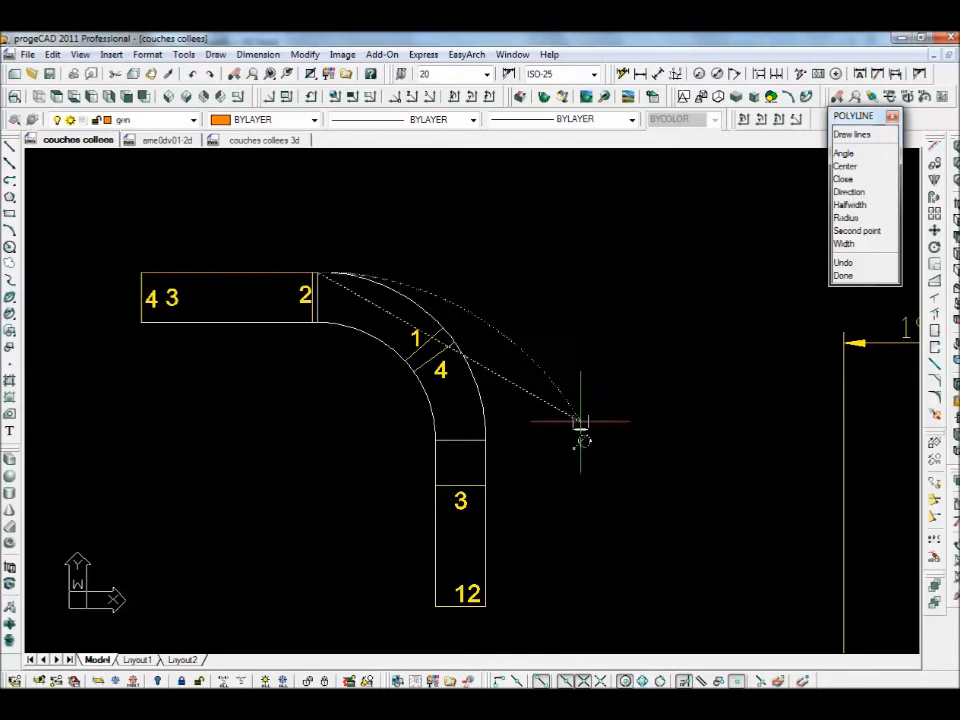
left_click(486, 440)
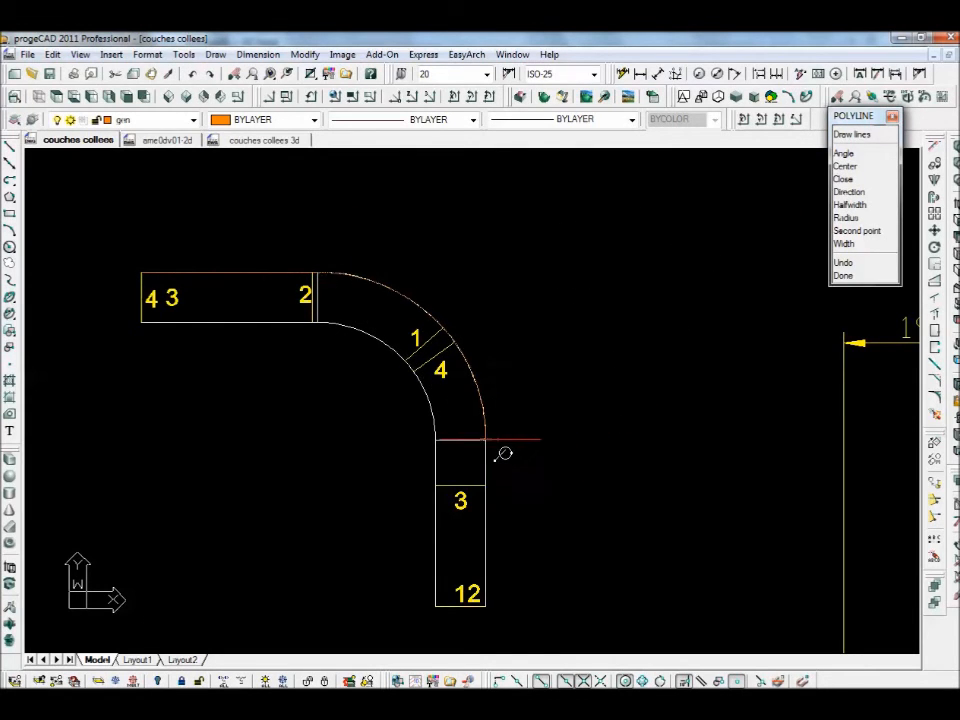
left_click(852, 134)
left_click(486, 607)
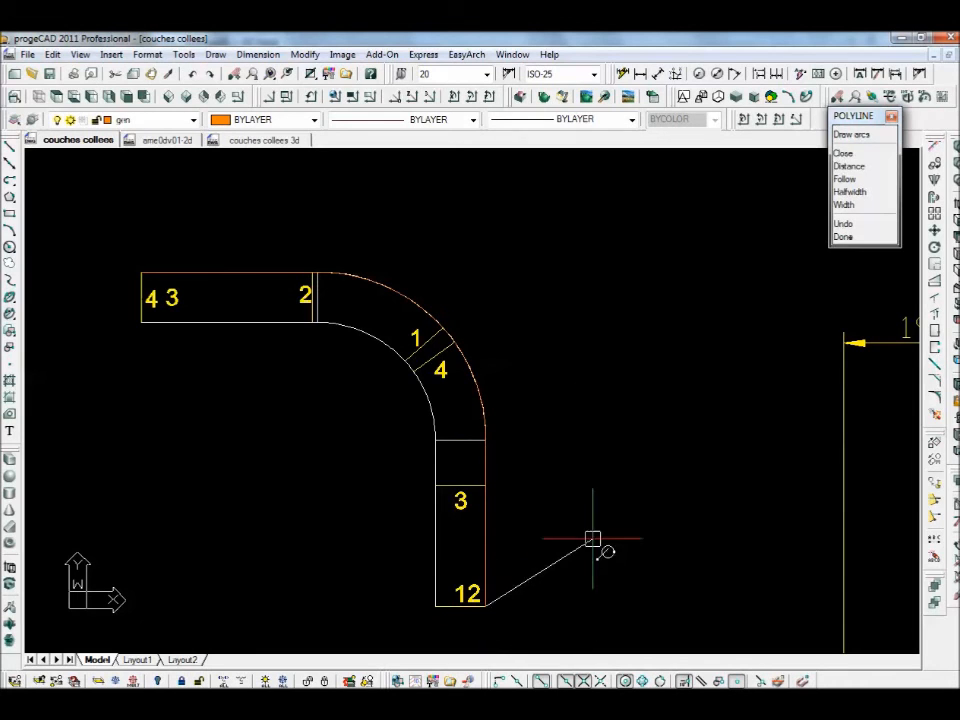
key("Return")
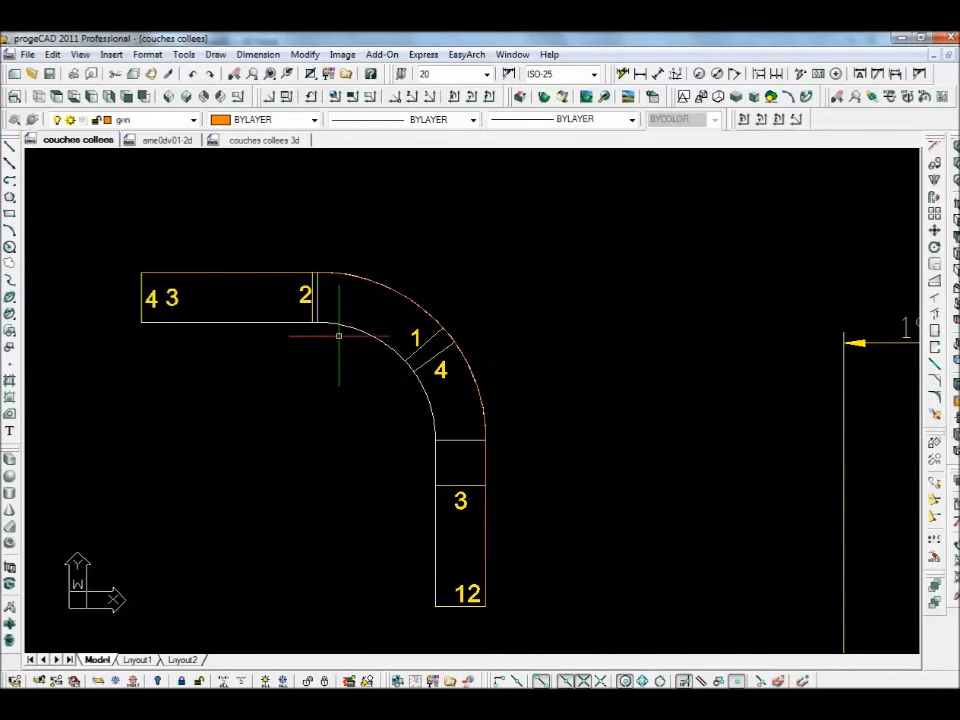
type("o")
key("Return")
key("Return")
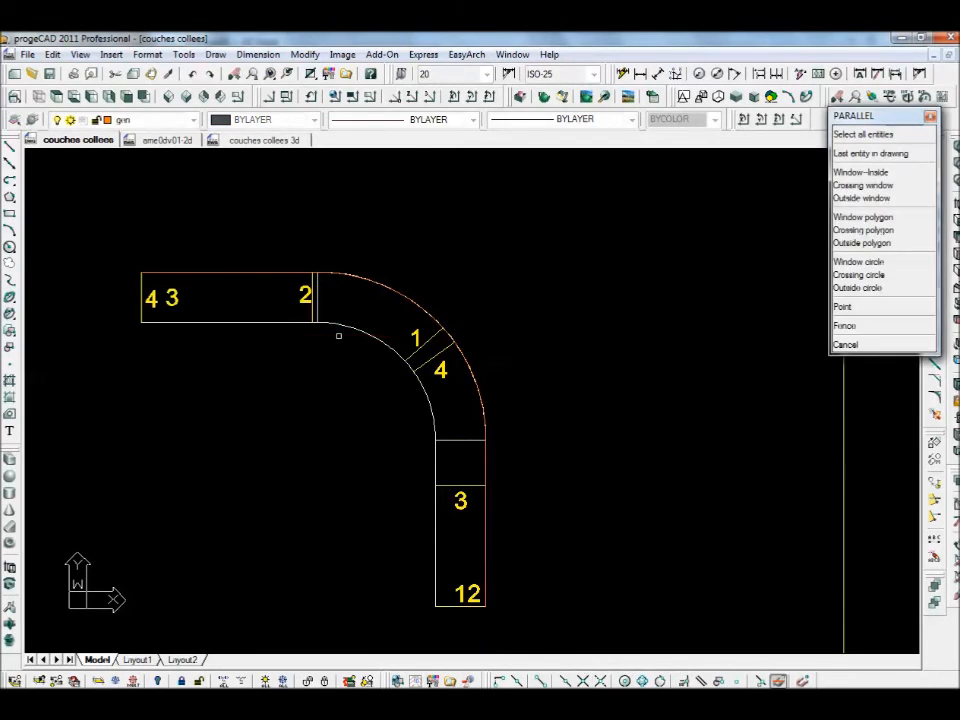
- Offset the outline polyline toward the inside, following the handrail's inner edge
left_click(252, 283)
left_click(261, 298)
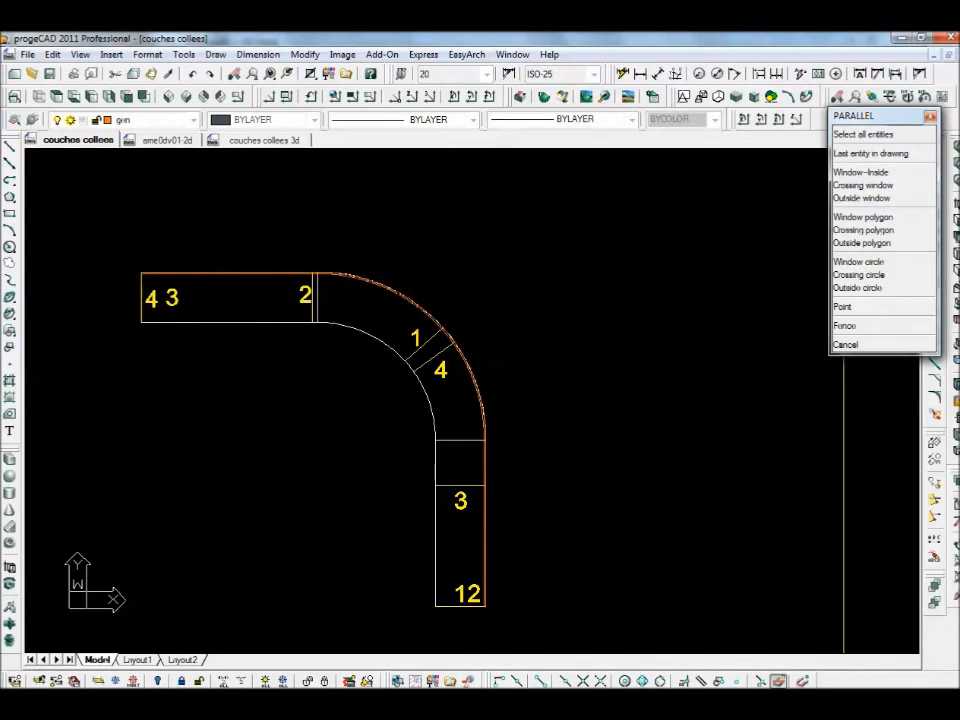
key("Return")
key("Return")
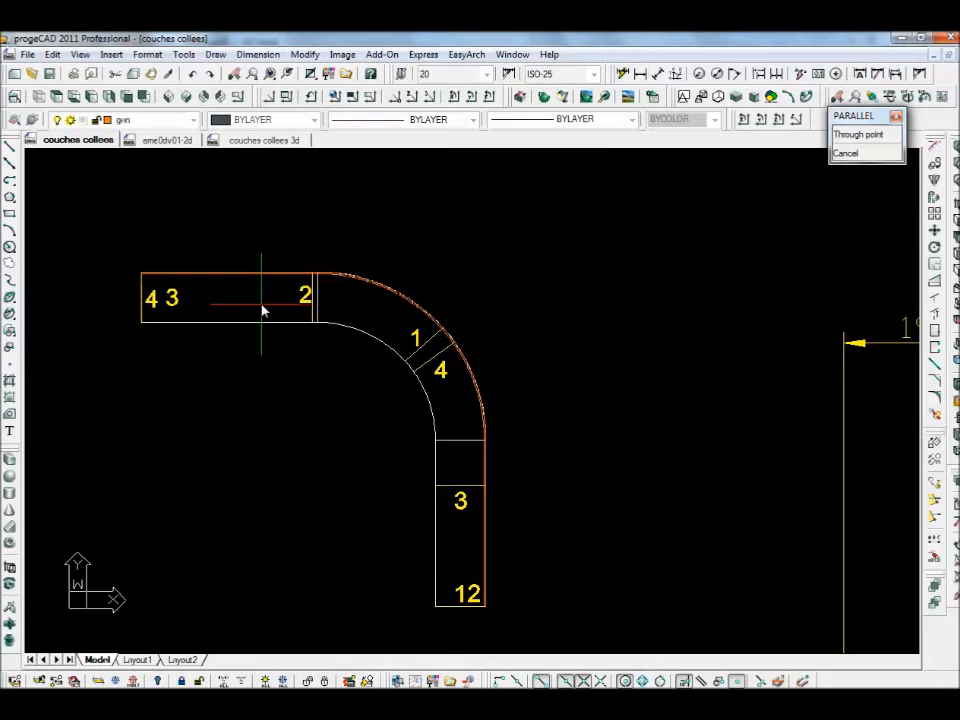
key("Return")
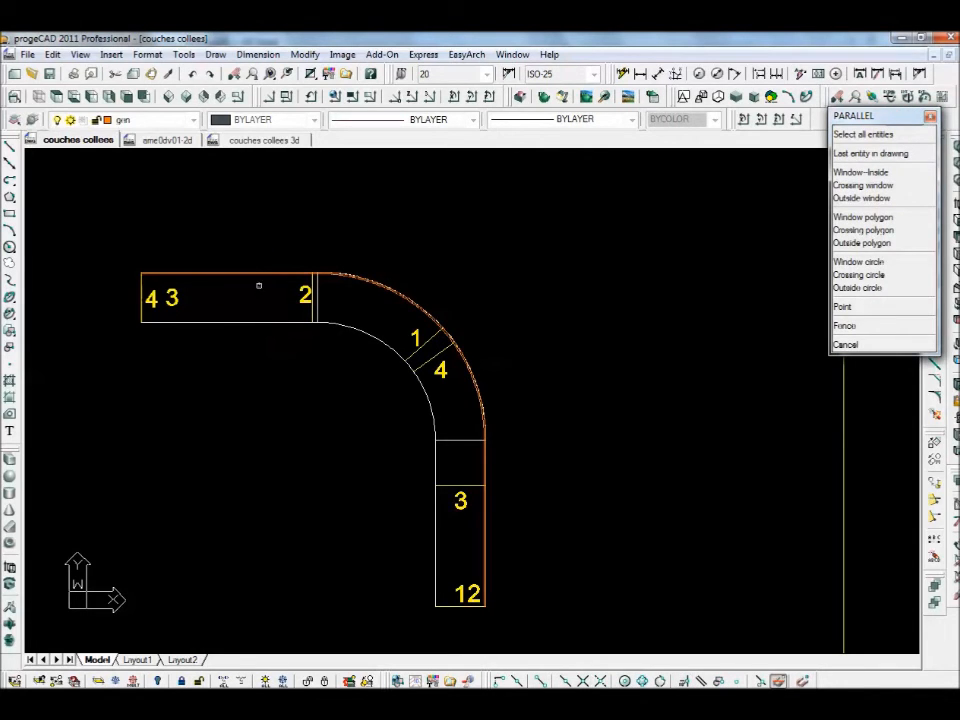
left_click(260, 277)
left_click(287, 297)
key("Return")
scroll(343, 327, "up", 2)
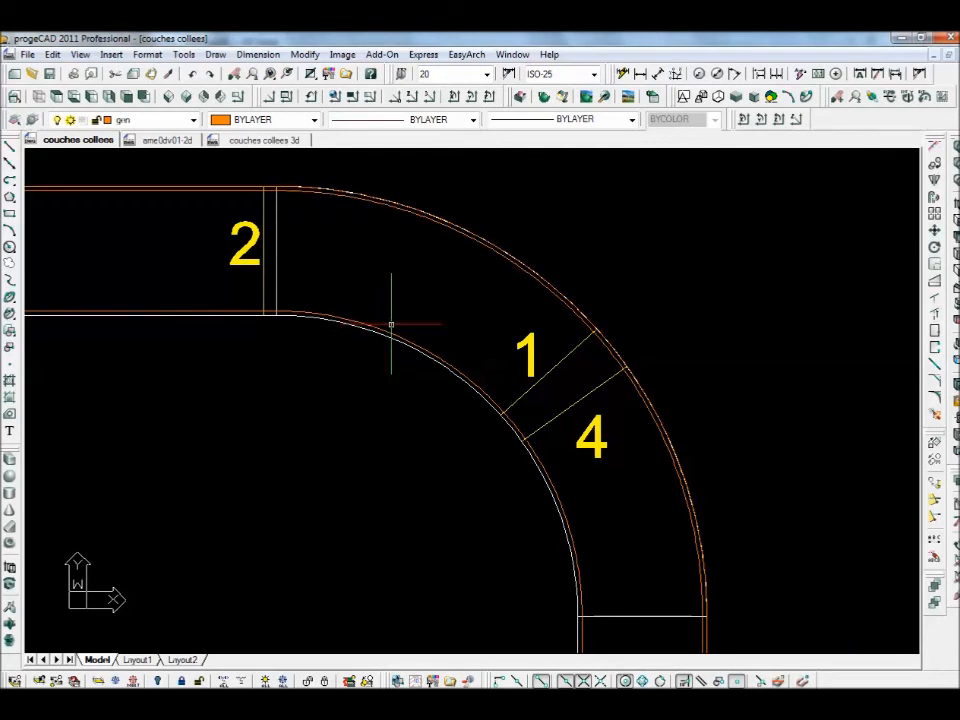
- Offset the outer polyline to the middle of the rail as a centreline
key("Return")
key("Return")
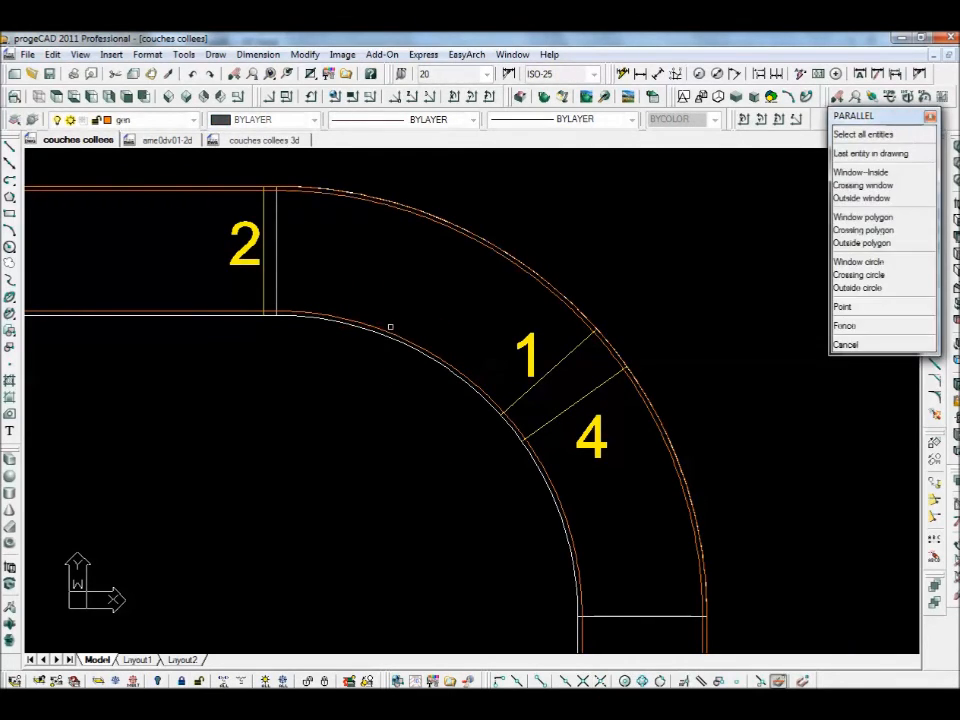
left_click(486, 241)
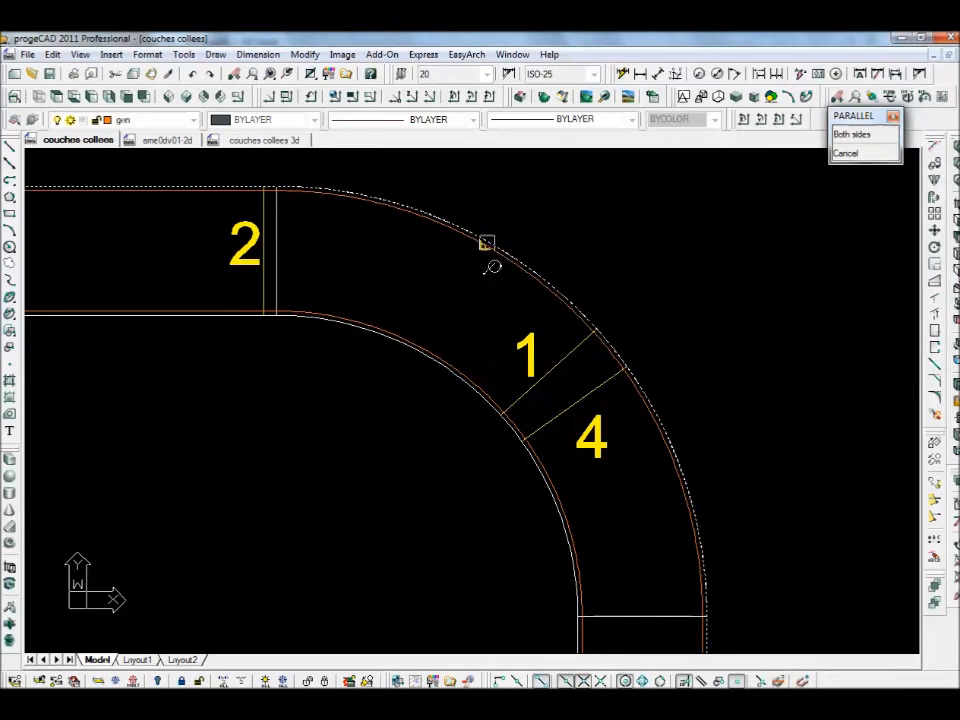
left_click(474, 288)
right_click(478, 301)
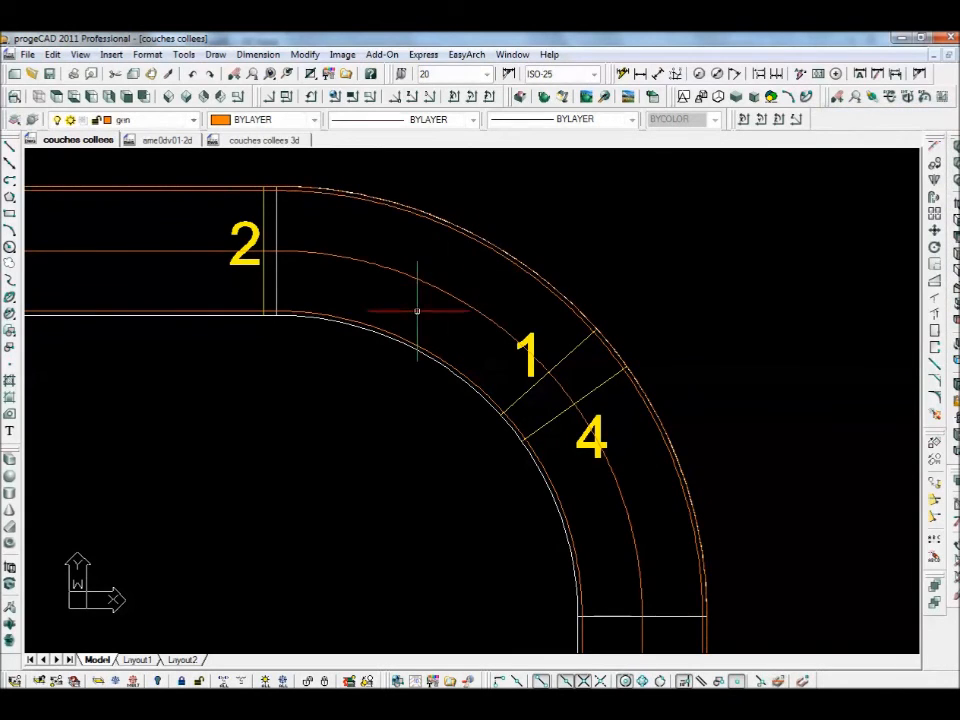
left_click(506, 253)
key("Escape")
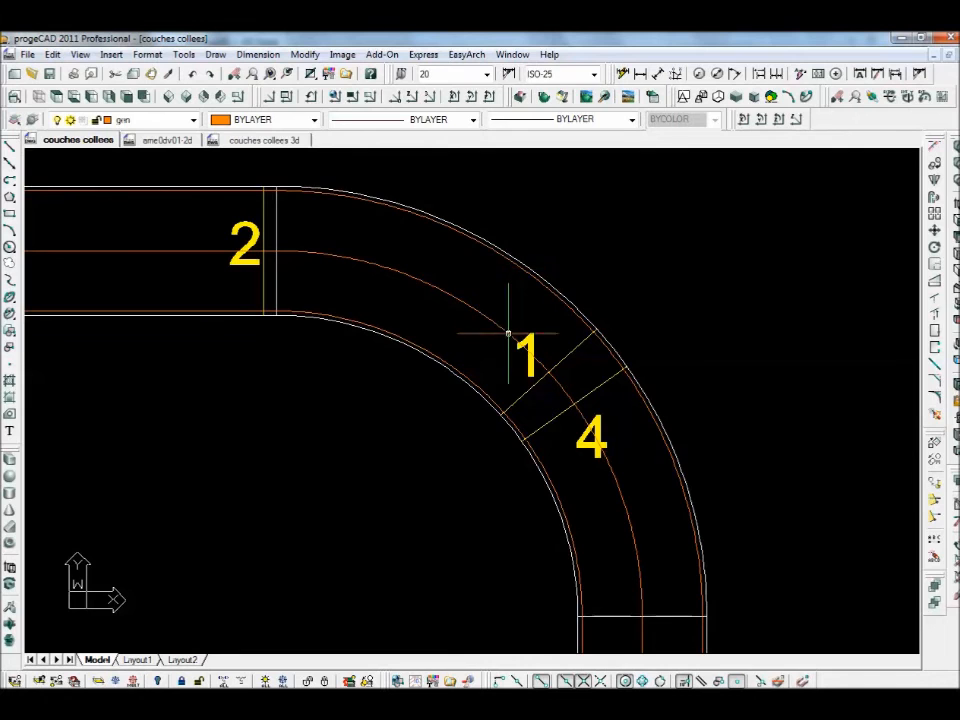
scroll(508, 334, "down", 3)
key("Return")
middle_click_drag(481, 364, 468, 291)
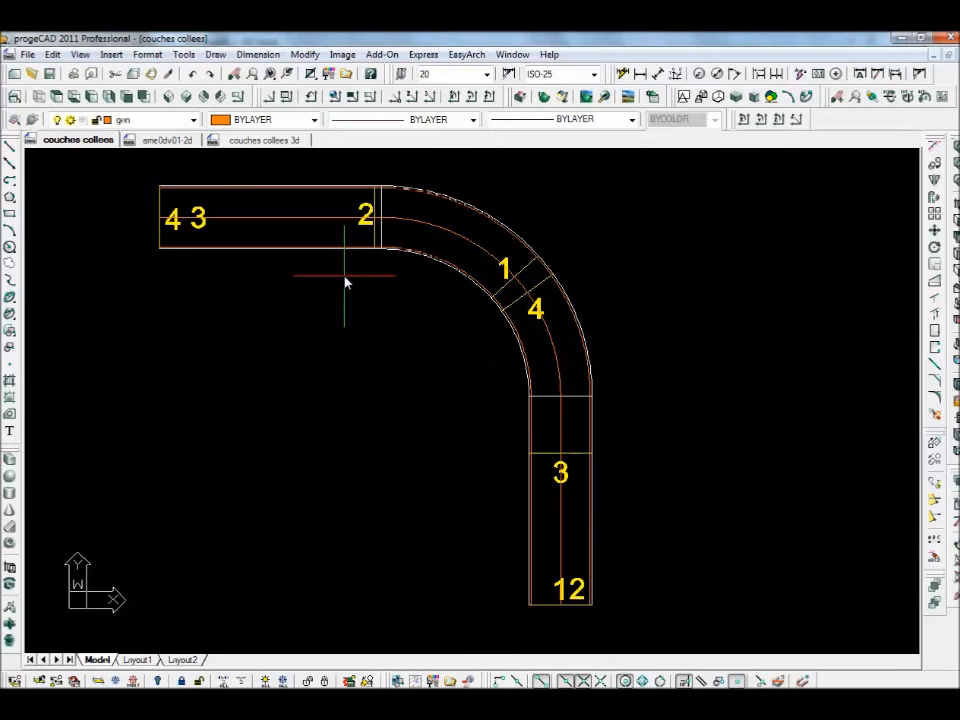
- Draw two lines across the rail at the bend's top start and its lower end
key("l")
key("Return")
left_click(385, 197)
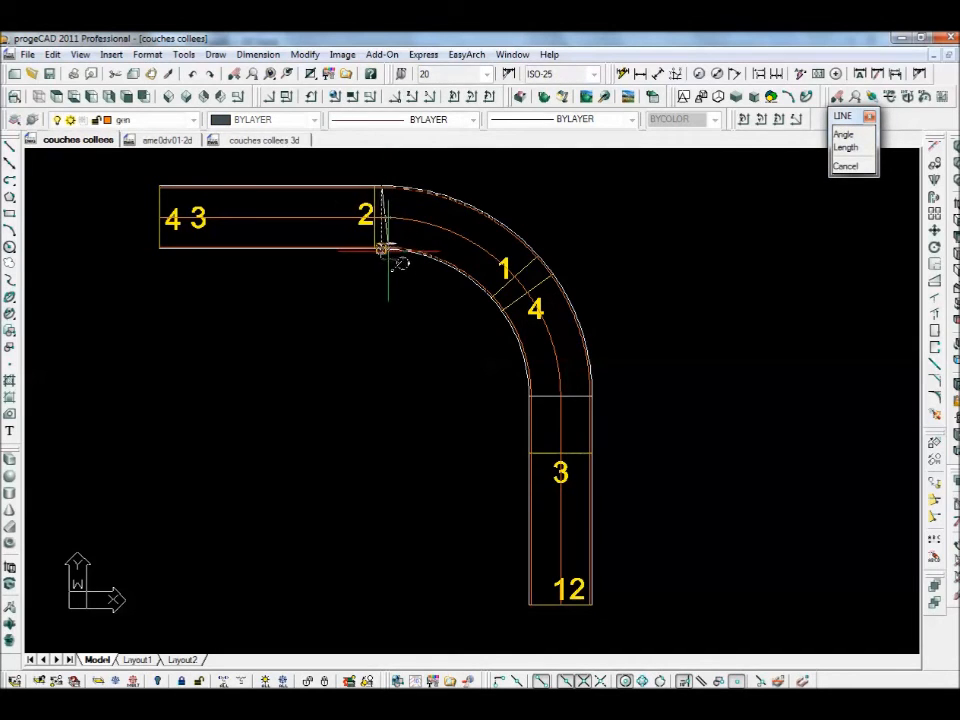
left_click(386, 248)
key("Return")
key("Return")
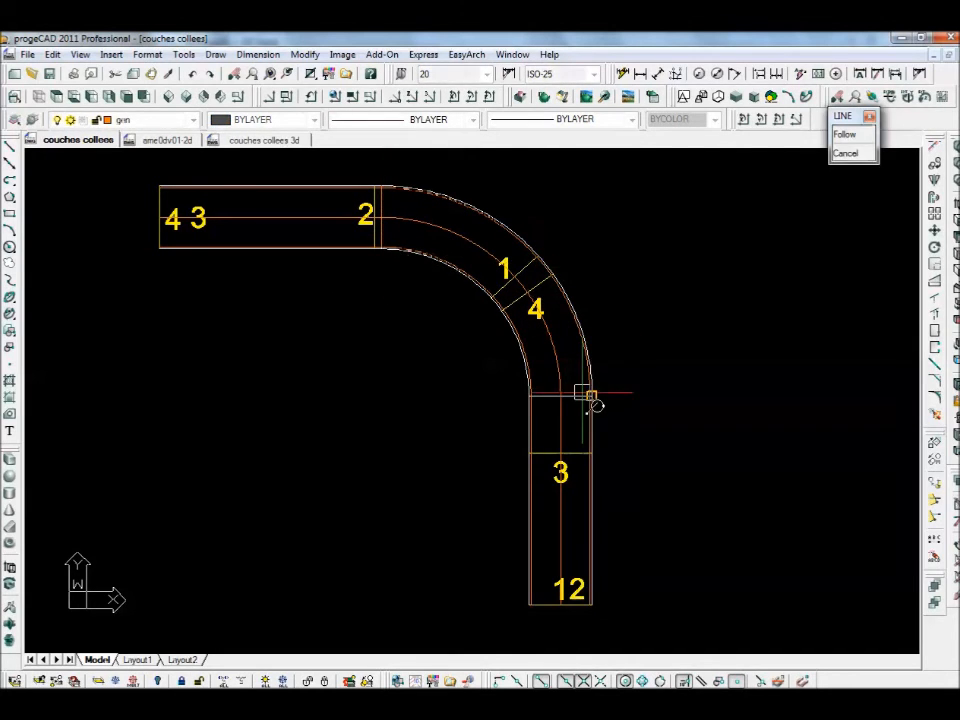
left_click(591, 395)
left_click(530, 395)
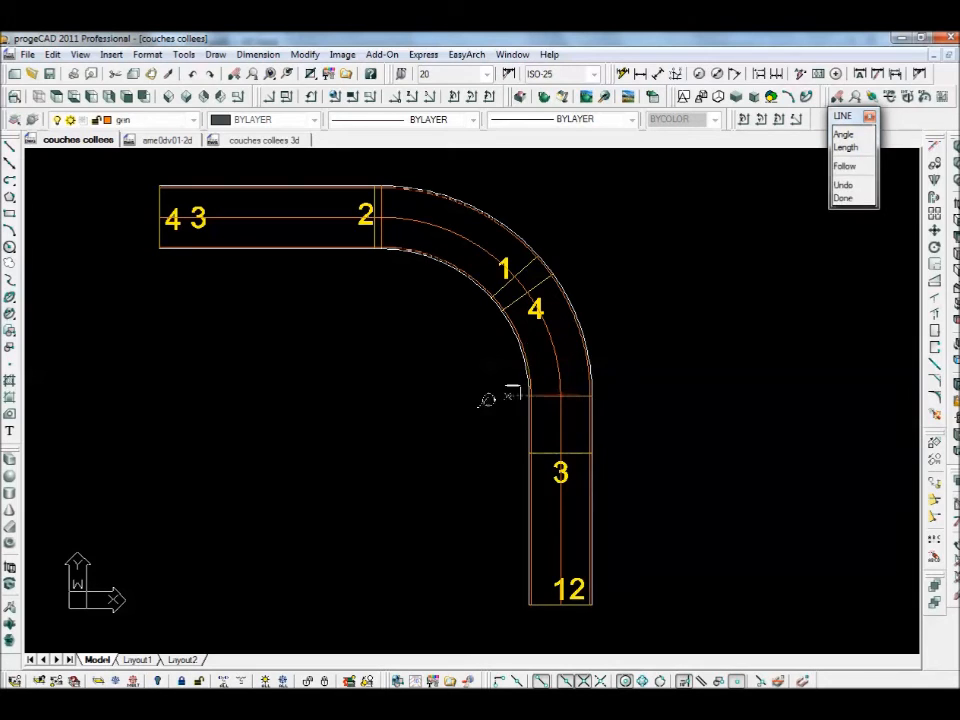
key("Return")
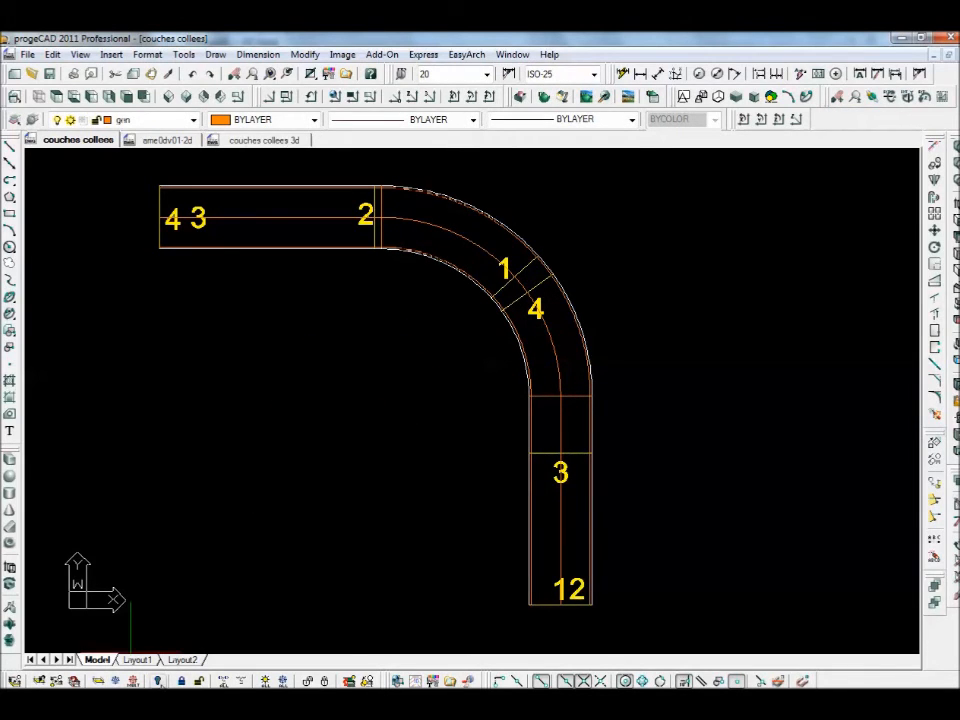
- Select the bend's inner arc, then zoom and pan to recentre the drawing
left_click(522, 357)
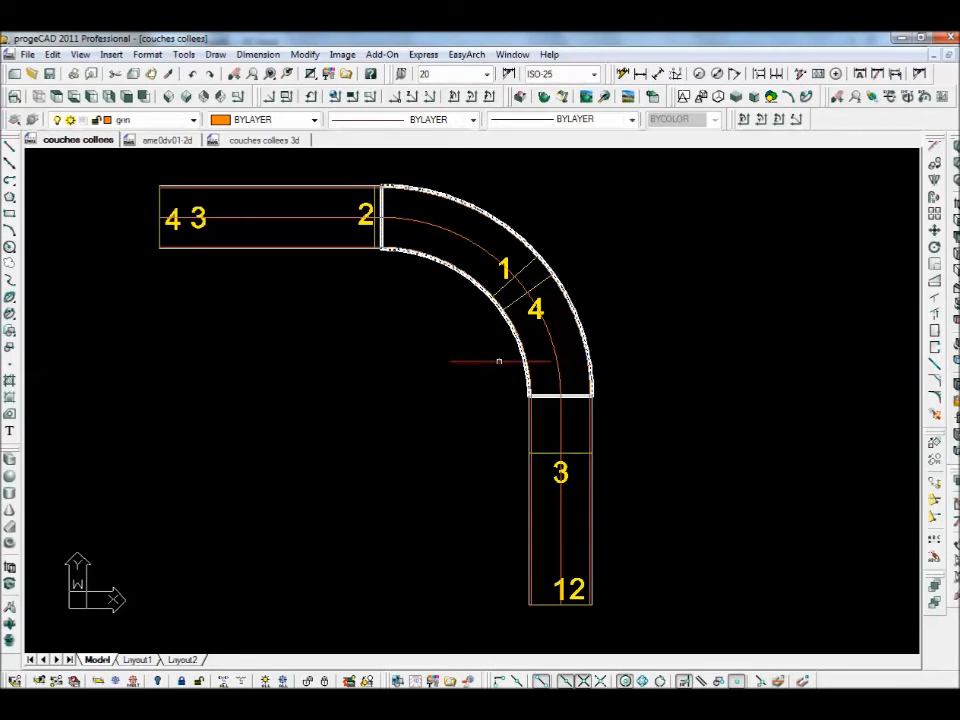
scroll(598, 406, "up", 4)
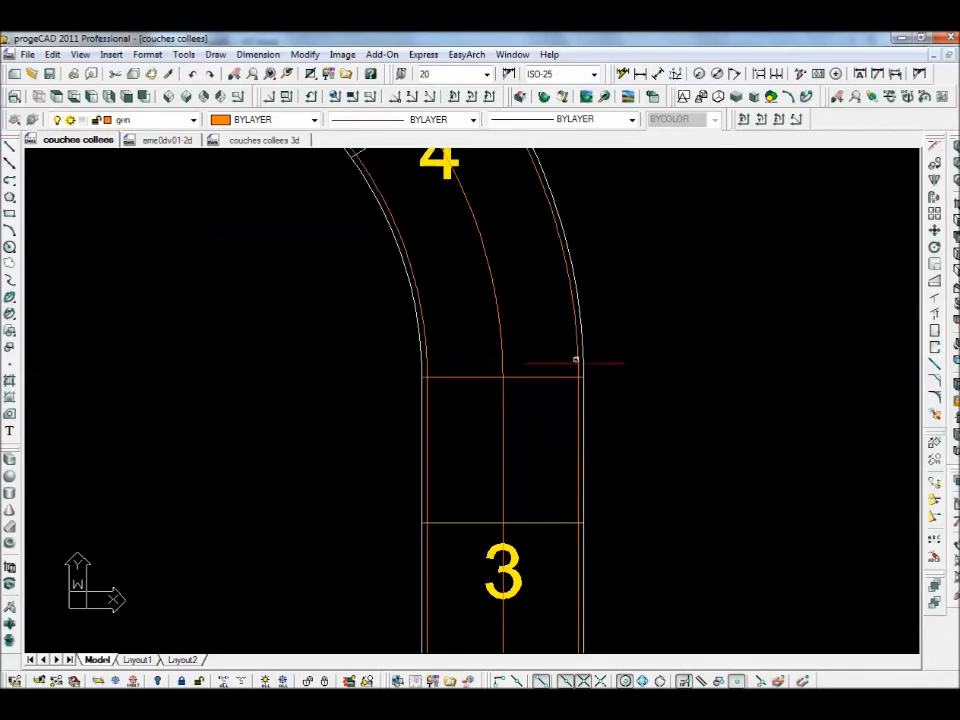
scroll(659, 373, "down", 4)
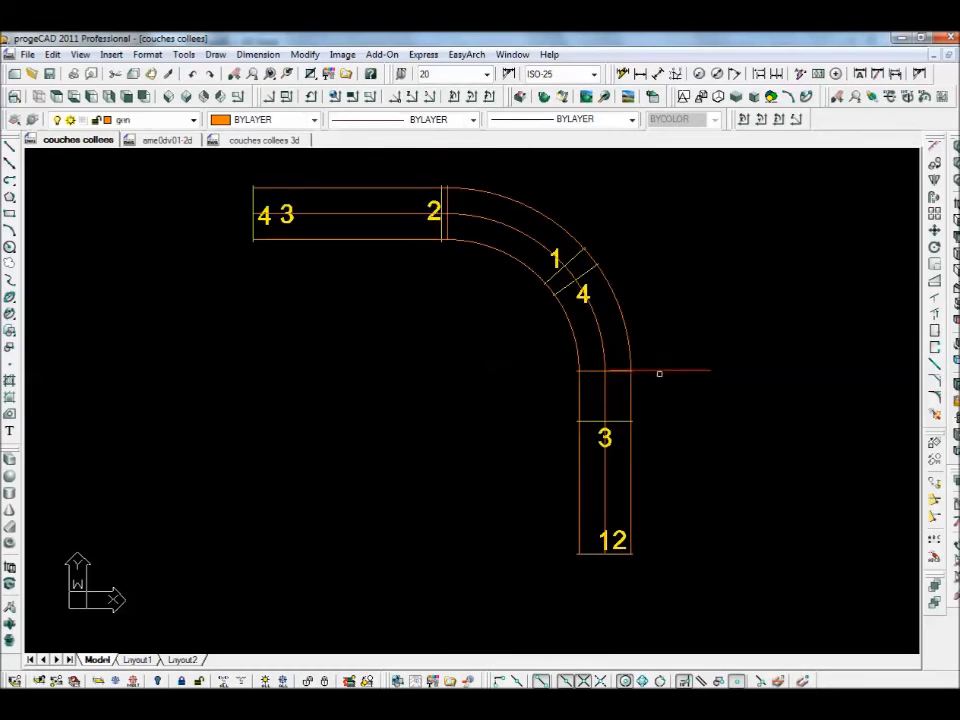
middle_click_drag(452, 334, 447, 359)
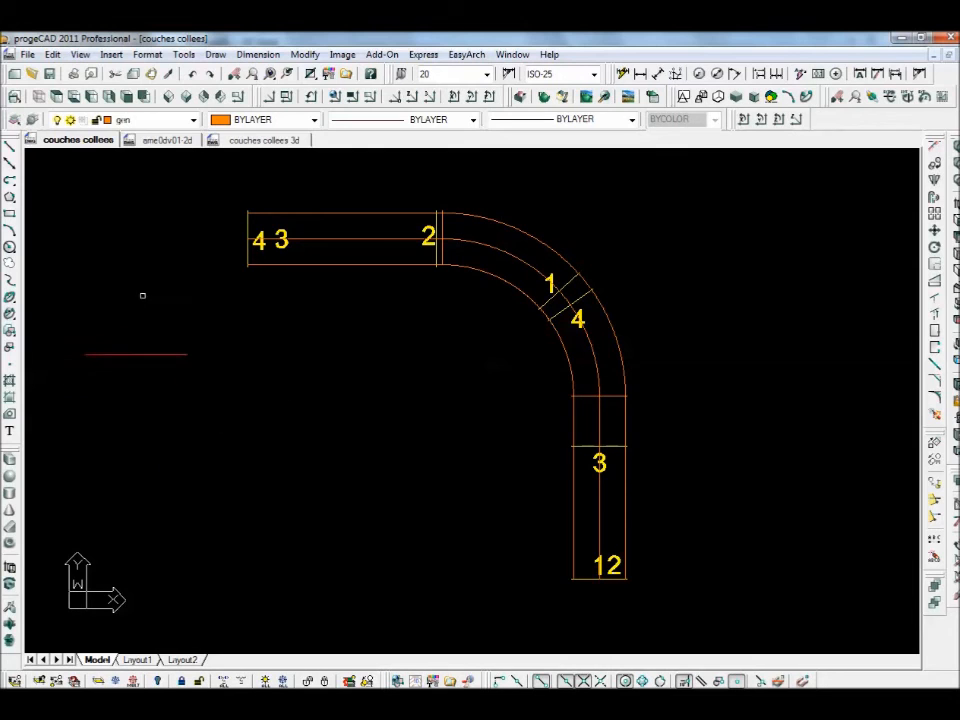
left_click(215, 54)
- Divide the curved centreline into equal parts with point markers, then switch to the 'couches collees 3d' drawing
mouse_move(232, 352)
left_click(362, 374)
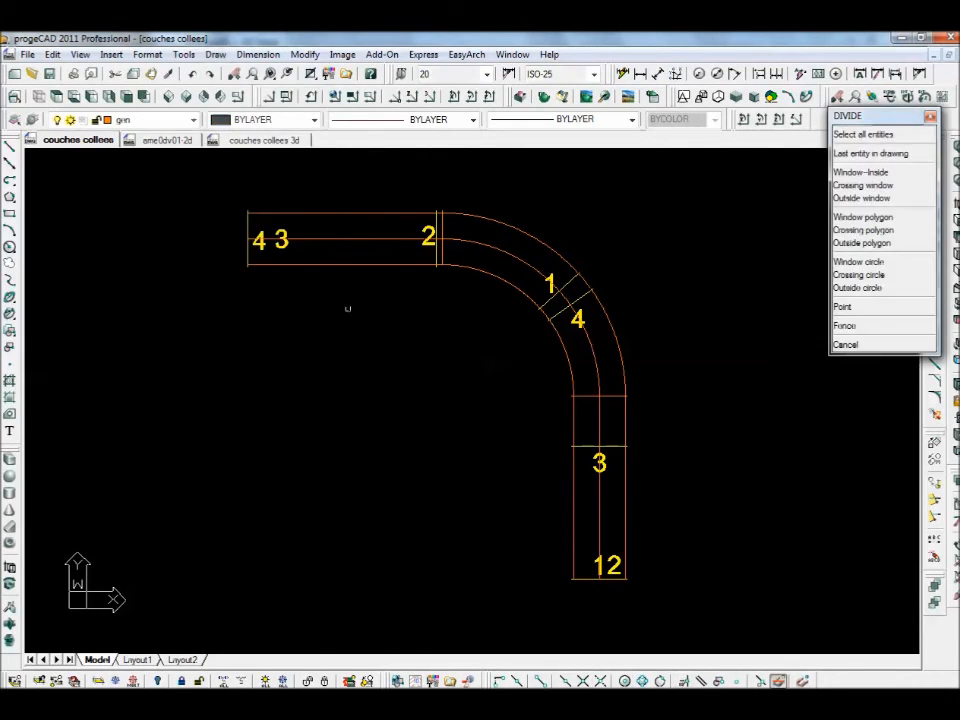
left_click(323, 232)
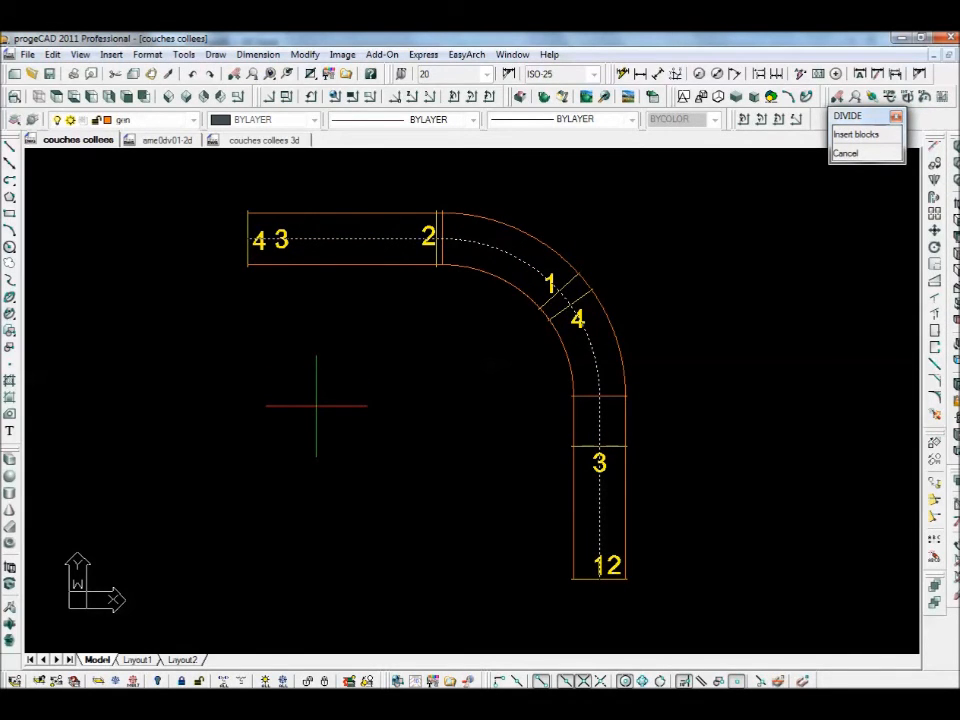
key("Return")
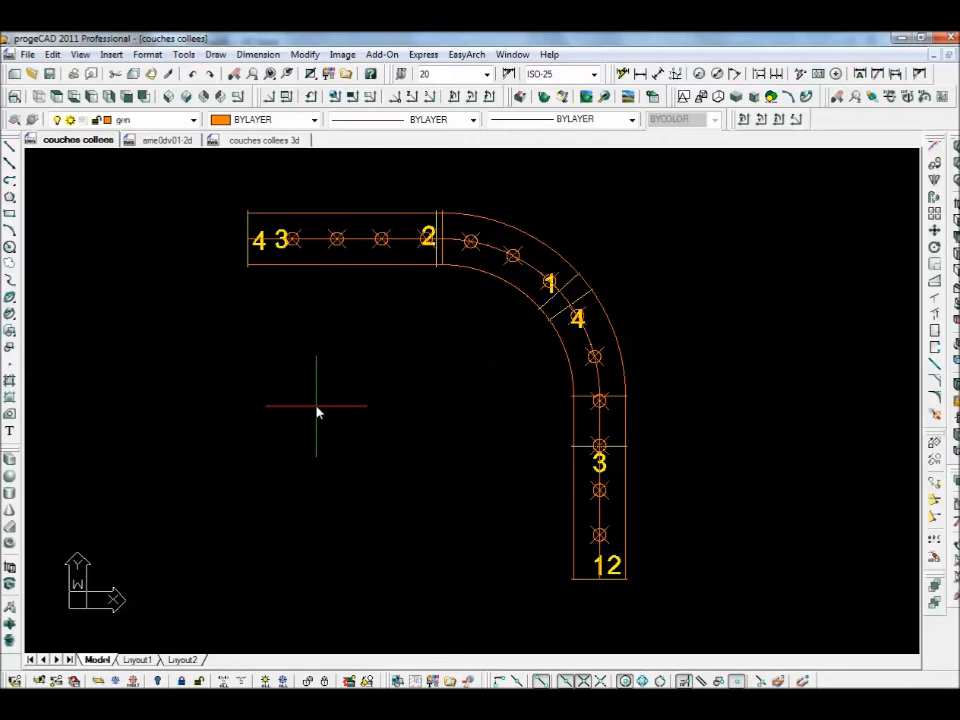
left_click(265, 141)
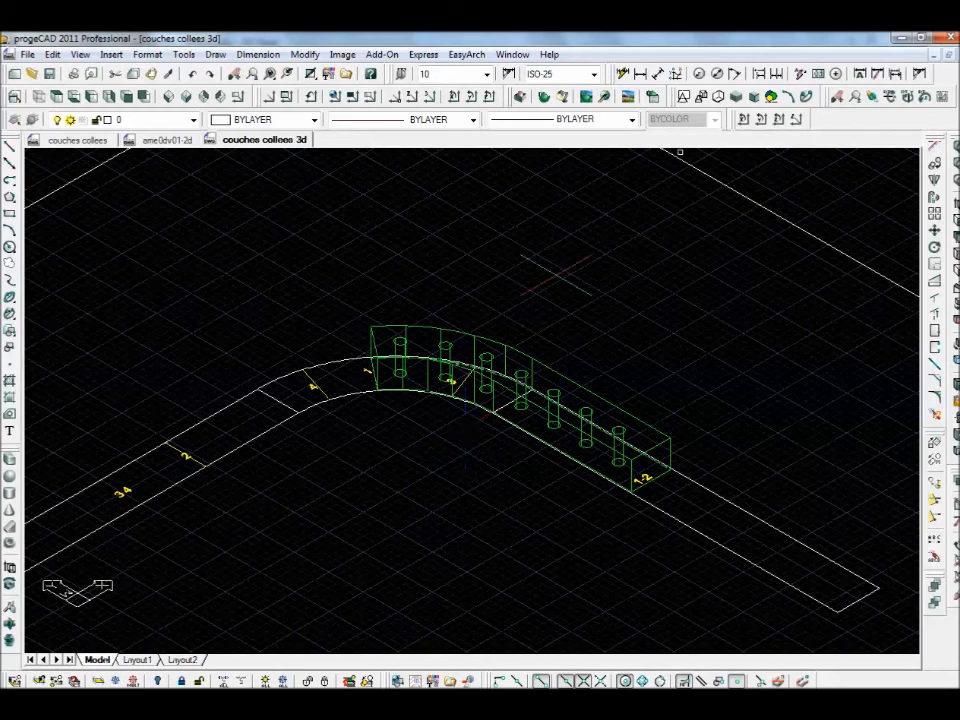
- Shade the model, then show 3d-block-2 instead of 3d-block-1 and shade the yellow block
left_click(753, 97)
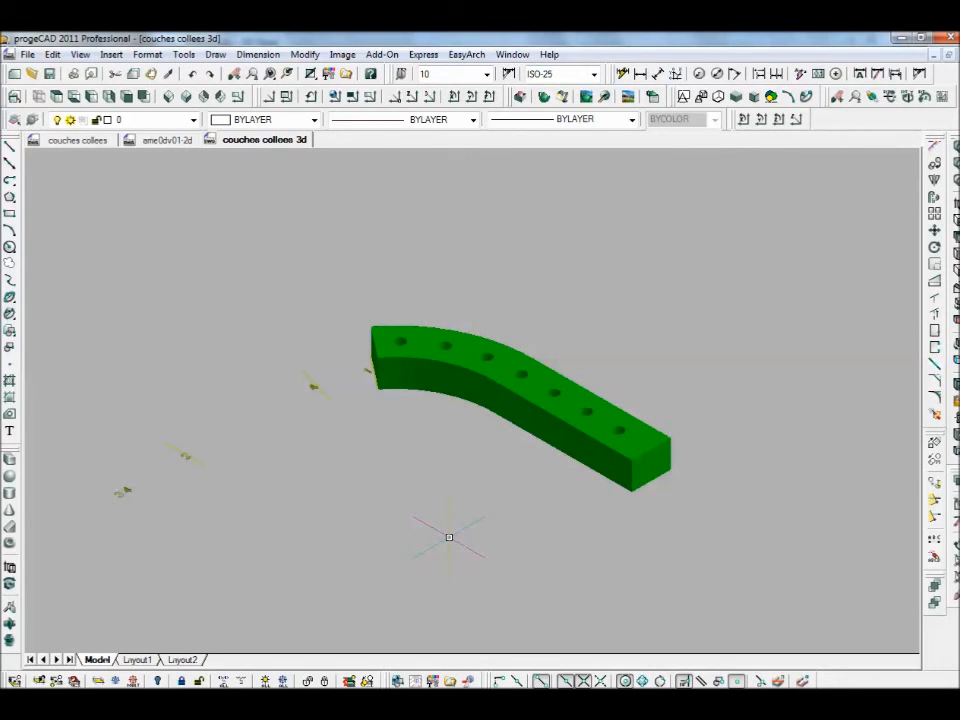
left_click(193, 119)
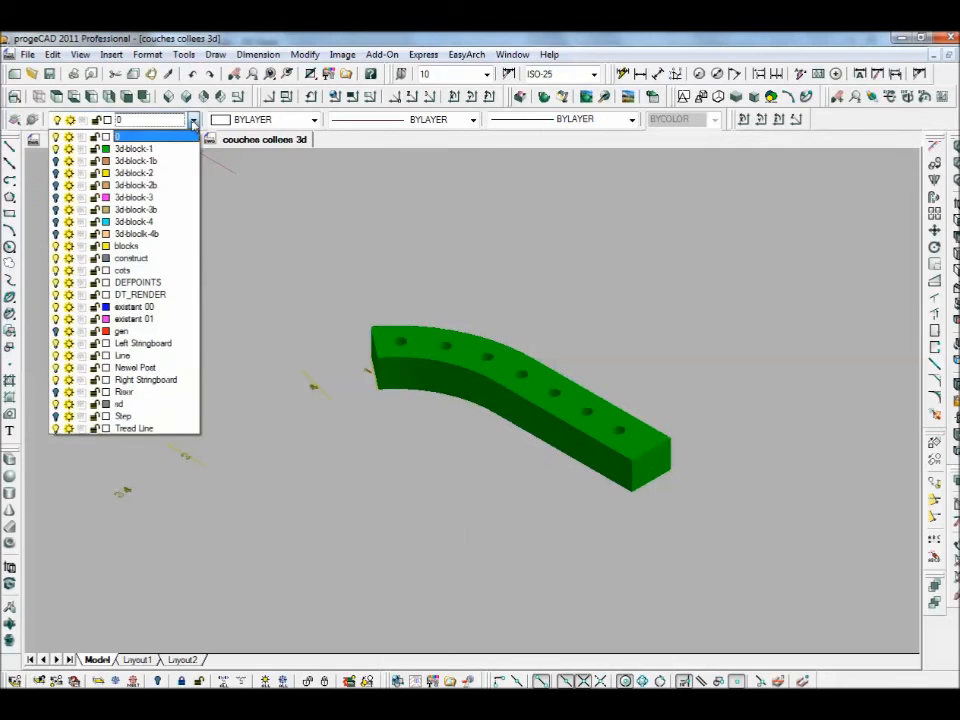
left_click(56, 173)
left_click(56, 149)
left_click(736, 97)
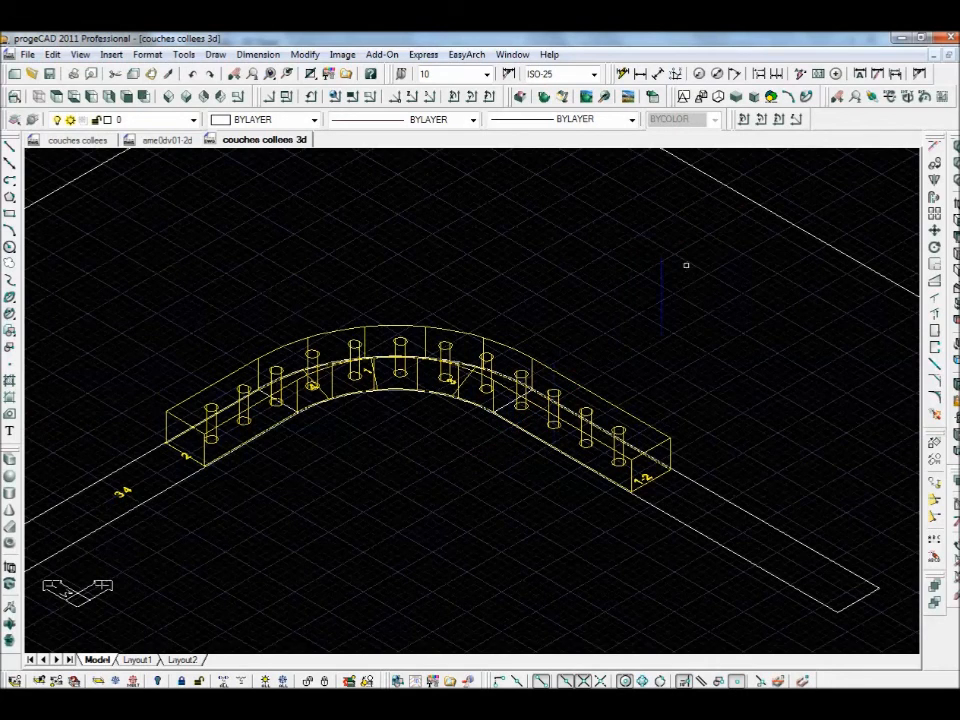
left_click(736, 97)
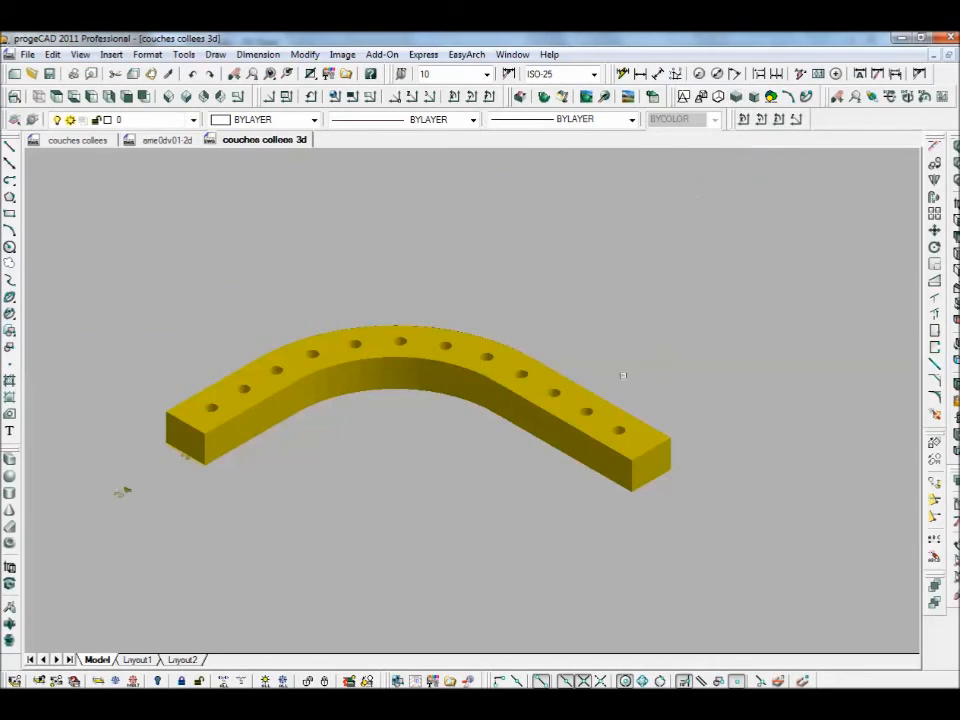
- Hide 3d-block-2, turn on 3d-block-3 and shade the magenta block
left_click(152, 120)
left_click(68, 185)
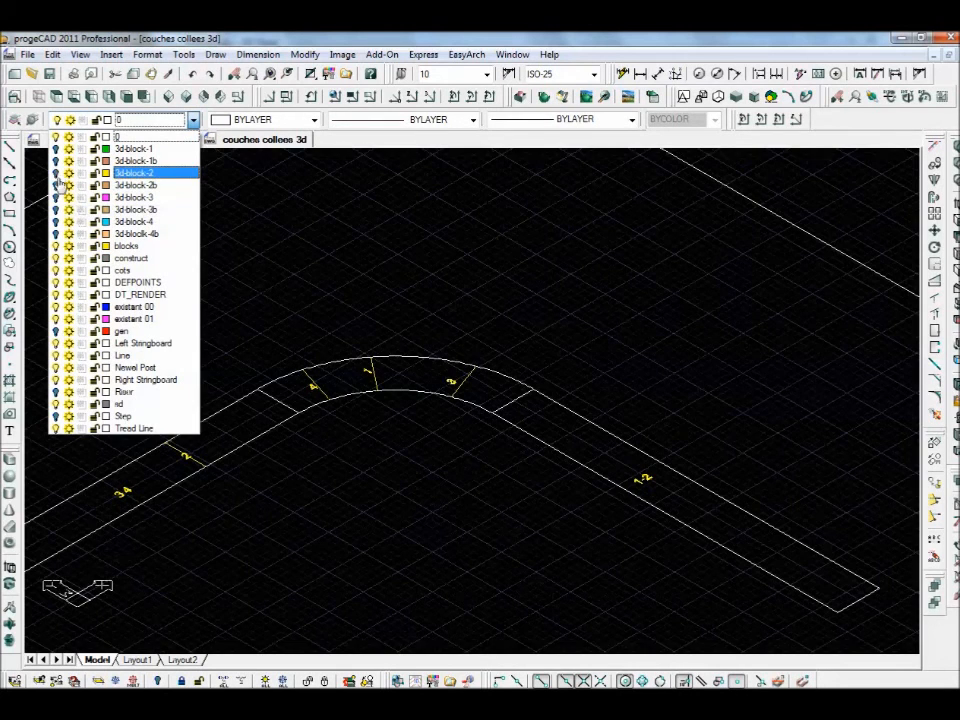
left_click(57, 197)
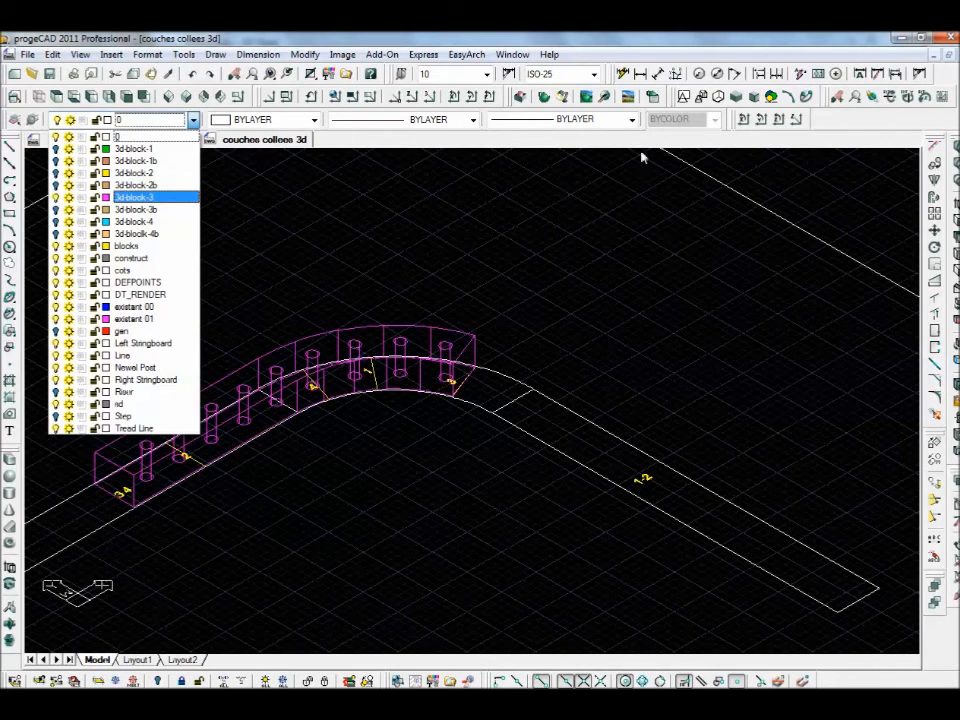
left_click(740, 99)
left_click(739, 99)
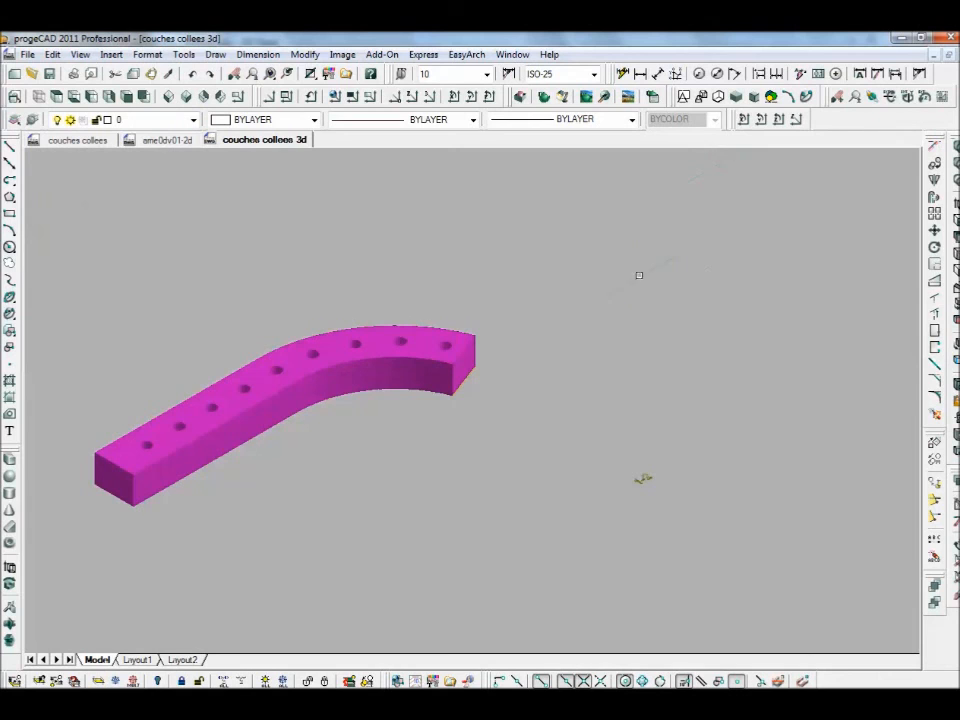
- Hide 3d-block-3, turn on 3d-block-4 and shade the cyan block
left_click(193, 119)
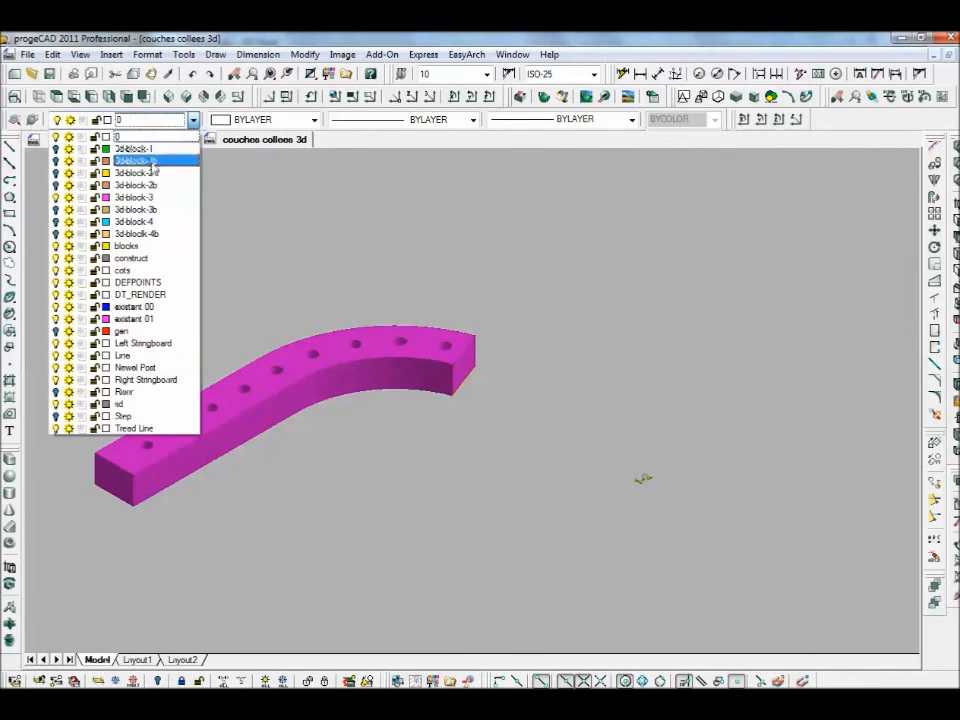
left_click(57, 222)
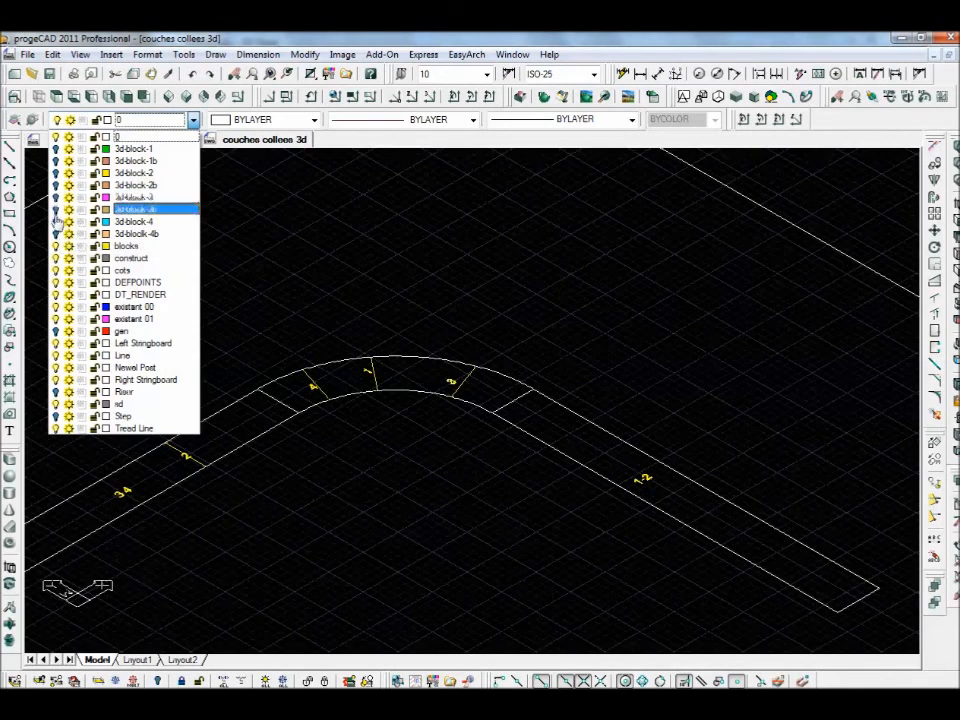
left_click(56, 225)
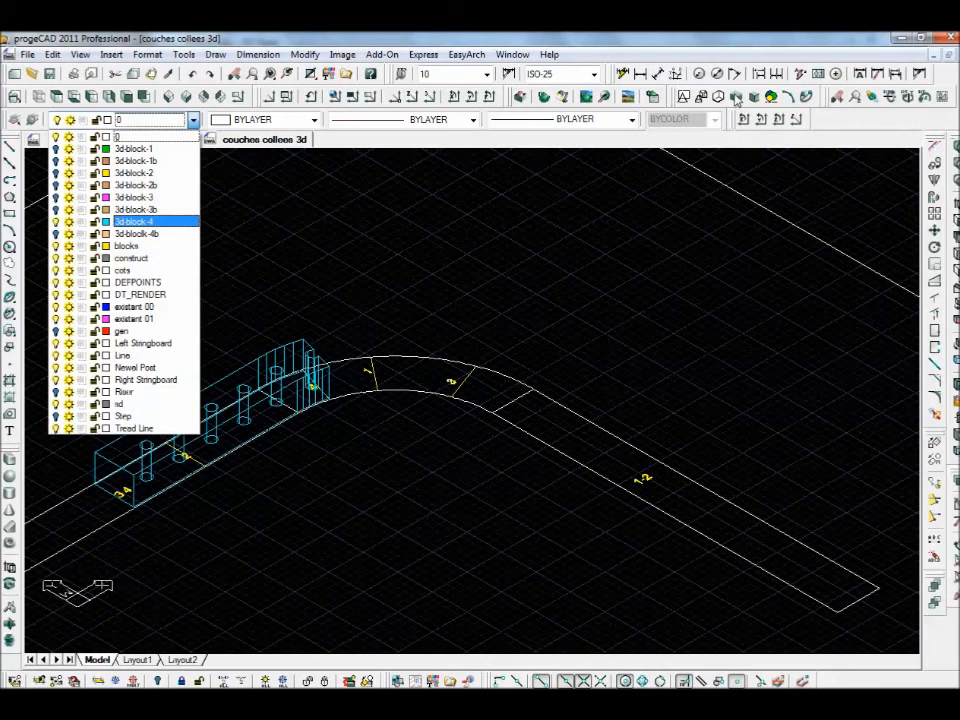
left_click(738, 99)
left_click(738, 99)
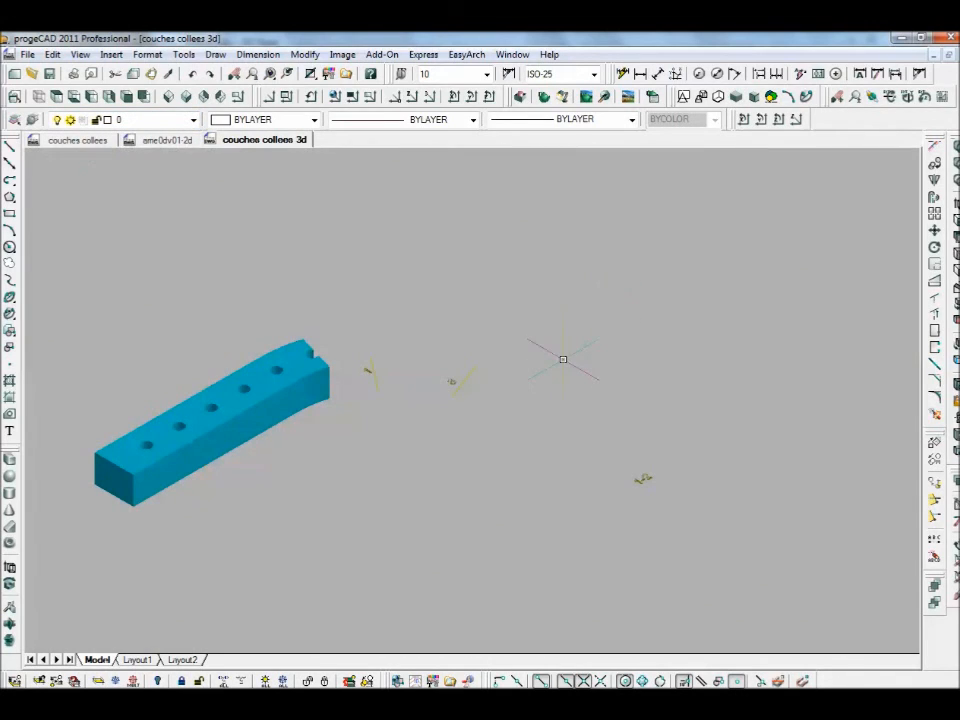
- Turn 3d-block-1, 3d-block-2 and 3d-block-3 back on alongside 3d-block-4
left_click(192, 121)
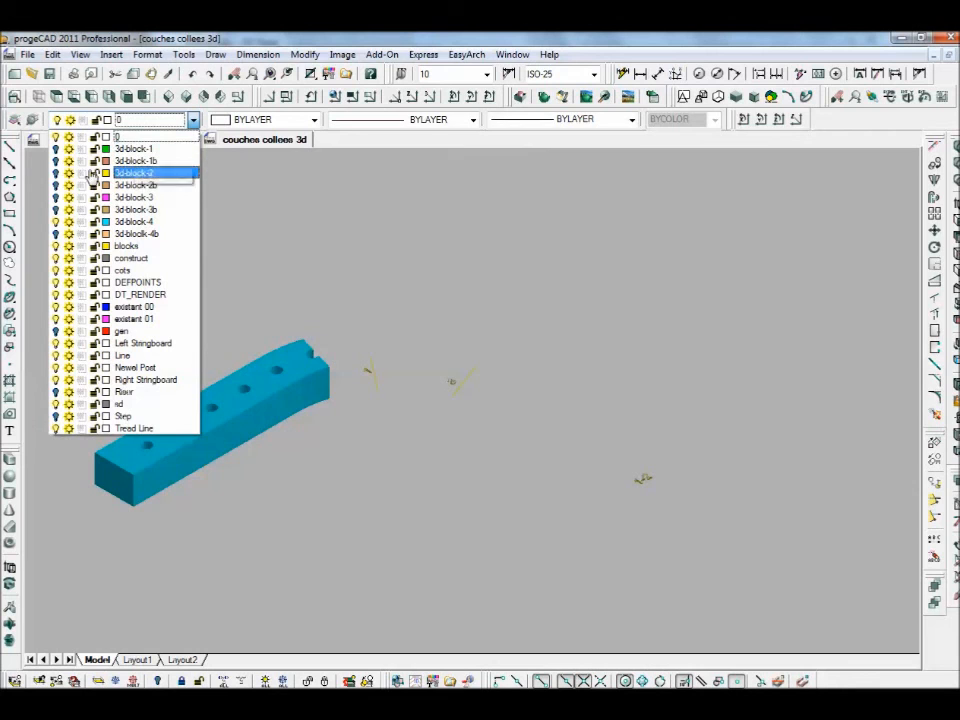
left_click(57, 150)
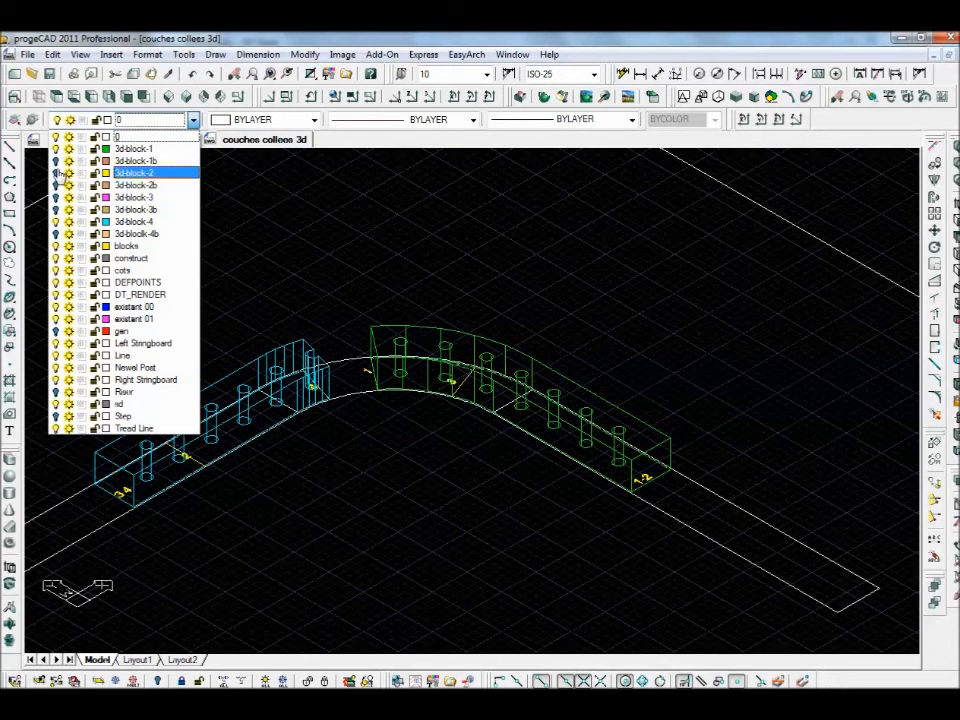
left_click(57, 174)
left_click(57, 199)
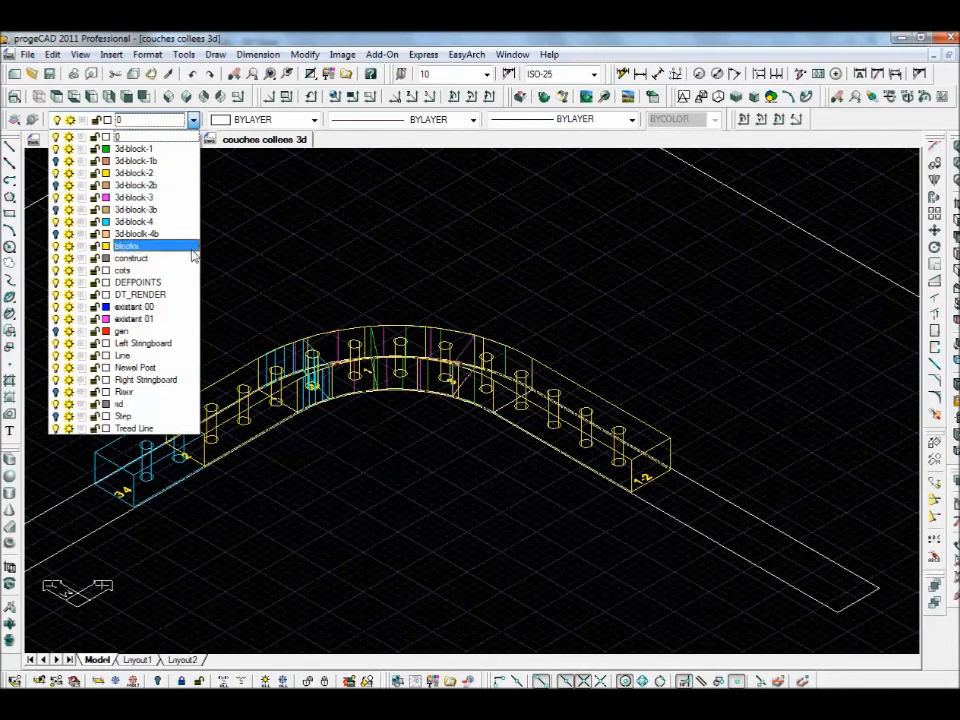
left_click(491, 440)
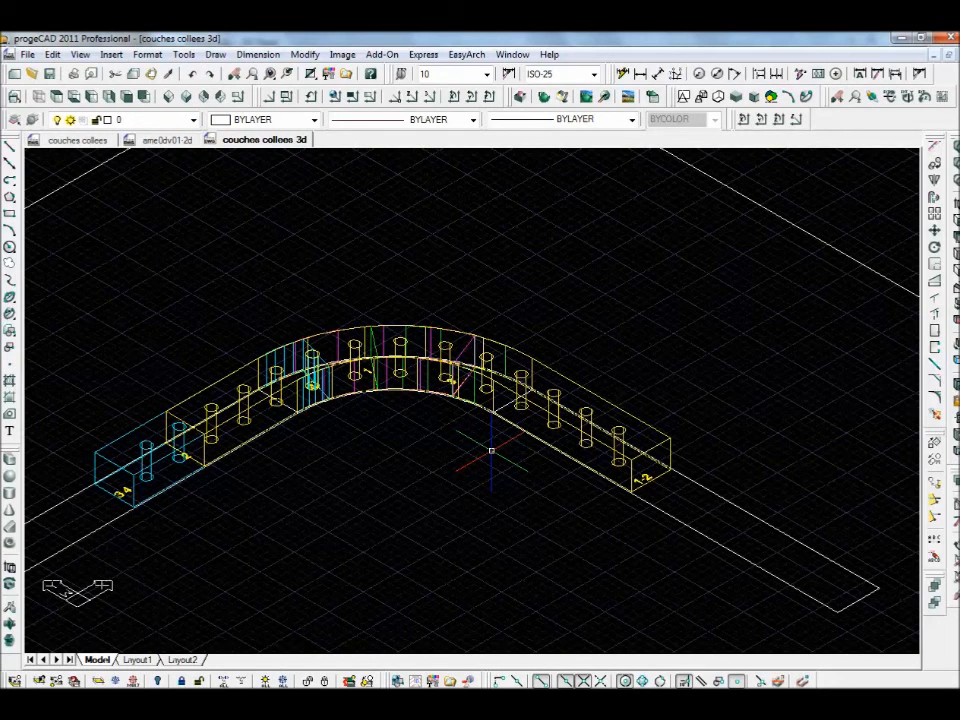
- Turn on layers 3d-block-4b, 3d-block-2b and 3d-block-1b to add the tall vertical lines
left_click(193, 120)
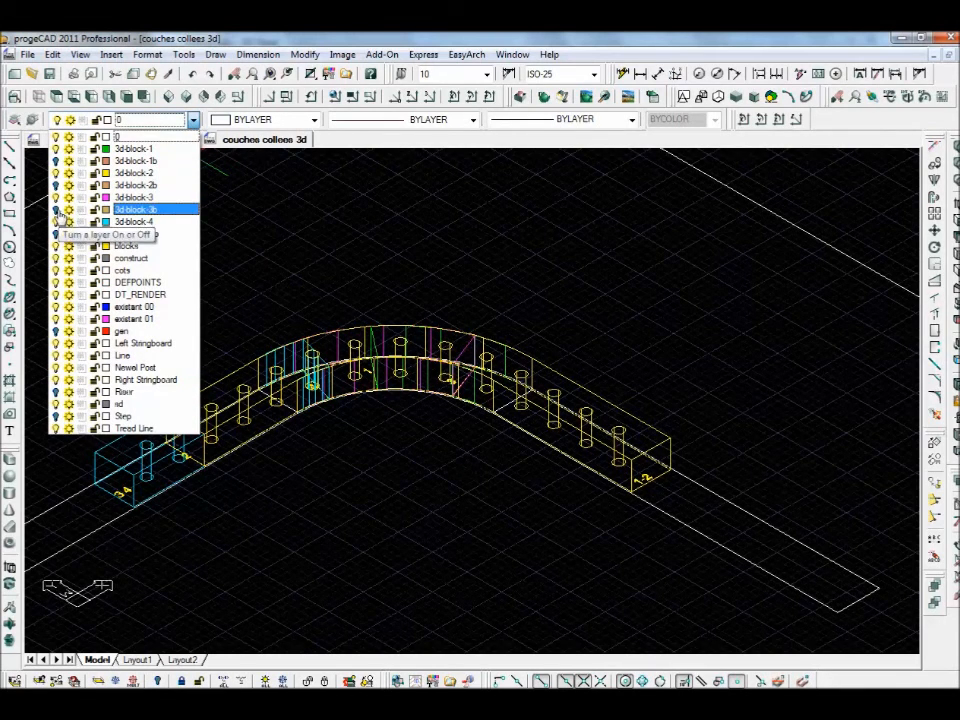
left_click(56, 235)
left_click(56, 187)
left_click(56, 162)
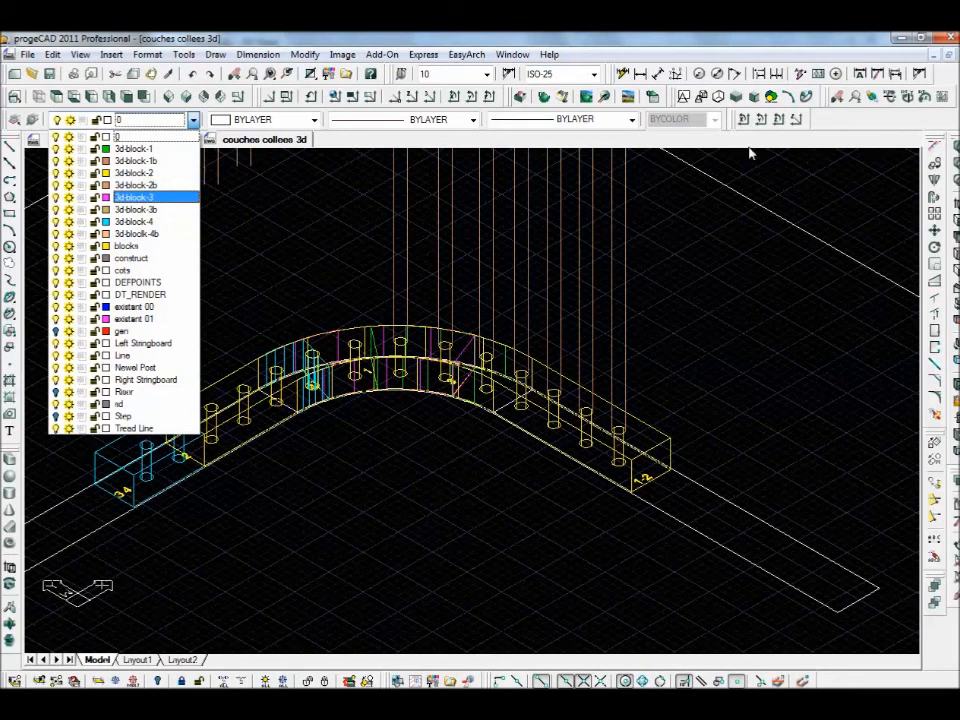
left_click(320, 257)
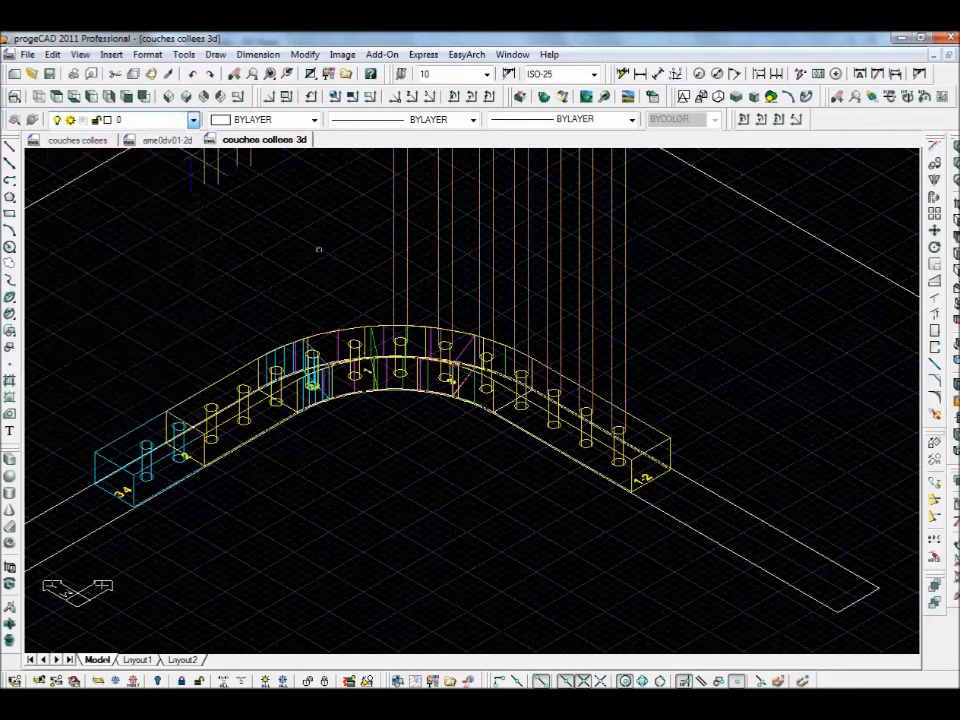
scroll(344, 248, "down", 5)
- Shade the whole model and frame the tall brown laminated layers above the coloured blocks
middle_click_drag(375, 250, 426, 411)
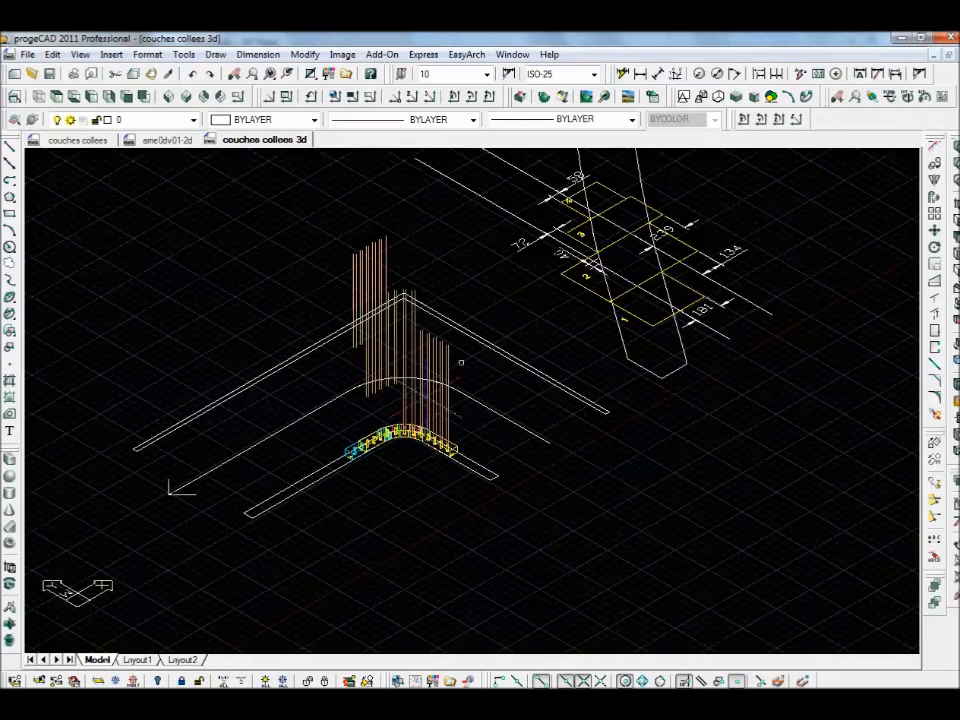
left_click(737, 97)
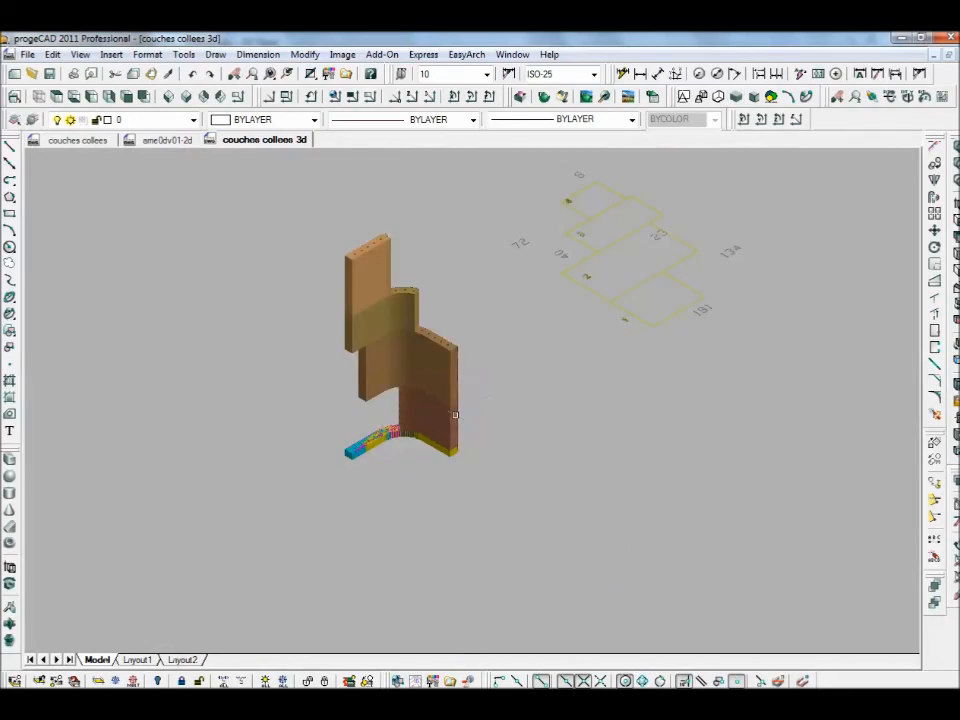
scroll(456, 415, "up", 2)
scroll(456, 413, "up", 2)
middle_click_drag(498, 385, 548, 538)
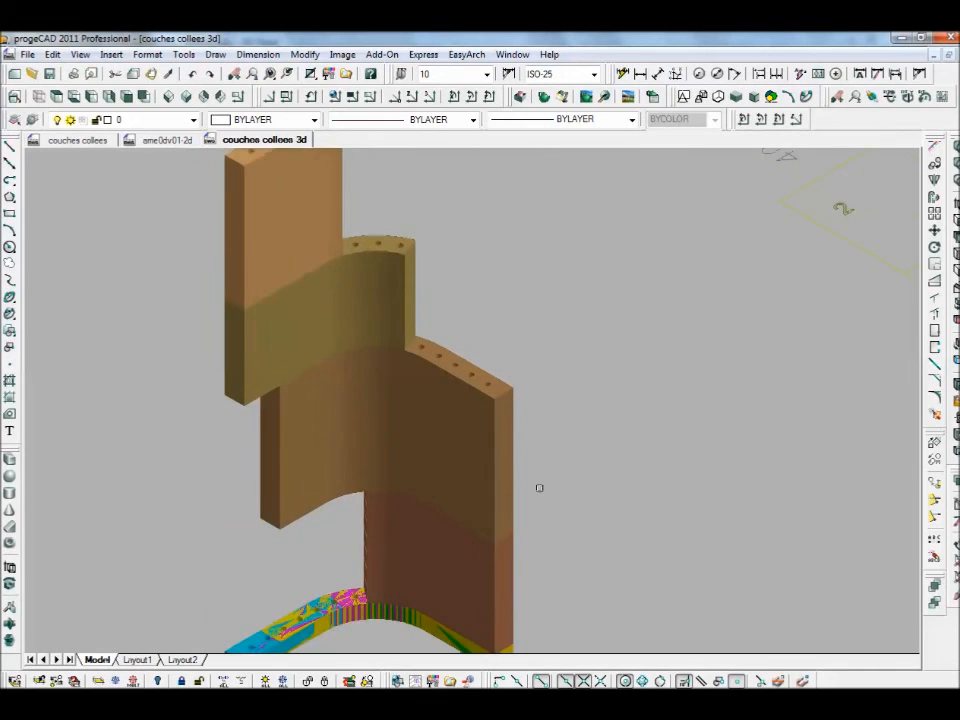
scroll(547, 467, "down", 2)
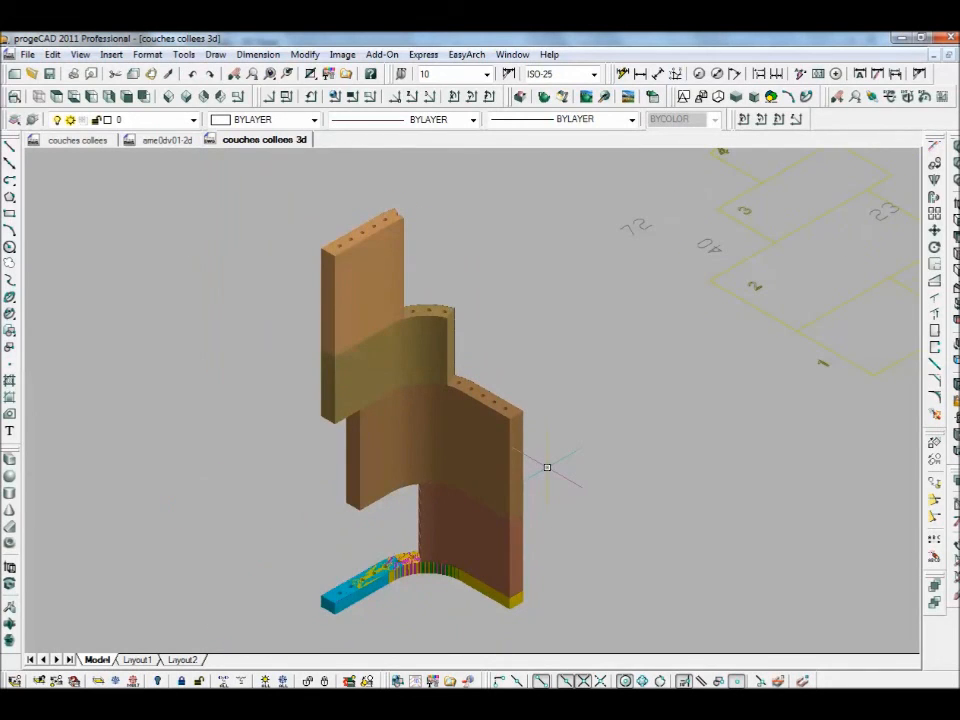